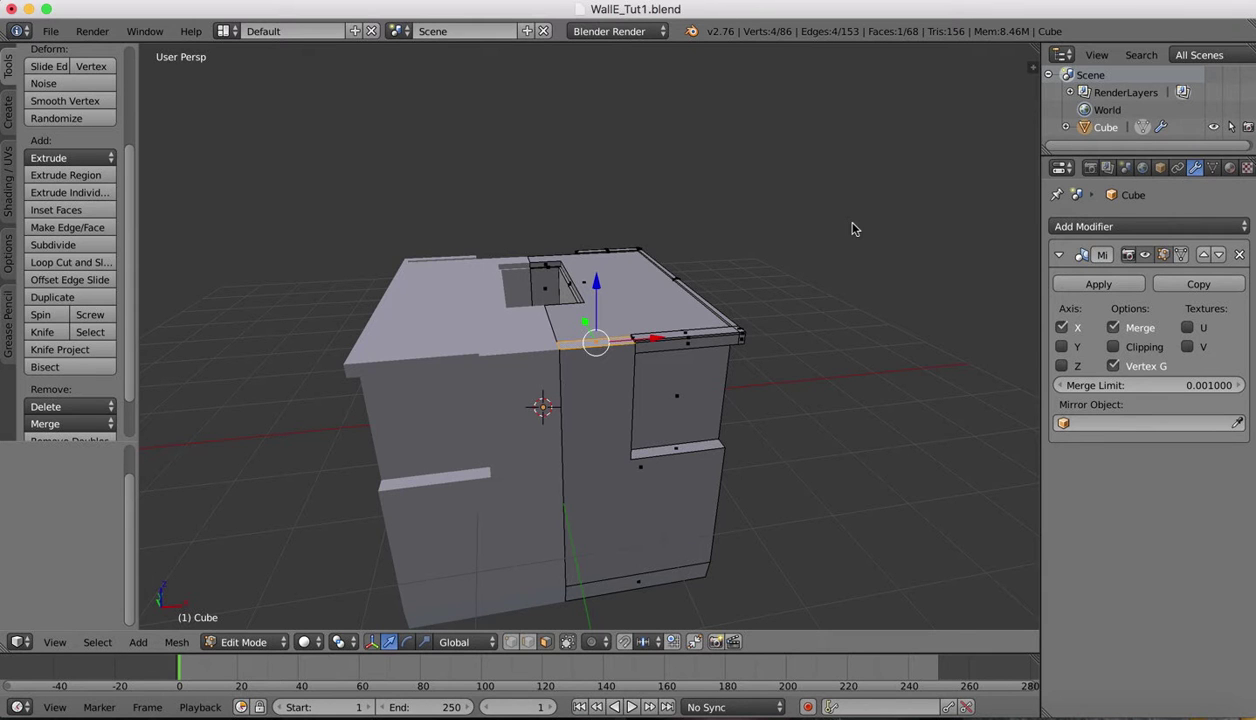
Step: Examine the block body from several sides and compare it with the reference image walle basic.jpg in Preview, returning to Blender
middle_click_drag(708, 267, 751, 217, "shift")
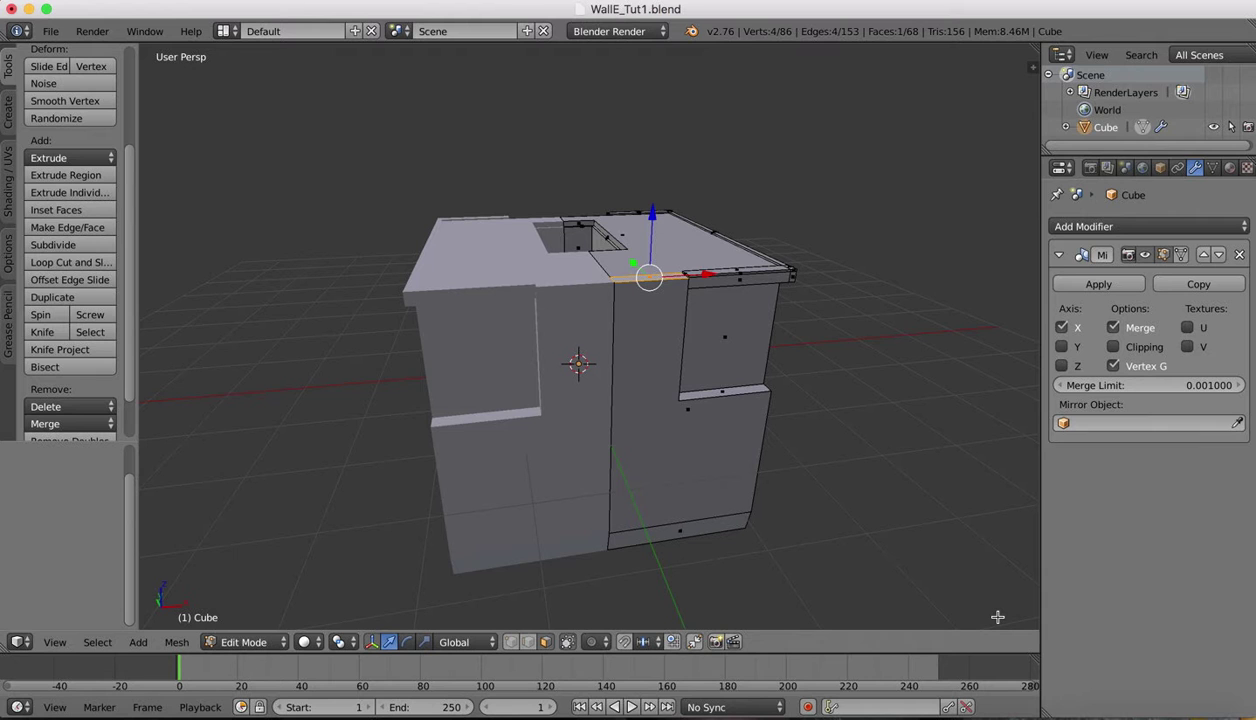
scroll(920, 401, "right", 6)
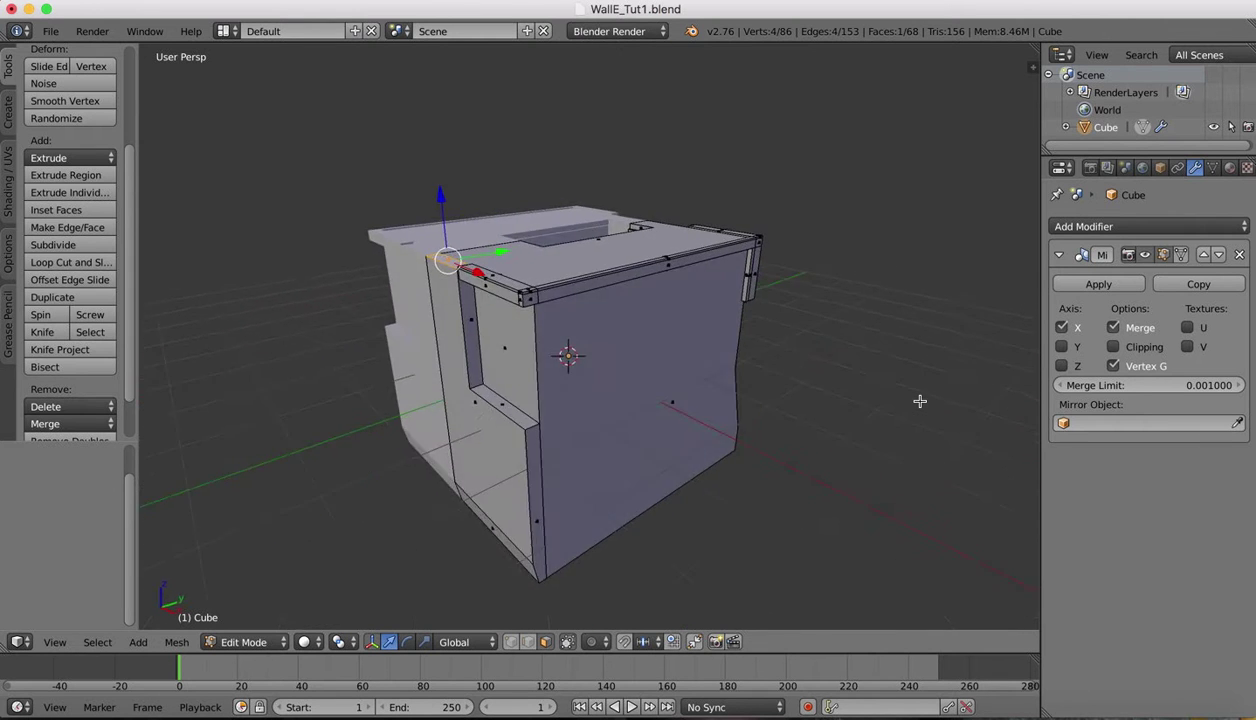
left_click(1050, 712)
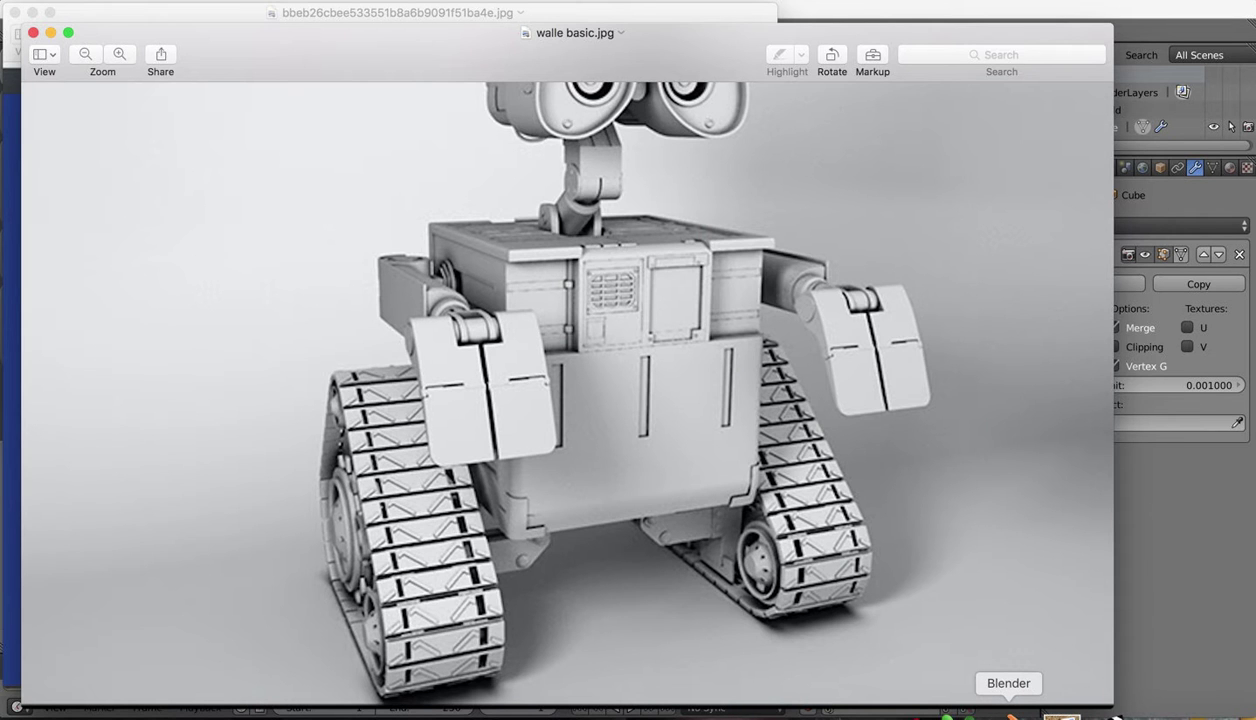
left_click(1008, 714)
scroll(562, 164, "right", 5)
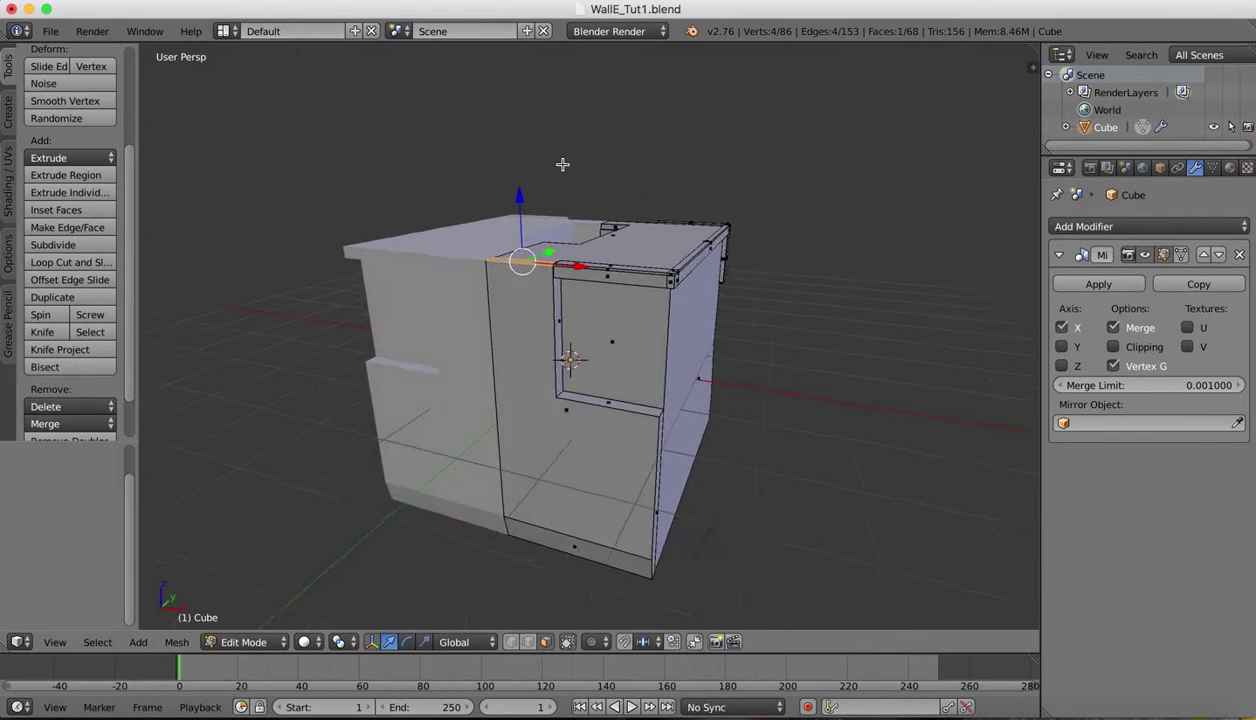
scroll(562, 164, "right", 8)
scroll(562, 164, "left", 7)
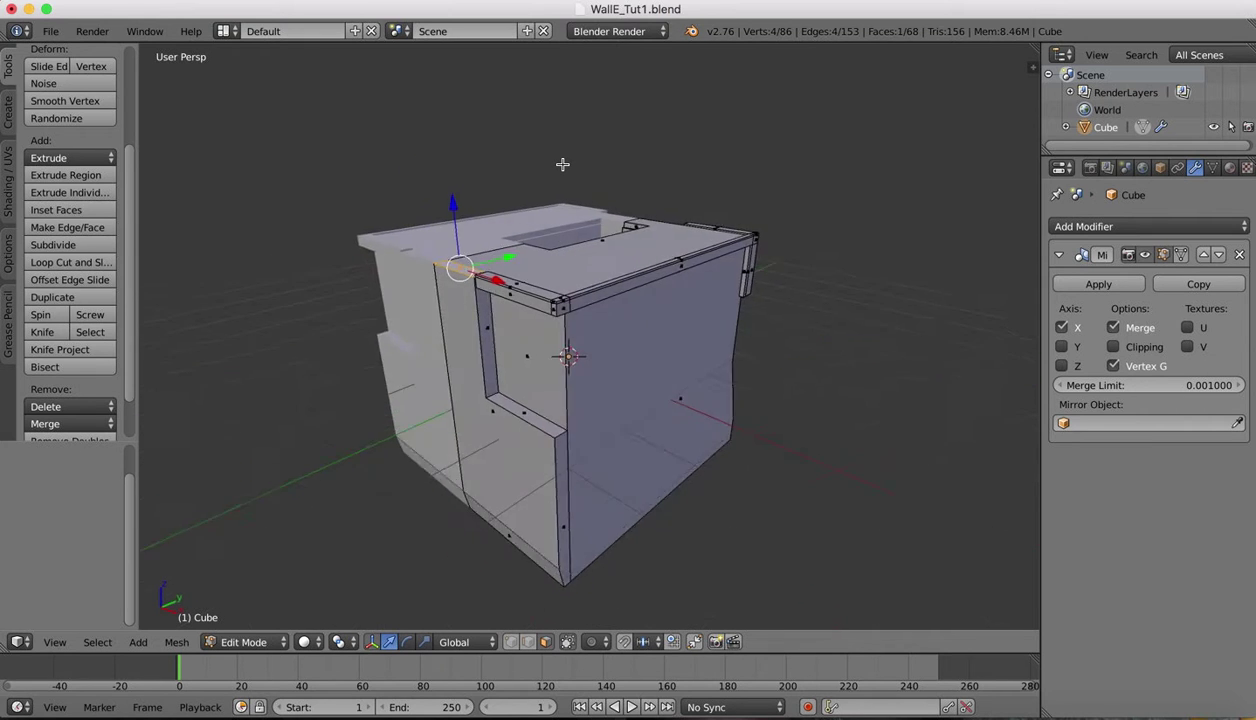
scroll(562, 164, "left", 5)
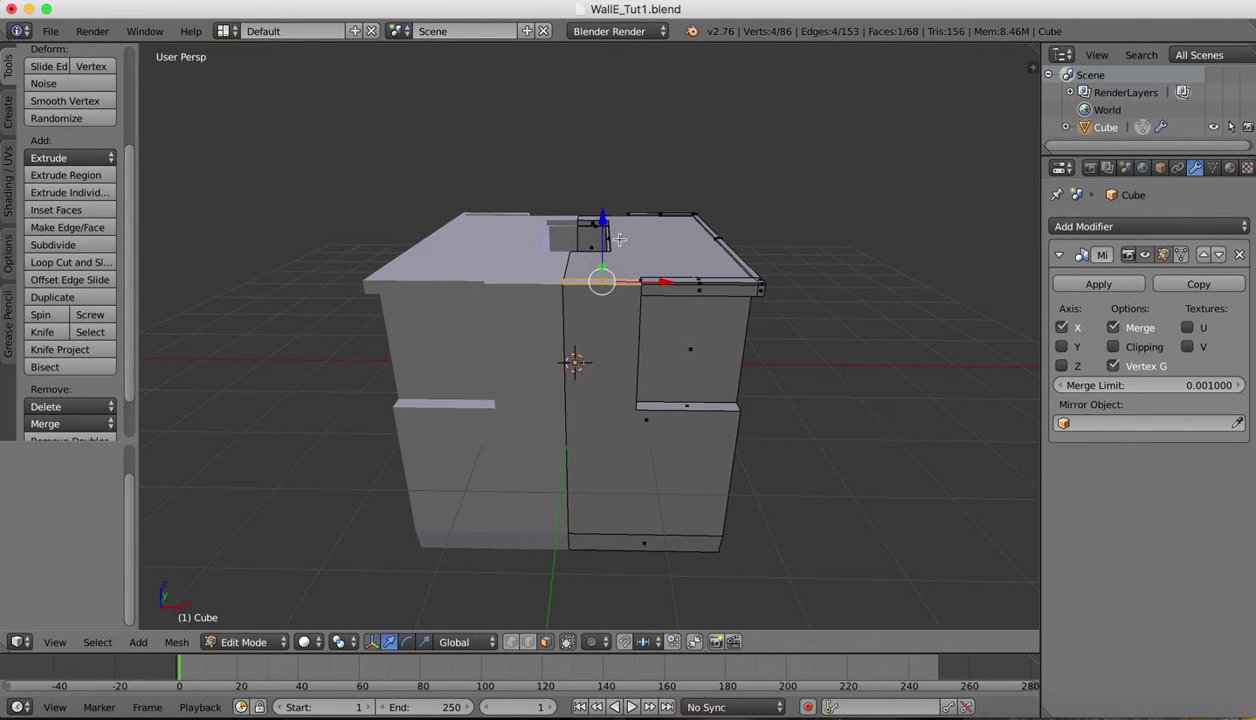
Step: Extrude the narrow strip face beside the centre line at the top's front edge upward by about 0.022
scroll(614, 227, "up", 4)
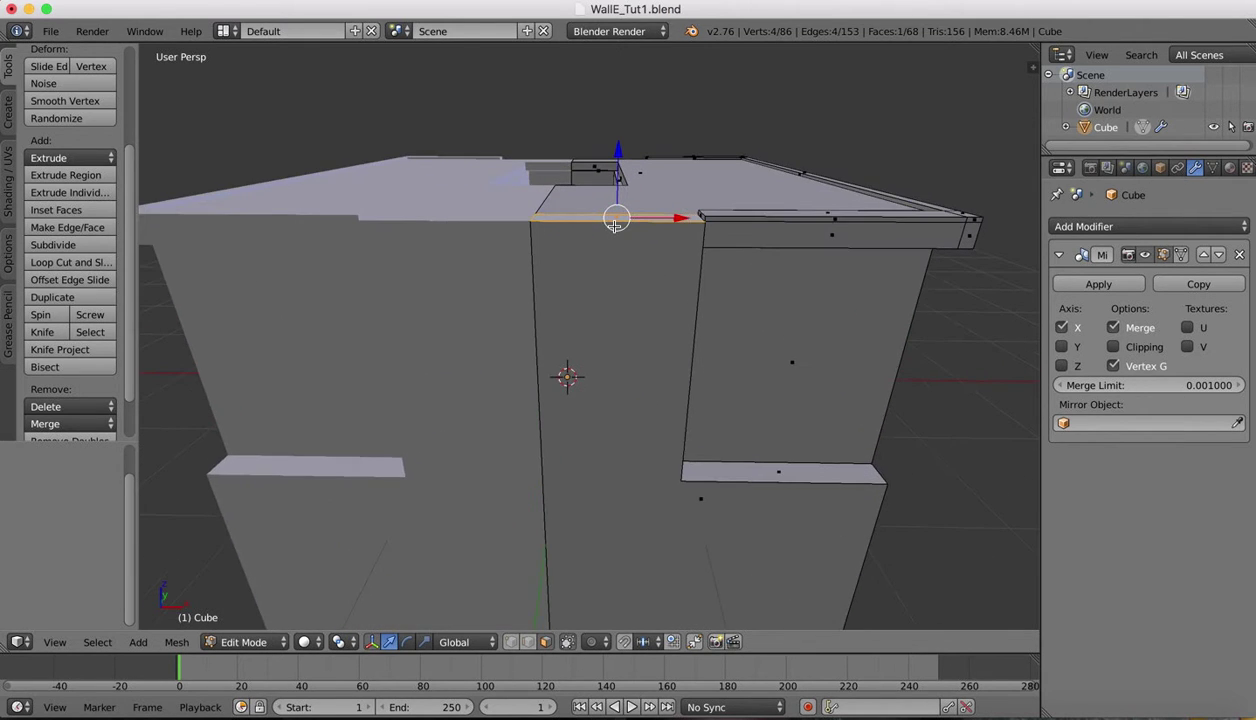
scroll(614, 226, "up", 5)
scroll(614, 226, "right", 3)
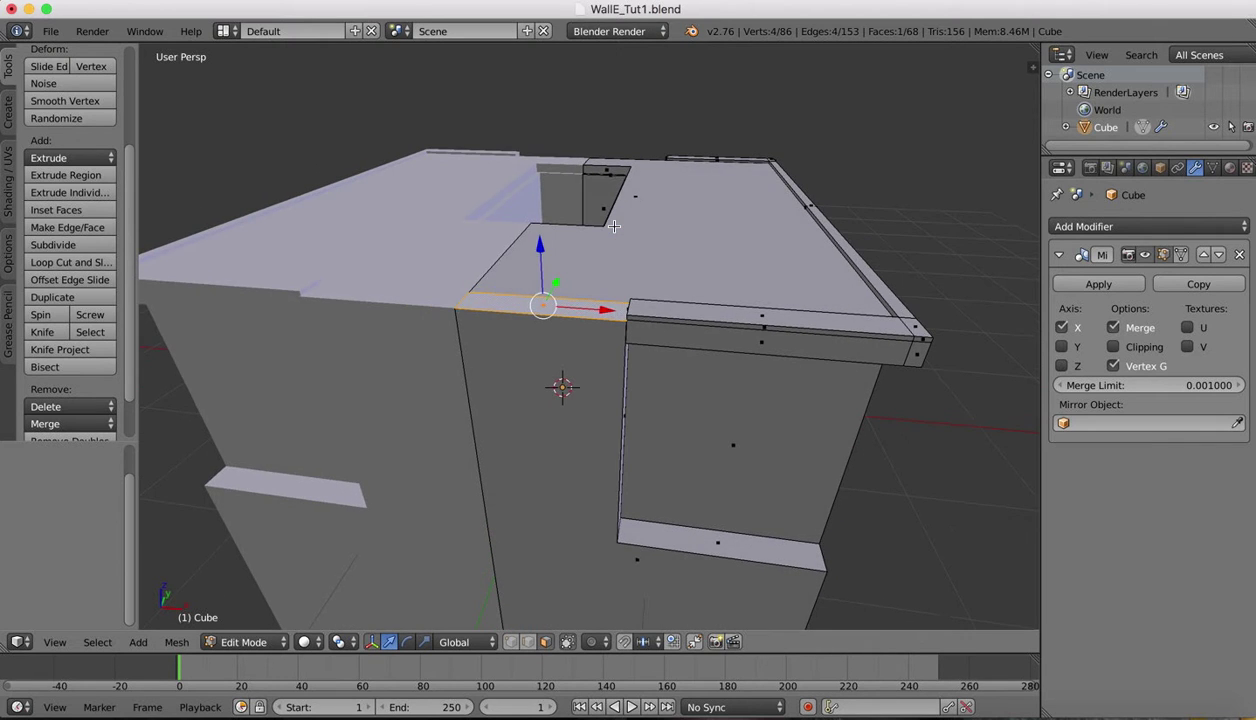
scroll(614, 226, "left", 5)
scroll(614, 226, "down", 3)
scroll(614, 226, "right", 4)
scroll(614, 226, "up", 3)
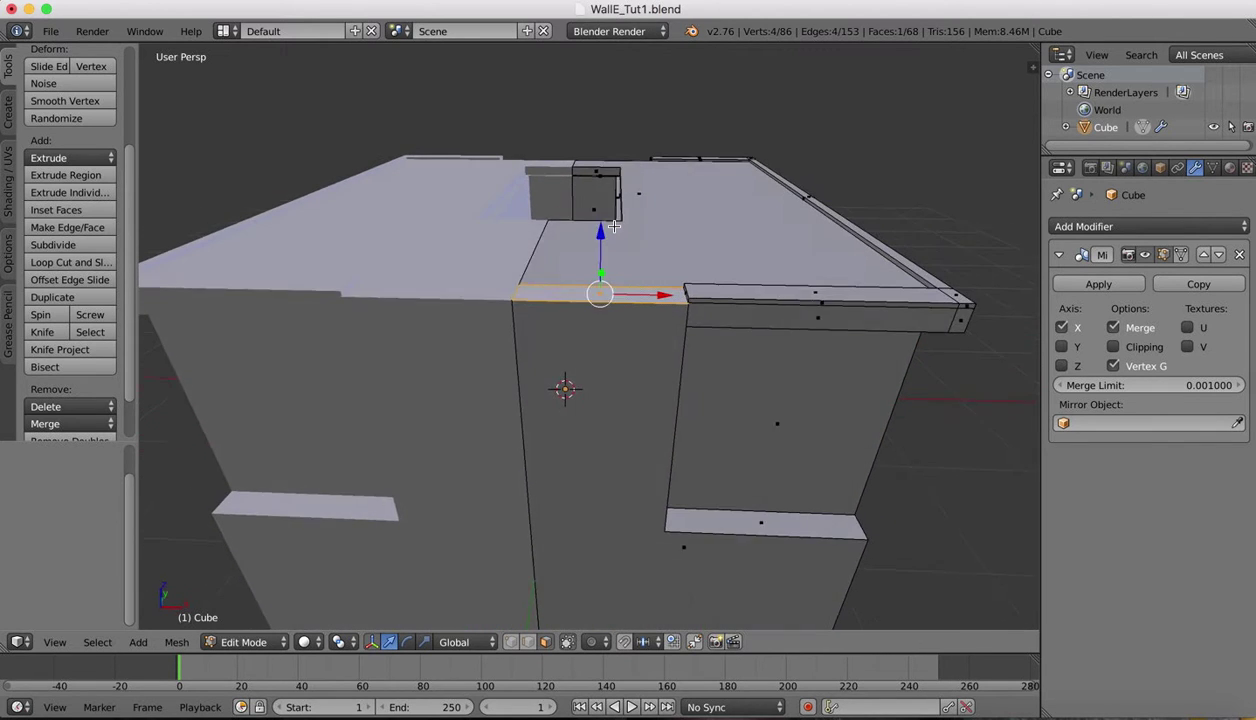
scroll(614, 226, "right", 1)
scroll(614, 226, "up", 1)
right_click(611, 400)
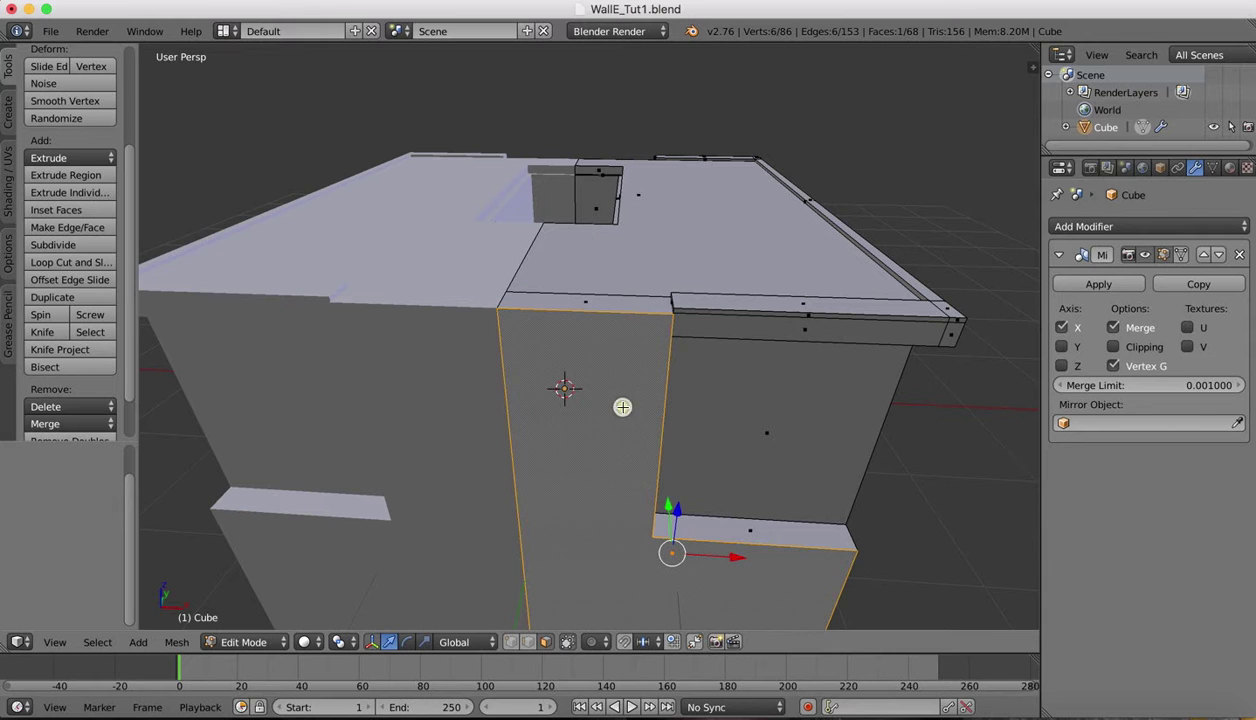
right_click(600, 295)
scroll(609, 299, "right", 6)
scroll(609, 299, "up", 3)
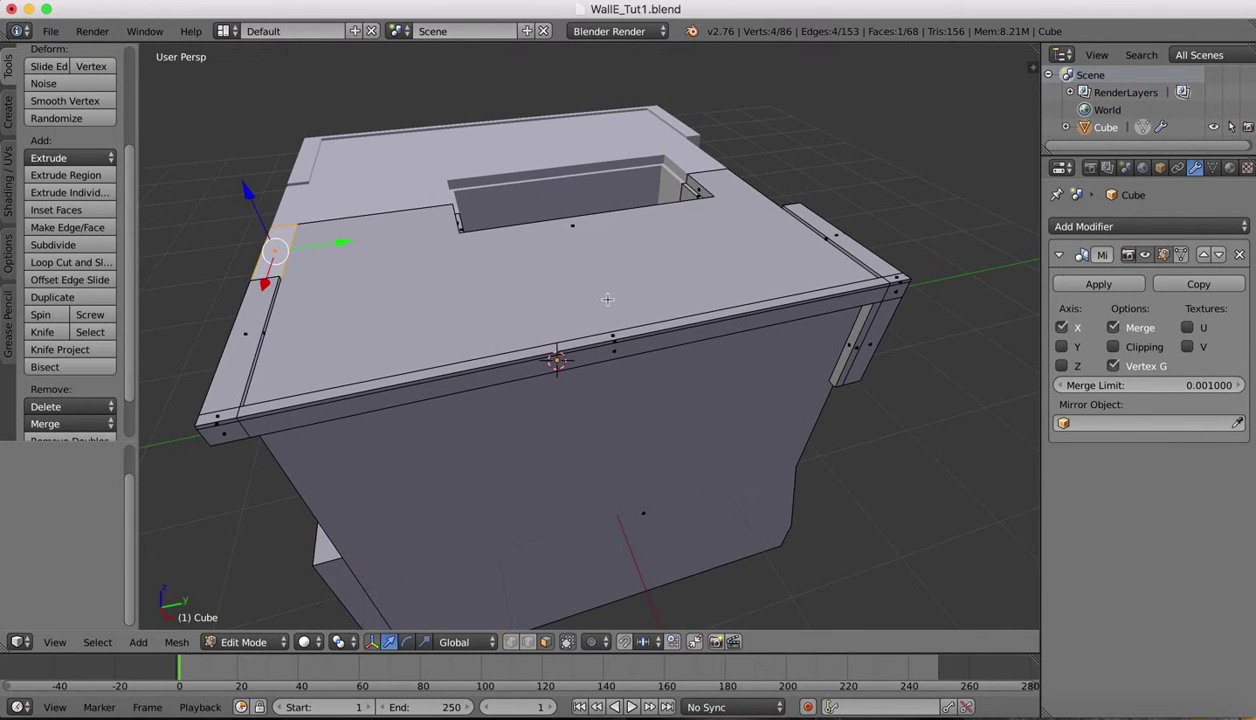
left_click_drag(248, 193, 247, 187)
key("super+z")
key("e")
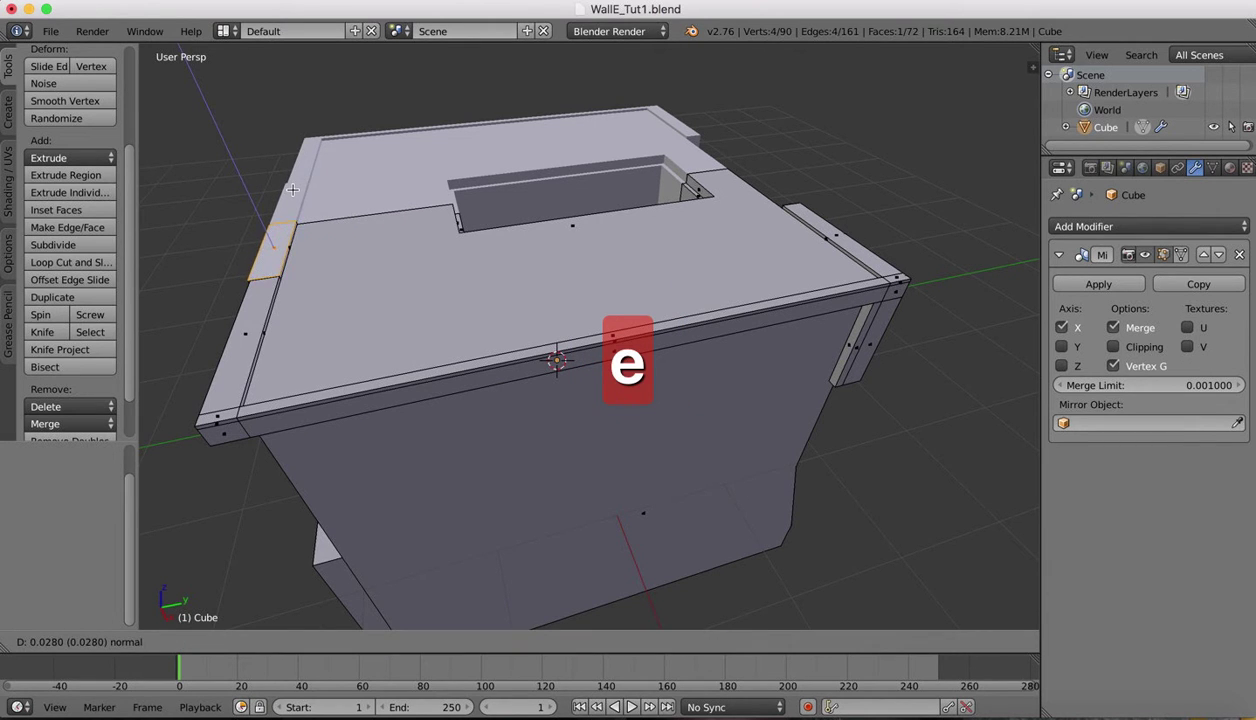
left_click(291, 187)
Step: Raise the extruded strip face by a further 0.002 along Z to line it up with the neighbouring rim
scroll(427, 243, "left", 6)
scroll(427, 243, "down", 3)
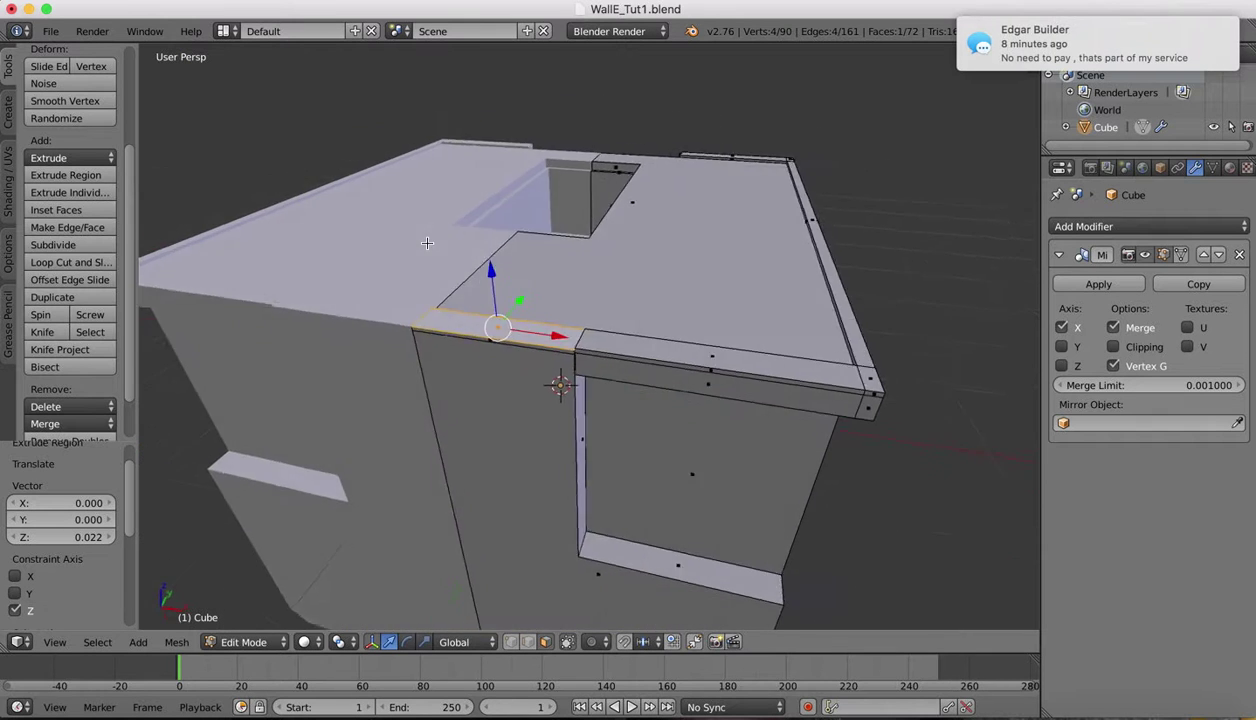
scroll(427, 243, "down", 2)
left_click_drag(1110, 28, 1250, 22)
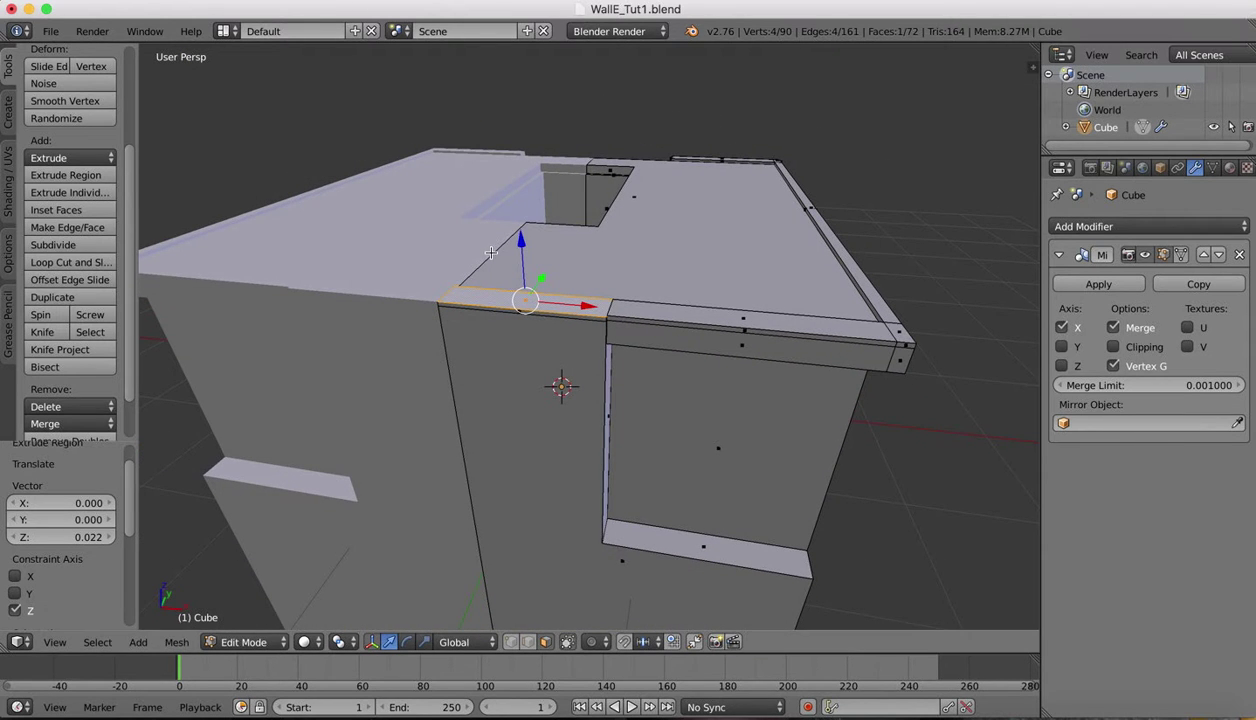
scroll(596, 264, "left", 4)
scroll(596, 264, "up", 5)
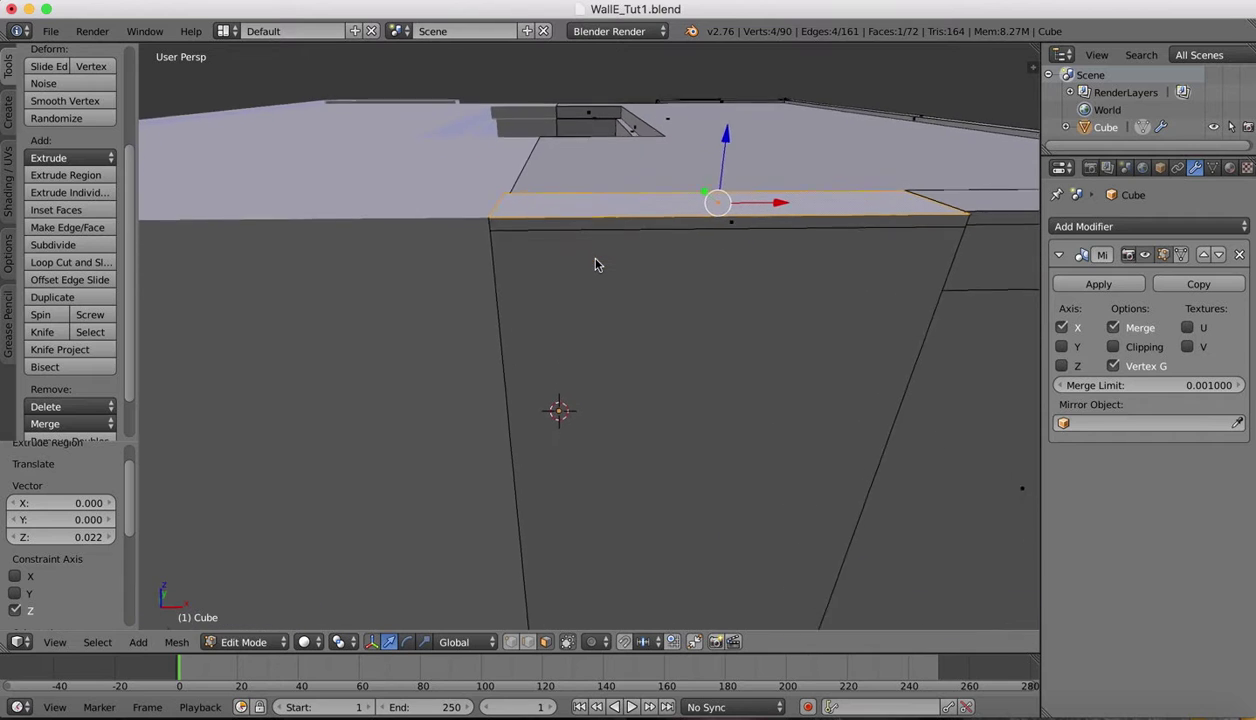
scroll(595, 264, "up", 1)
left_click_drag(735, 128, 735, 124)
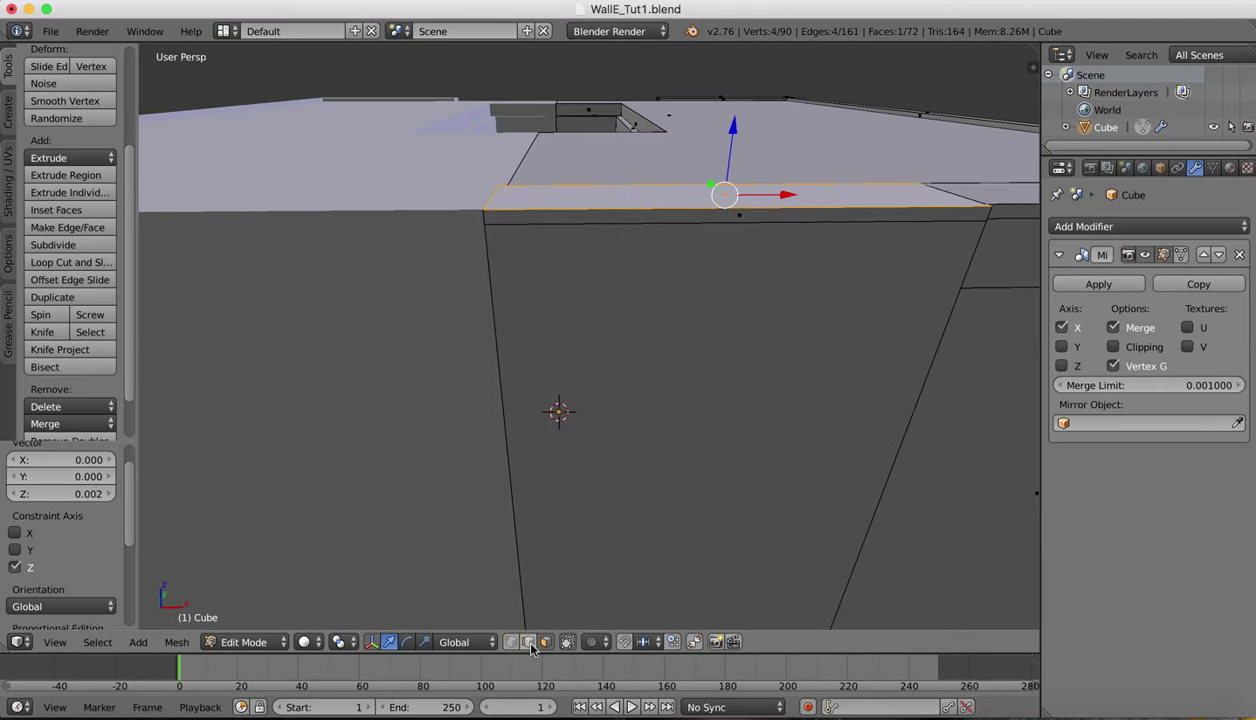
Step: Delete the horizontal edge separating the extruded strip's thin front side from the large front face
right_click(708, 221)
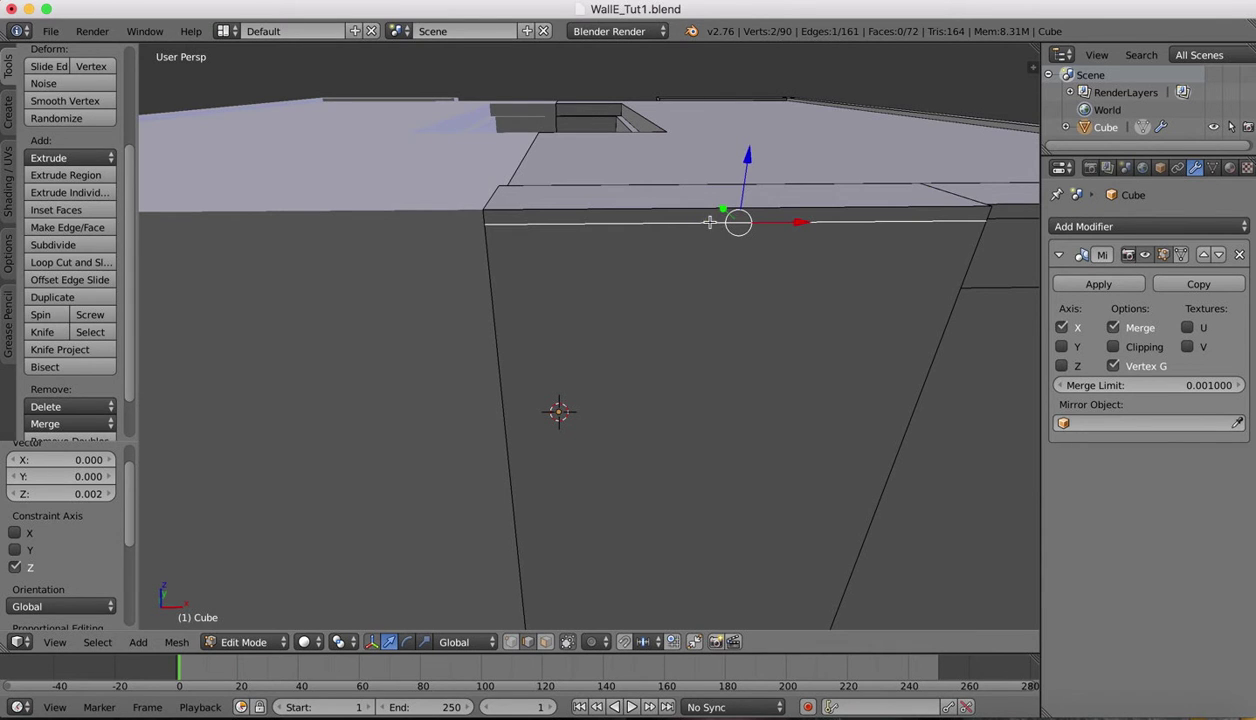
key("x")
left_click(695, 220)
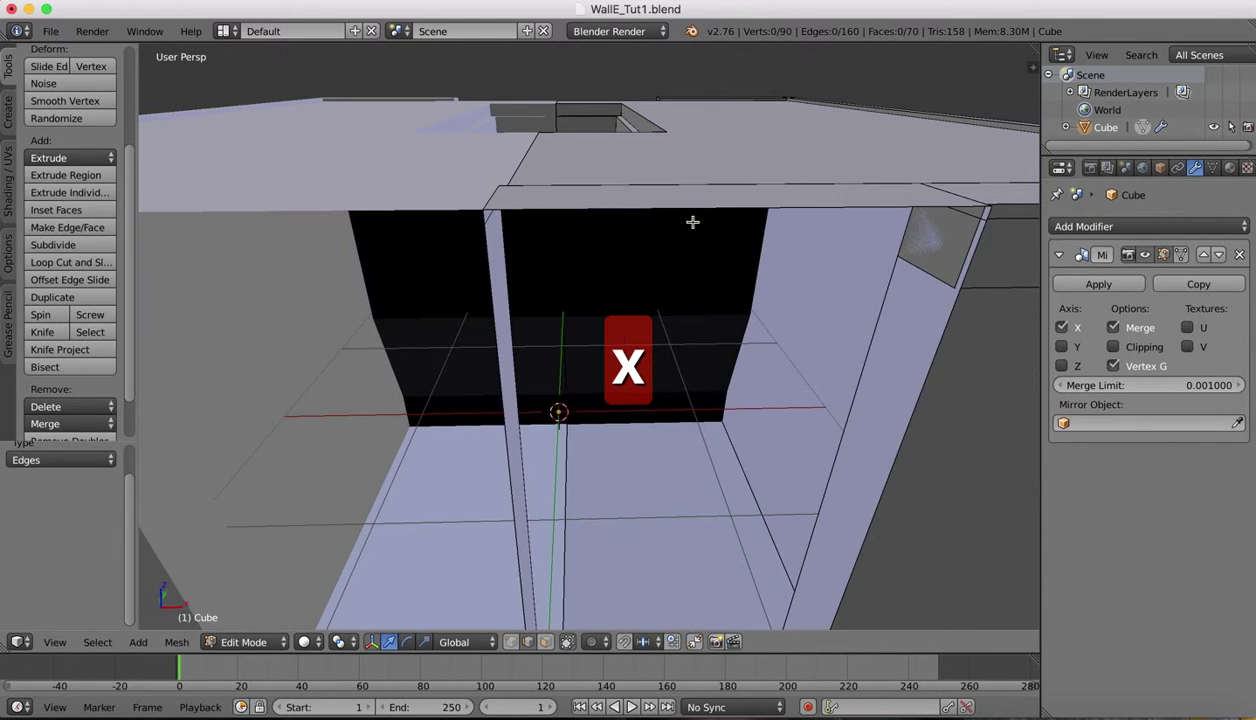
Step: Delete the long thin inner face along the centre line and the small sliver face under the top strip
left_click(545, 641)
right_click(490, 305)
key("x")
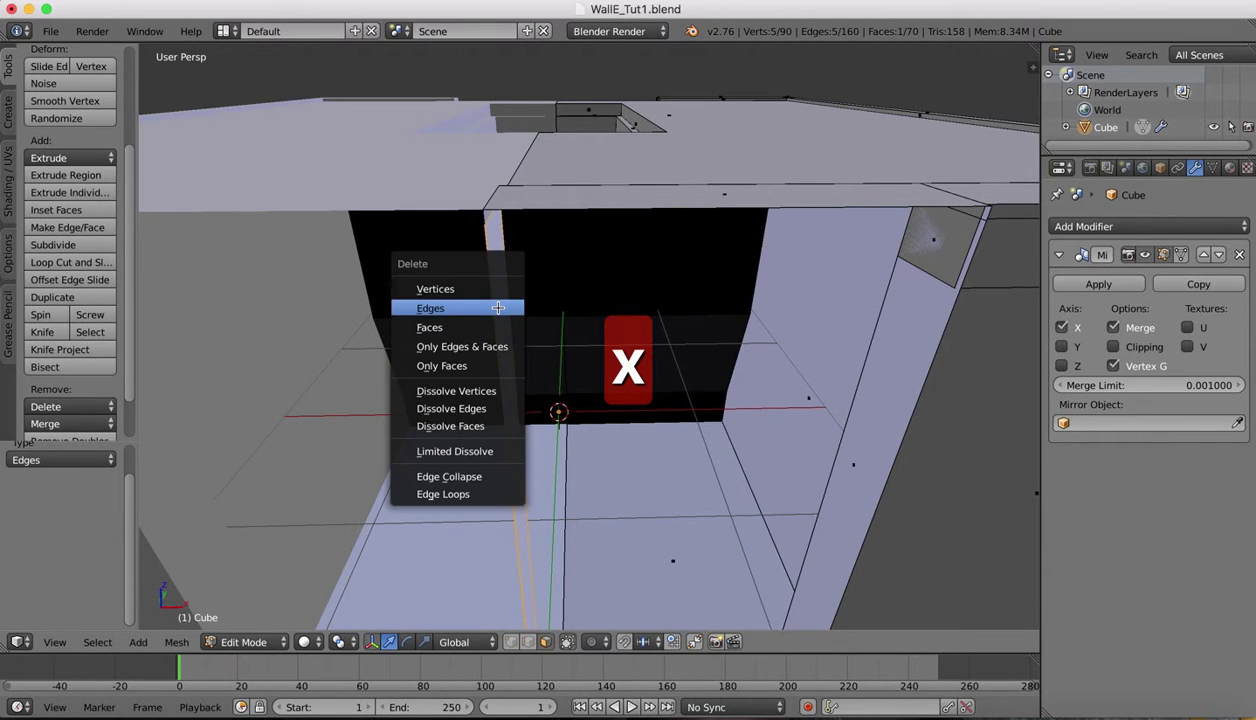
key("Escape")
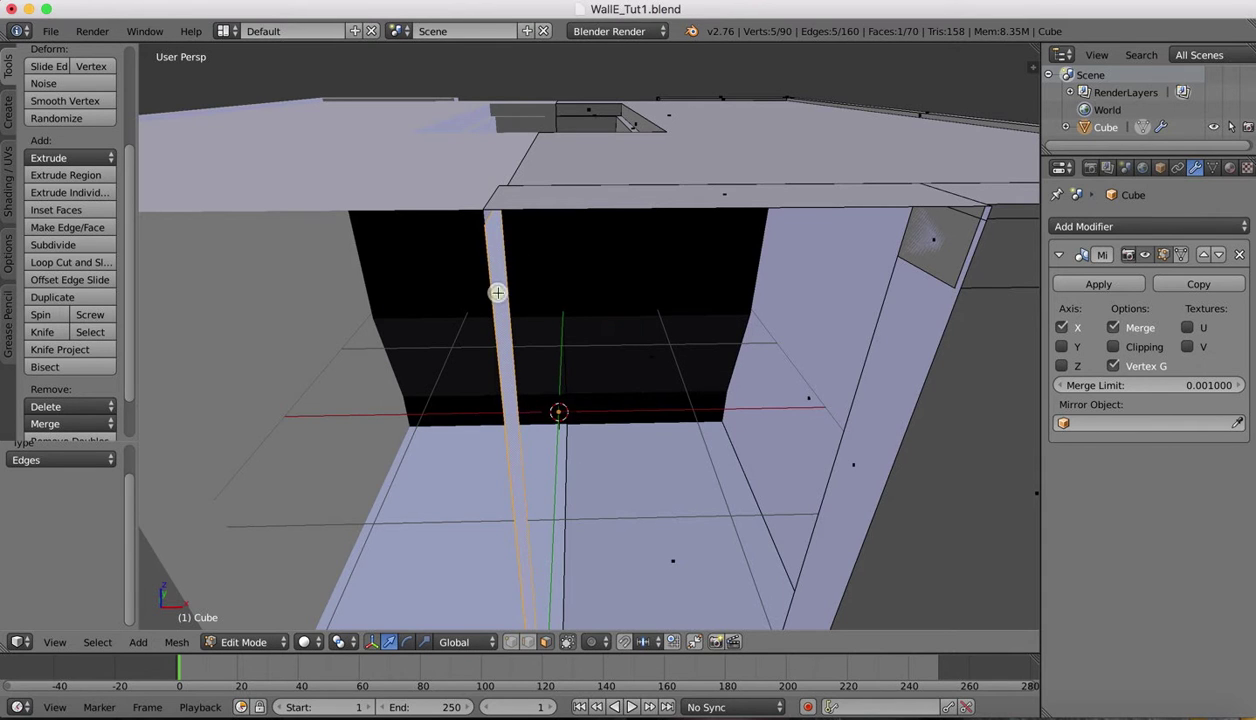
key("x")
left_click(459, 313)
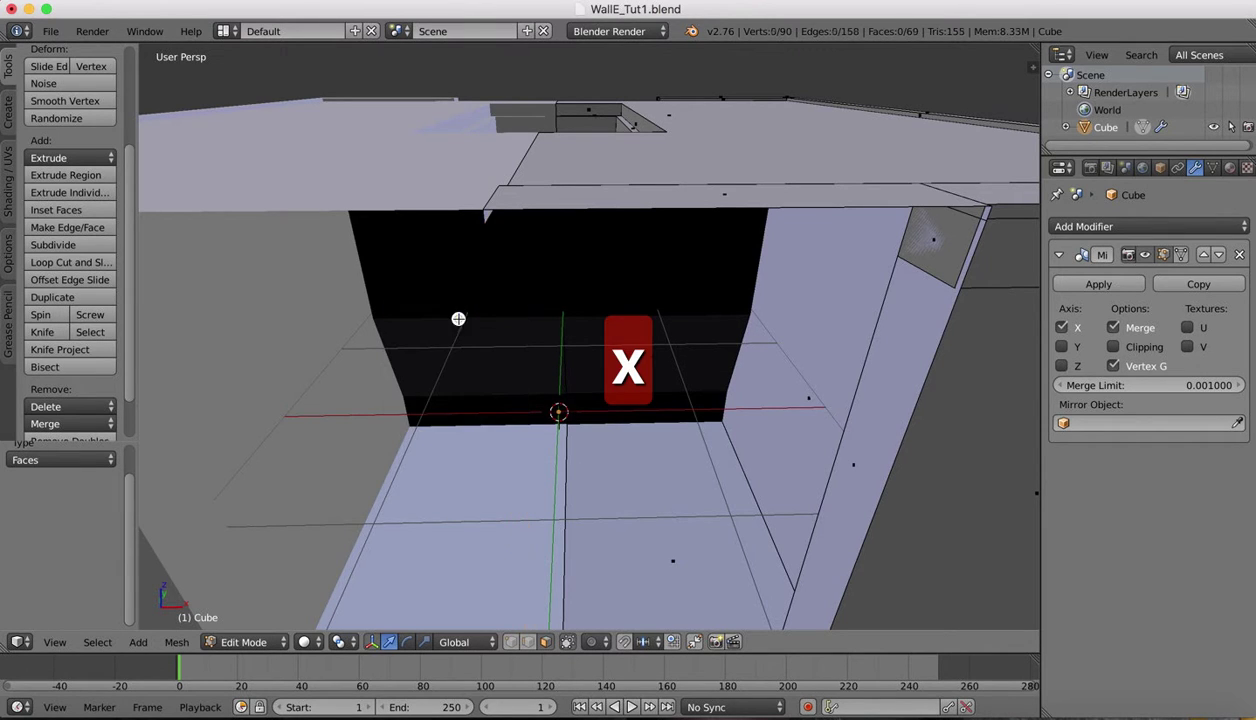
right_click(488, 215)
key("x")
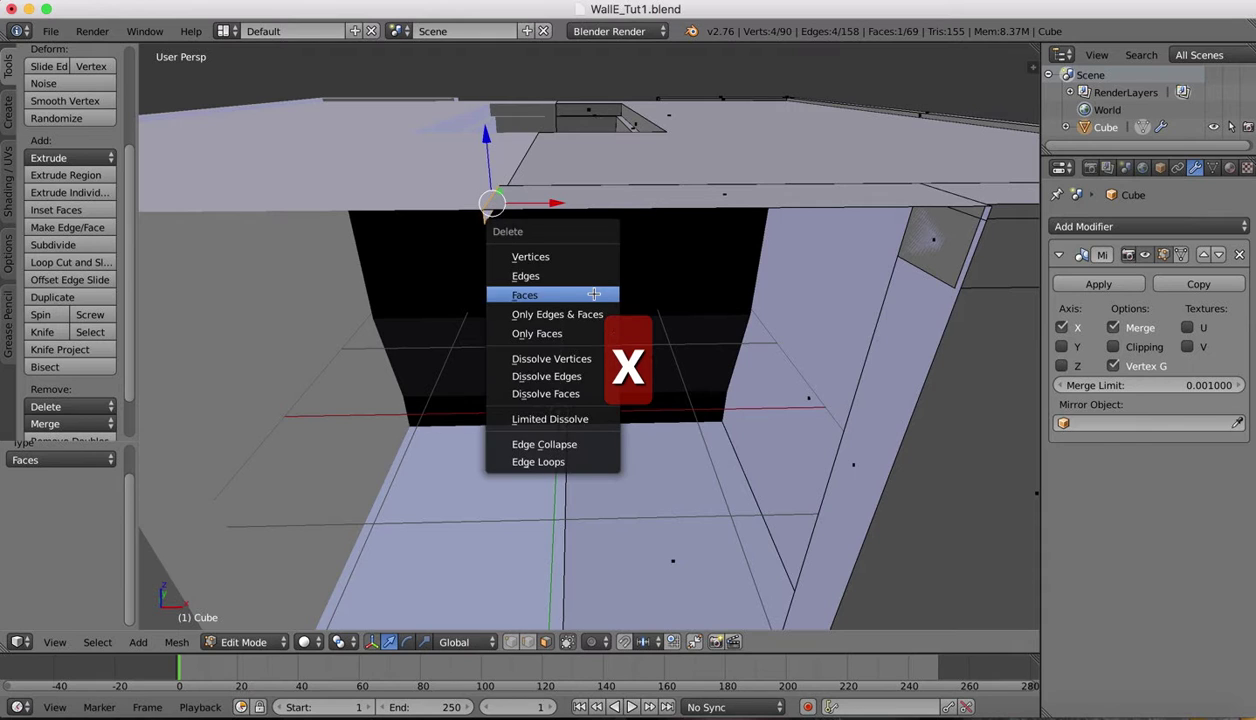
left_click(551, 297)
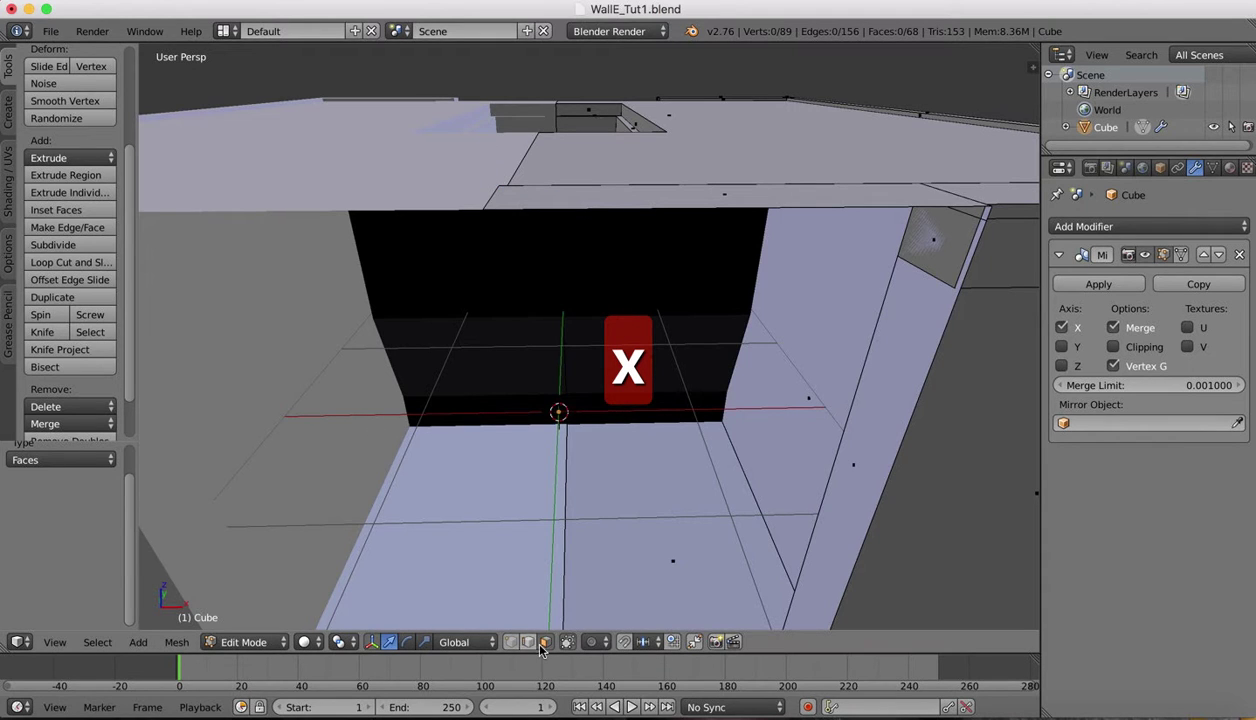
Step: Select the border edges around the open front of the body and fill them with a new face
right_click(746, 207)
right_click(940, 291, "shift")
middle_click_drag(730, 152, 707, 138)
scroll(701, 137, "down", 3)
right_click(694, 473, "shift")
right_click(800, 507, "shift")
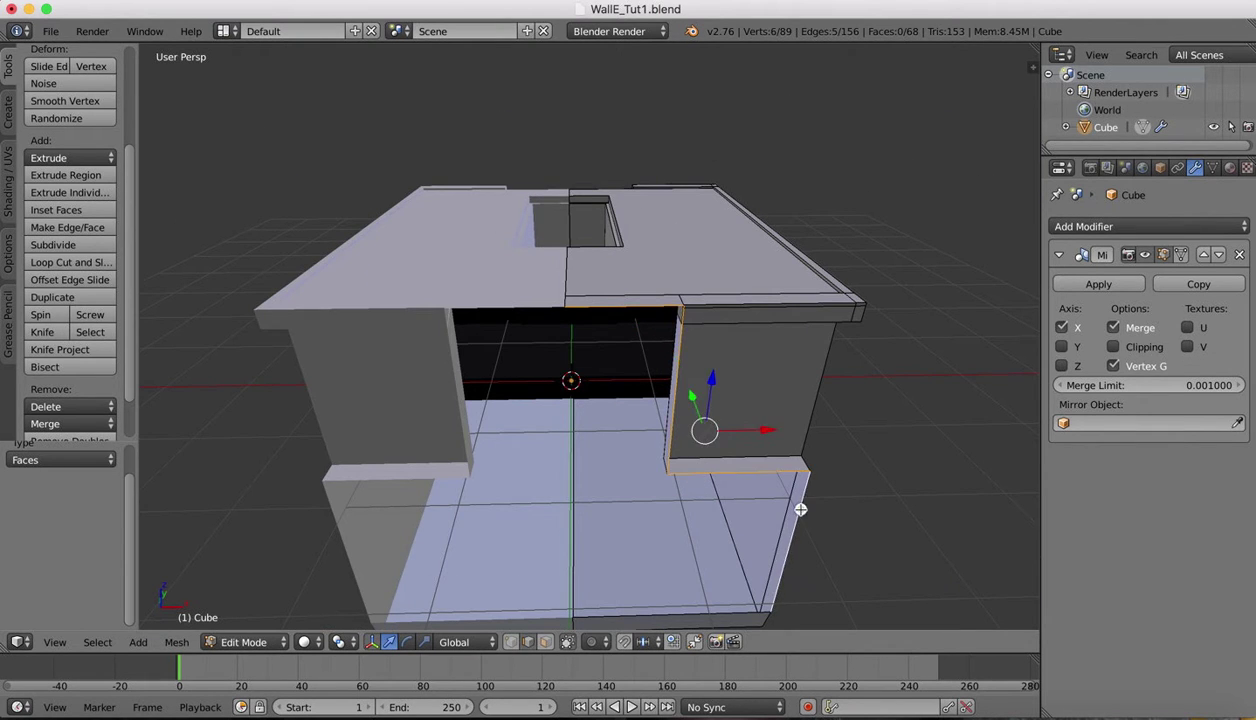
right_click(705, 613, "shift")
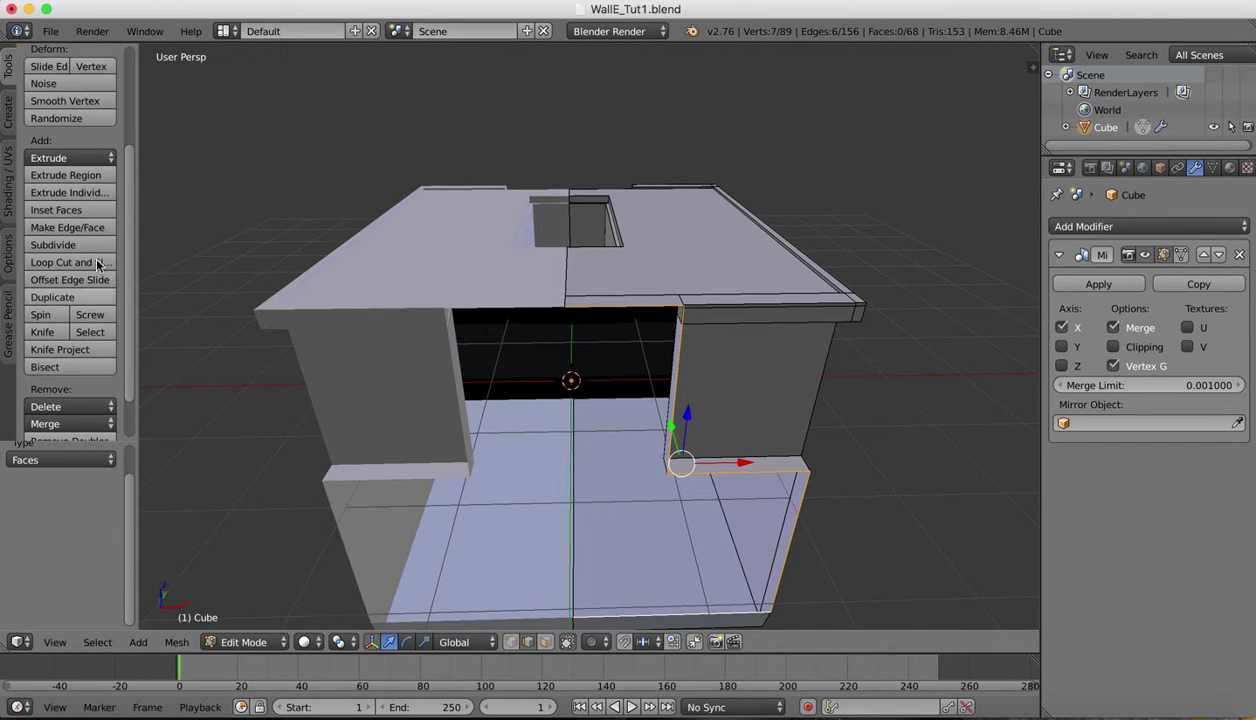
left_click(57, 229)
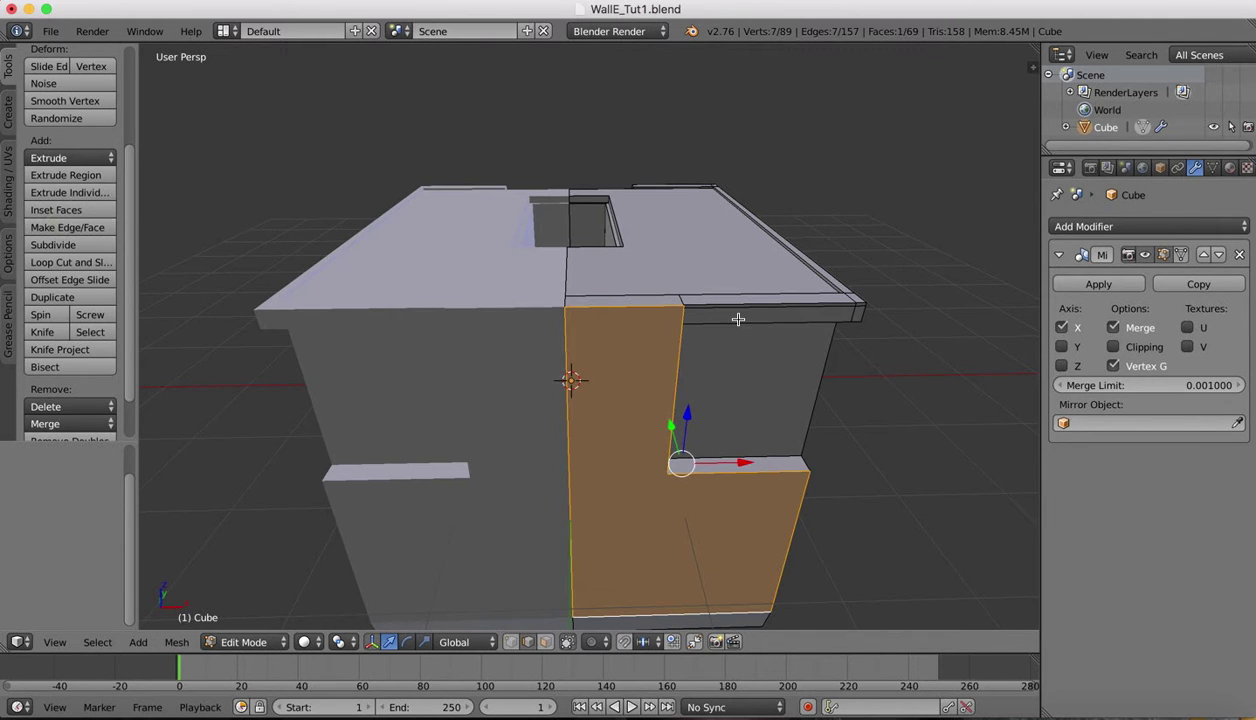
scroll(737, 320, "right", 4)
scroll(738, 319, "left", 4)
middle_click_drag(738, 319, 738, 319)
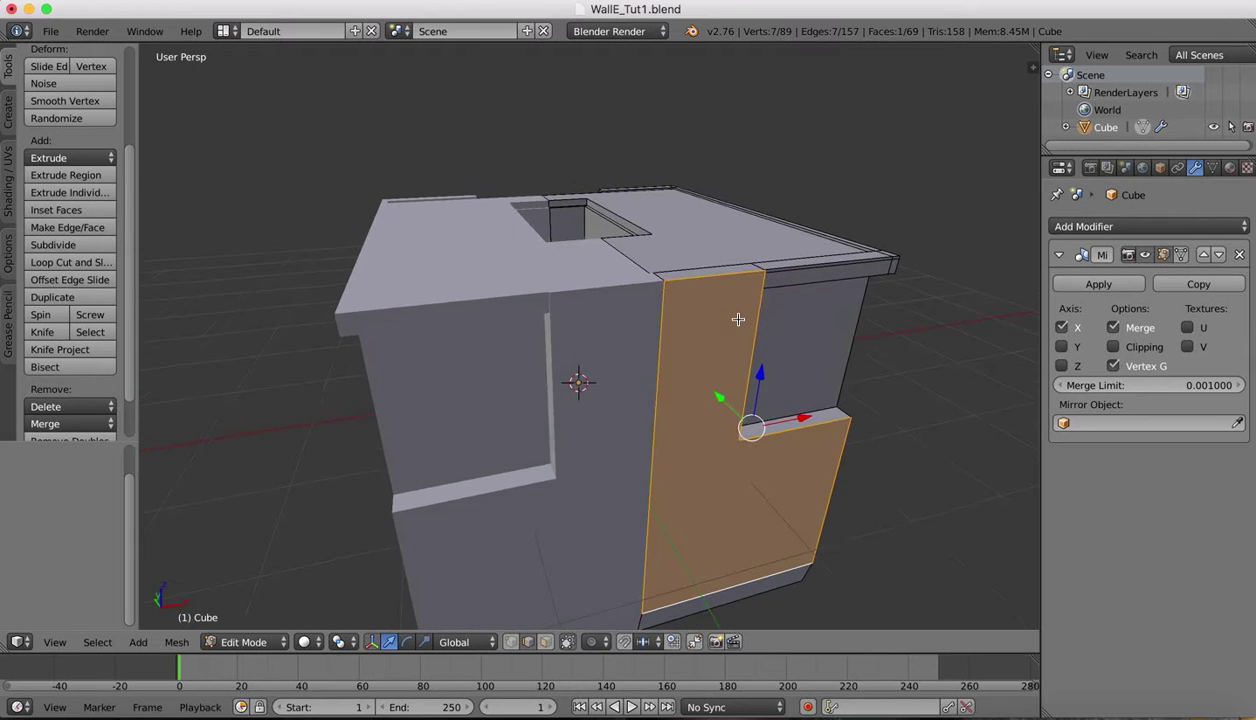
middle_click_drag(691, 211, 679, 208)
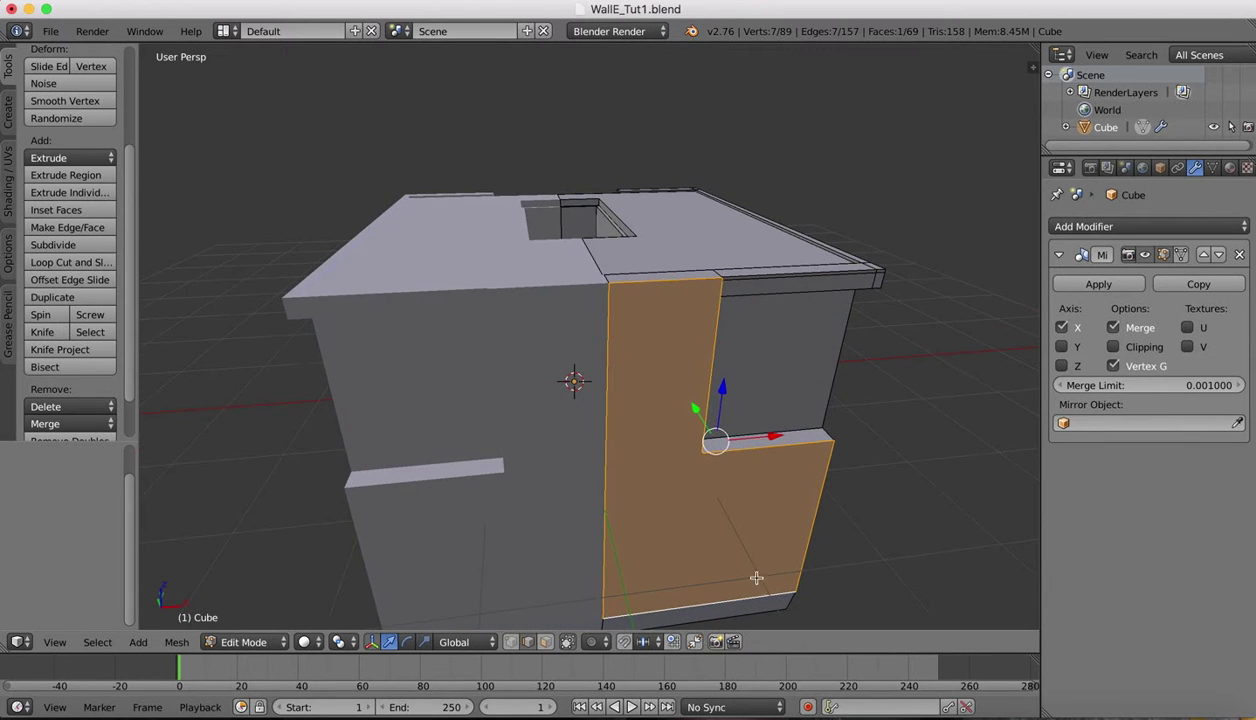
right_click(660, 282)
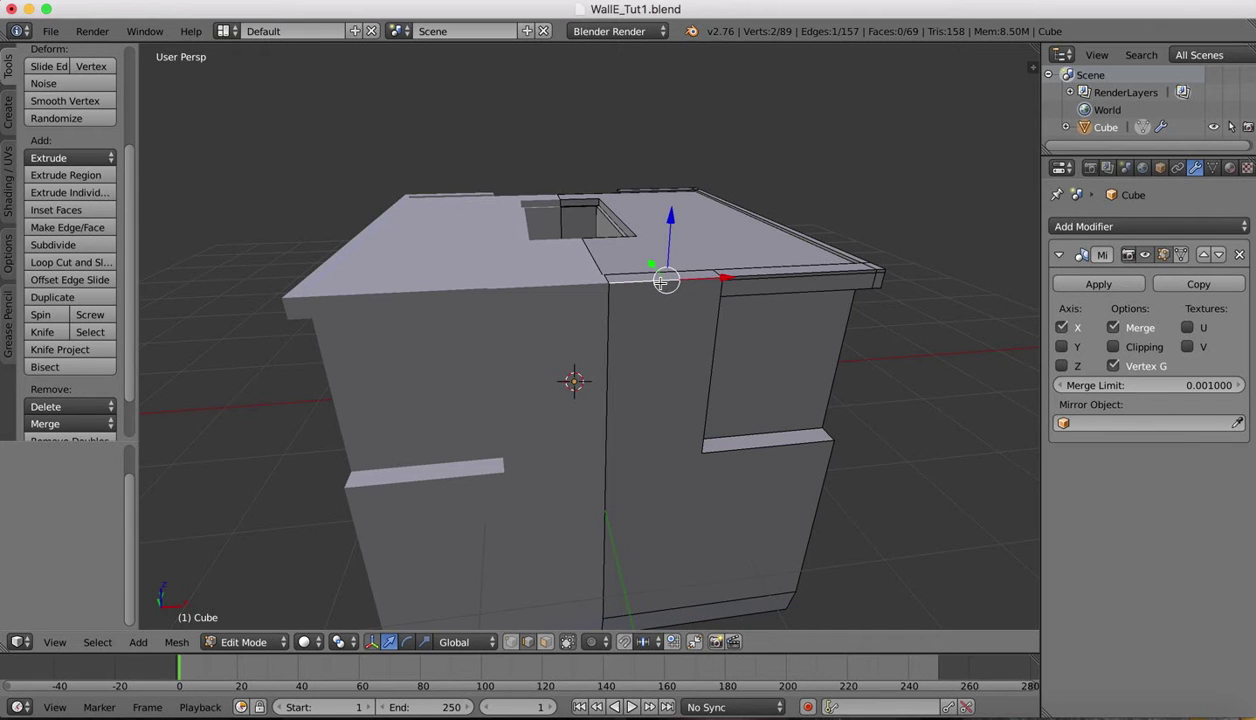
key("ctrl+b")
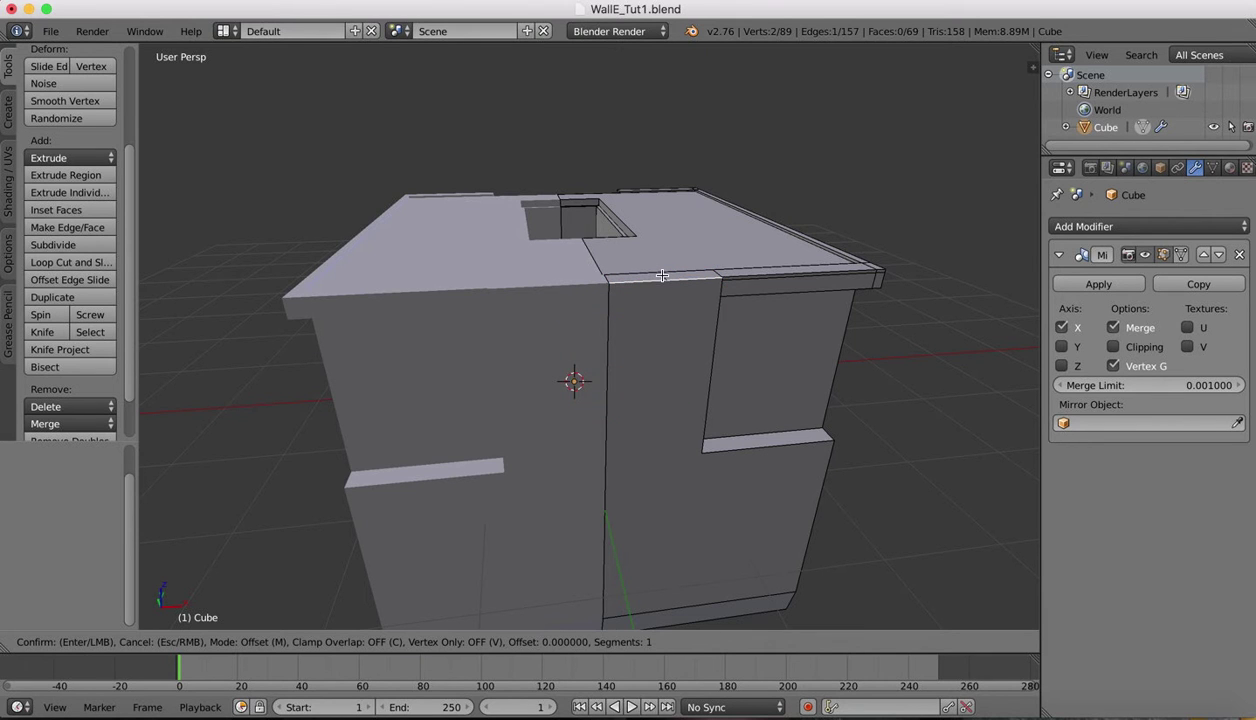
right_click(662, 275)
Step: Merge the two close vertices at the front face's upper outer corner, using the At First option
scroll(771, 247, "up", 6)
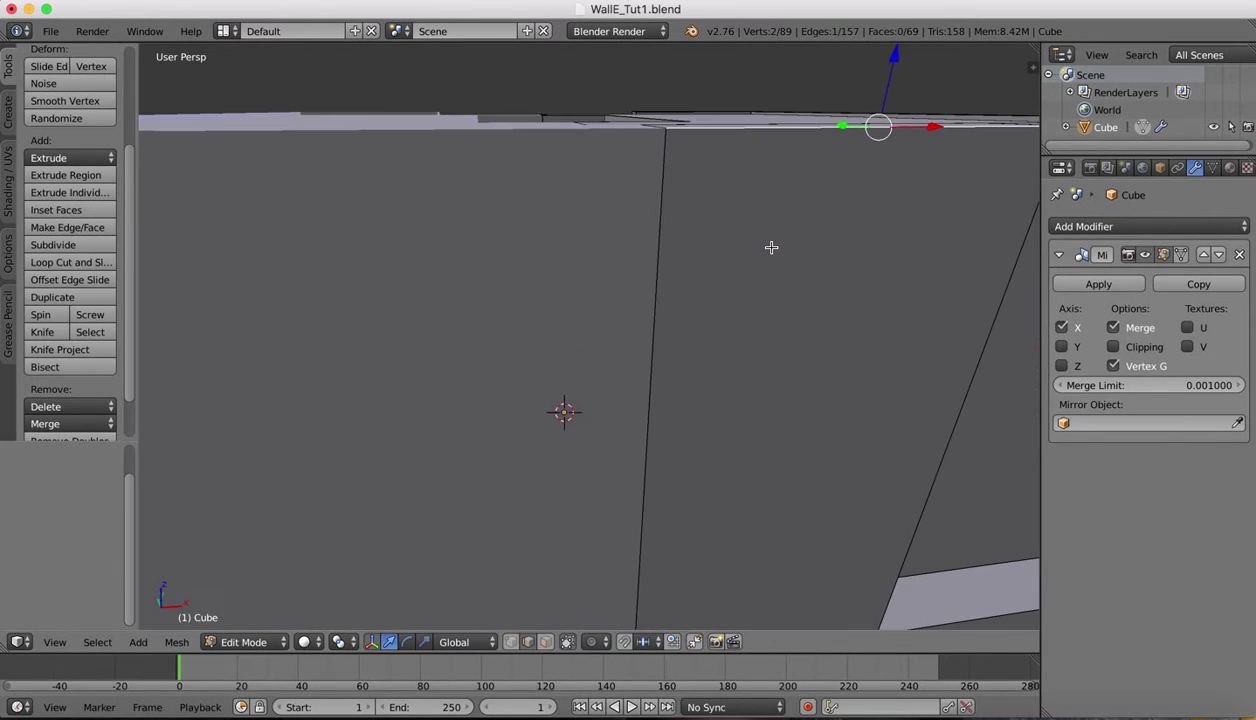
scroll(771, 247, "down", 4)
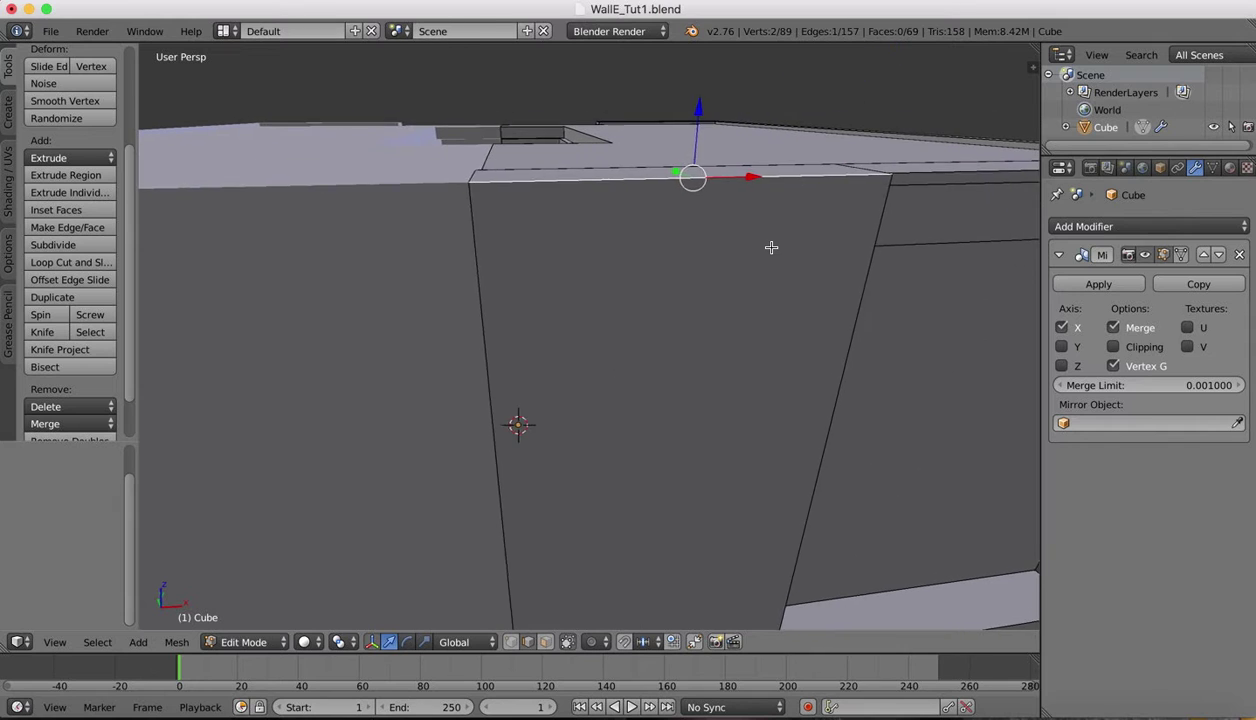
left_click(513, 642)
right_click(875, 189)
right_click(455, 187)
right_click(880, 172)
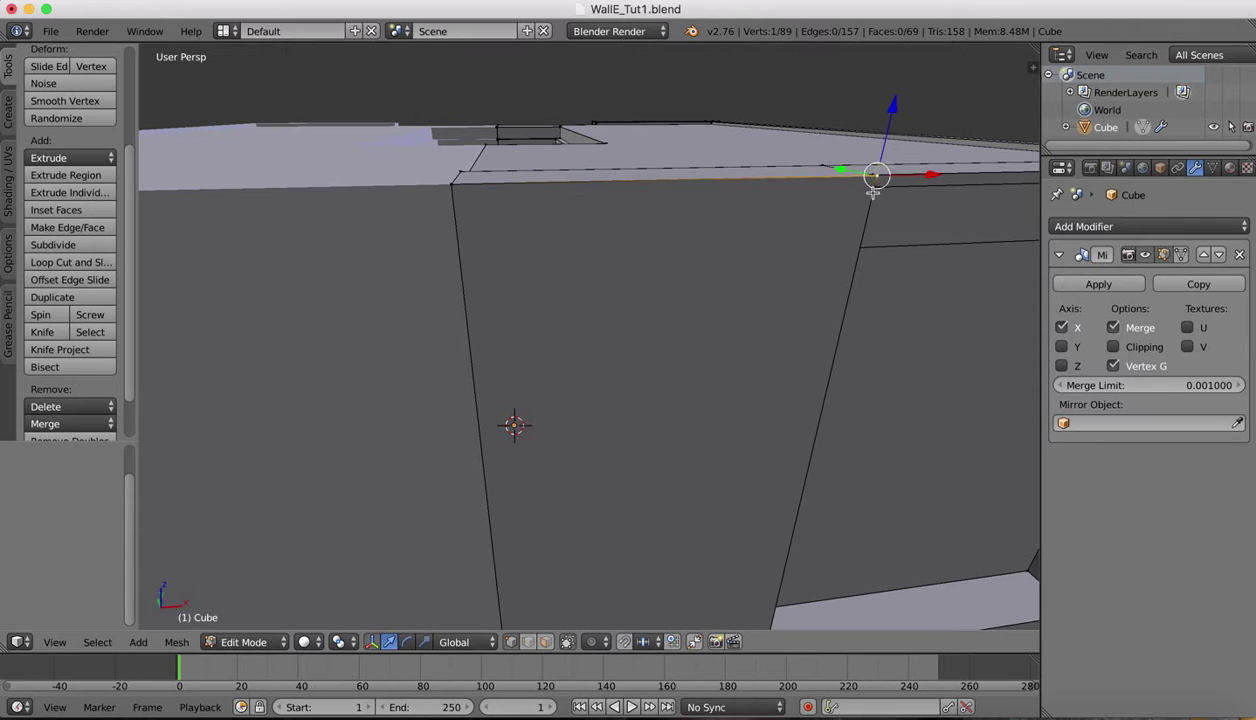
right_click(862, 189, "shift")
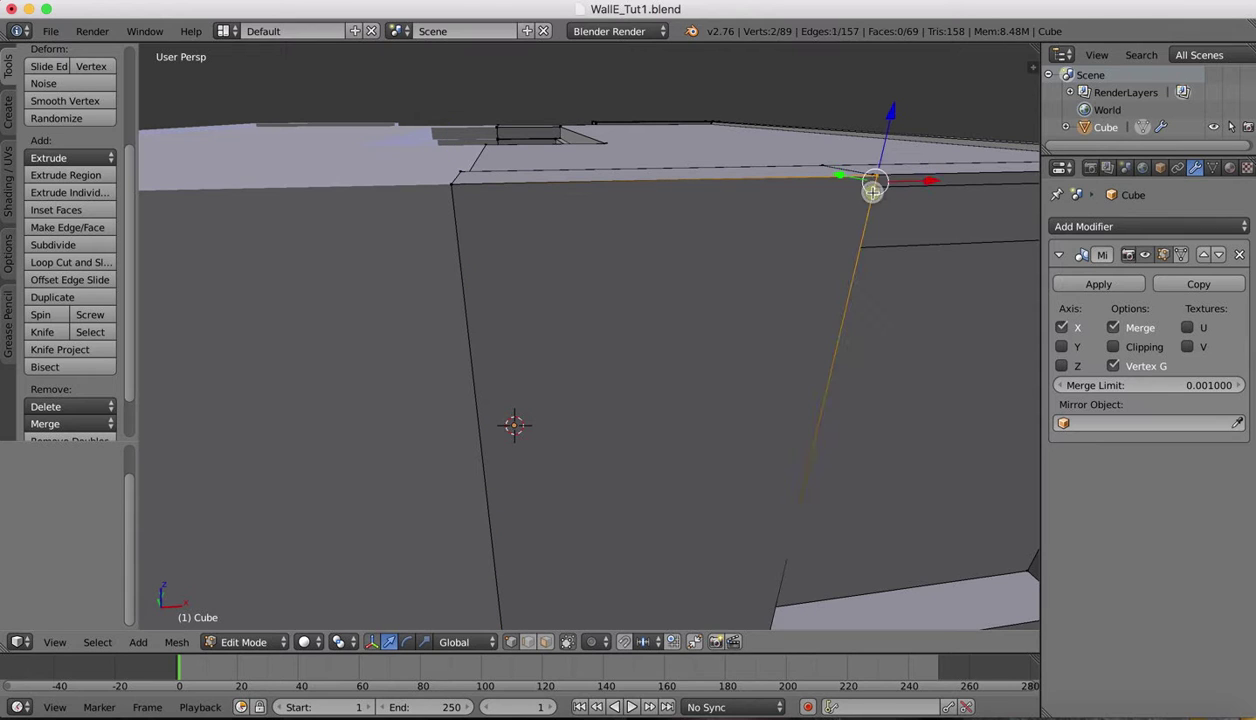
left_click(50, 424)
left_click(50, 441)
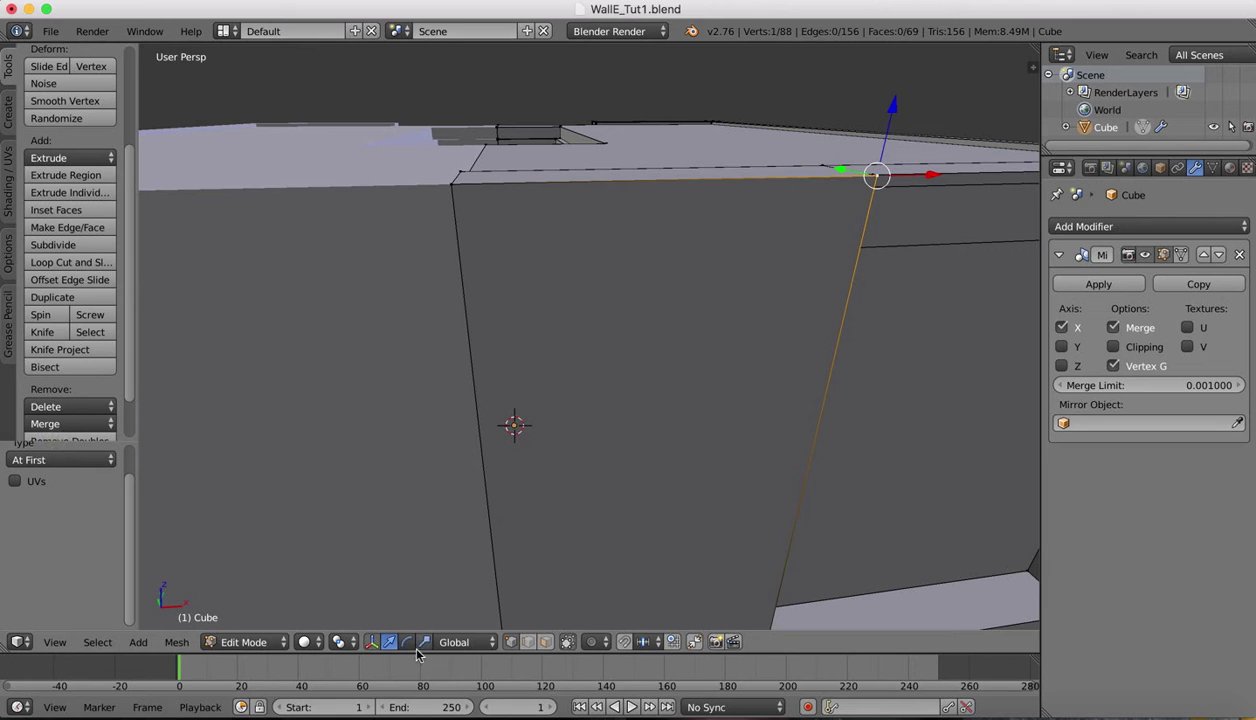
Step: Bevel the horizontal edge along the top of the large front face with a 0.068 offset and 8 segments
key("a")
right_click(621, 183, "alt")
key("ctrl+b")
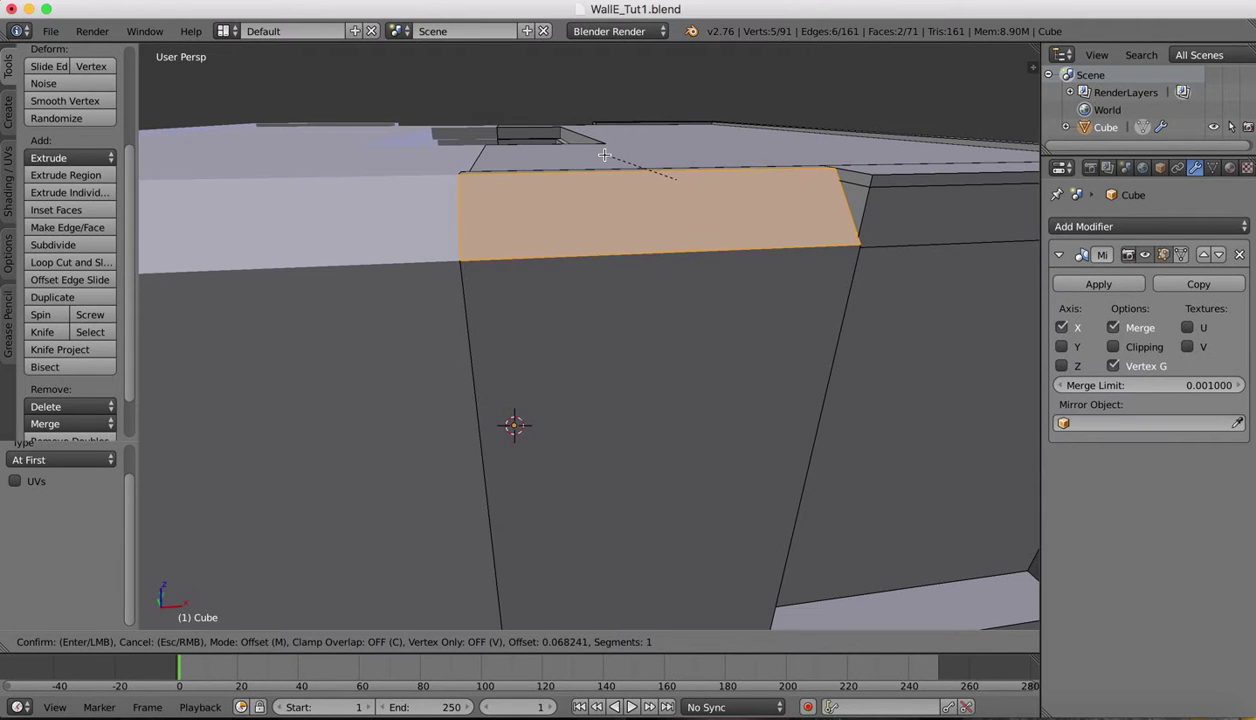
left_click(604, 155)
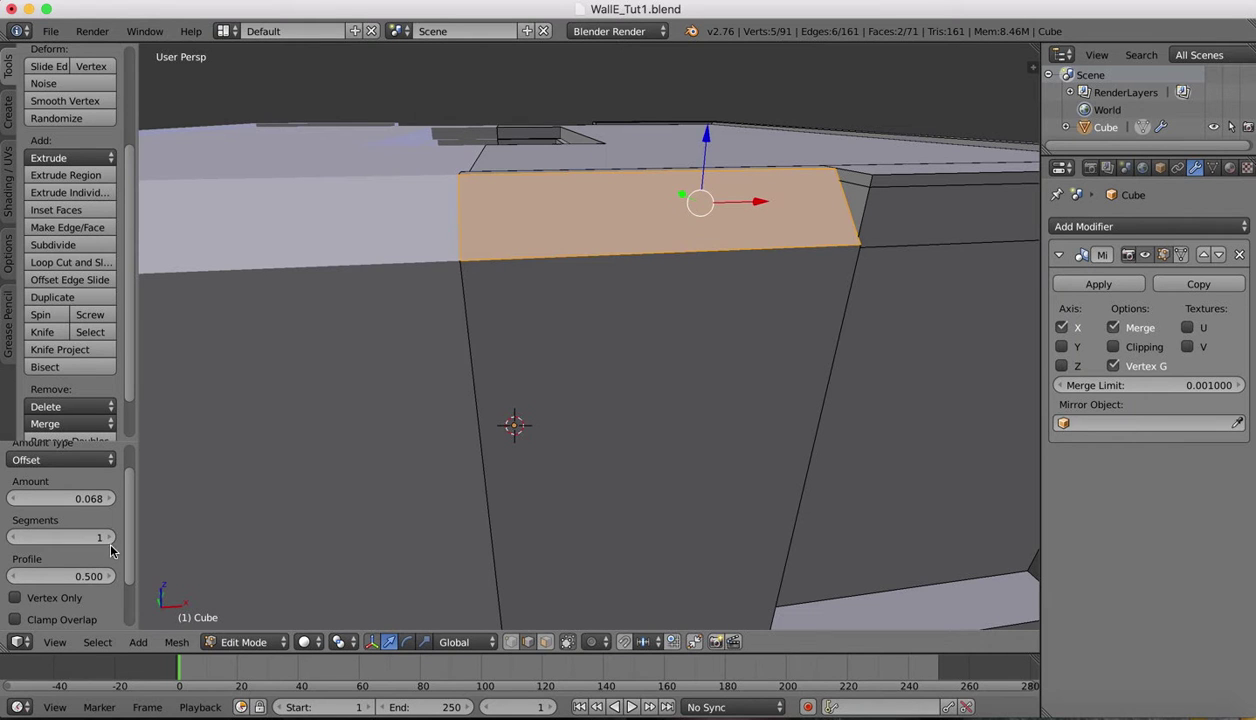
left_click_drag(111, 540, 111, 540)
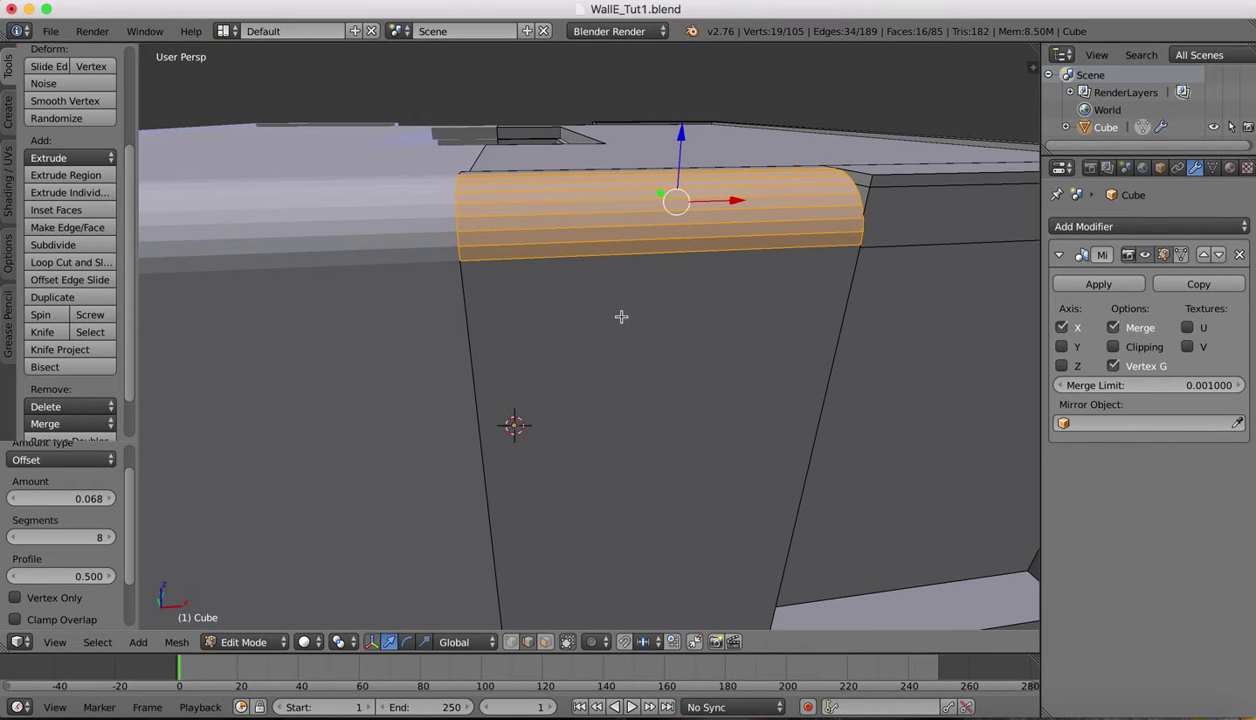
Step: Examine the back of the body, look at the WALL-E photo and blueprint references in Preview, and return to Blender
scroll(707, 52, "down", 10)
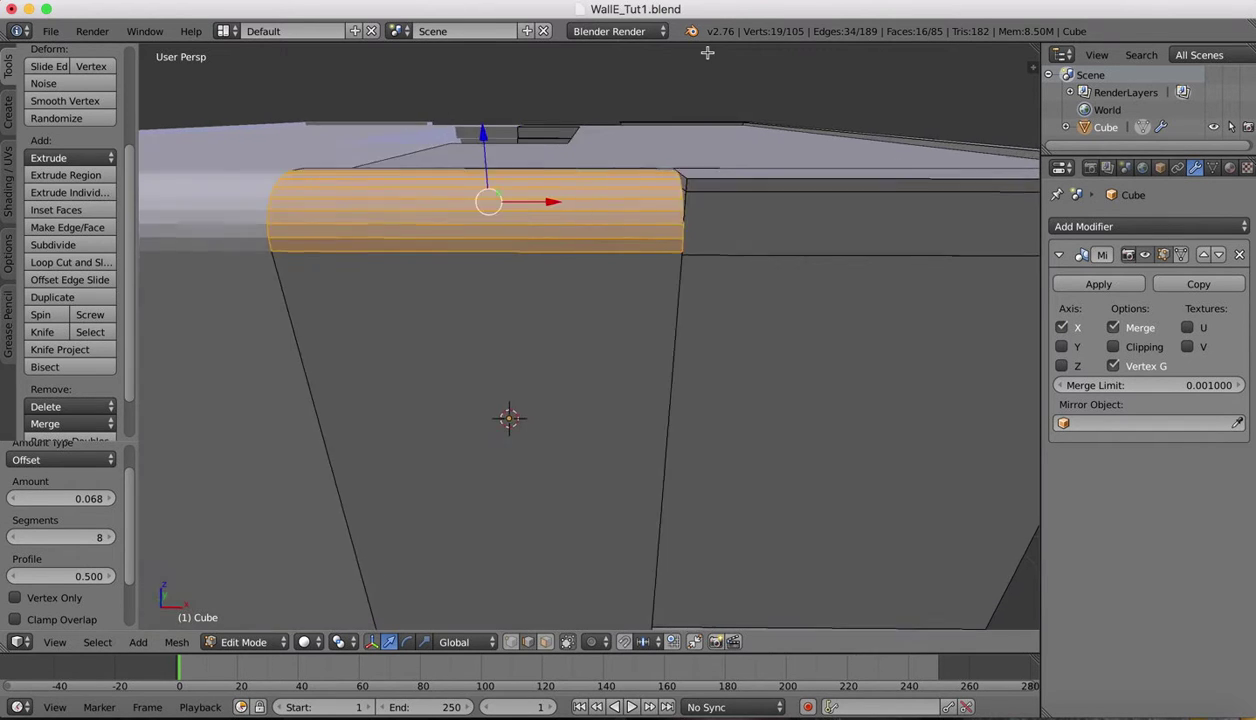
scroll(702, 74, "right", 10)
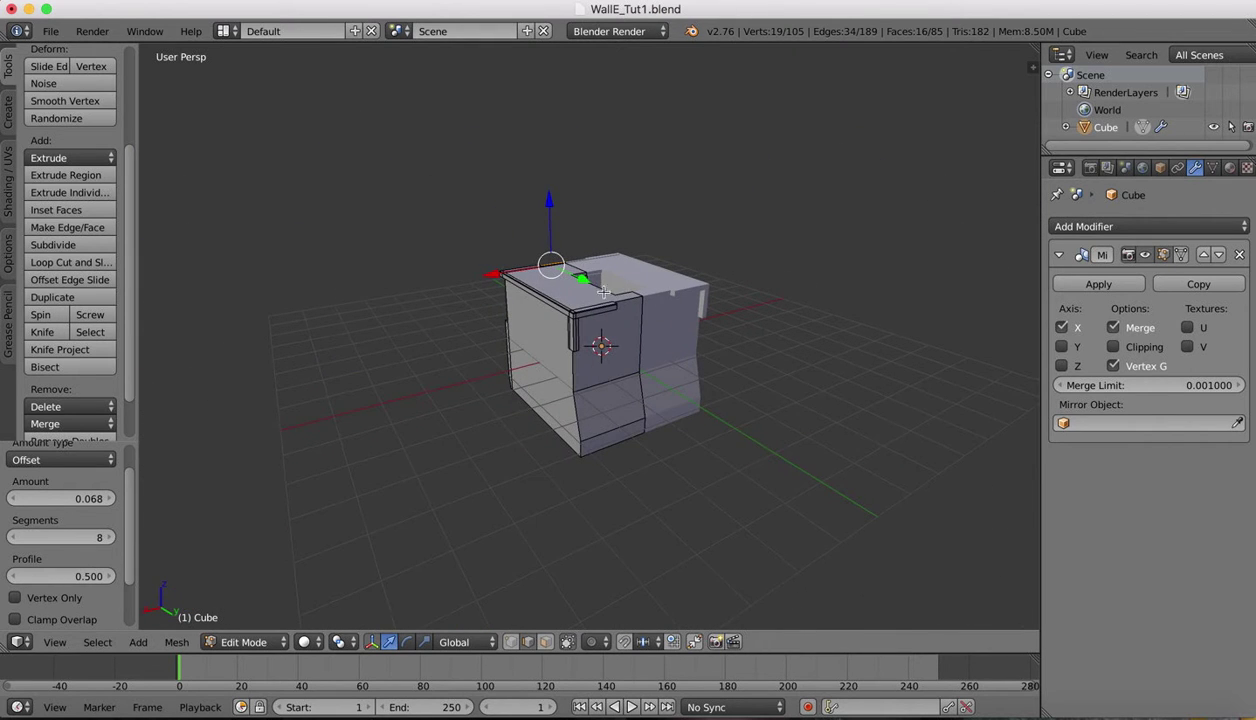
scroll(600, 288, "up", 10)
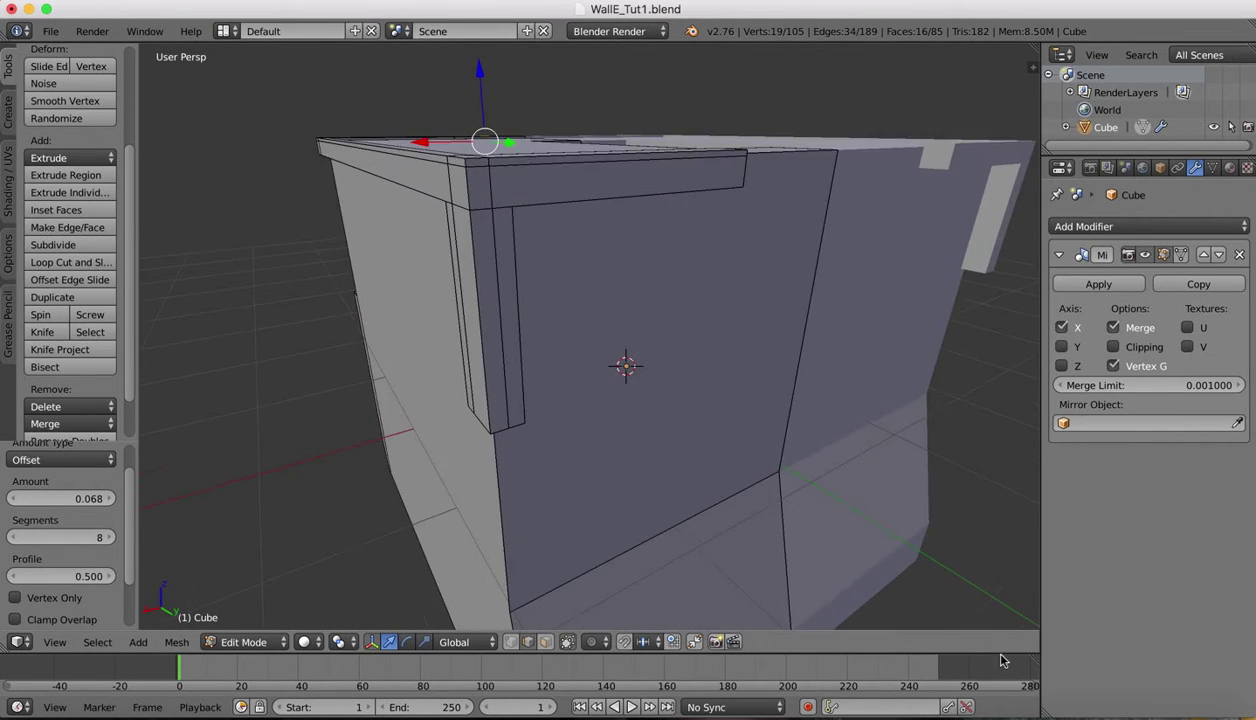
left_click(1043, 706)
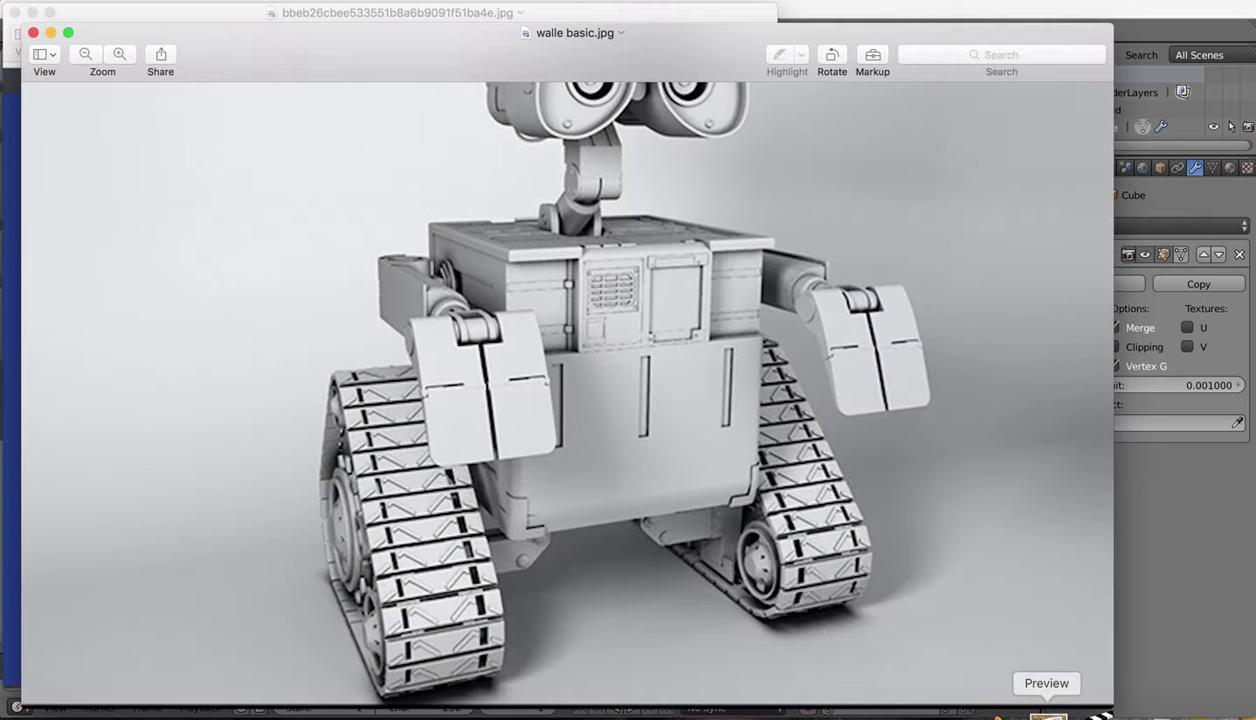
left_click(12, 388)
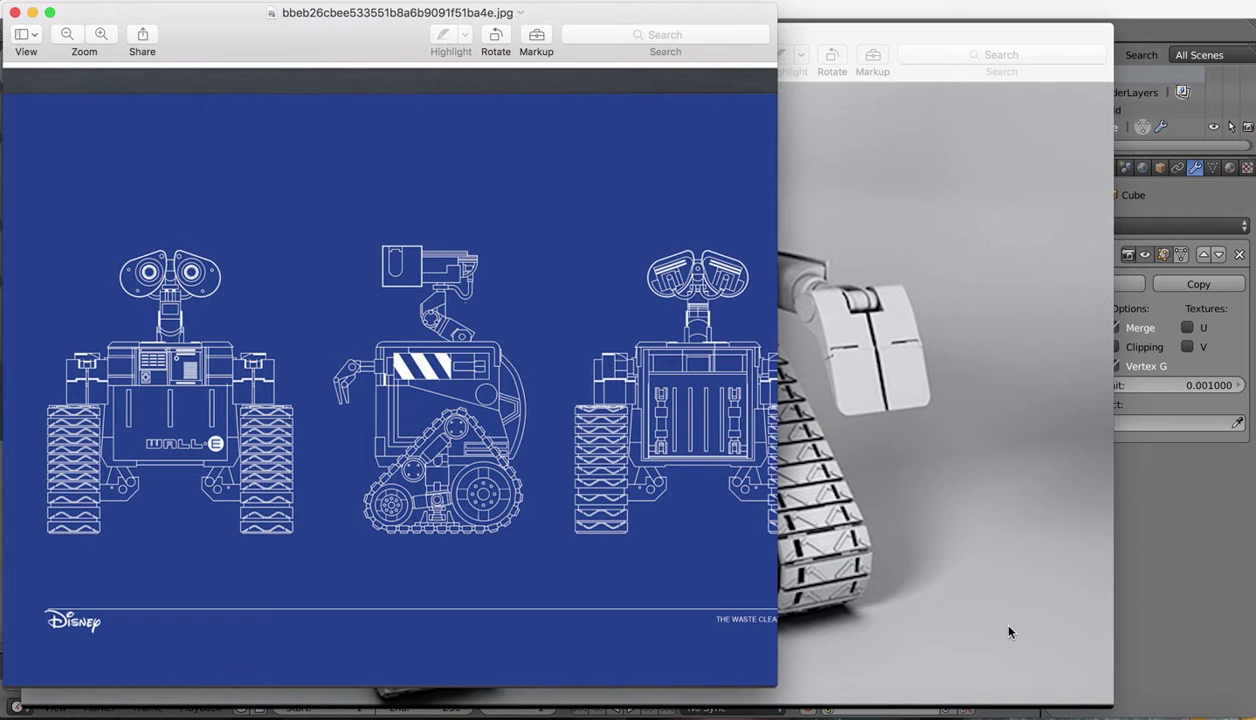
mouse_move(1079, 712)
left_click(1010, 714)
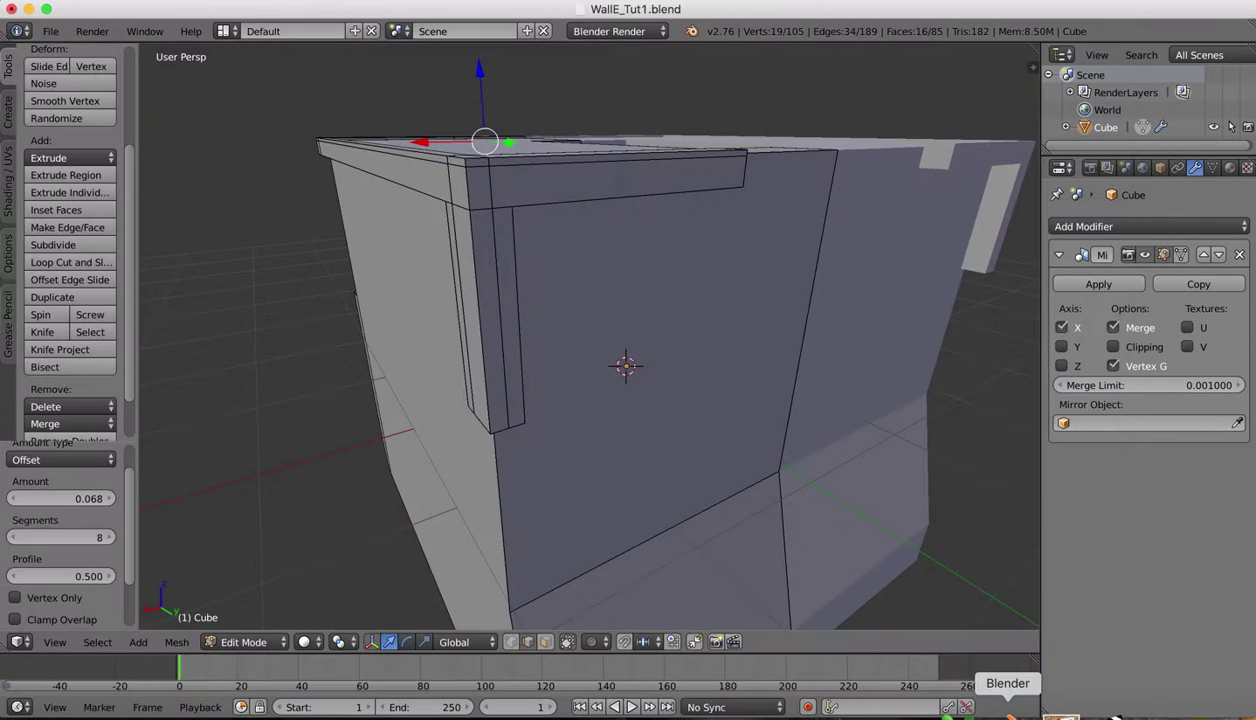
Step: Delete the two collinear horizontal edges running along the upper part of the raised rim strip on the back side
scroll(555, 139, "up", 3)
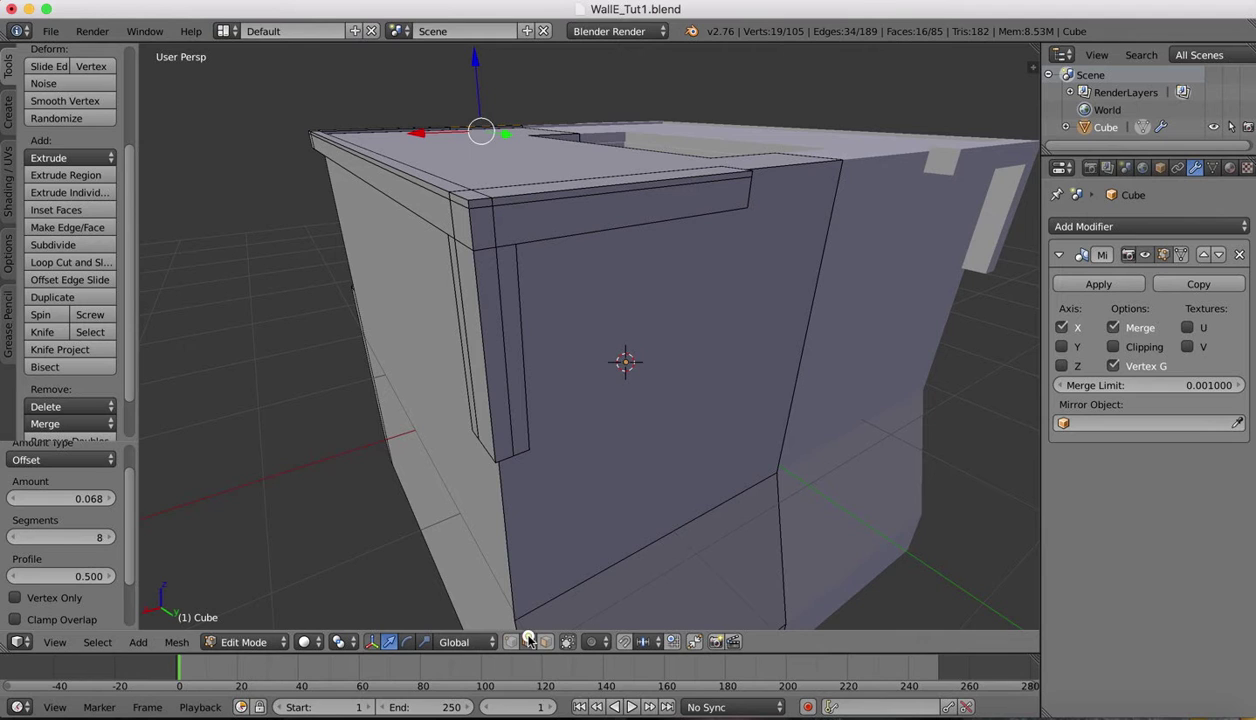
right_click(509, 201)
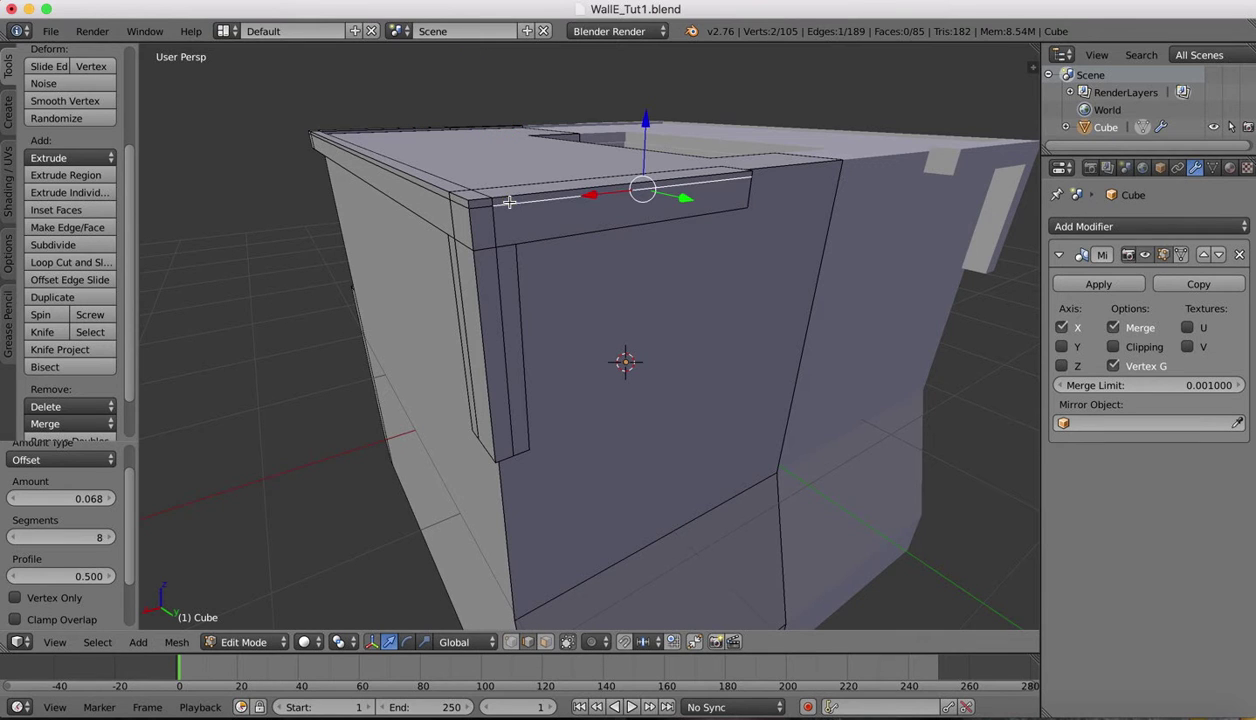
right_click(483, 206, "shift")
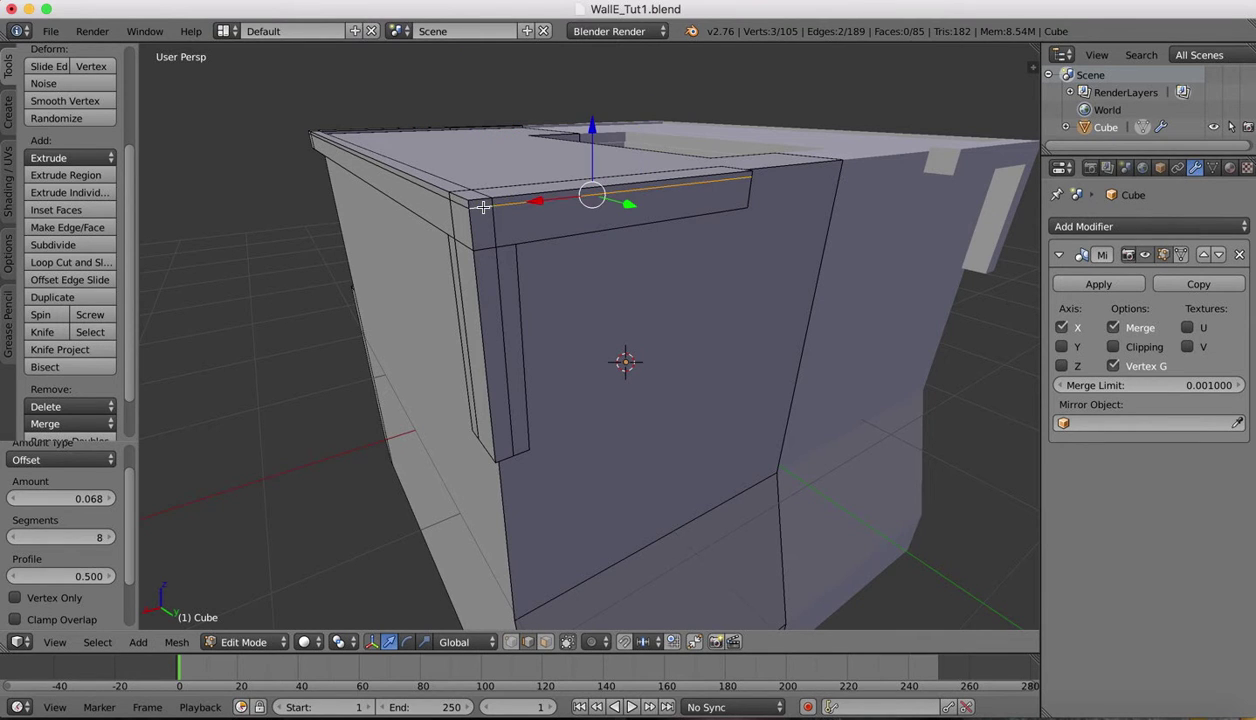
key("x")
left_click(440, 190)
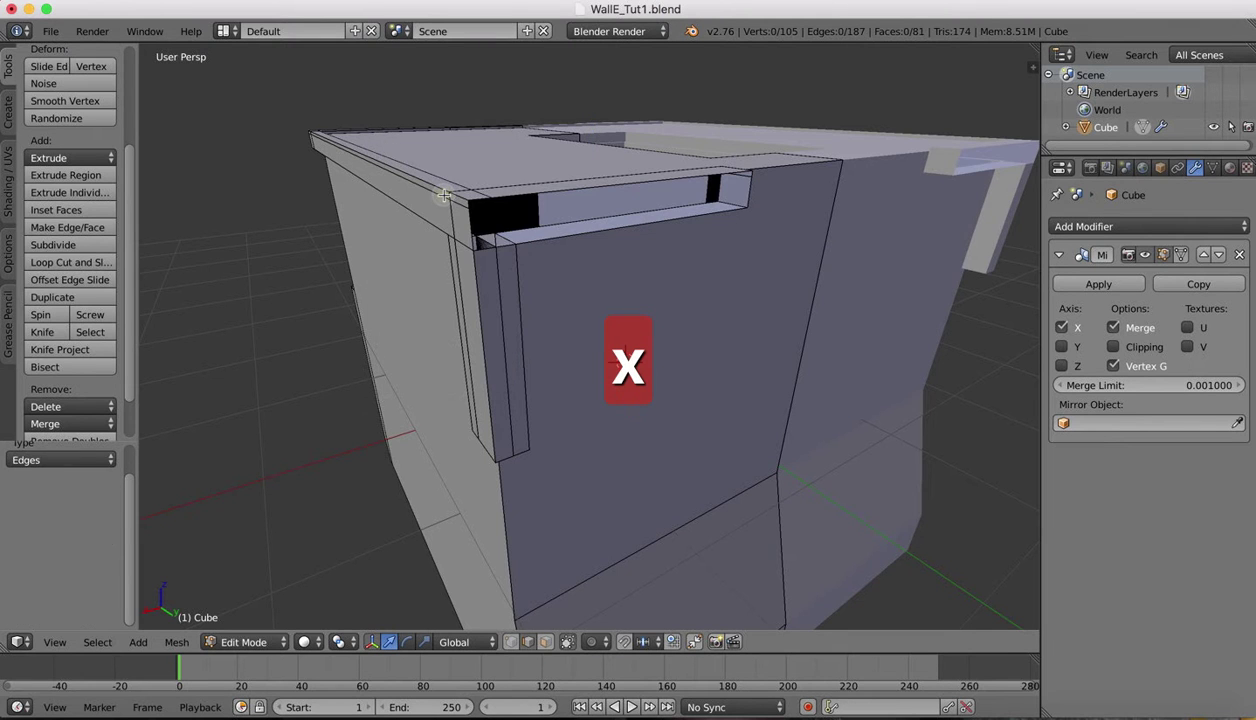
middle_click_drag(519, 171, 509, 170)
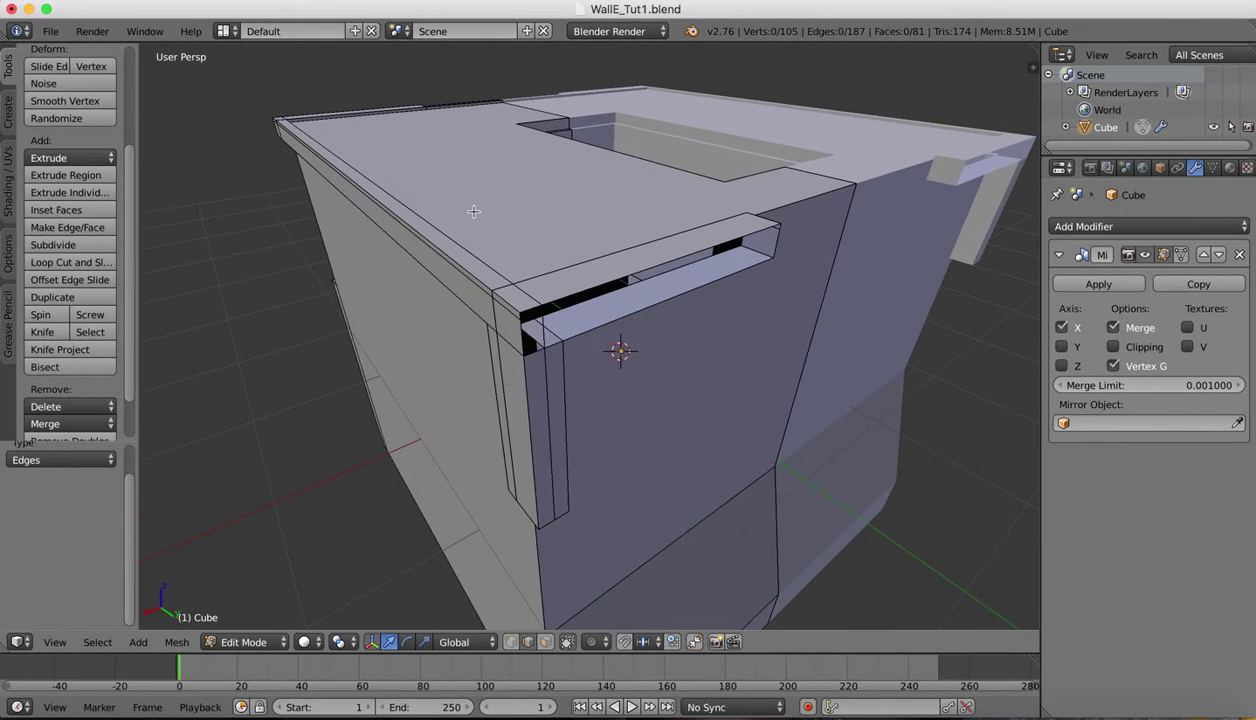
left_click(372, 642)
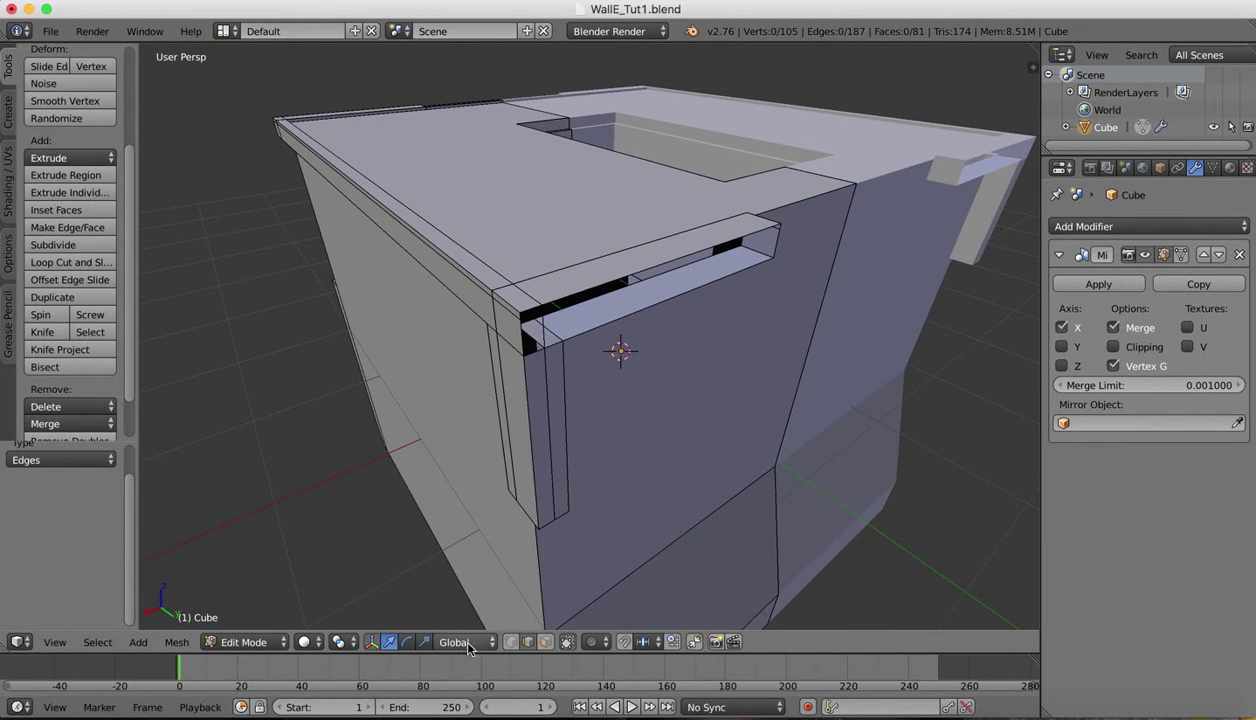
right_click(552, 295)
right_click(523, 301, "shift")
right_click(523, 316, "shift")
left_click(525, 340, "shift")
left_click(535, 347, "shift")
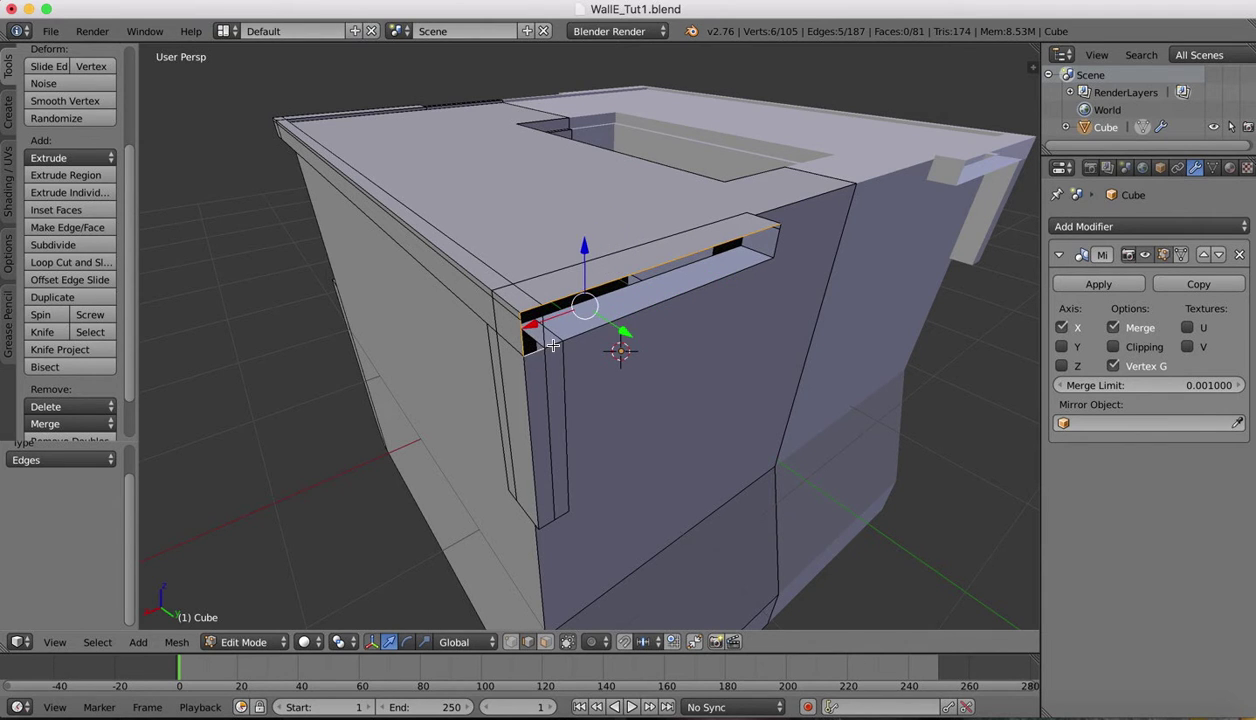
right_click(553, 345, "shift")
right_click(606, 310, "shift")
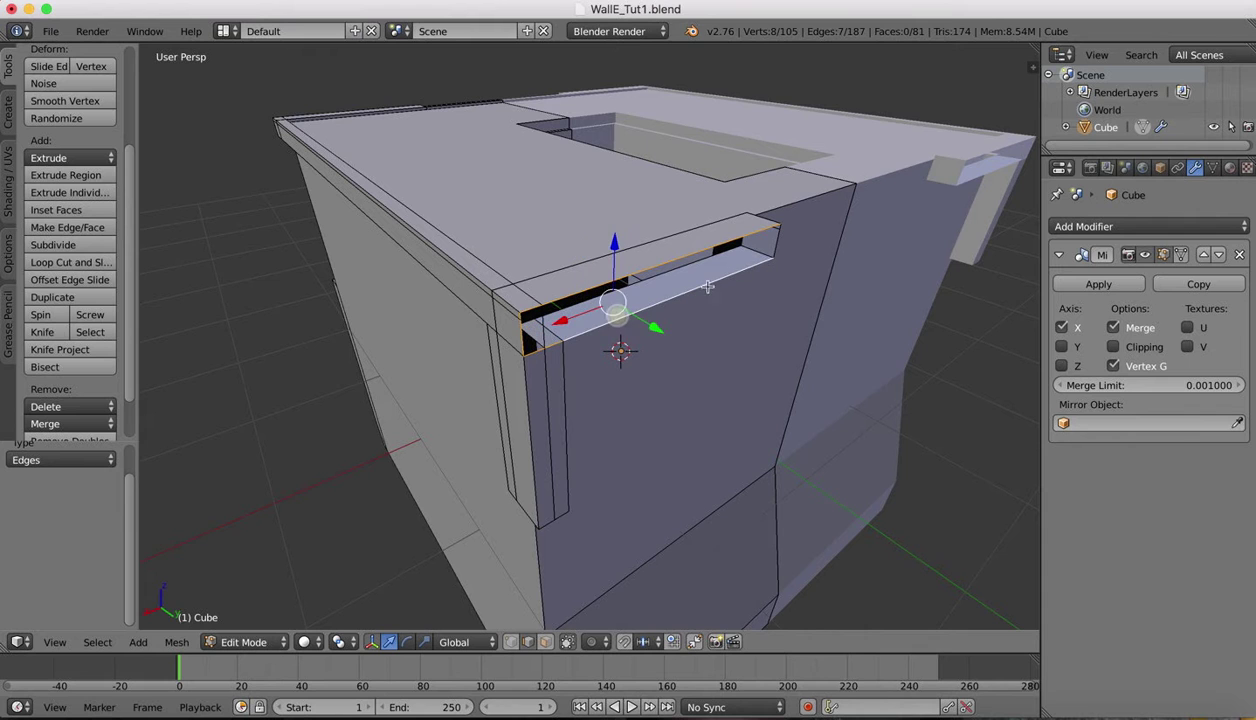
left_click(770, 245, "shift")
Step: Delete the two leftover loose edges at the outer corner of the open rim strip on the back side
middle_click_drag(781, 224, 583, 273)
right_click(707, 201)
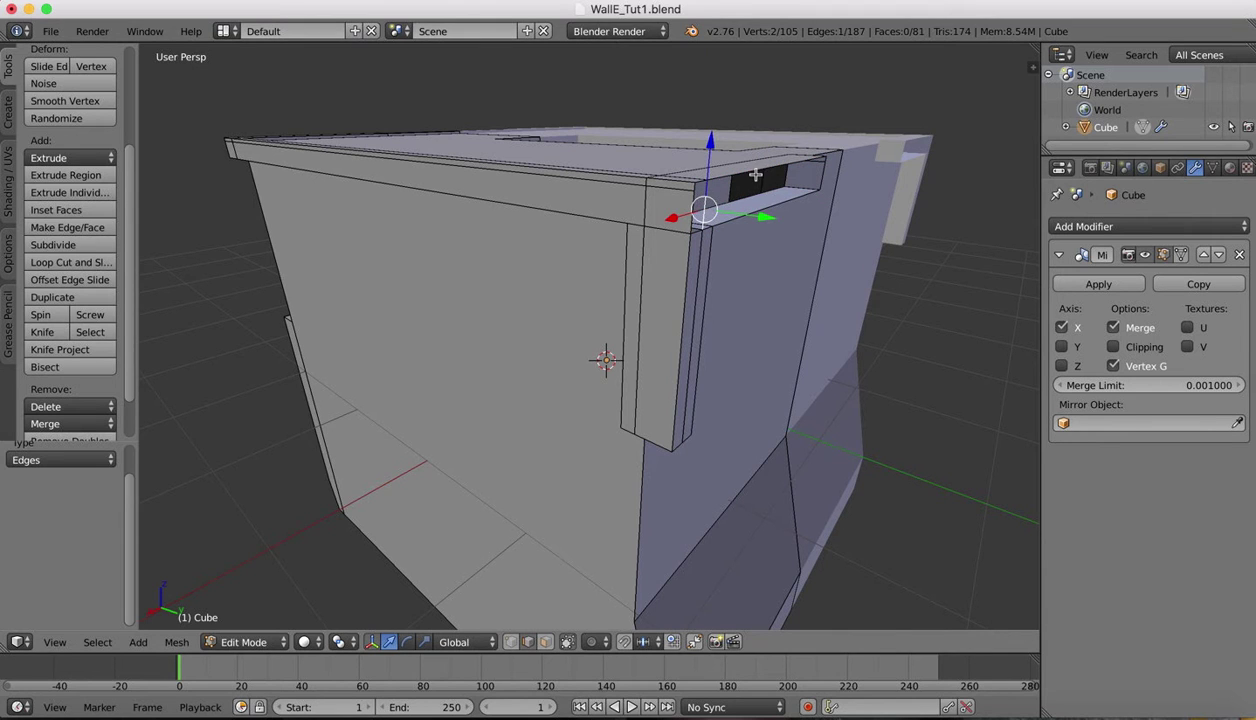
left_click(707, 186, "shift")
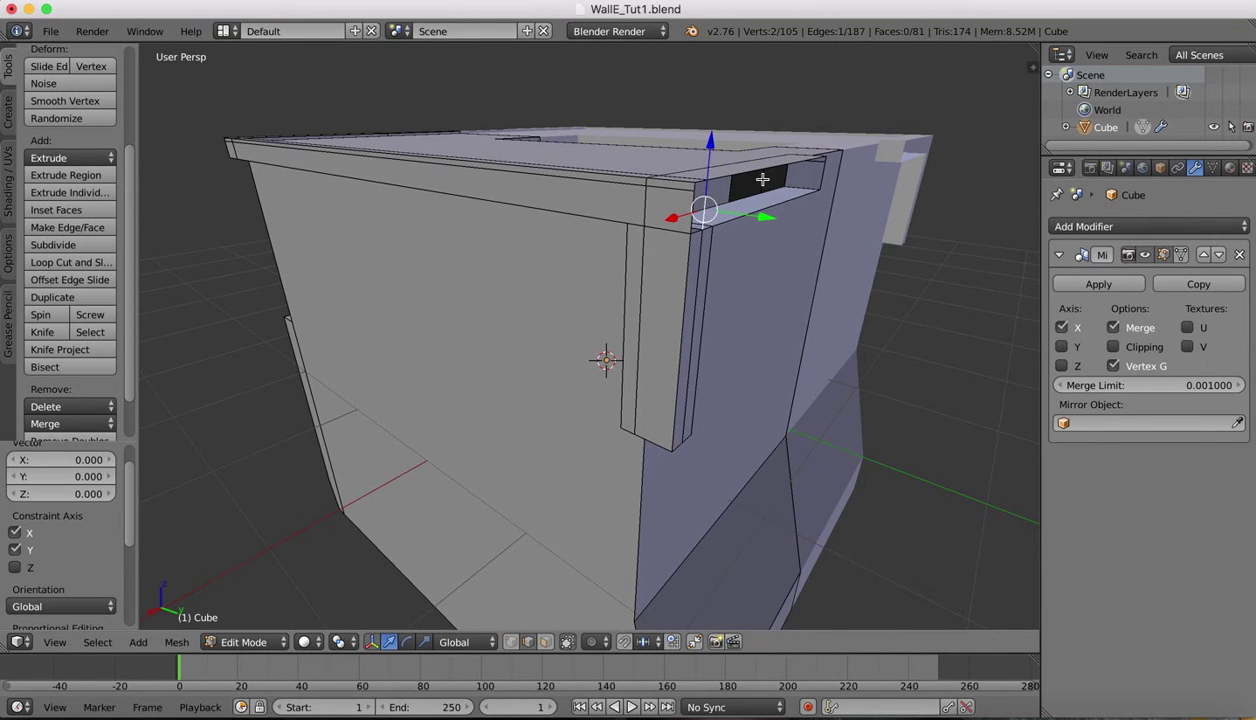
key("x")
left_click(719, 186)
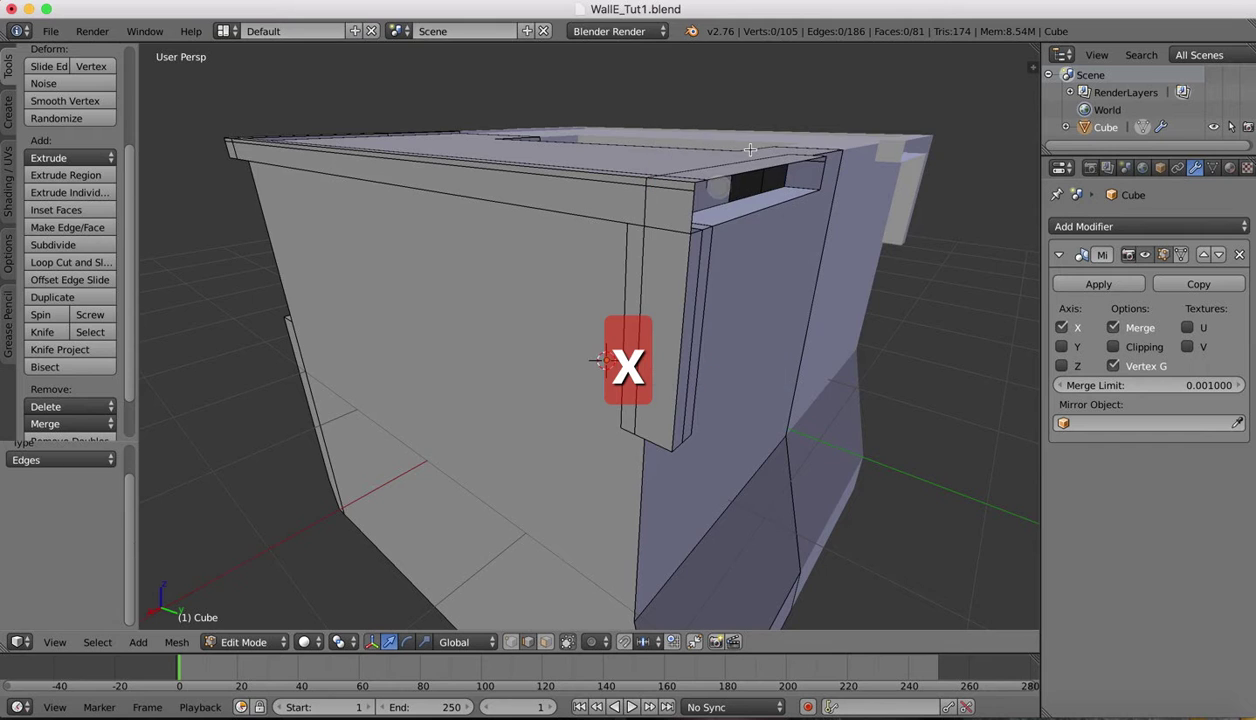
middle_click_drag(719, 186, 710, 174)
right_click(682, 190)
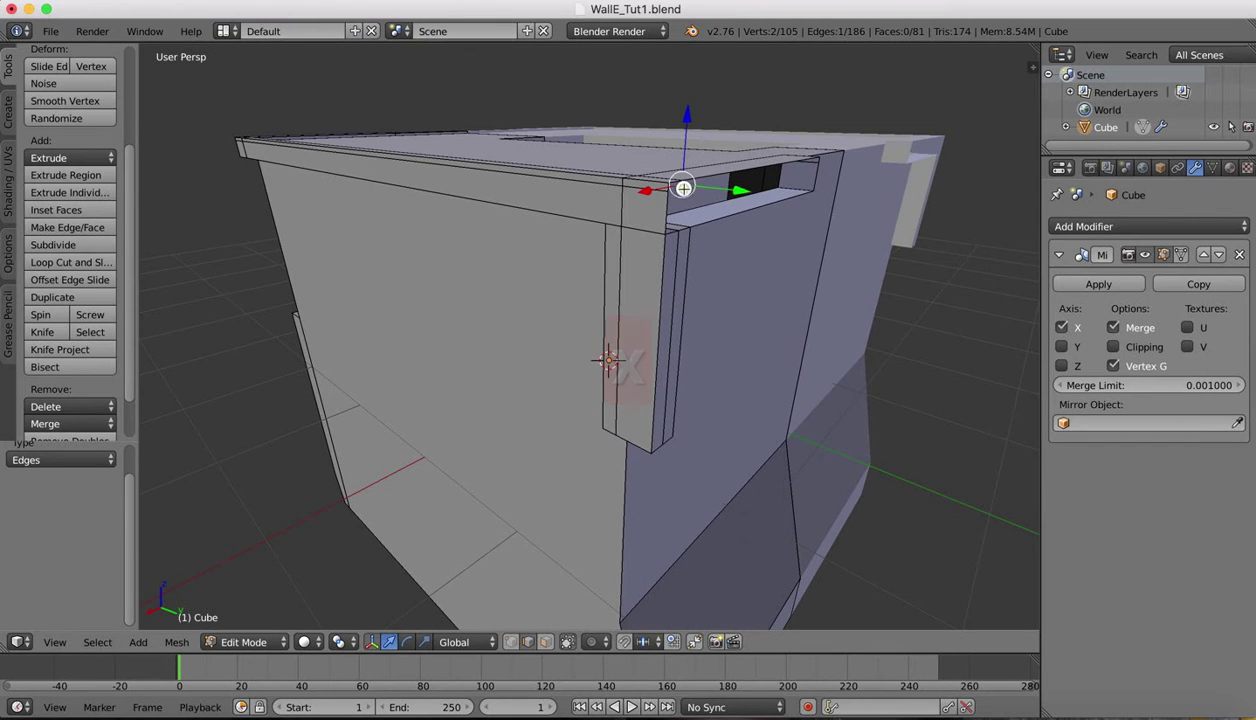
key("x")
left_click(805, 211)
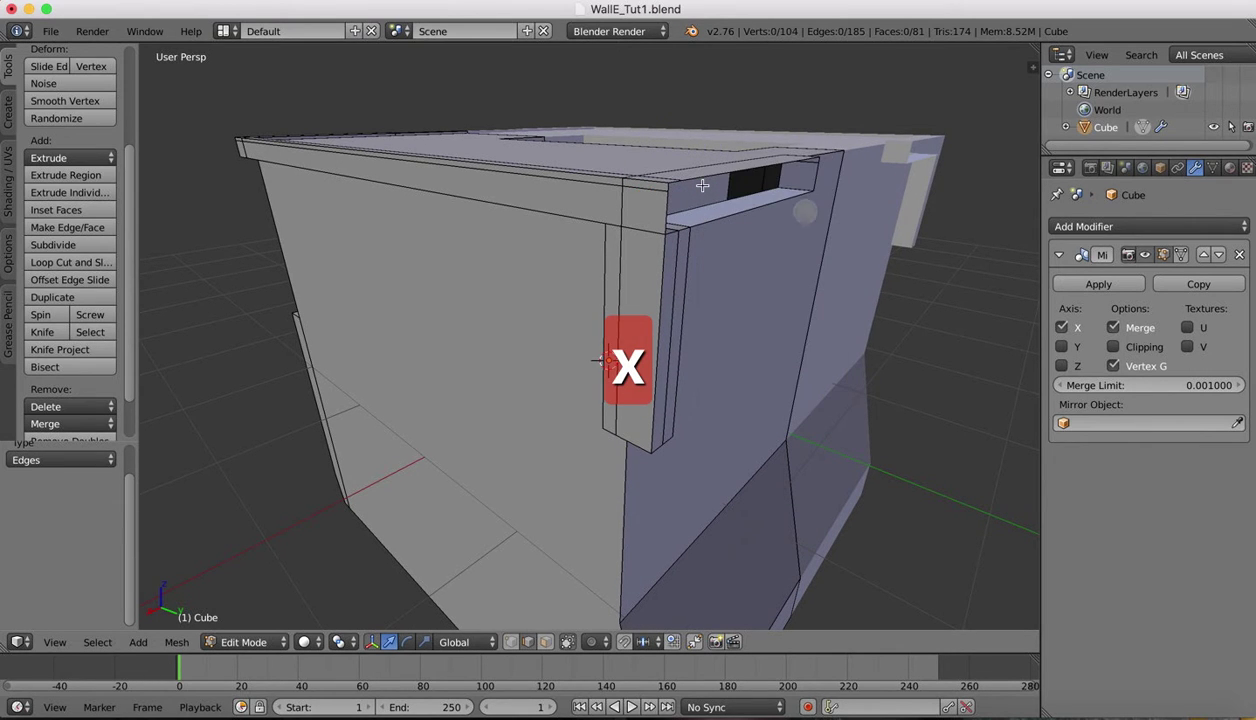
Step: Select the border edges around the open outer side of the back rim strip and fill them with one face
right_click(690, 180)
right_click(674, 183, "shift")
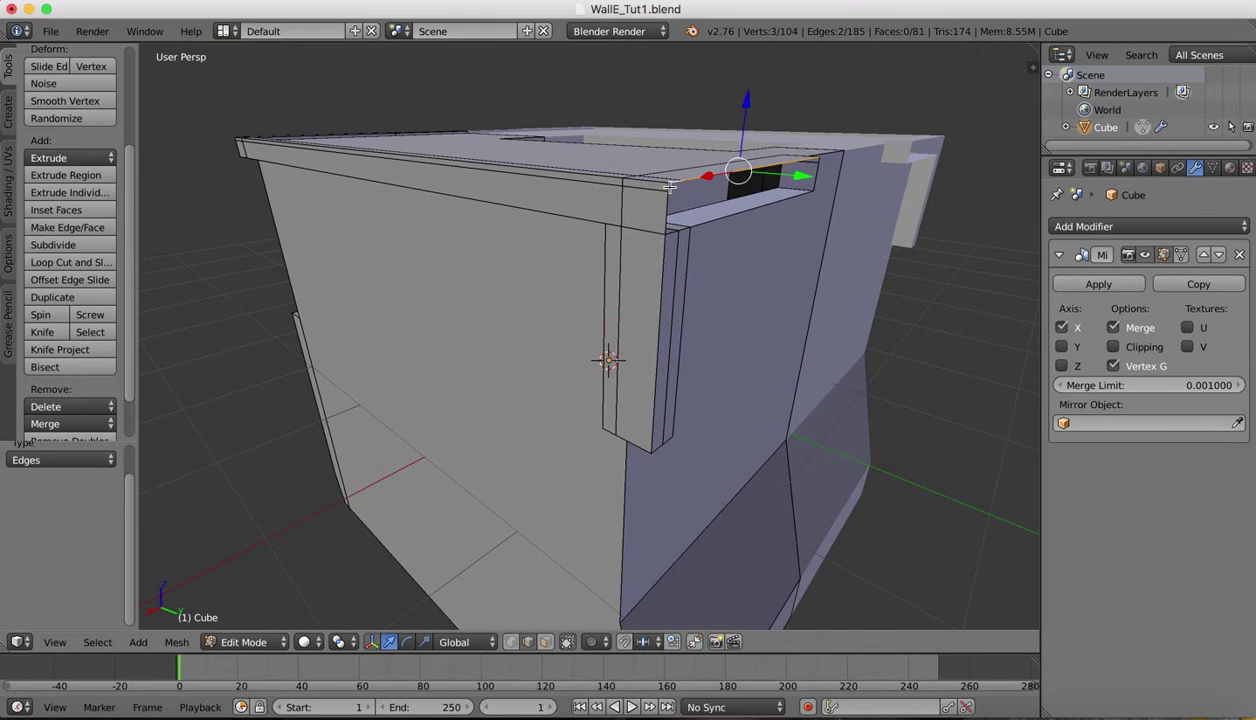
right_click(660, 185, "shift")
right_click(658, 203, "shift")
right_click(671, 230, "shift")
right_click(682, 227, "shift")
right_click(699, 227, "shift")
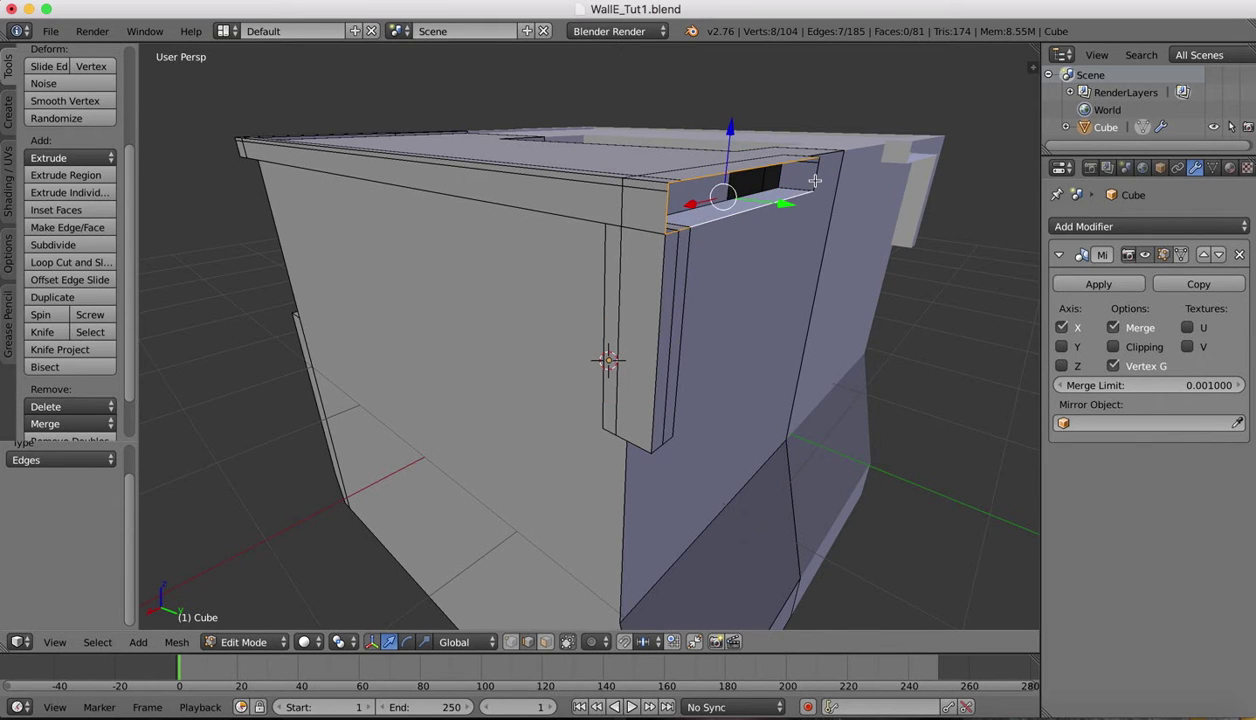
right_click(806, 177, "shift")
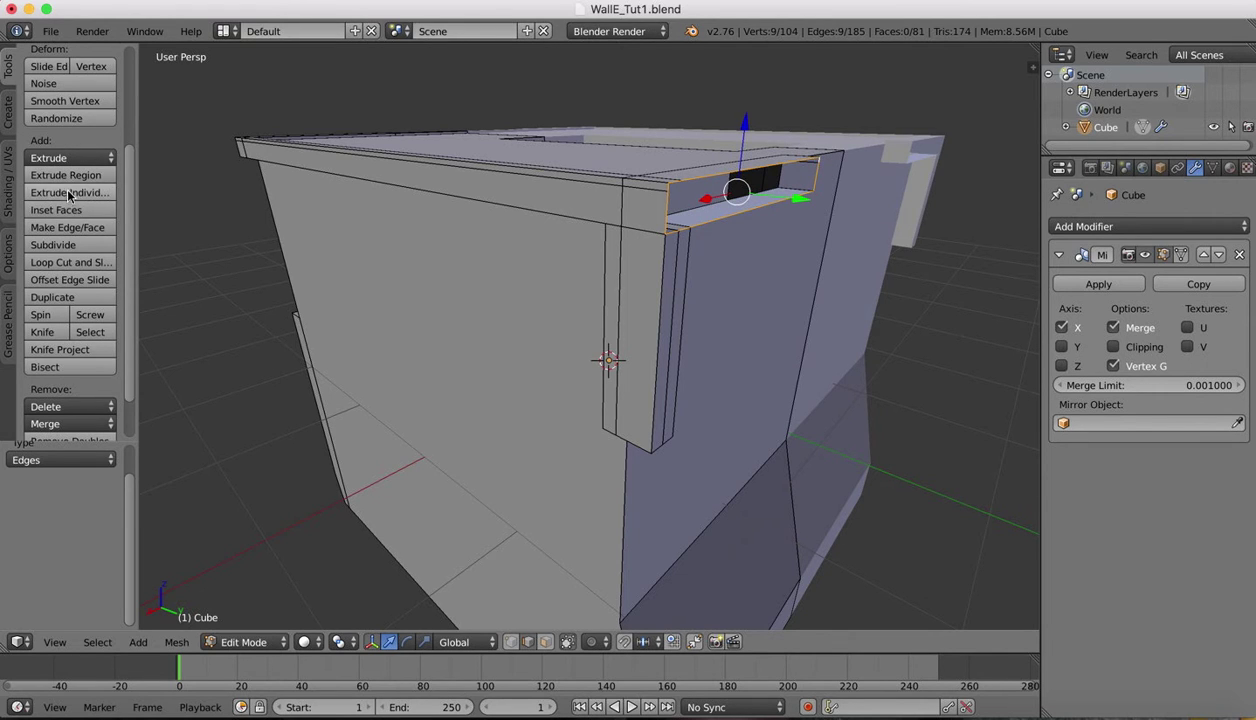
left_click(66, 233)
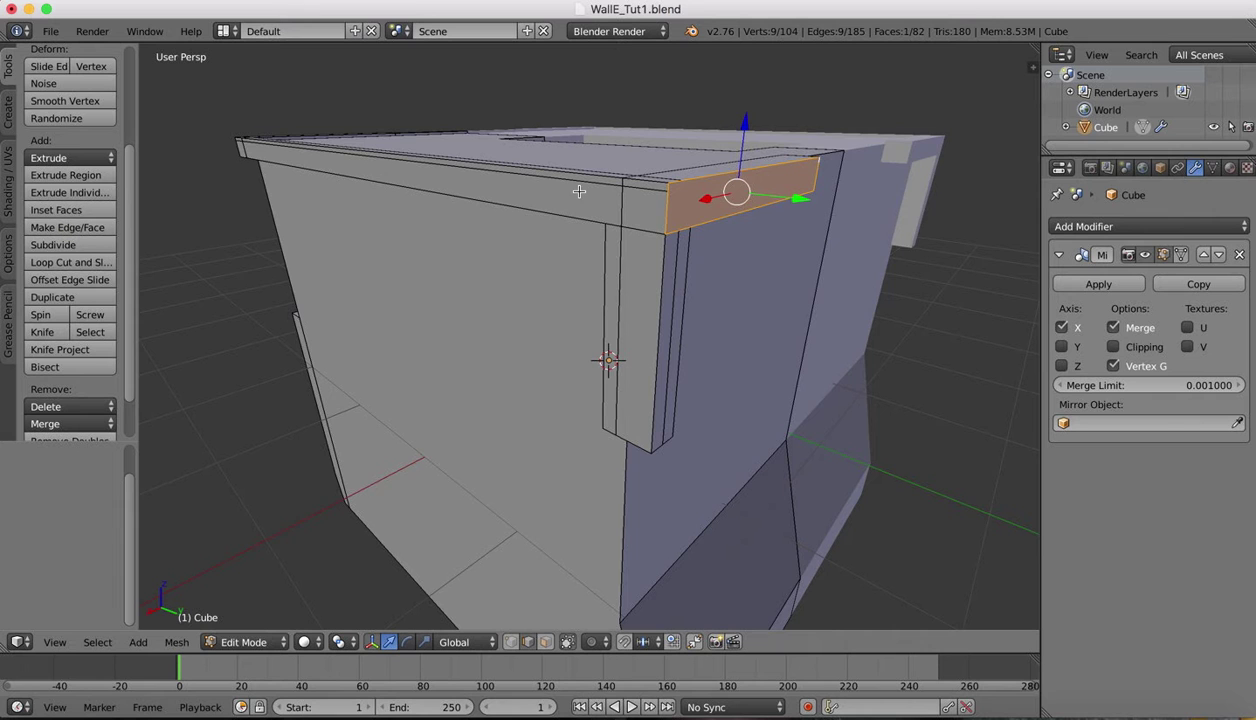
Step: Delete the horizontal edge that splits the small inner end face of the back rim strip
middle_click_drag(579, 191, 579, 191)
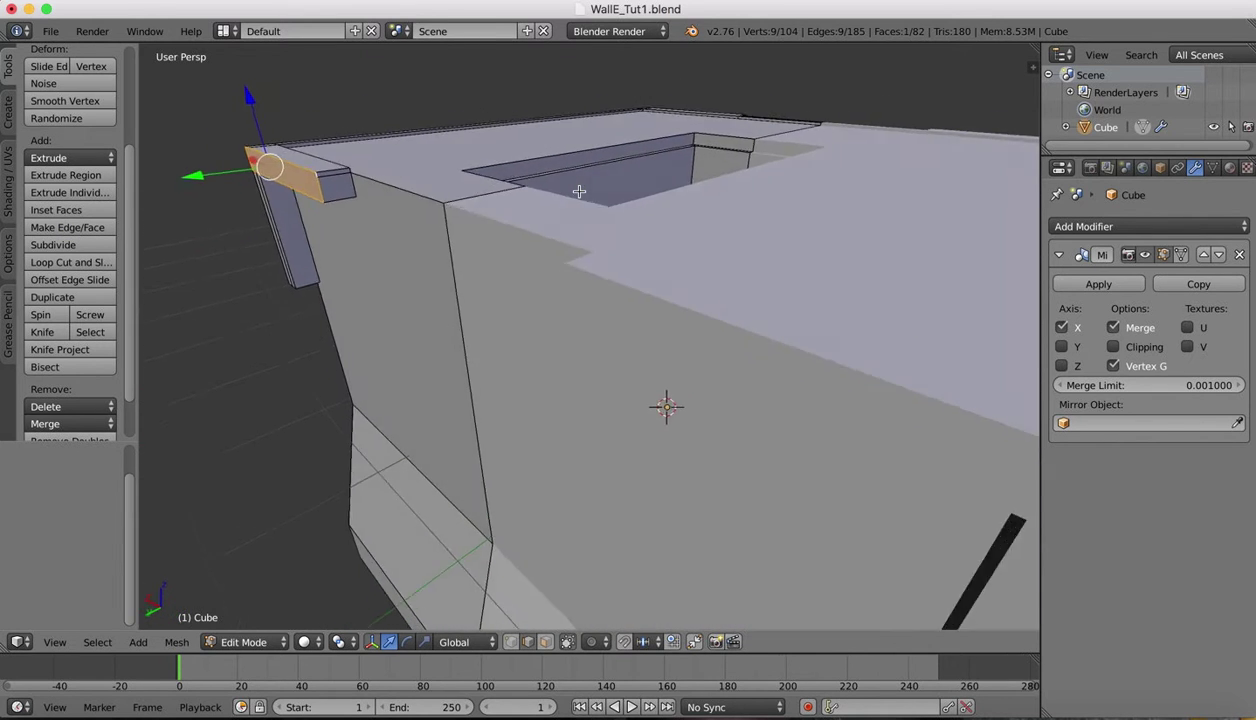
middle_click_drag(579, 191, 563, 195)
right_click(358, 192)
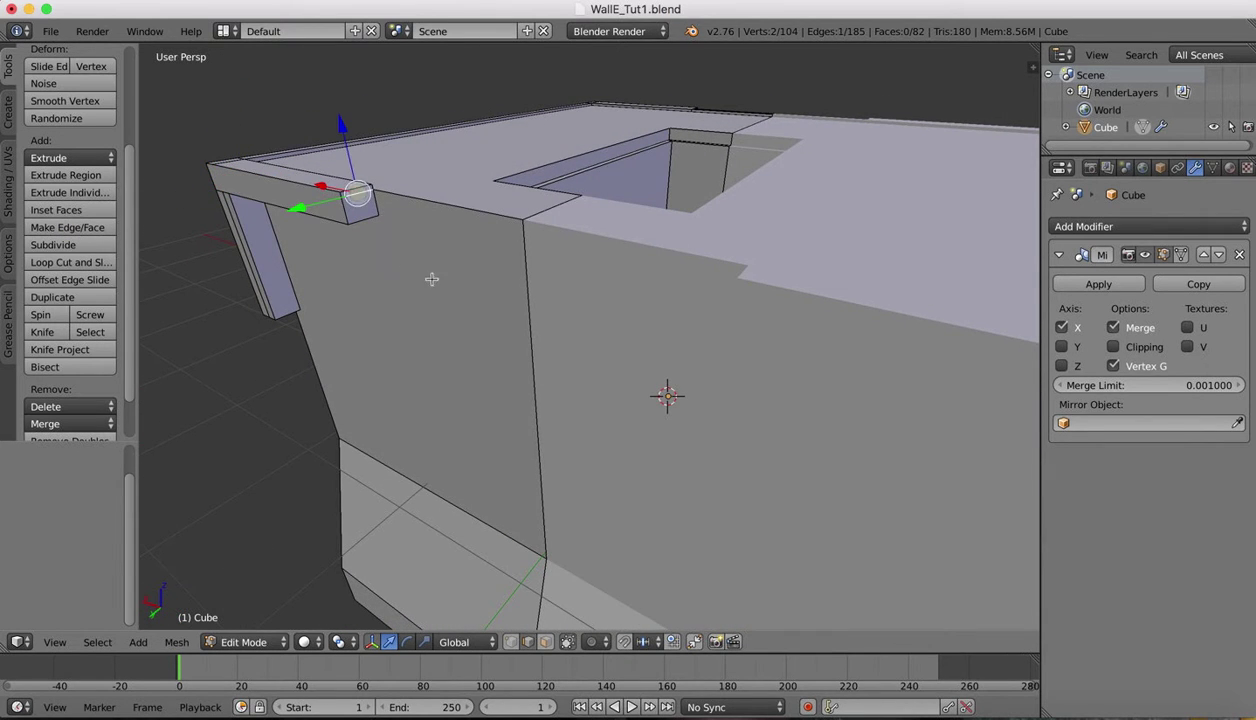
key("x")
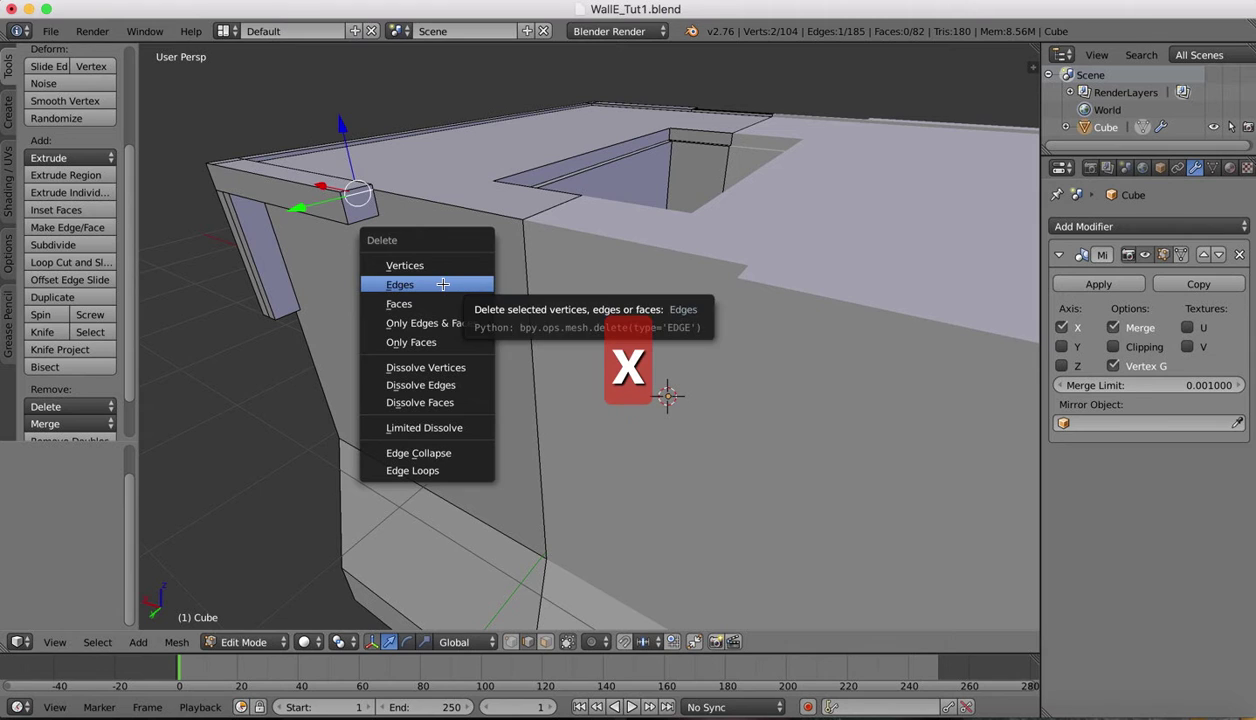
left_click(443, 284)
Step: Select the border edges around the open inner end of the back rim strip and fill them with a new face
right_click(356, 187)
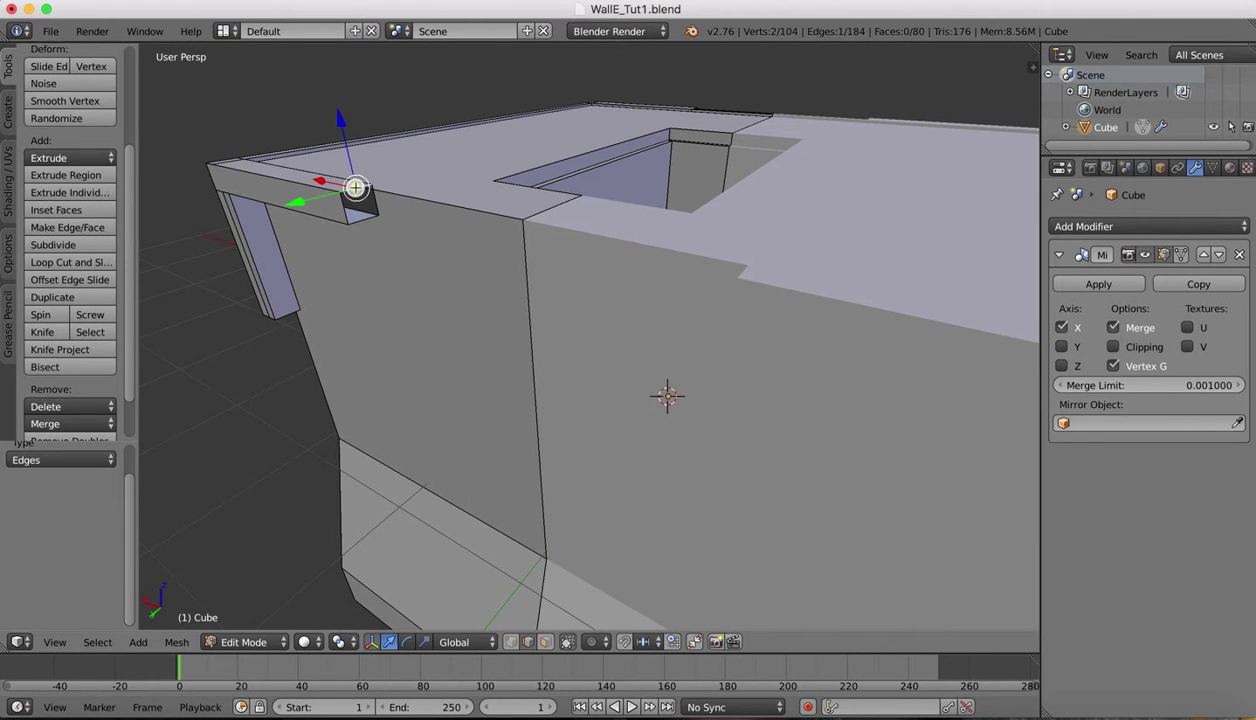
right_click(346, 214, "shift")
right_click(366, 219, "shift")
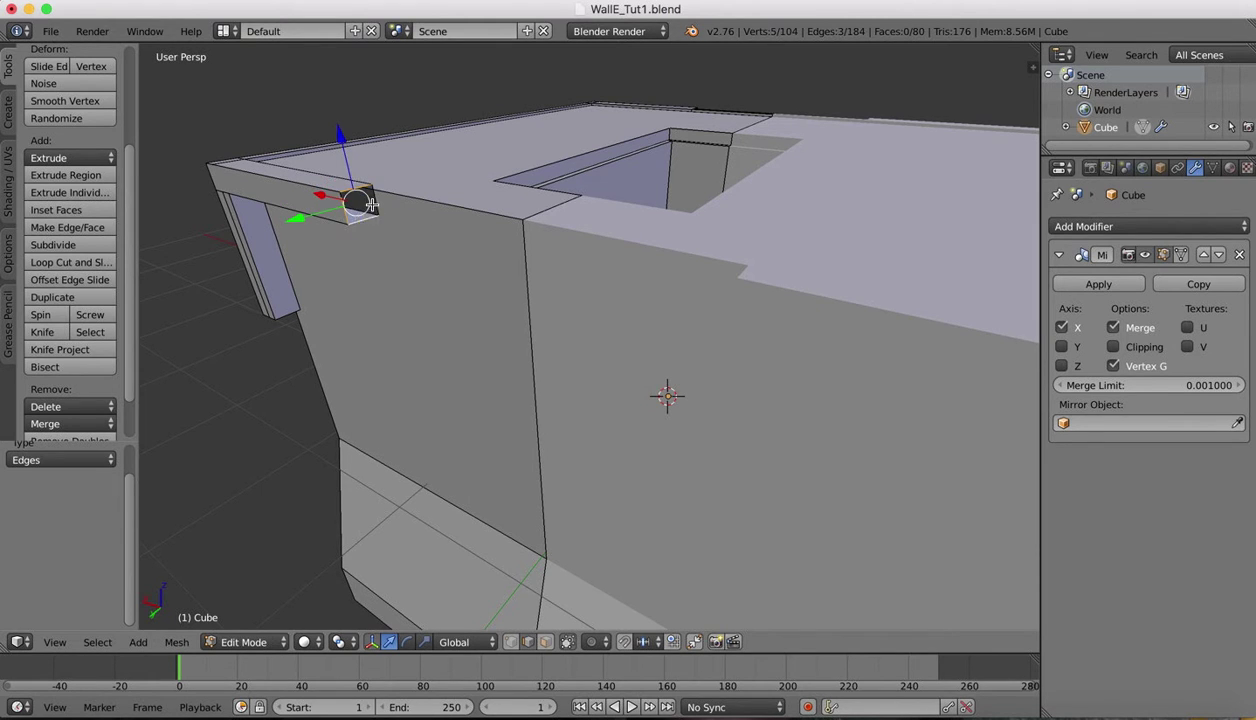
right_click(371, 198, "shift")
scroll(339, 164, "up", 5)
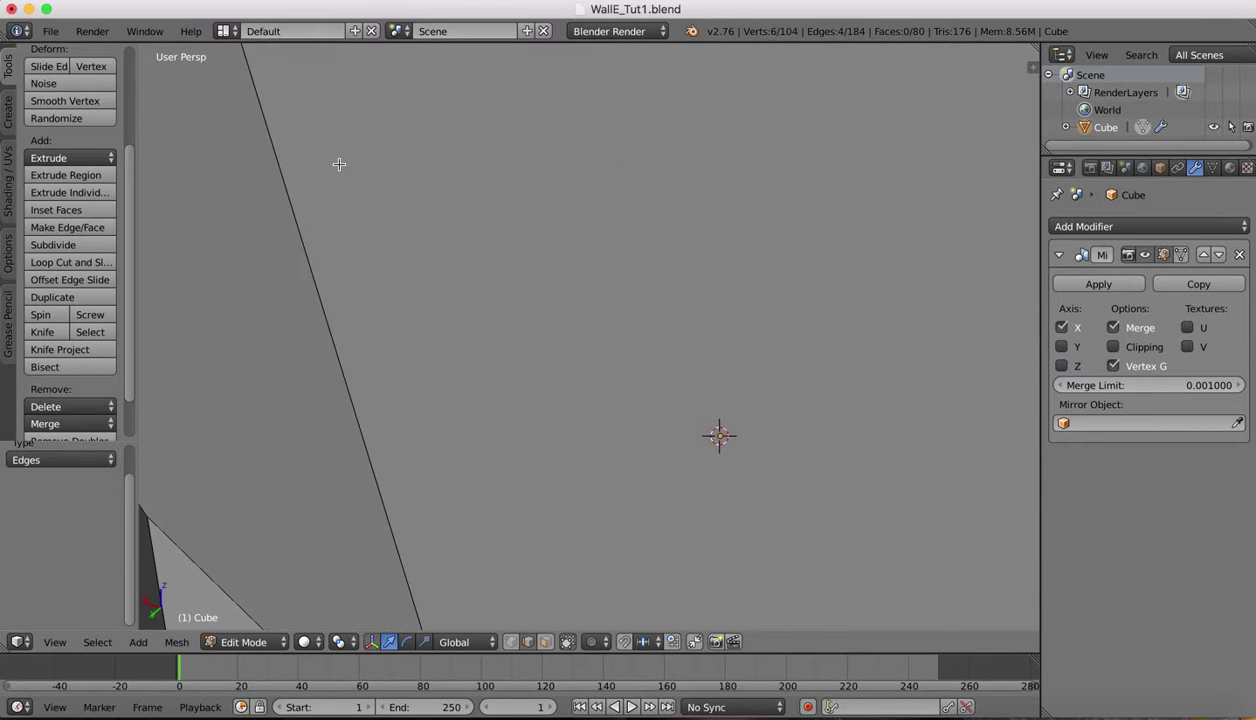
scroll(339, 164, "down", 6)
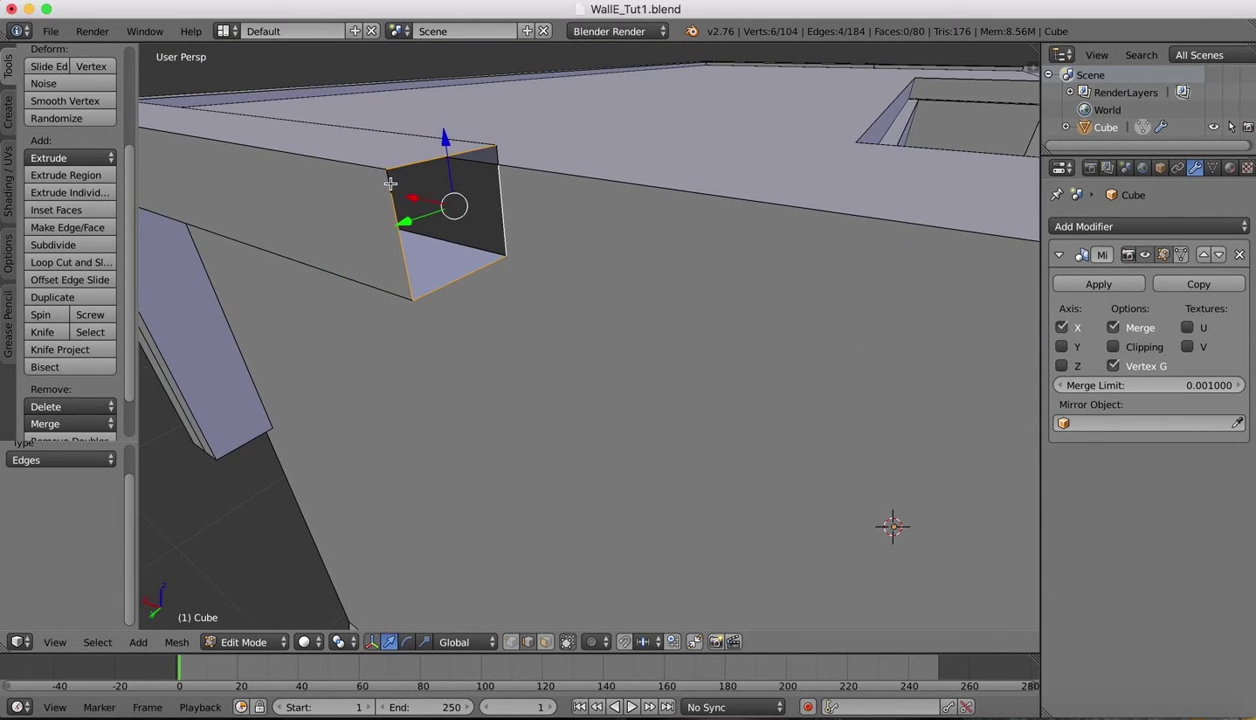
right_click(390, 183, "shift")
left_click(67, 229)
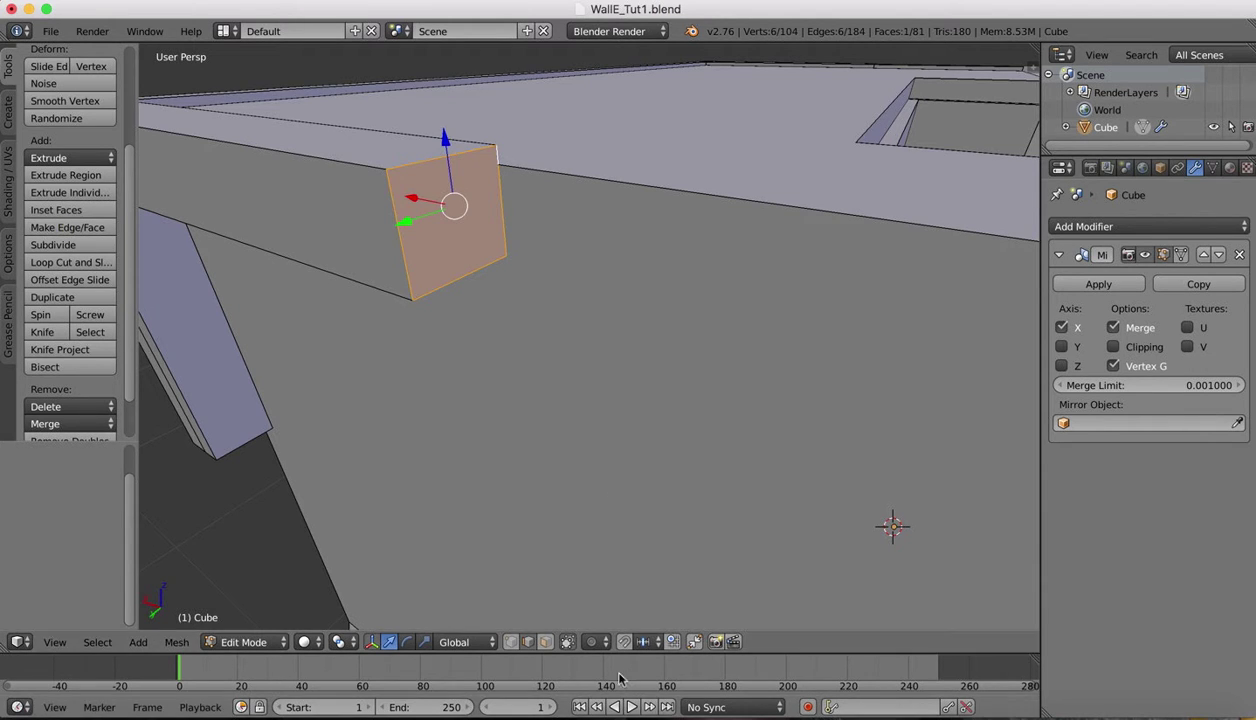
Step: Merge the extra vertex just below the upper corner of the back rim strip's inner end face into that corner vertex, using At First
left_click(510, 643)
right_click(388, 192)
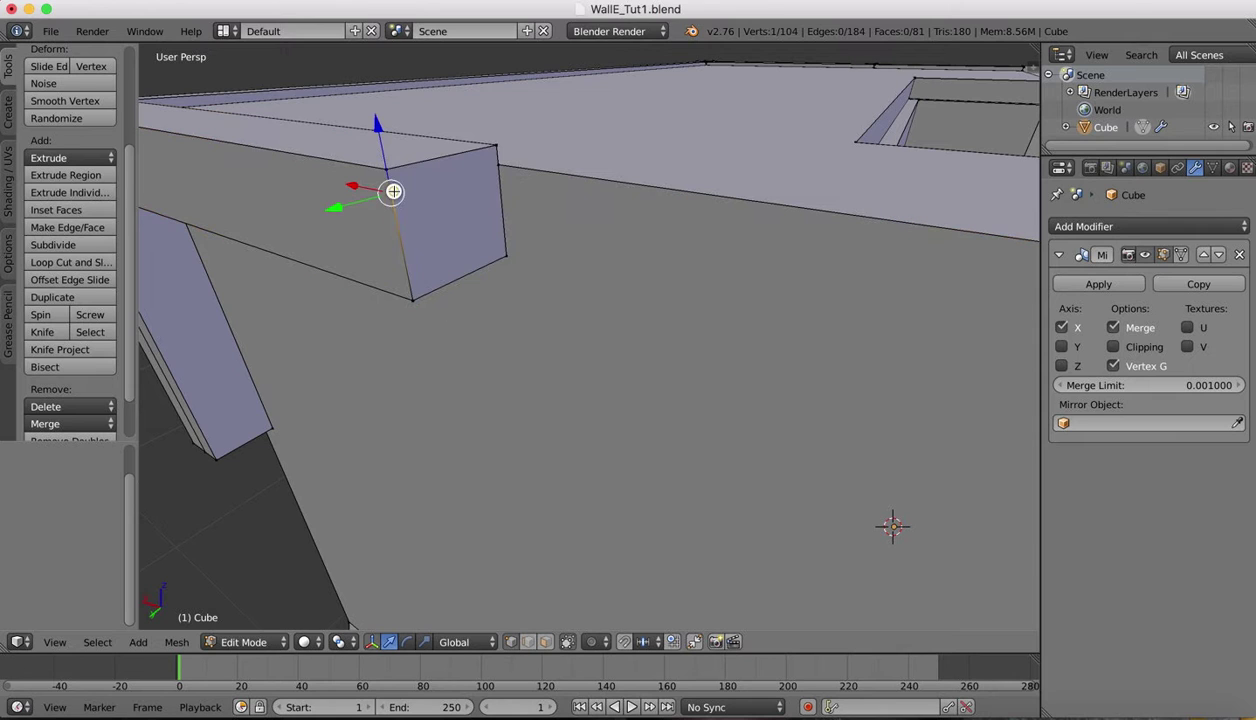
left_click(387, 167, "shift")
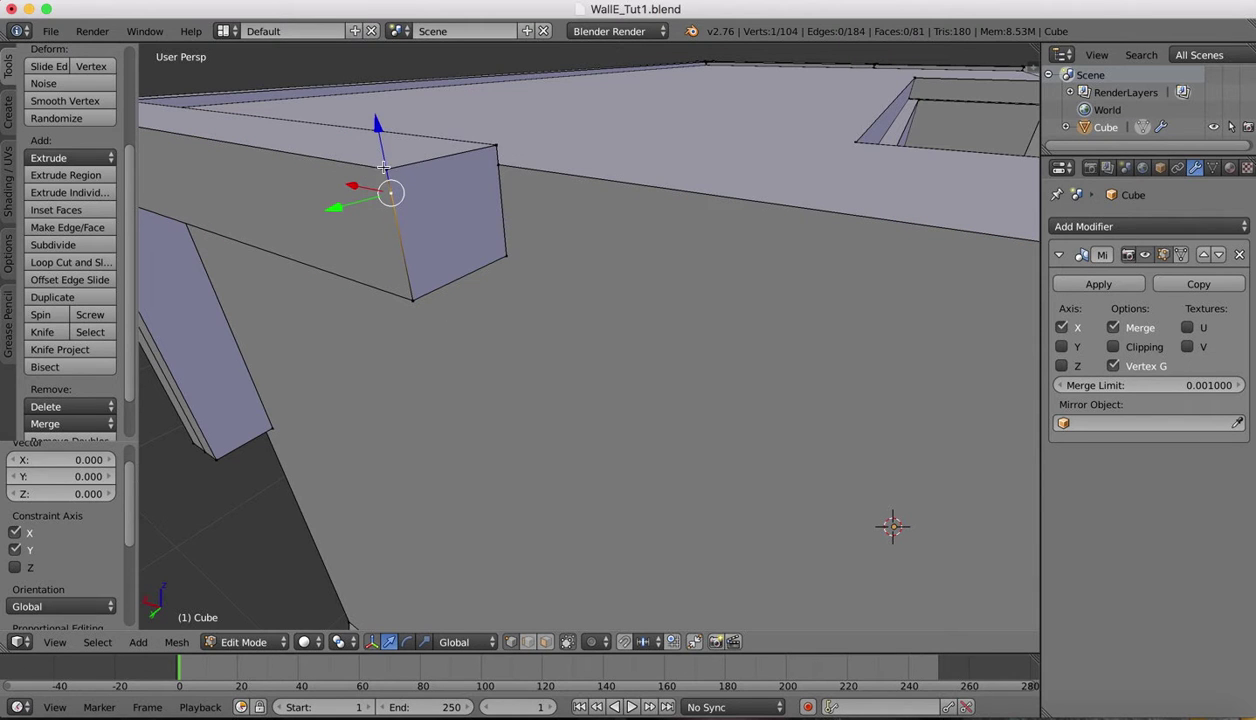
left_click(383, 167)
right_click(481, 138)
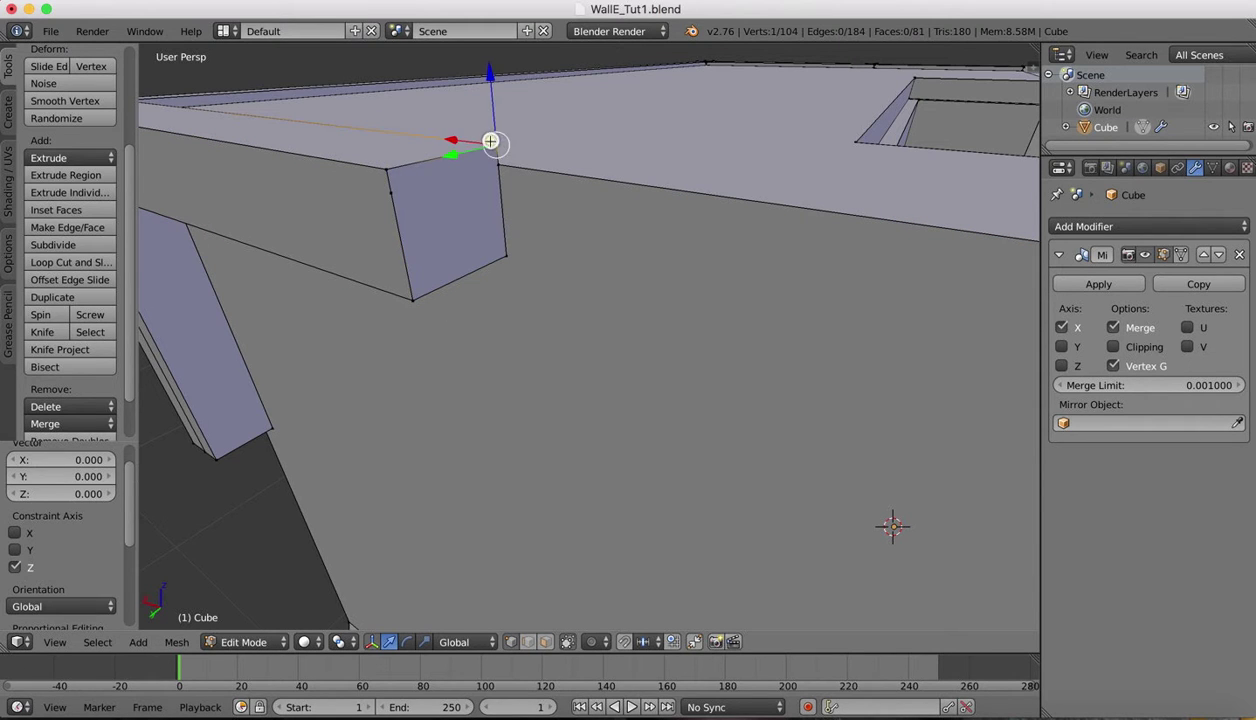
right_click(389, 170)
right_click(388, 190, "shift")
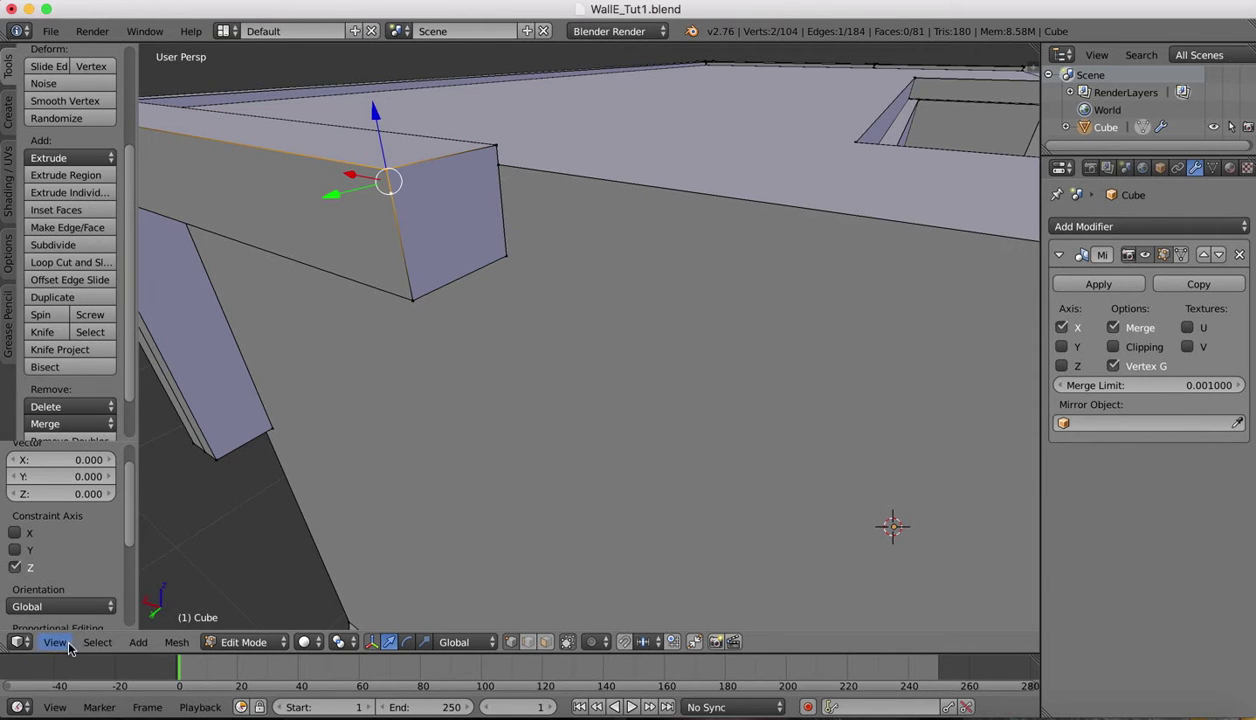
left_click(40, 423)
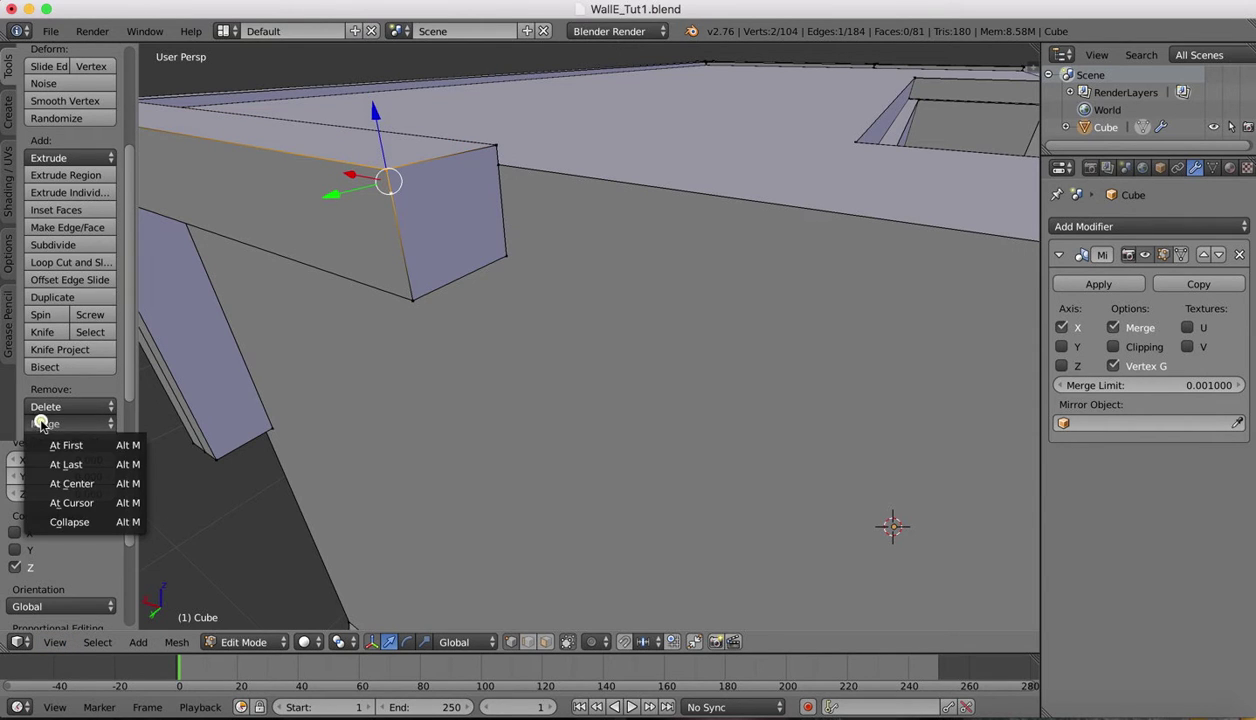
left_click(60, 445)
Step: Delete the edge that splits the small side face at the outer corner of the back rim strip
scroll(366, 157, "up", 5)
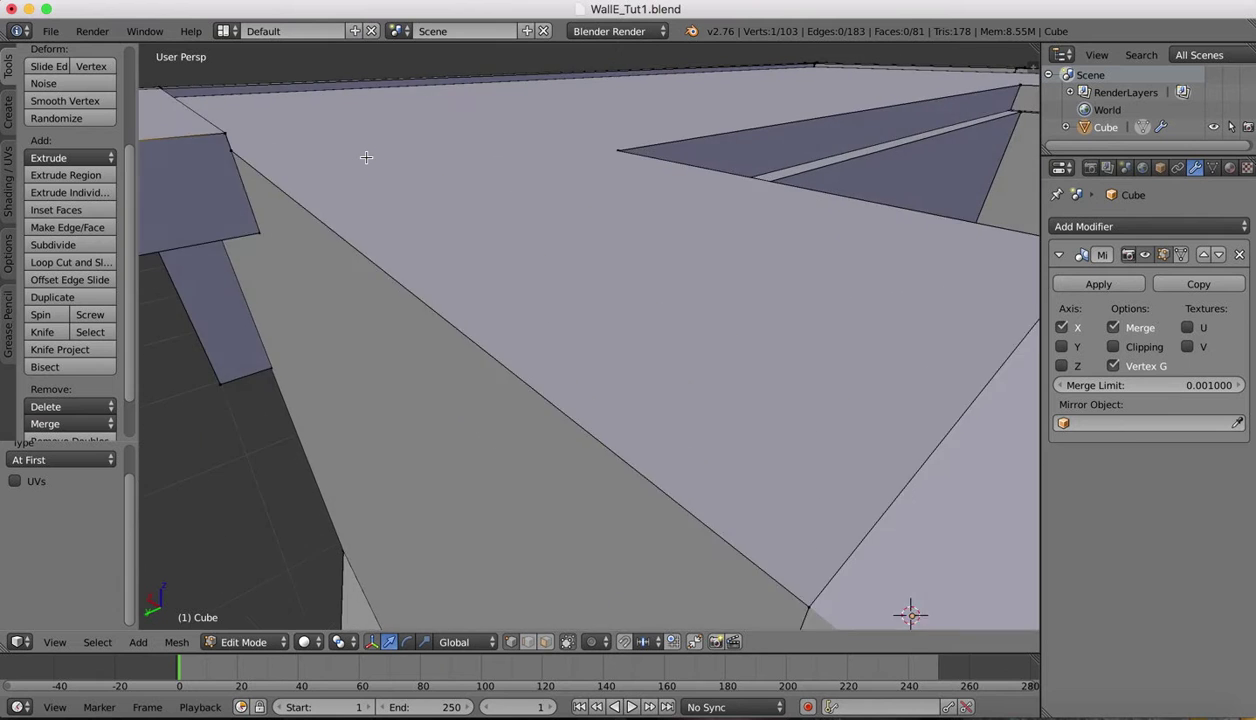
scroll(366, 157, "down", 6)
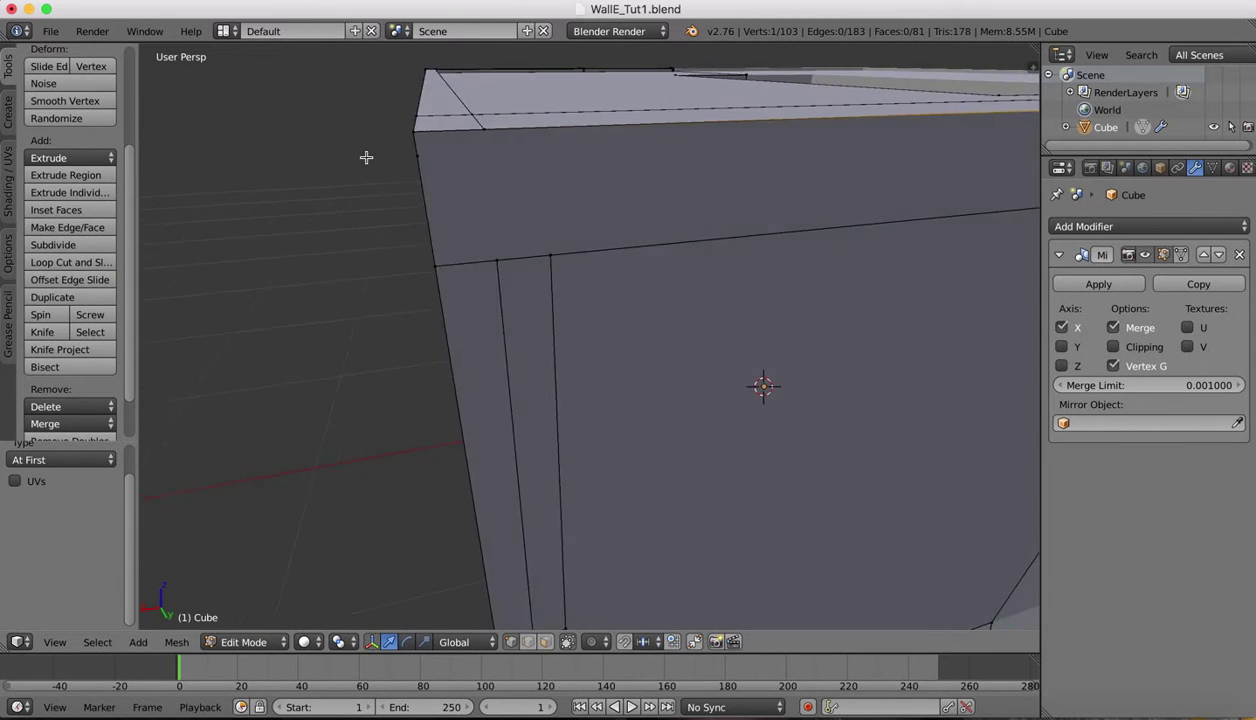
scroll(366, 157, "left", 5)
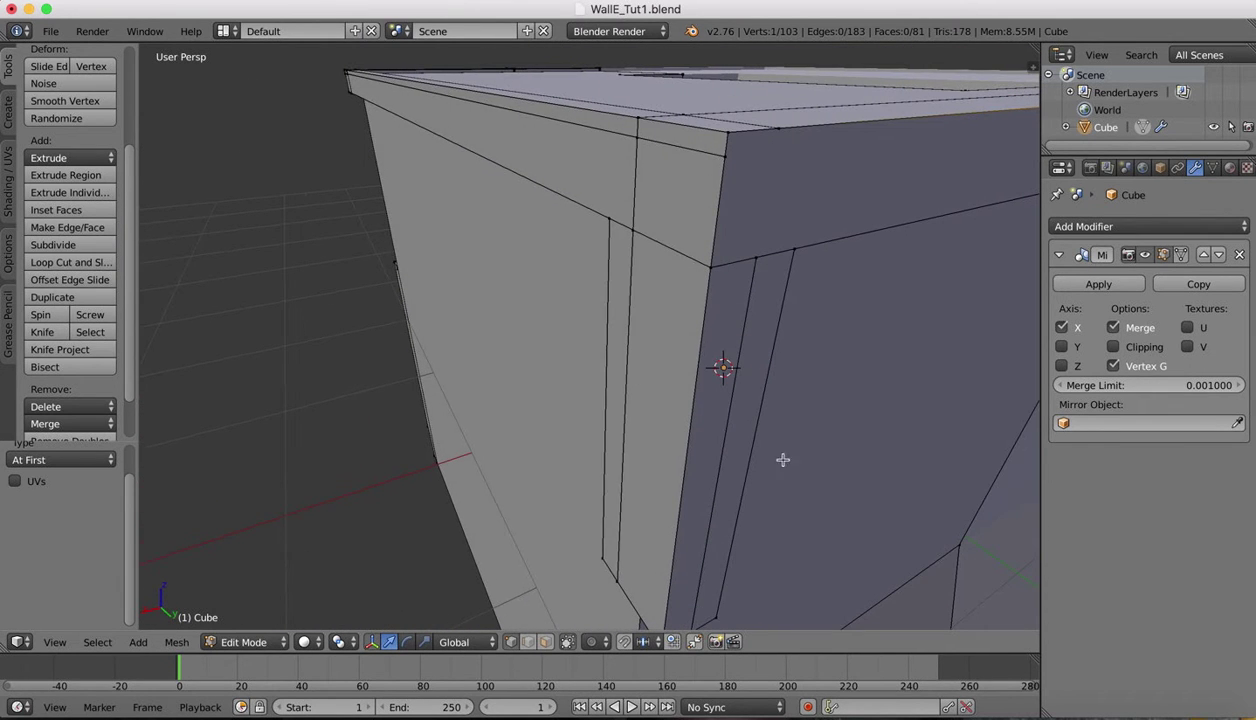
right_click(683, 149, "shift")
key("x")
left_click(672, 152)
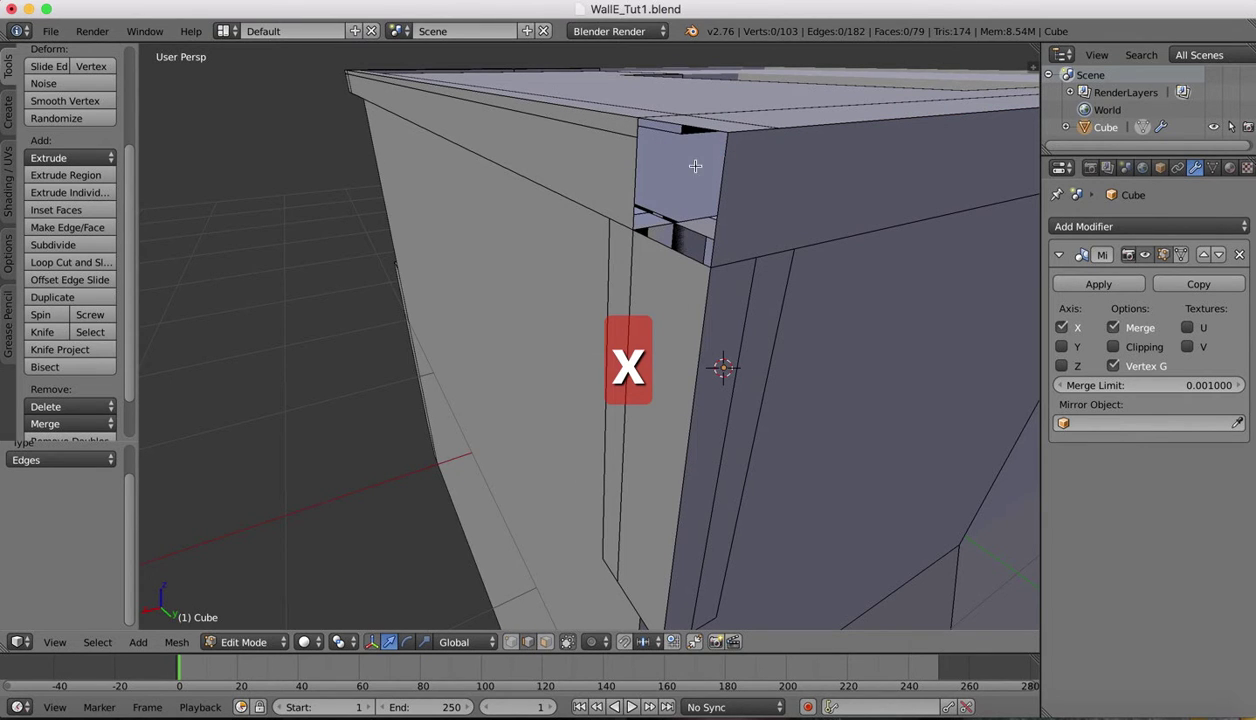
Step: Select the border edges around the open side end at the outer corner of the back rim strip and fill them with one face
right_click(652, 128)
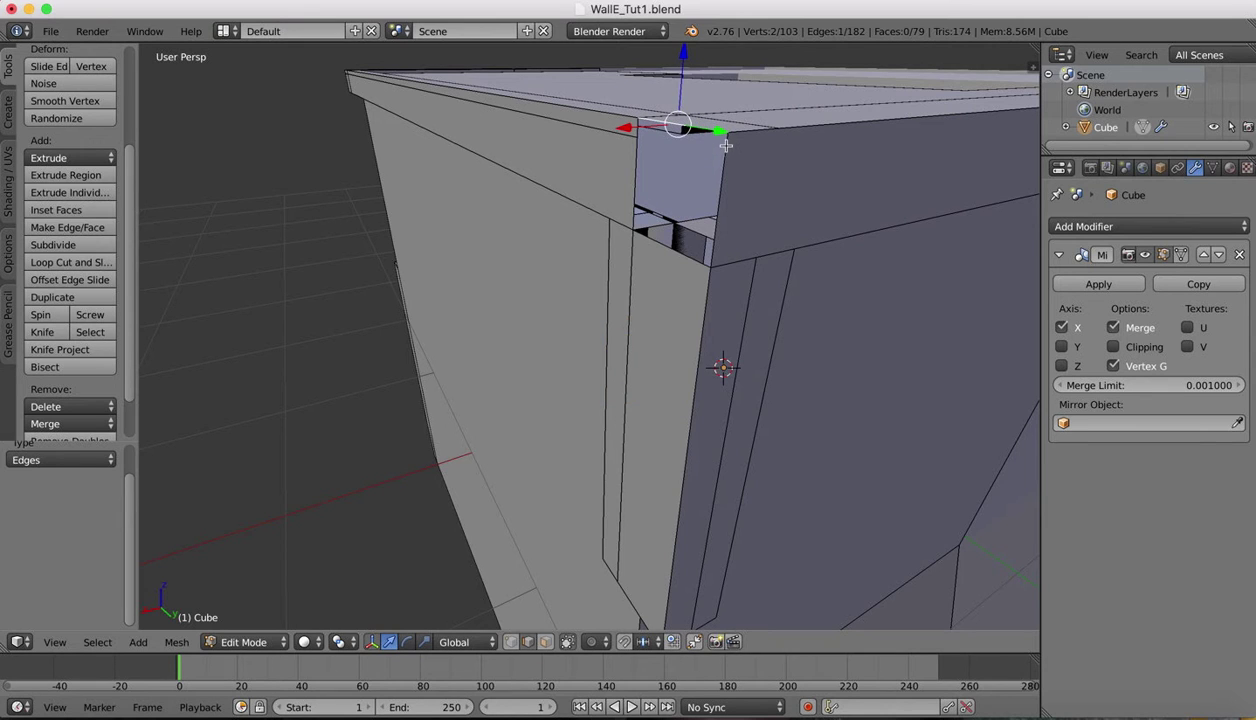
right_click(704, 199, "shift")
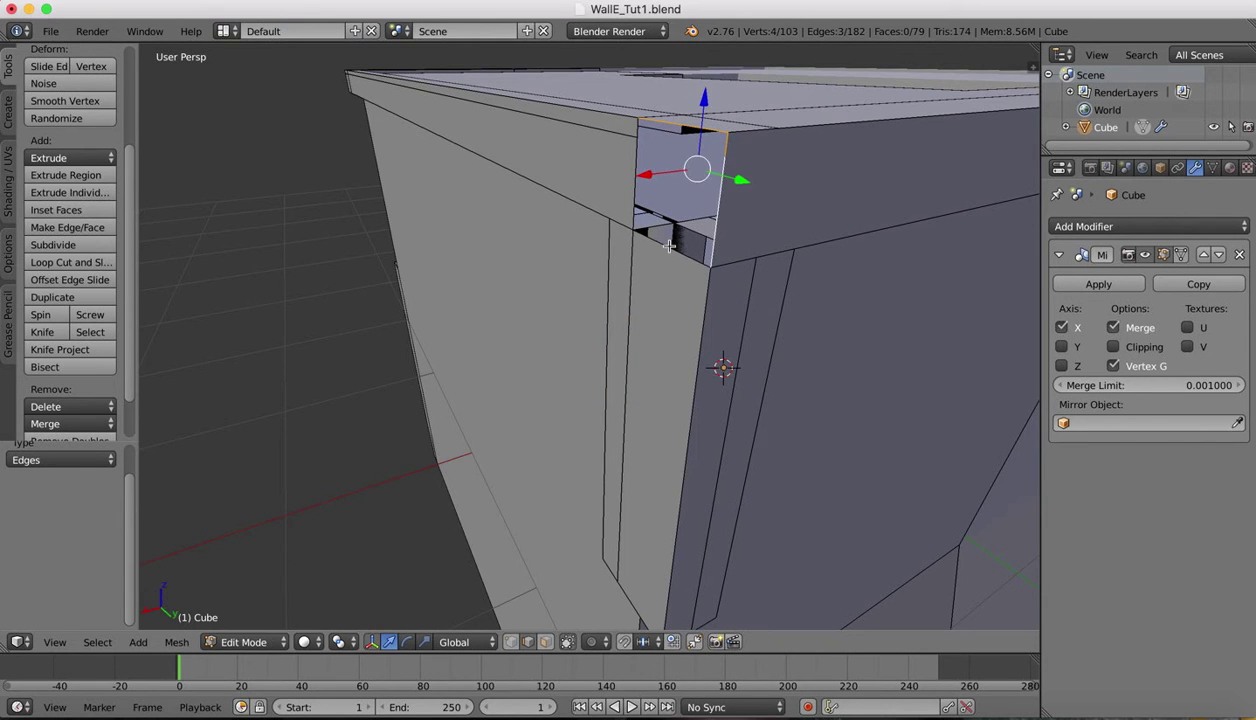
right_click(640, 190, "shift")
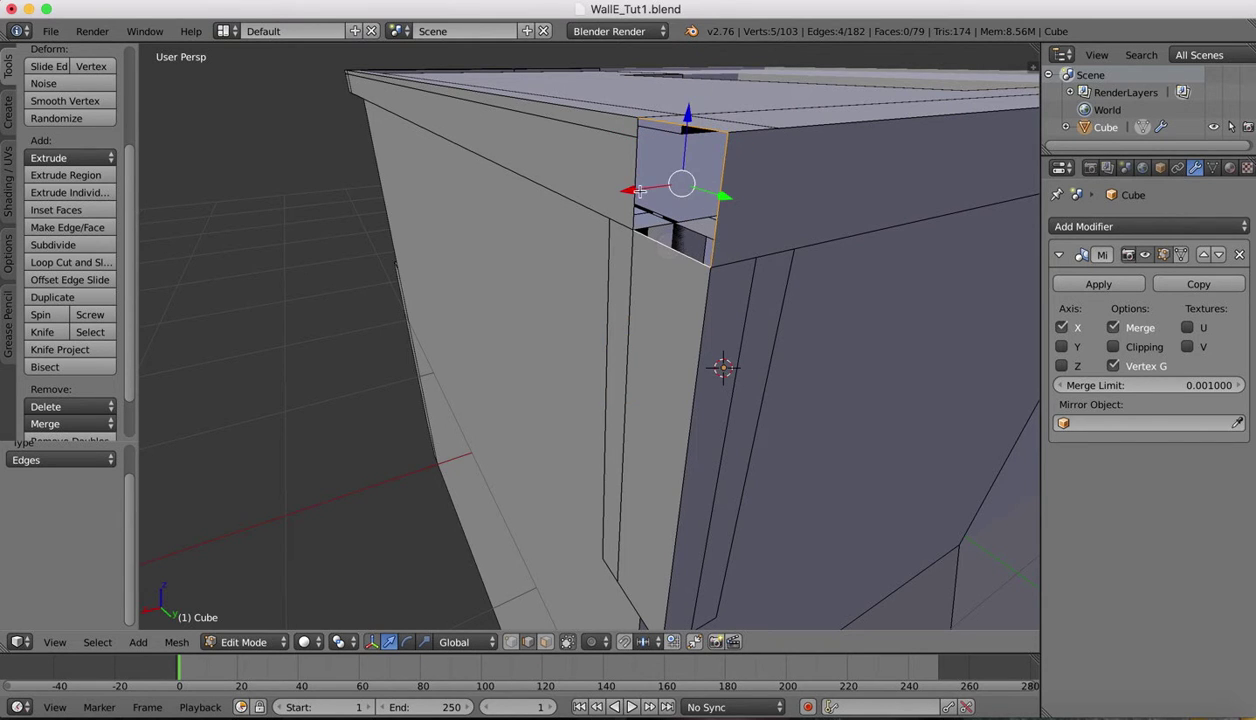
right_click(641, 128, "shift")
right_click(654, 132, "shift")
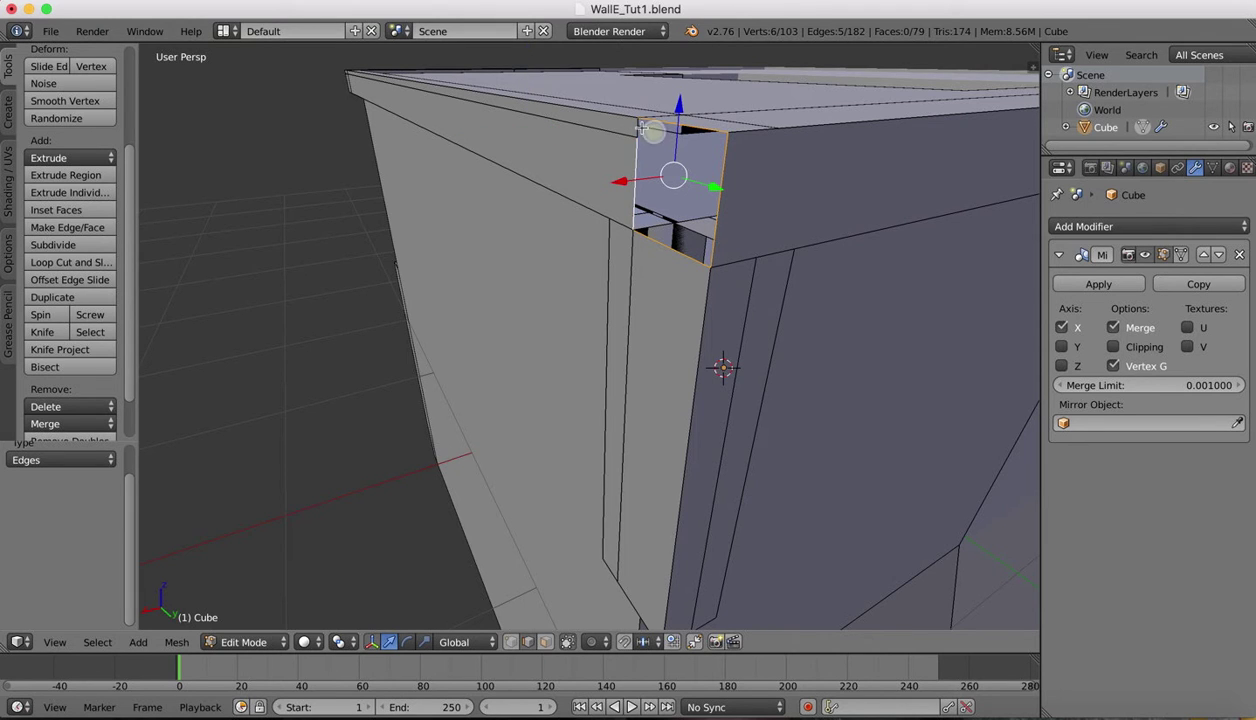
left_click(66, 227)
Step: Merge the extra vertex below the upper outer corner of the back rim strip into the corner vertex, using At First
left_click(527, 645)
right_click(729, 136)
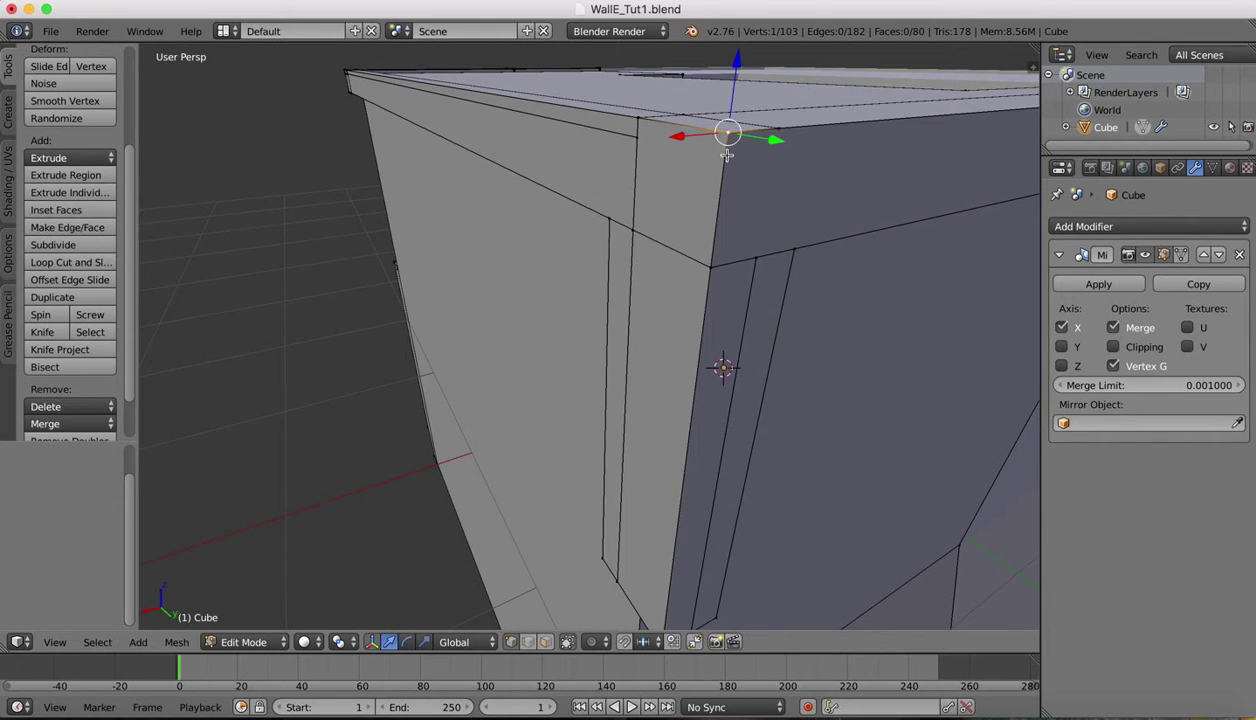
right_click(726, 155, "shift")
left_click(45, 423)
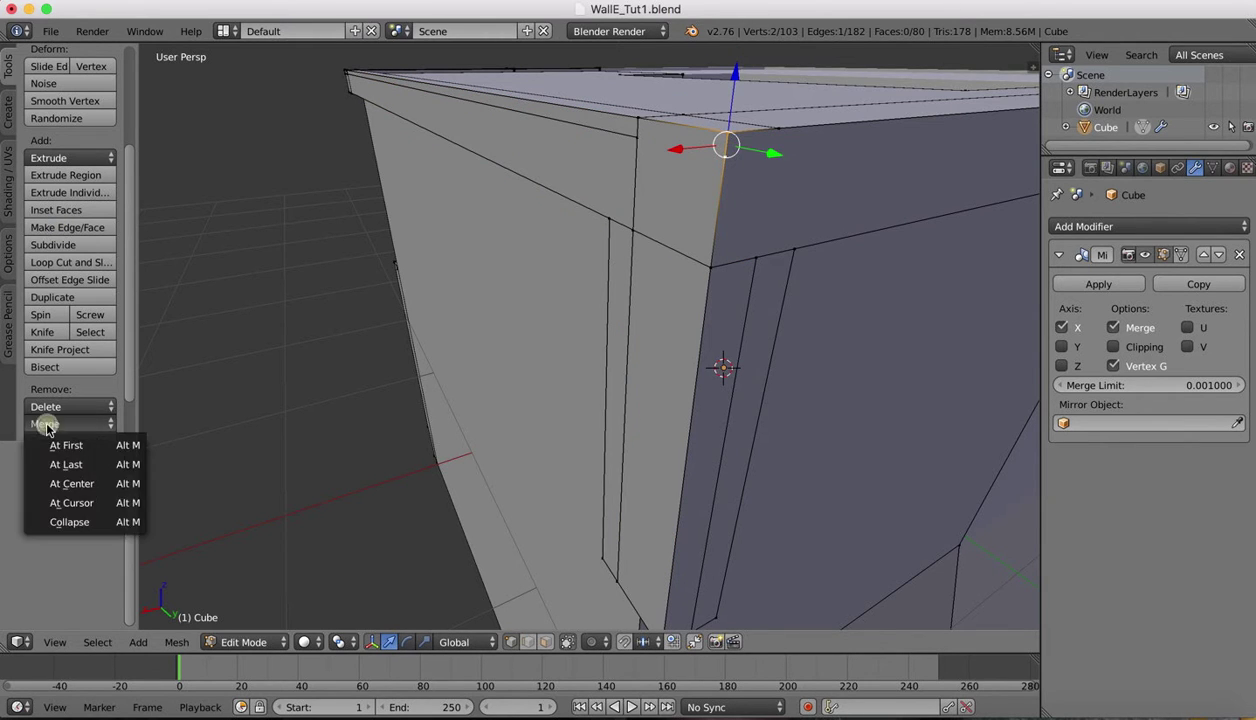
left_click(50, 441)
Step: Delete the short edge that crosses the top face of the back rim strip near the outer corner
scroll(494, 152, "right", 5)
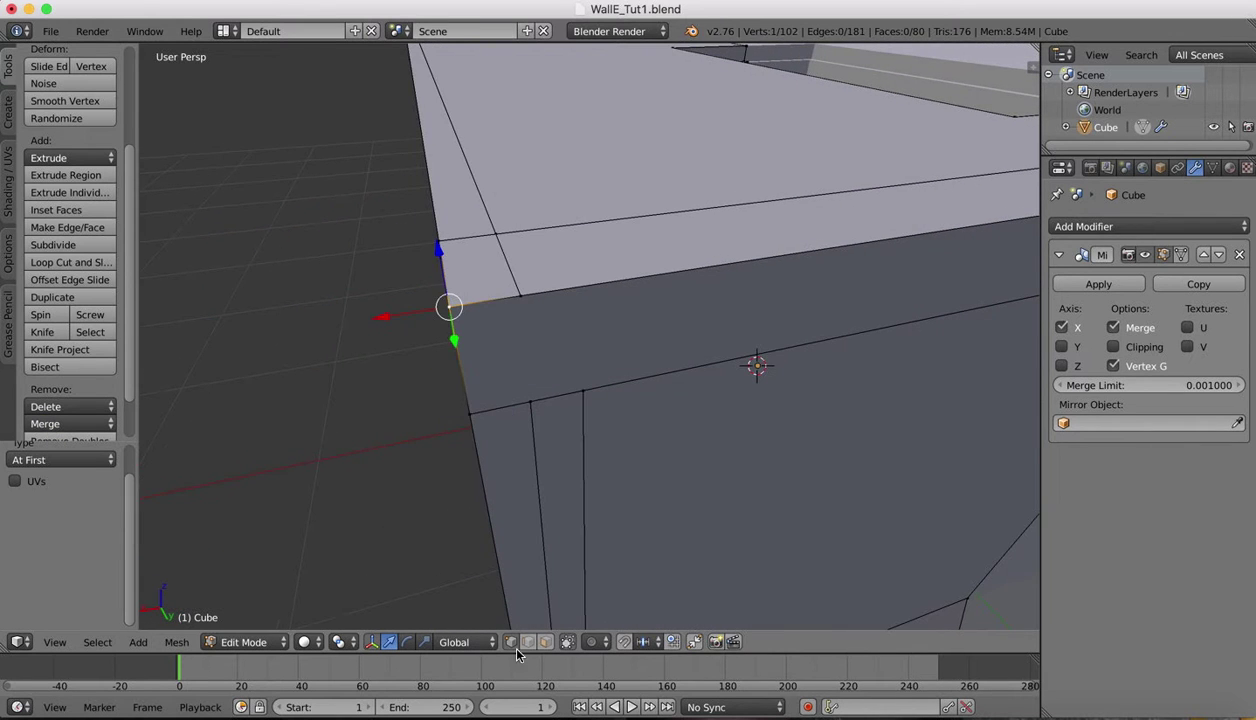
right_click(507, 260, "shift")
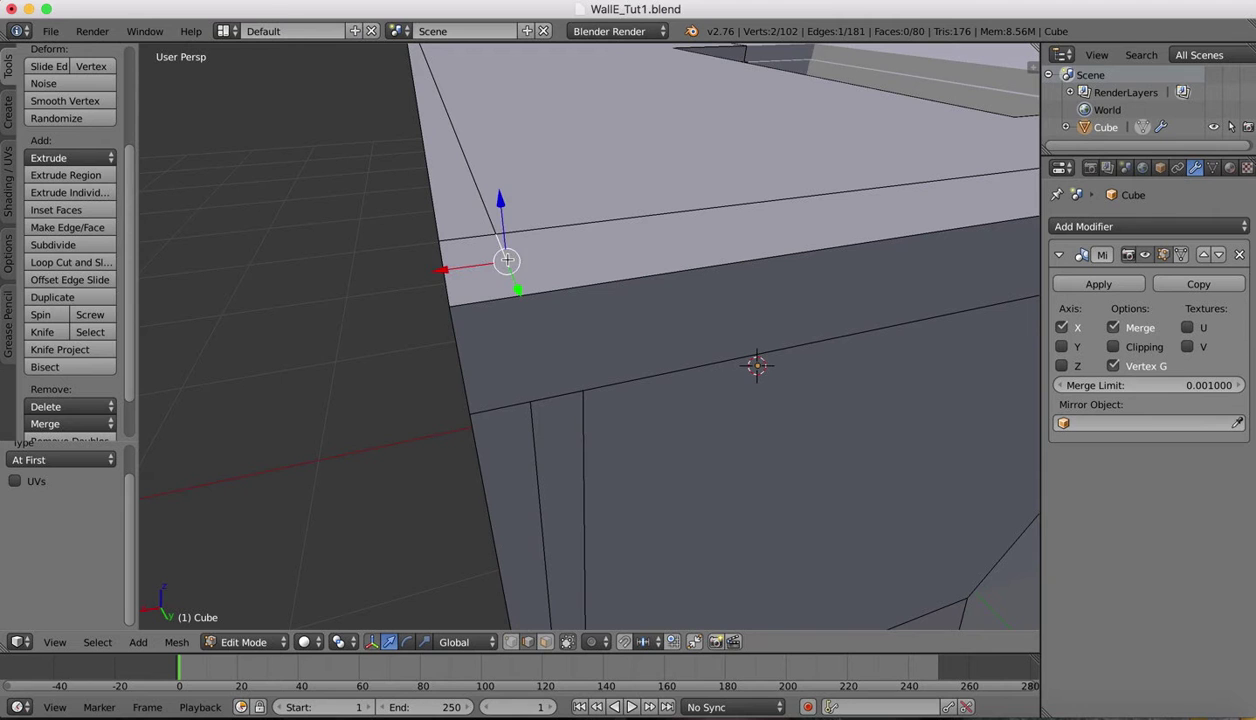
key("x")
left_click(500, 258)
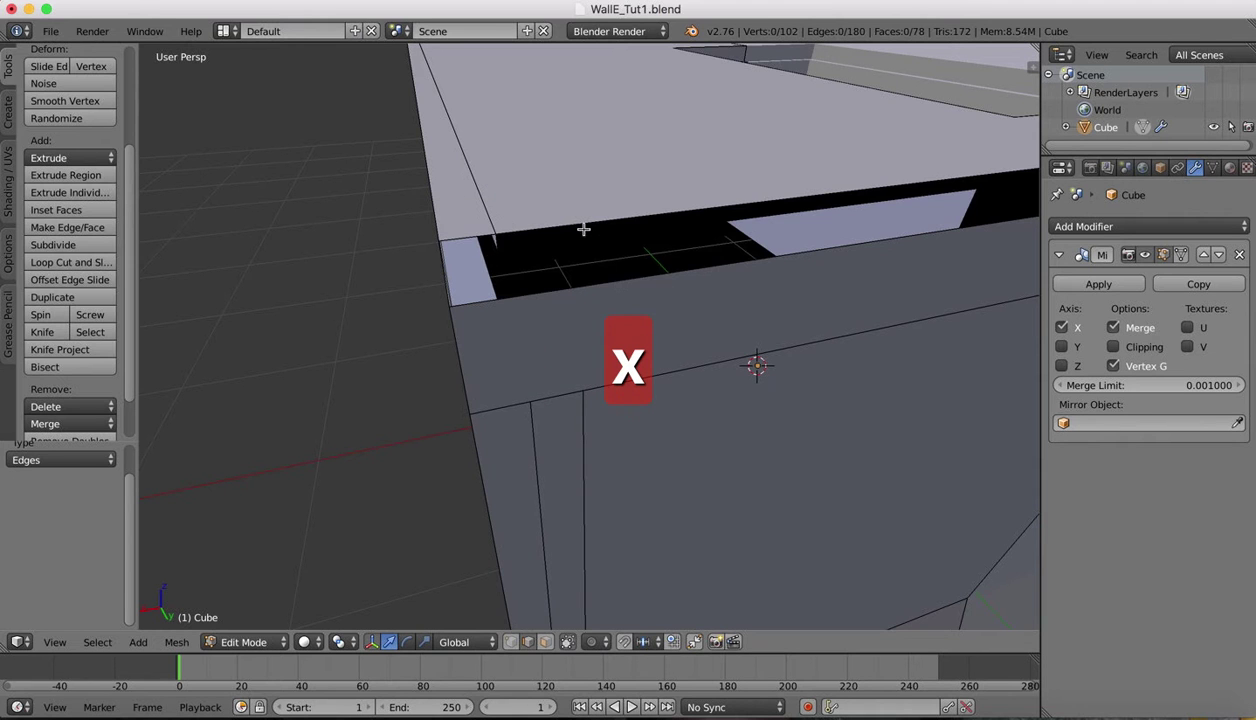
Step: Select the border edges around the open top of the back rim strip and fill them with one face
scroll(593, 205, "up", 5)
scroll(593, 205, "down", 5)
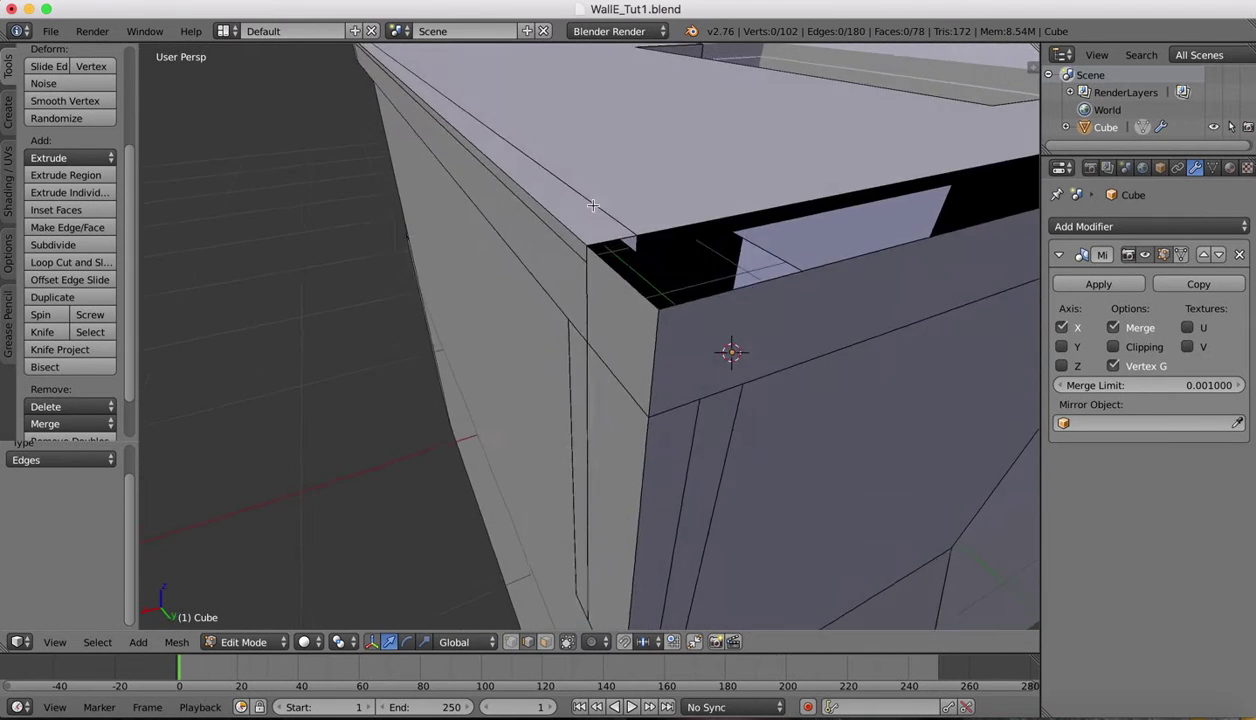
scroll(593, 205, "right", 5)
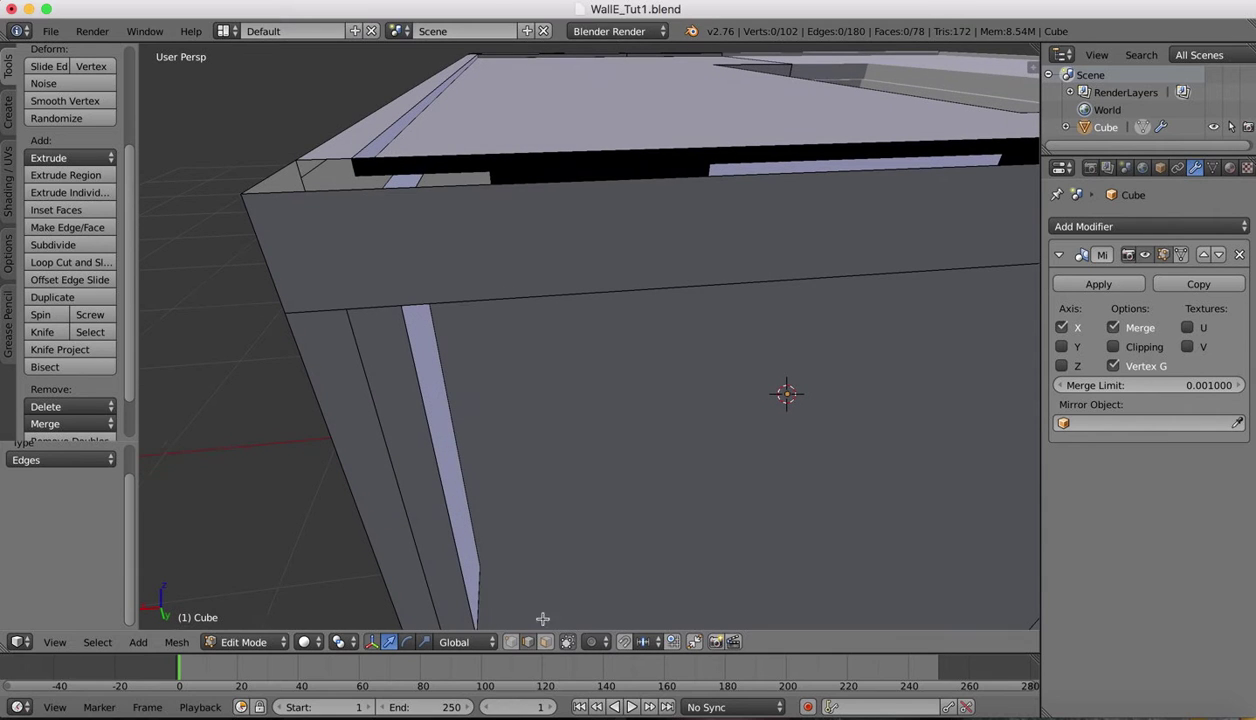
right_click(378, 159)
right_click(327, 160, "shift")
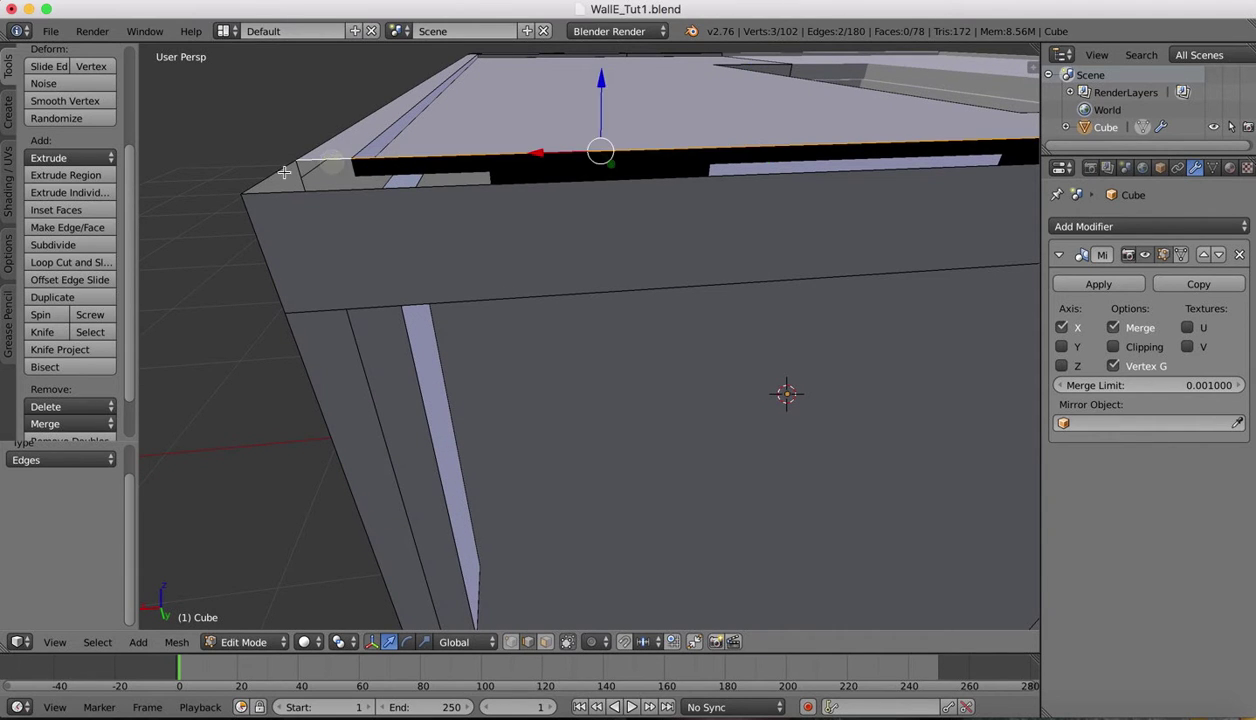
right_click(279, 189, "shift")
right_click(277, 192, "shift")
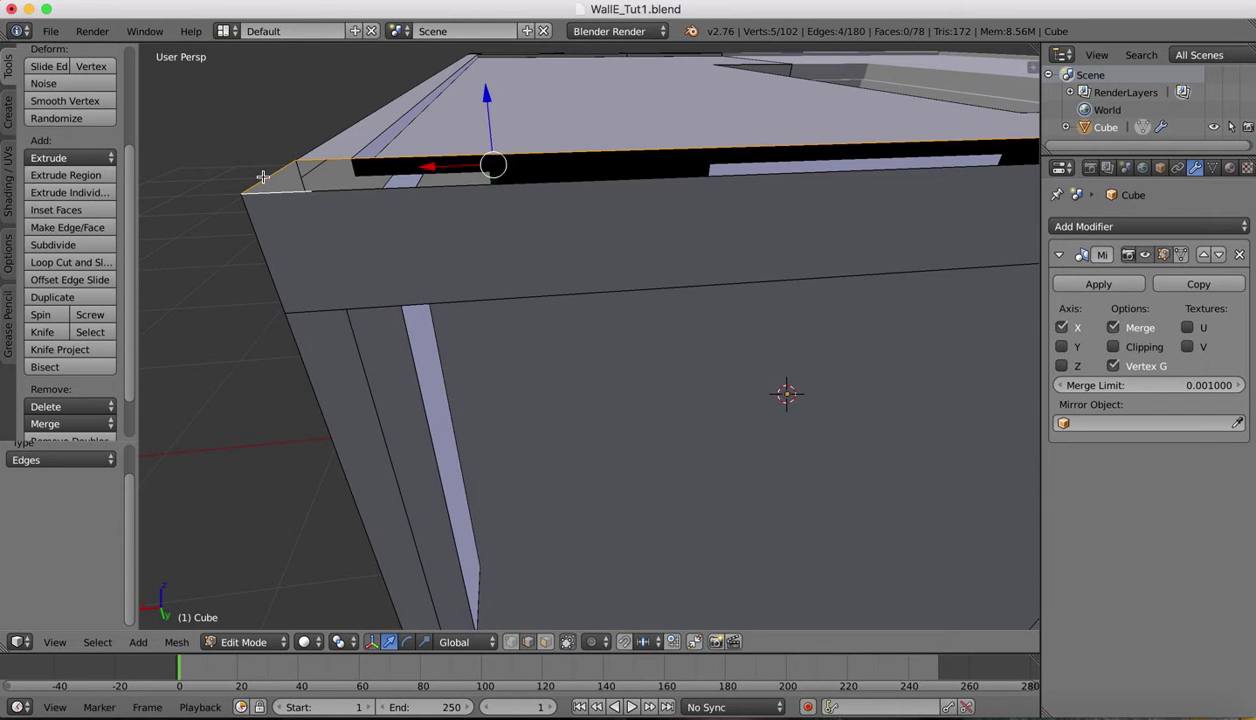
right_click(341, 191, "shift")
key("KP_Decimal")
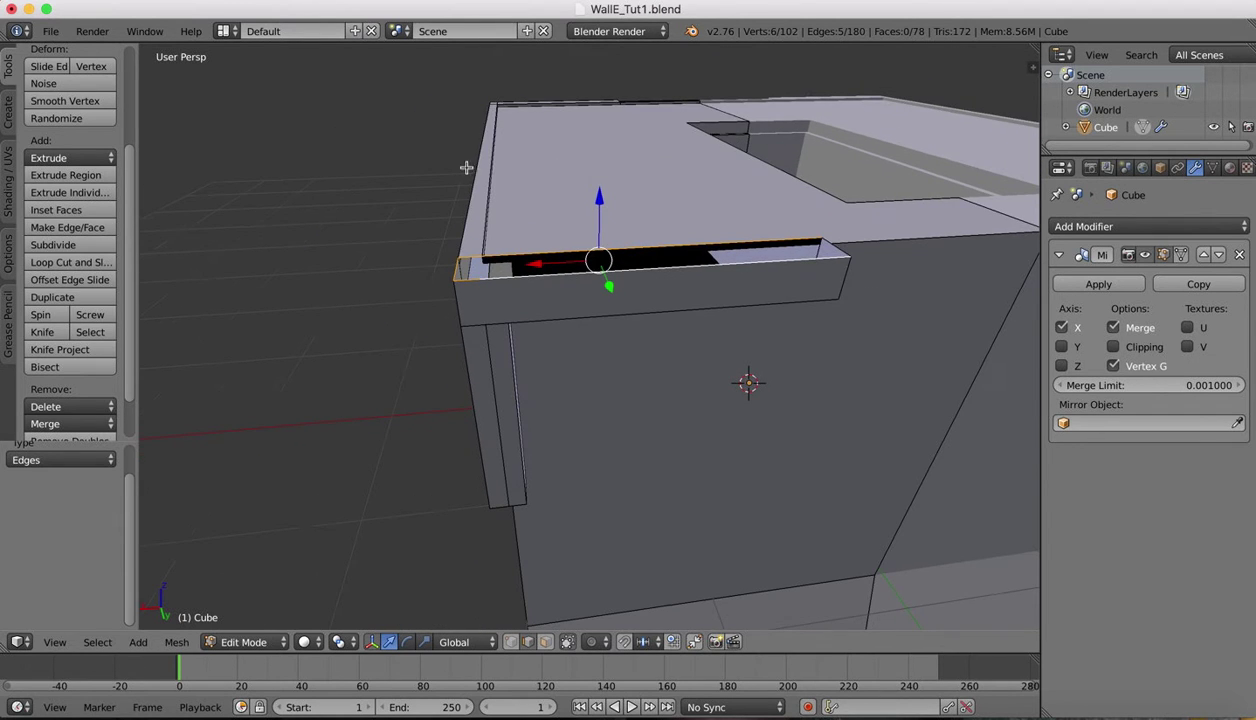
right_click(834, 254, "shift")
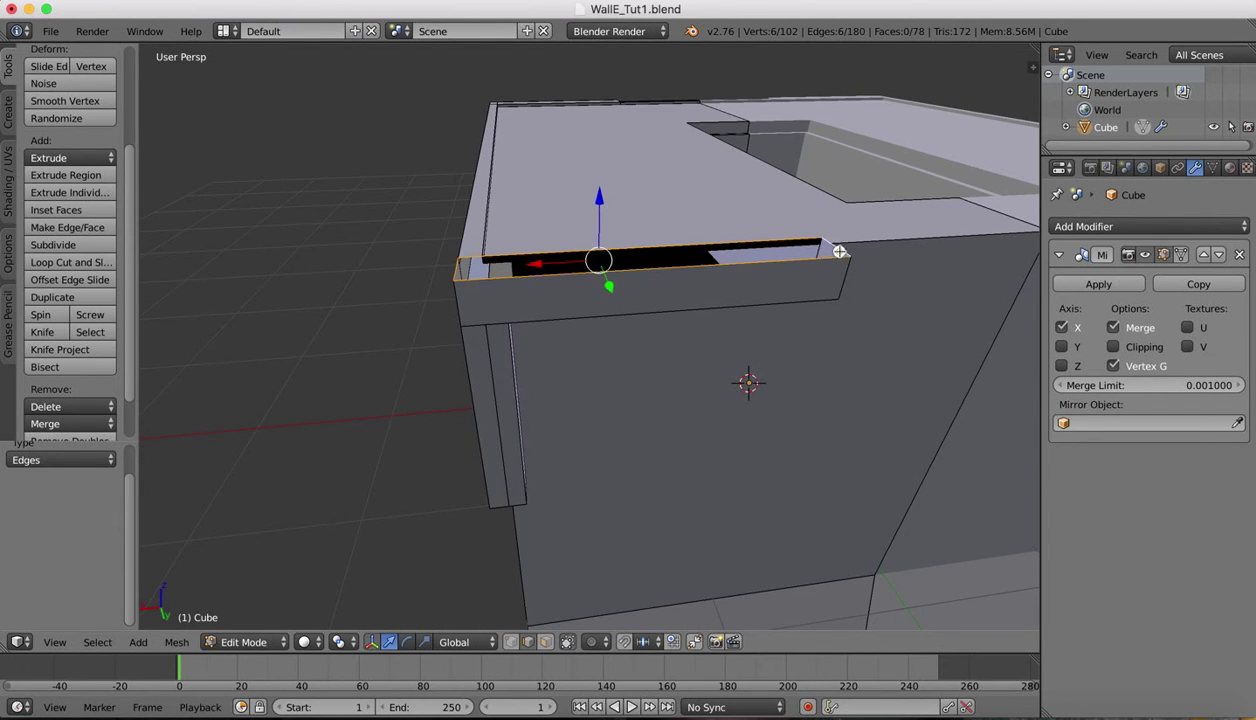
left_click(58, 231)
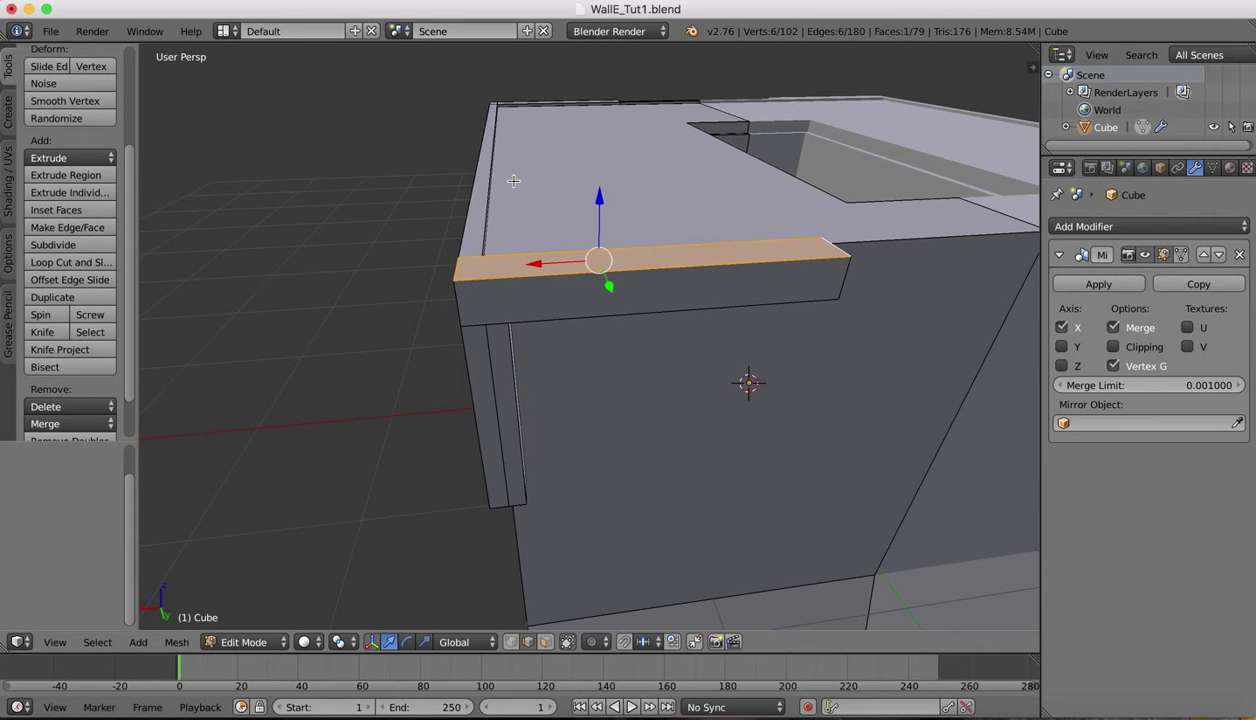
Step: Merge the leftover vertex on the back rim strip's upper outer edge into the outer corner vertex, using At First
left_click(511, 642)
scroll(519, 250, "up", 3)
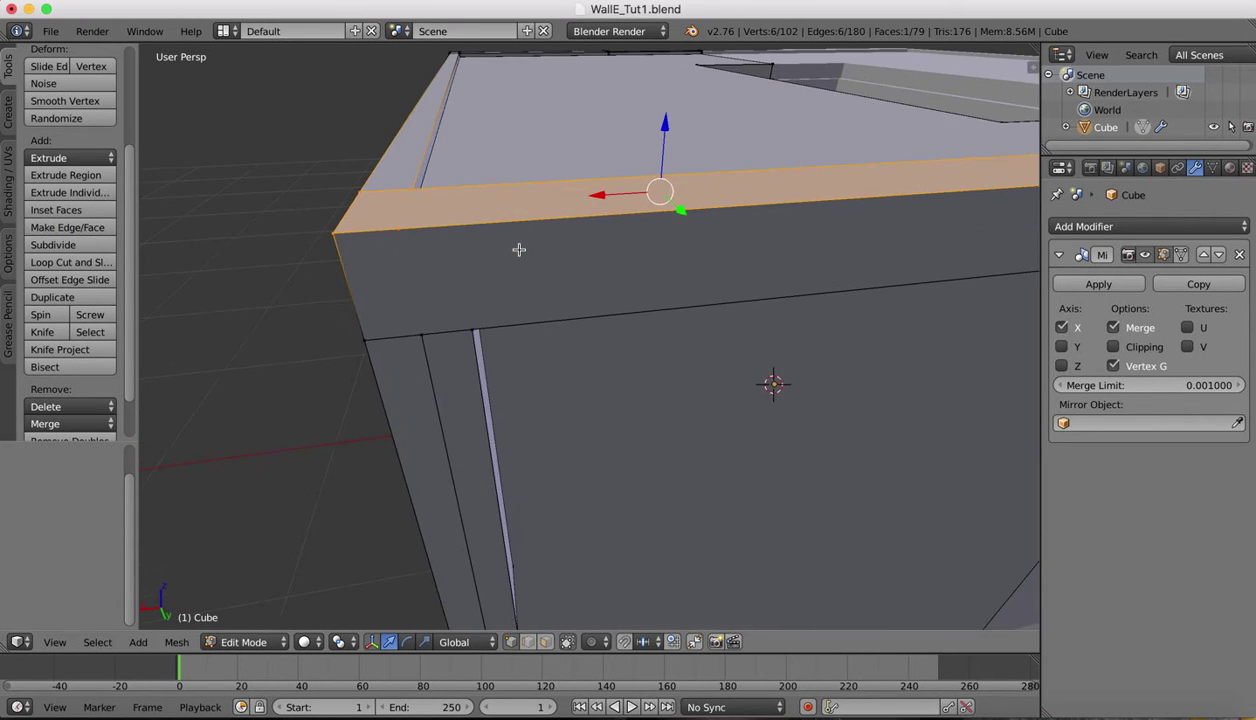
scroll(519, 250, "up", 2)
right_click(529, 335)
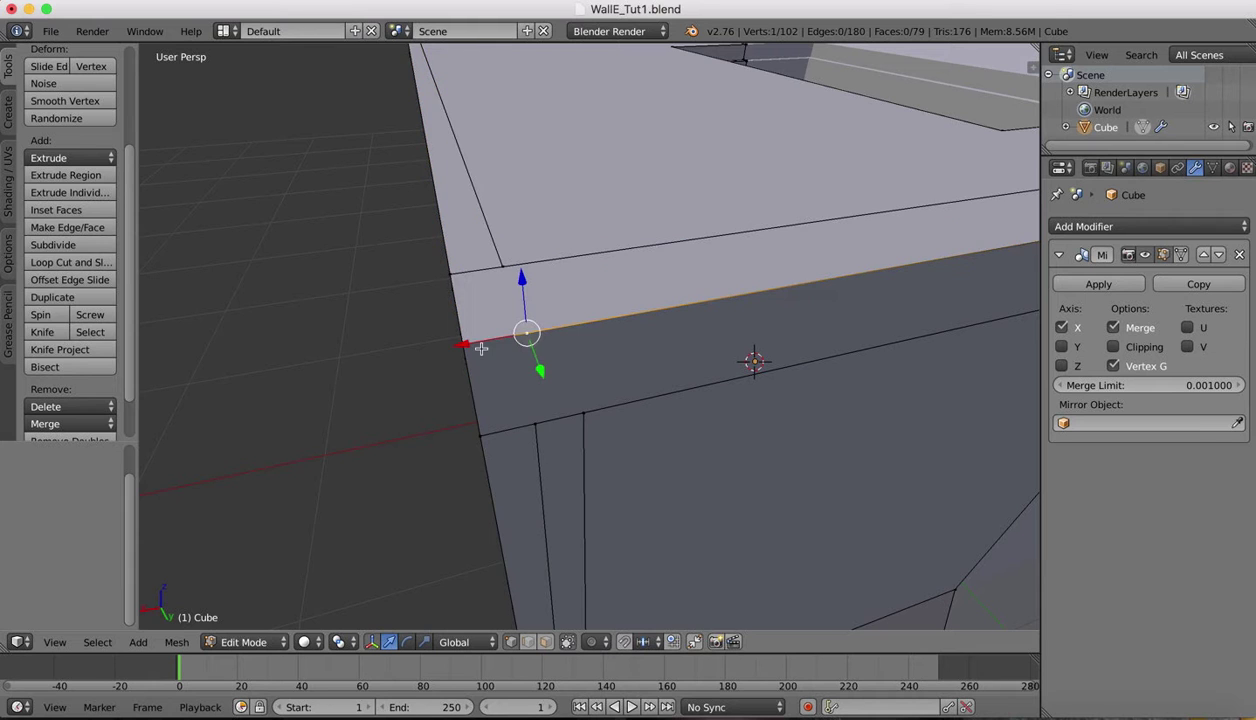
scroll(477, 372, "left", 3)
scroll(477, 372, "down", 3)
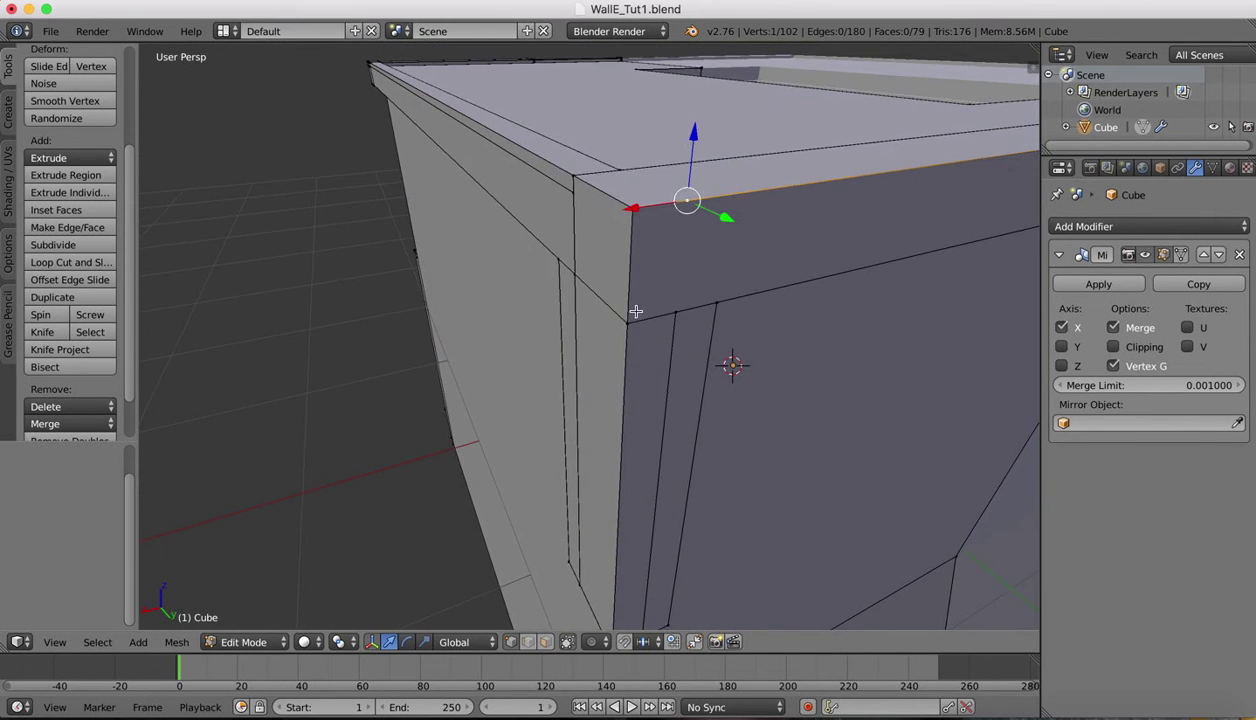
right_click(630, 320)
right_click(630, 206)
right_click(689, 196, "shift")
left_click(46, 423)
left_click(63, 446)
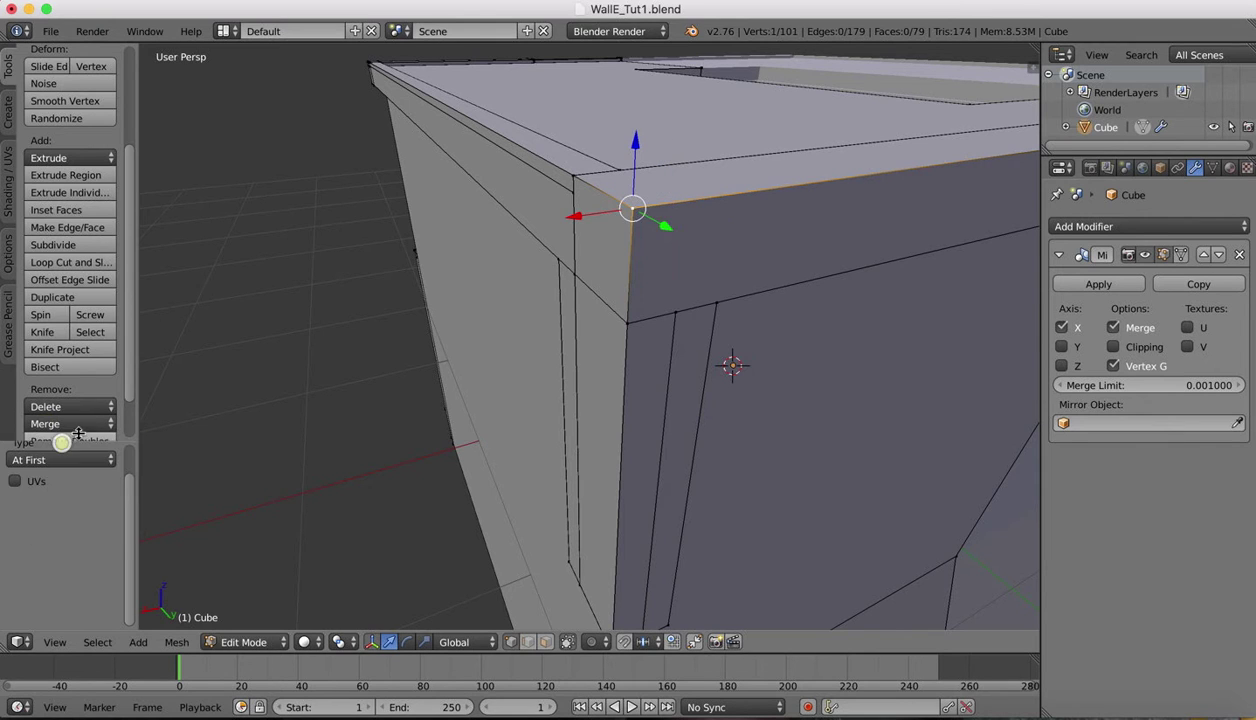
Step: Bevel the upper outer edge of the back rim strip with 8 segments and an amount of about 0.069
left_click(528, 643)
right_click(771, 190)
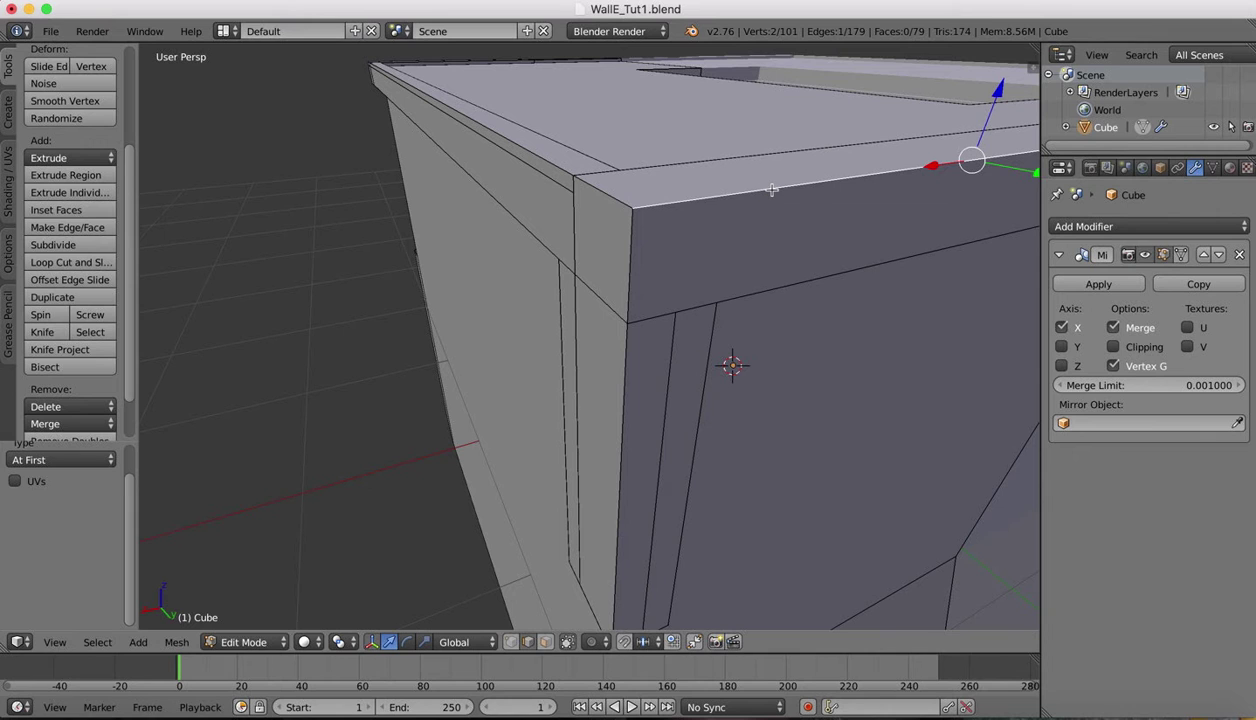
key("ctrl+b")
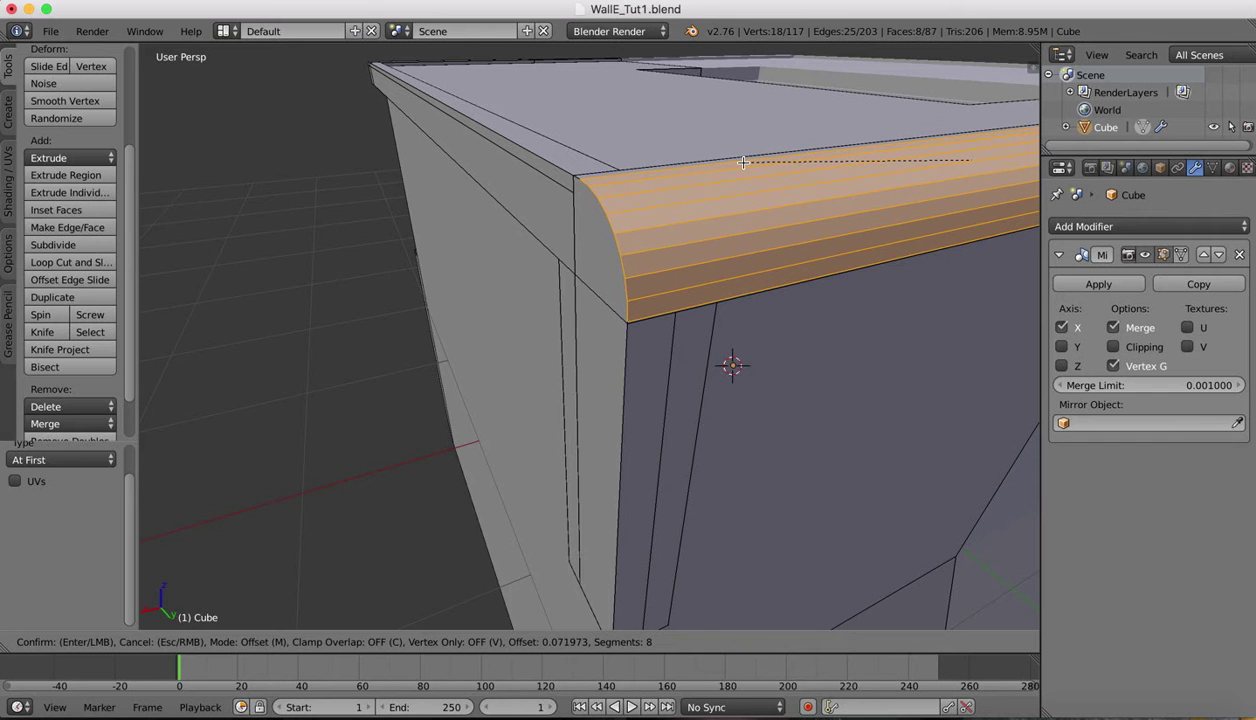
left_click(744, 162)
Step: Examine the bevelled rim strip and the overall body shape from all around the model
scroll(418, 117, "left", 5)
scroll(423, 118, "down", 6)
scroll(423, 118, "left", 6)
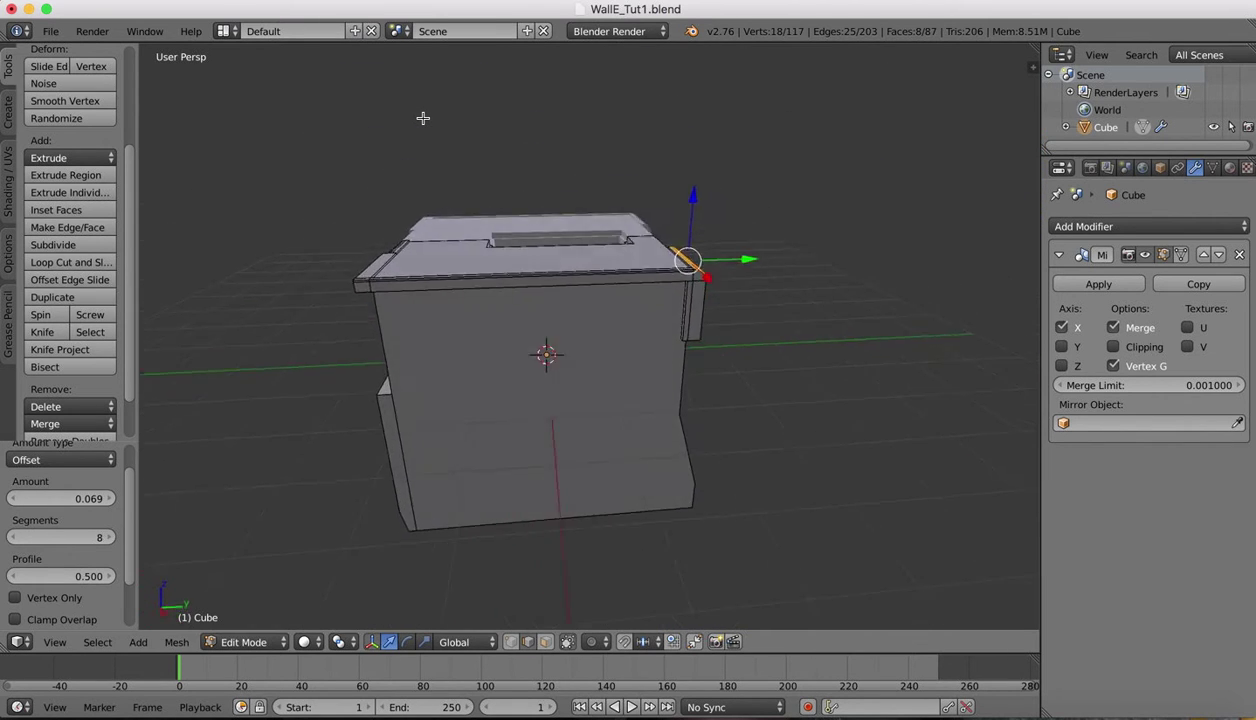
scroll(423, 118, "down", 3)
scroll(423, 118, "right", 6)
scroll(423, 118, "right", 5)
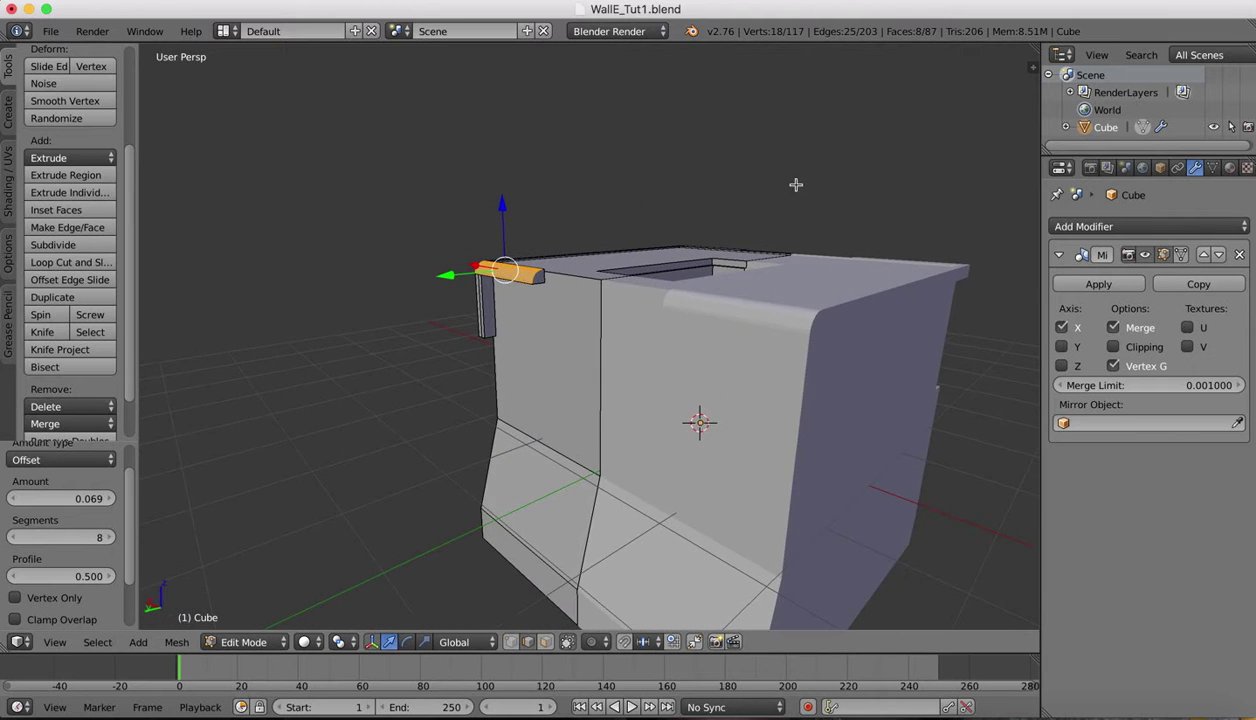
scroll(784, 185, "right", 6)
scroll(784, 185, "right", 10)
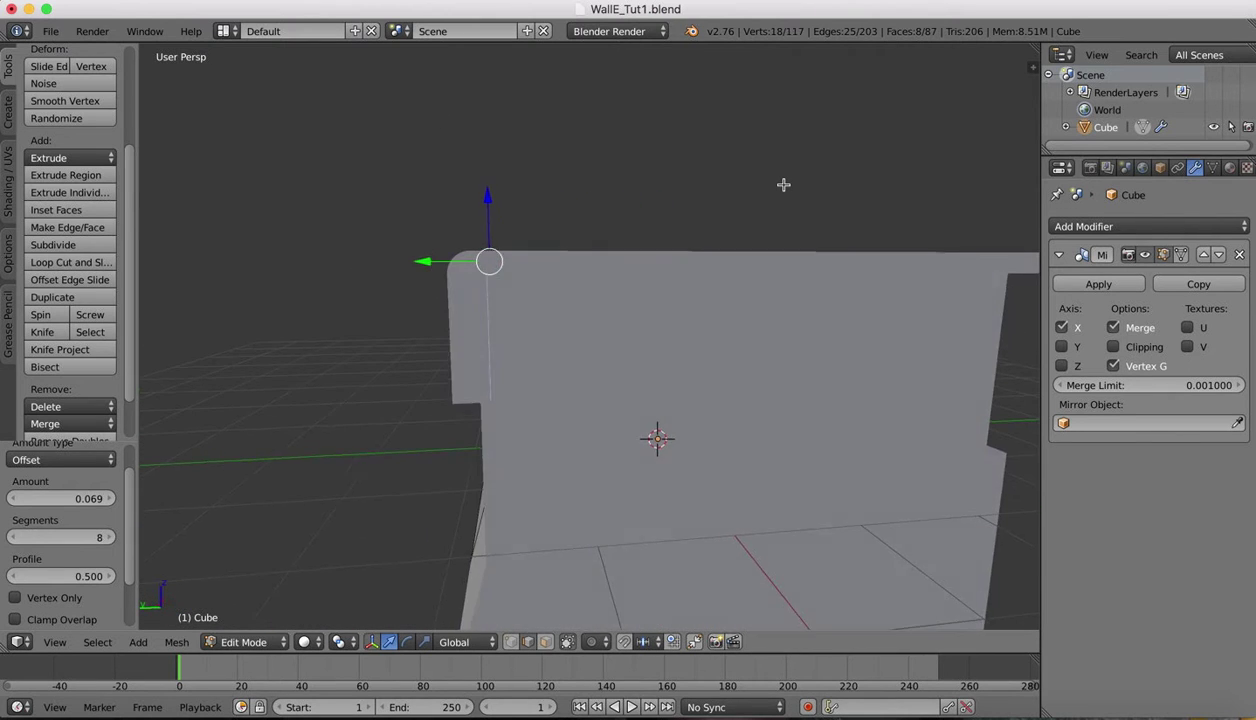
scroll(784, 185, "down", 3)
scroll(784, 185, "right", 10)
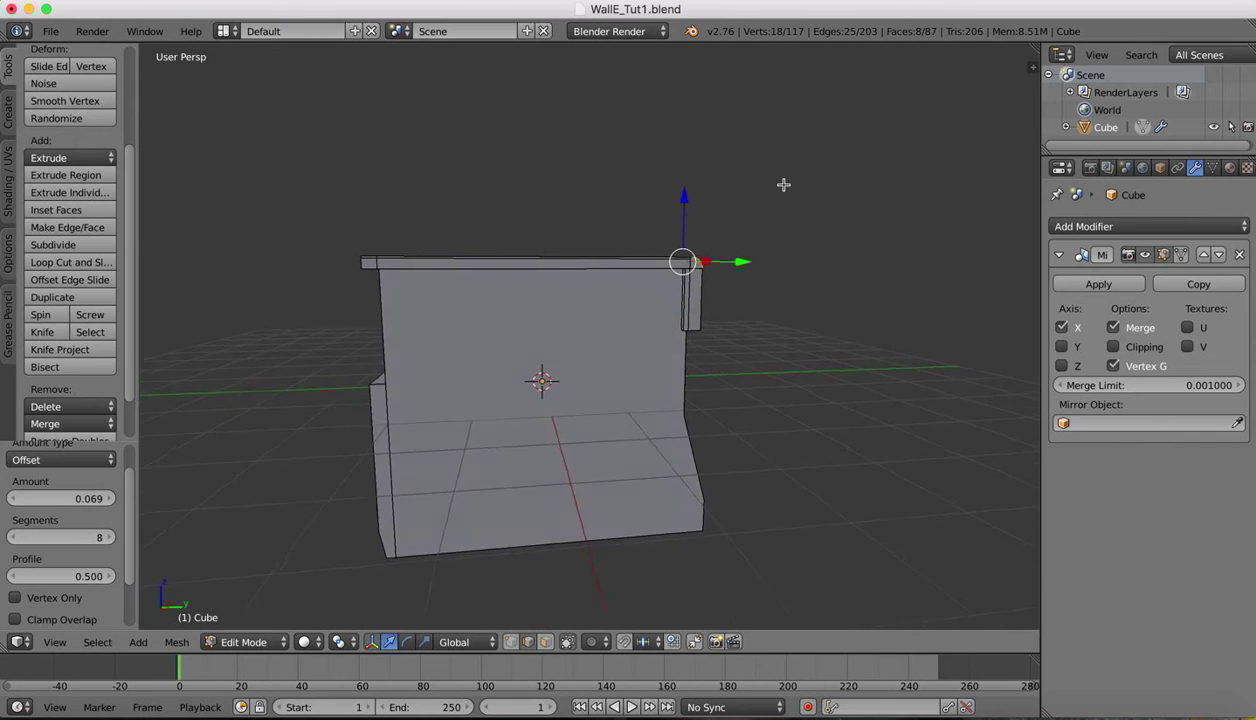
Step: Inspect the rounded rim edge and the front recess from the sides and front of the body
scroll(784, 185, "right", 10)
scroll(784, 185, "up", 3)
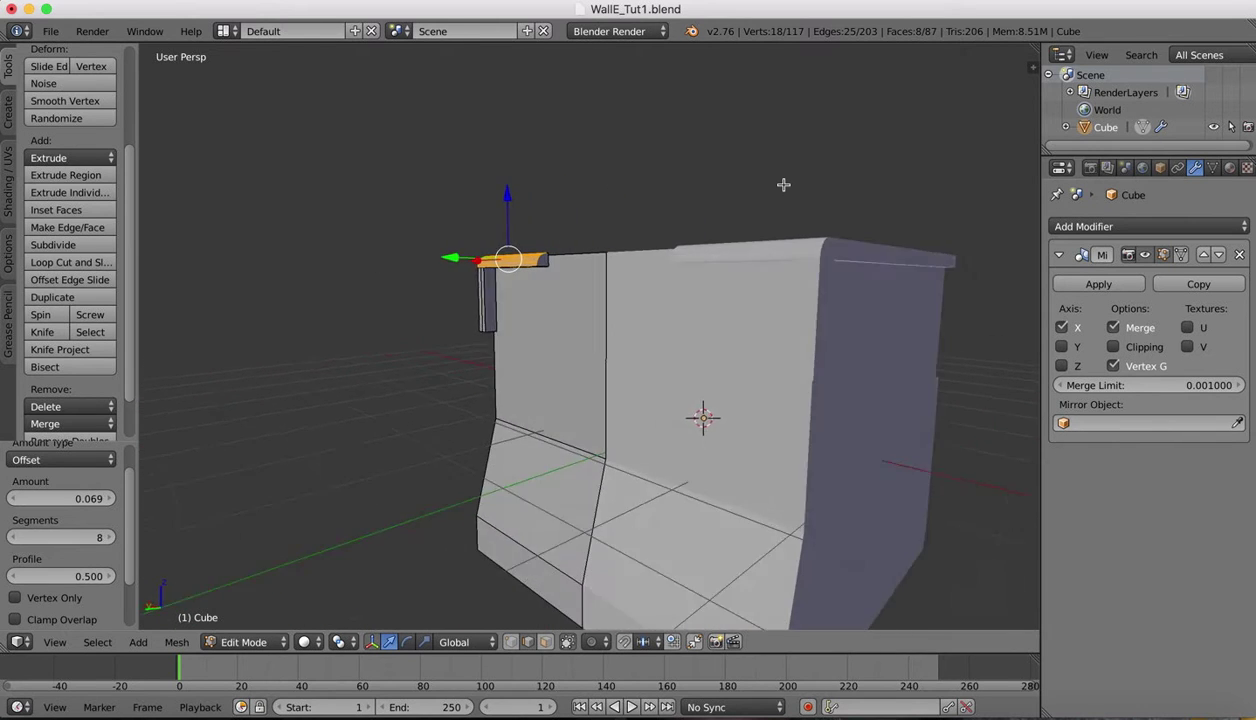
scroll(784, 185, "right", 10)
scroll(784, 185, "down", 3)
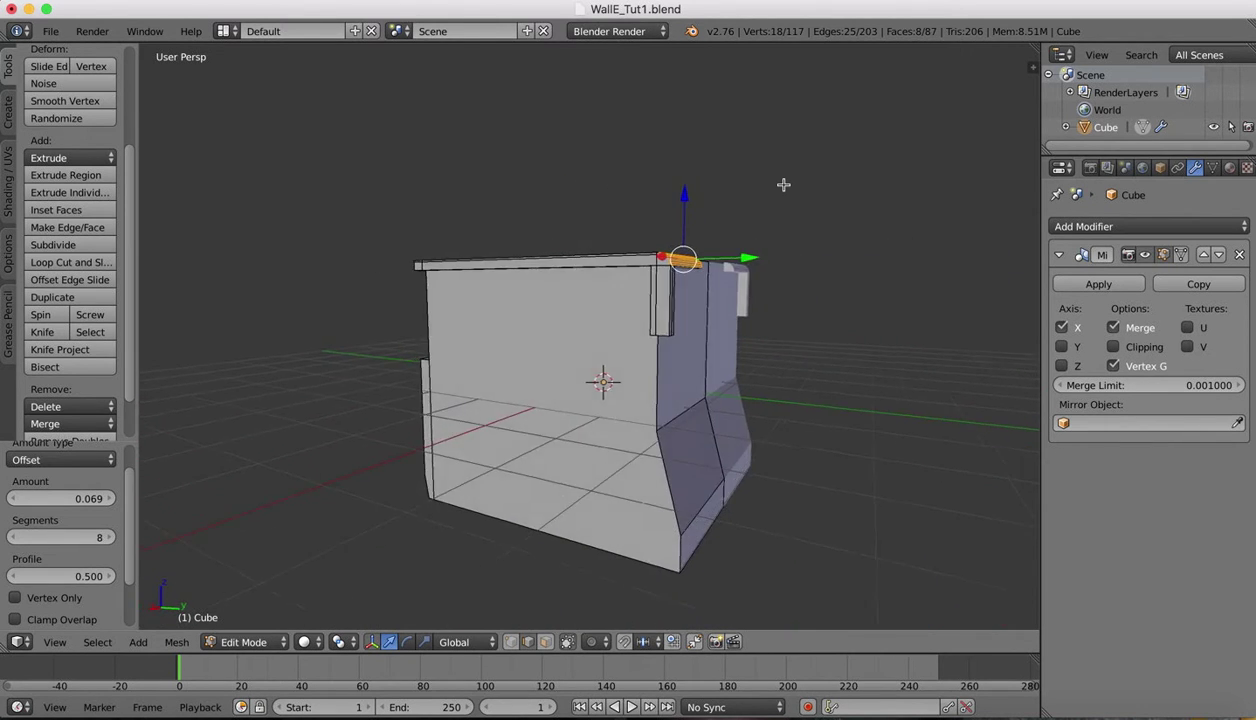
scroll(866, 145, "right", 3)
scroll(866, 145, "left", 5)
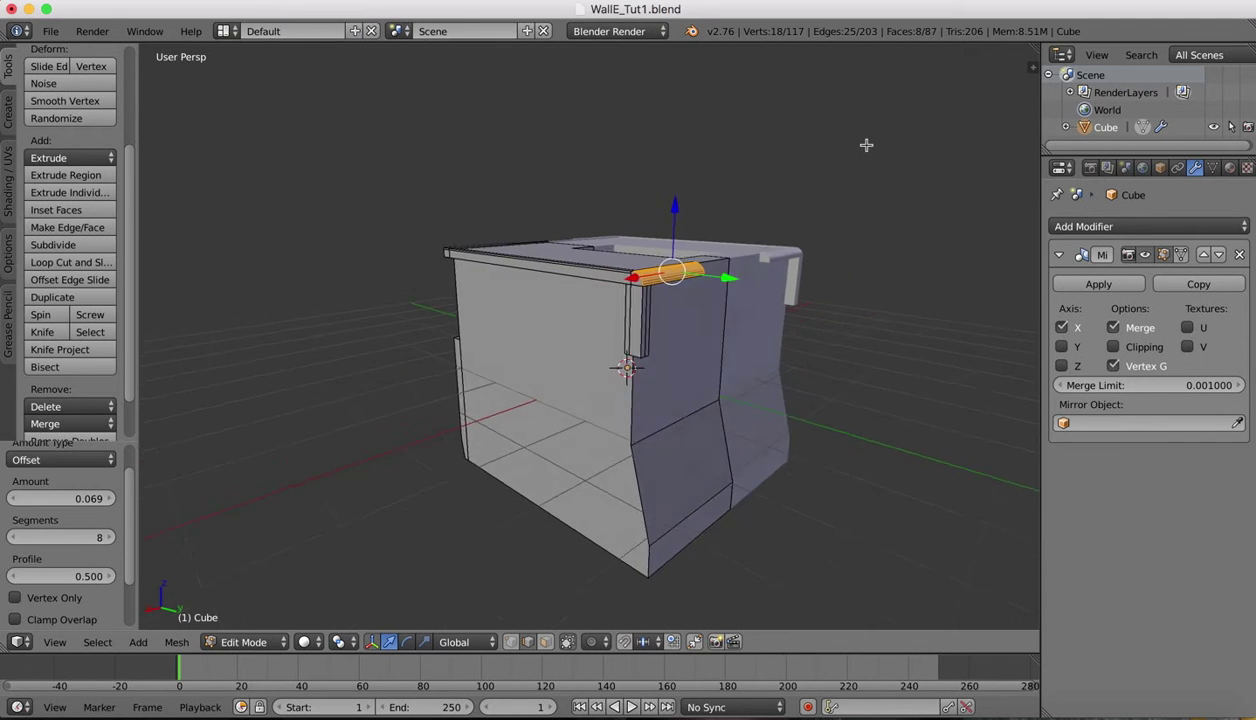
scroll(866, 145, "up", 2)
scroll(670, 268, "up", 3)
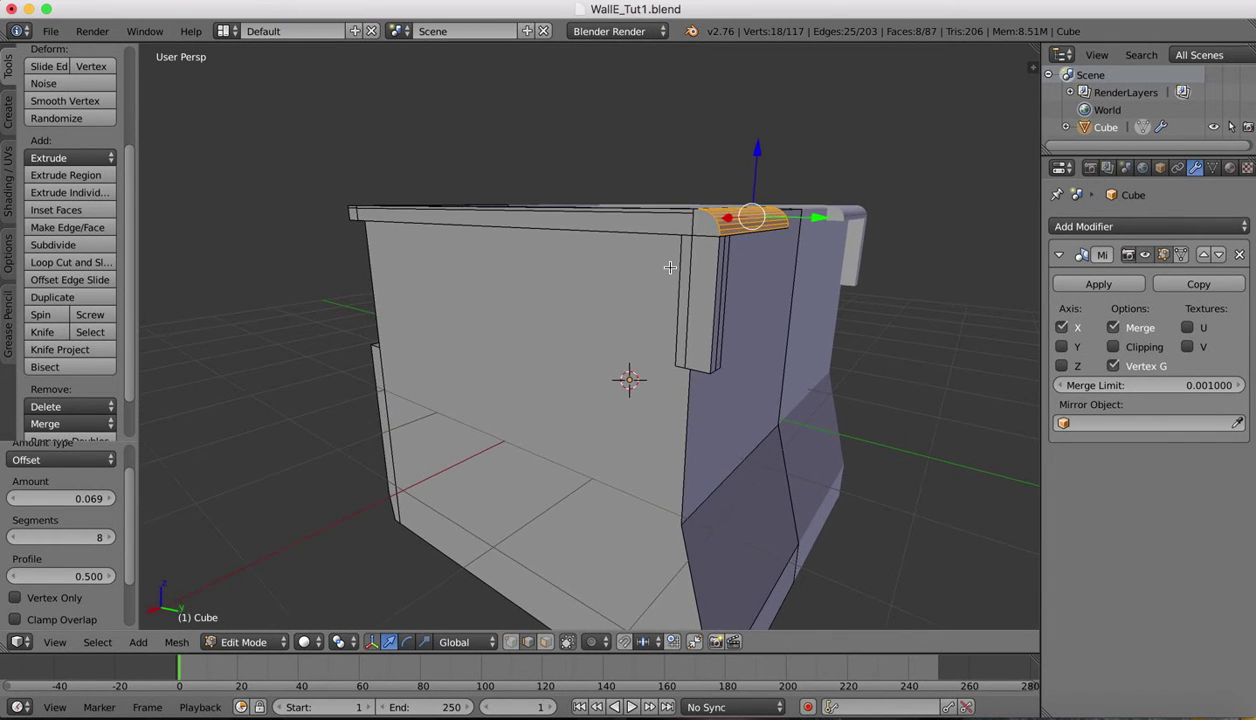
scroll(670, 268, "left", 10)
scroll(670, 268, "left", 5)
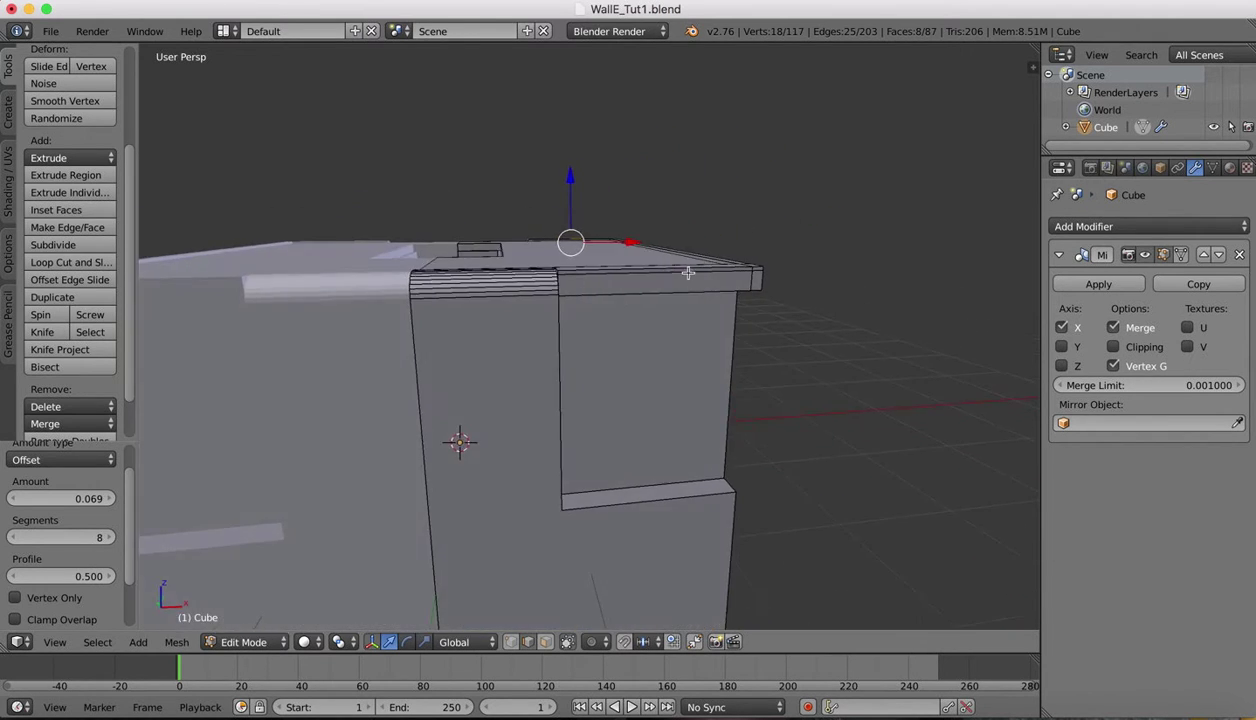
Step: Switch to Preview to study the front panel slots in walle basic.jpg, and return to Blender
left_click(1050, 712)
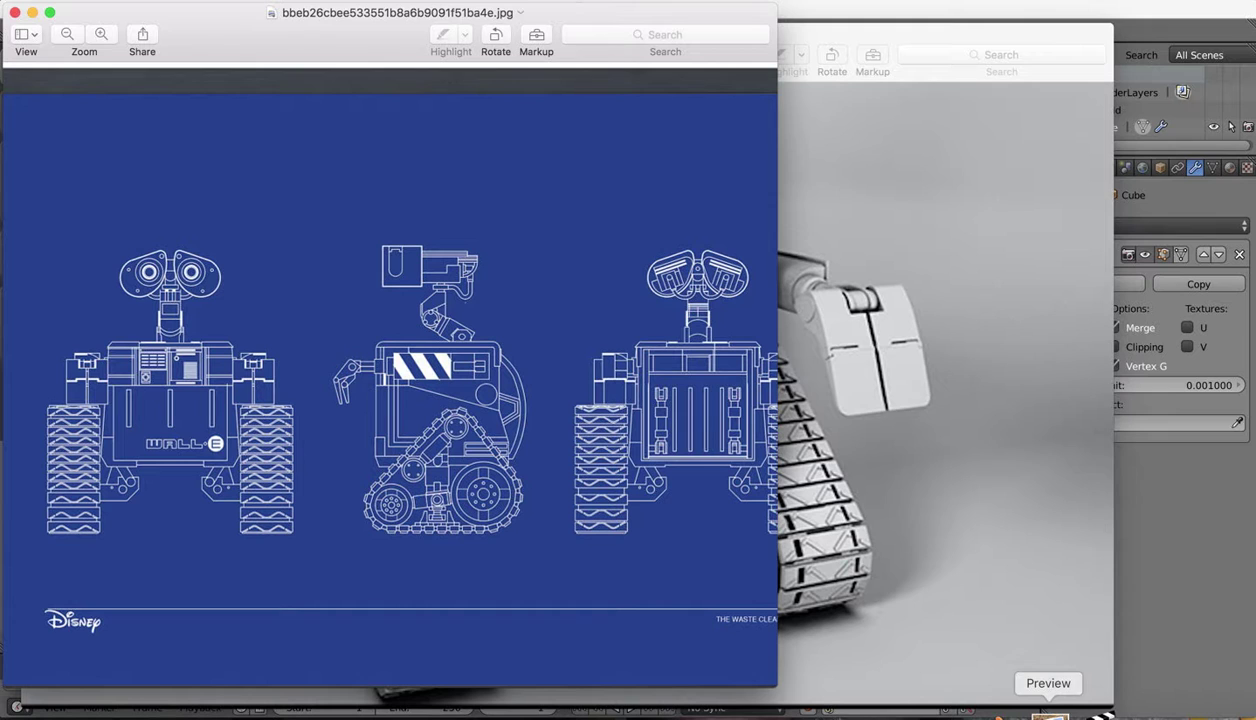
left_click(911, 420)
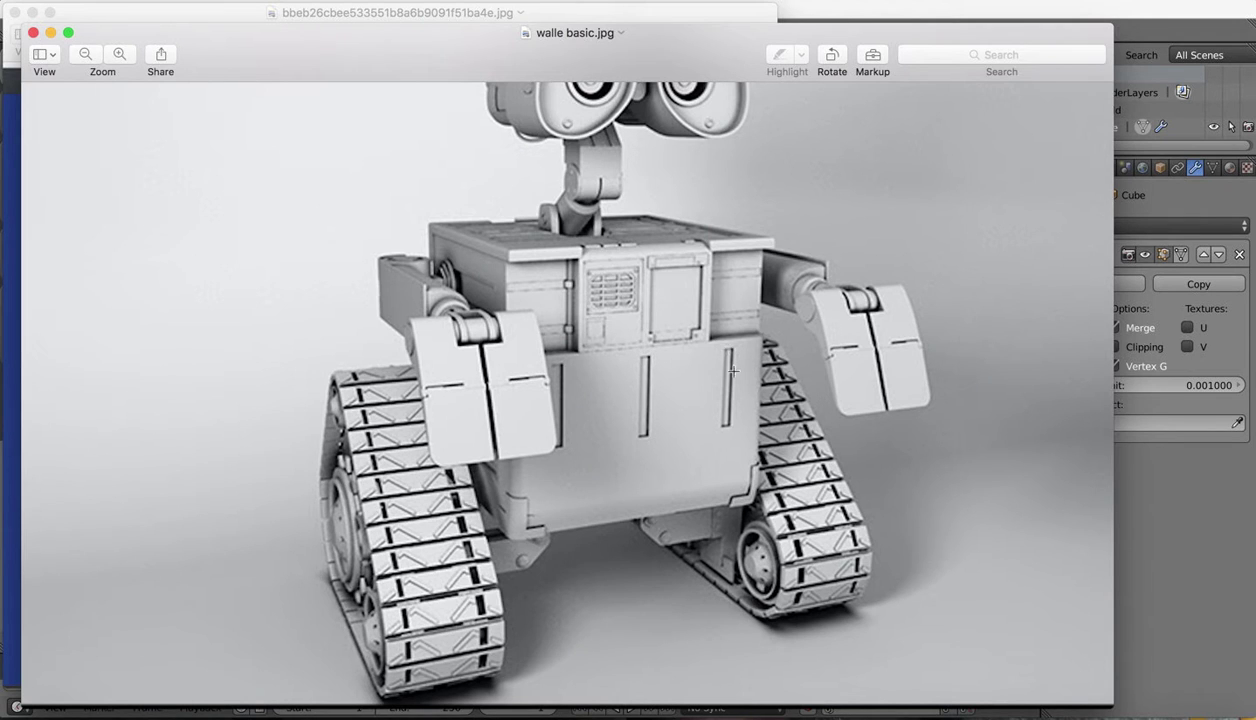
left_click(1000, 706)
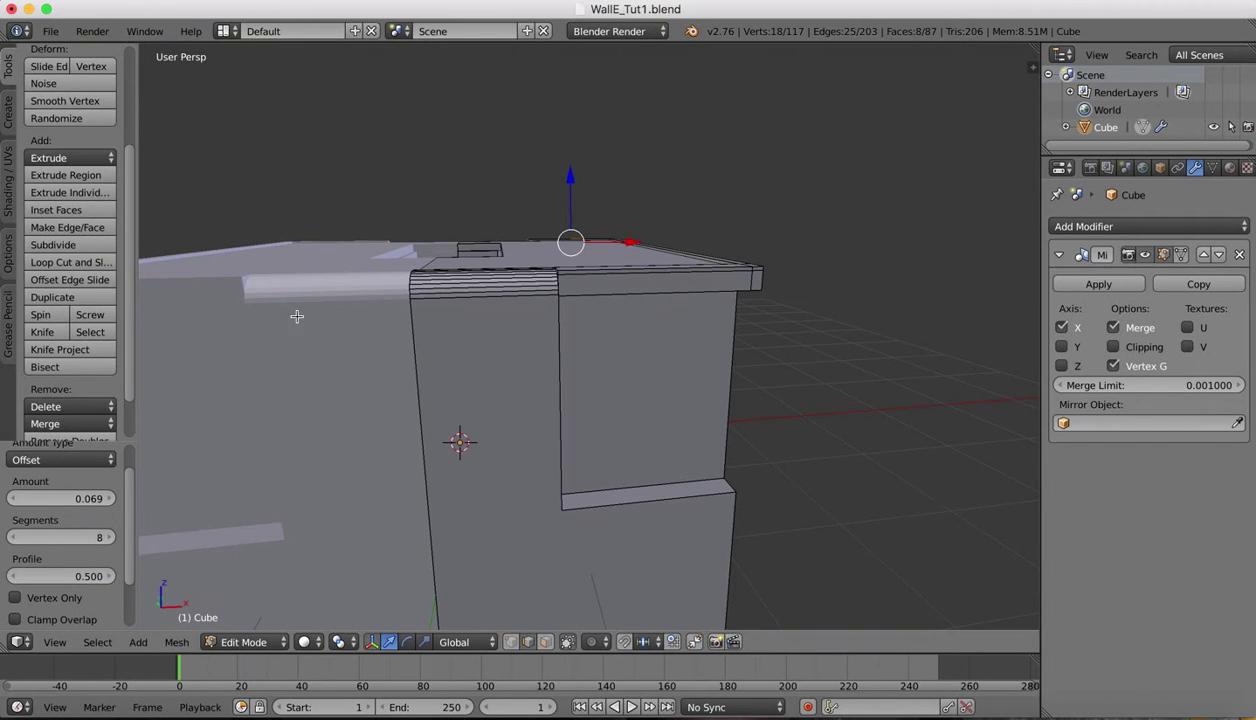
Step: In front view, knife a straight horizontal cut from the centre line to the outer edge, just below the front recess
left_click(55, 644)
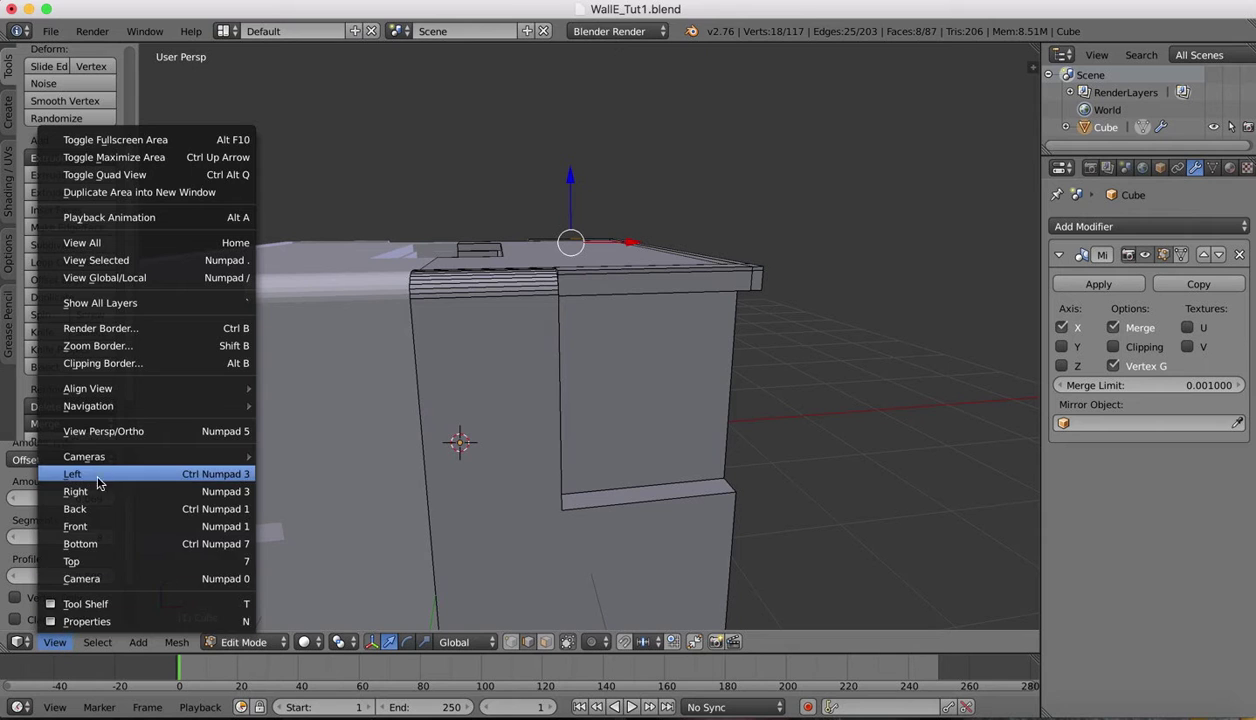
left_click(88, 522)
scroll(467, 381, "left", 5, "shift")
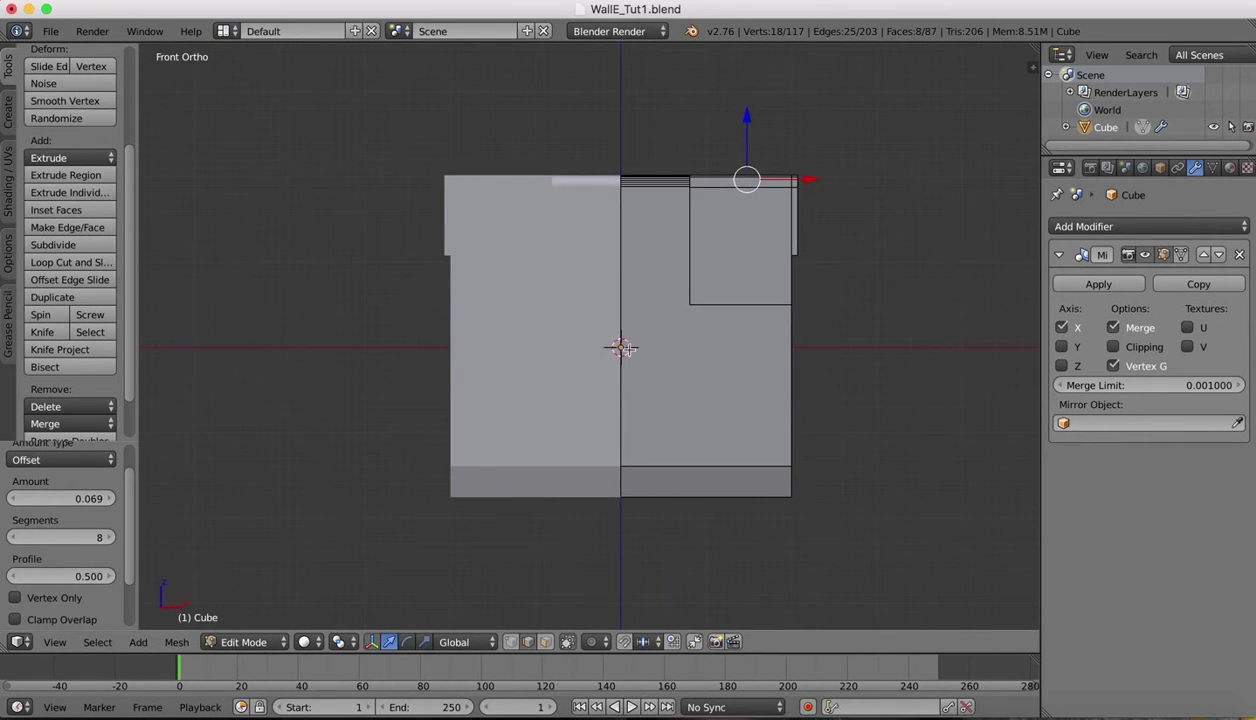
scroll(626, 349, "up", 2)
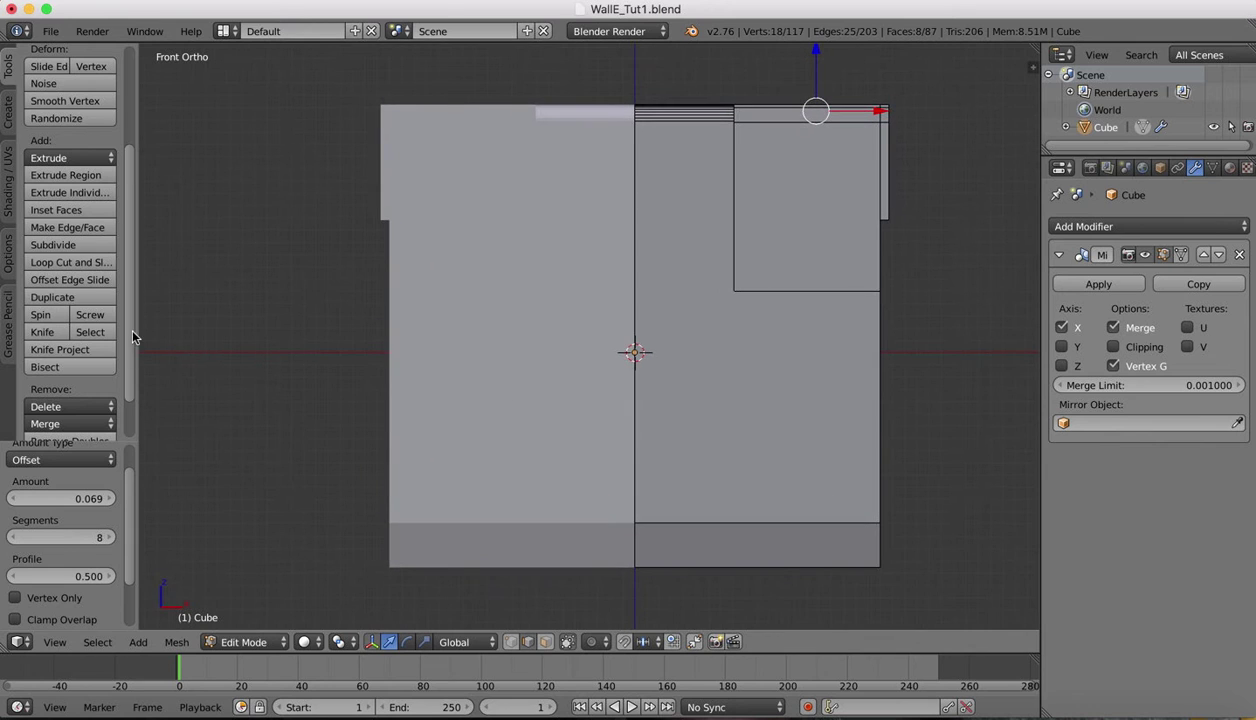
left_click(45, 332)
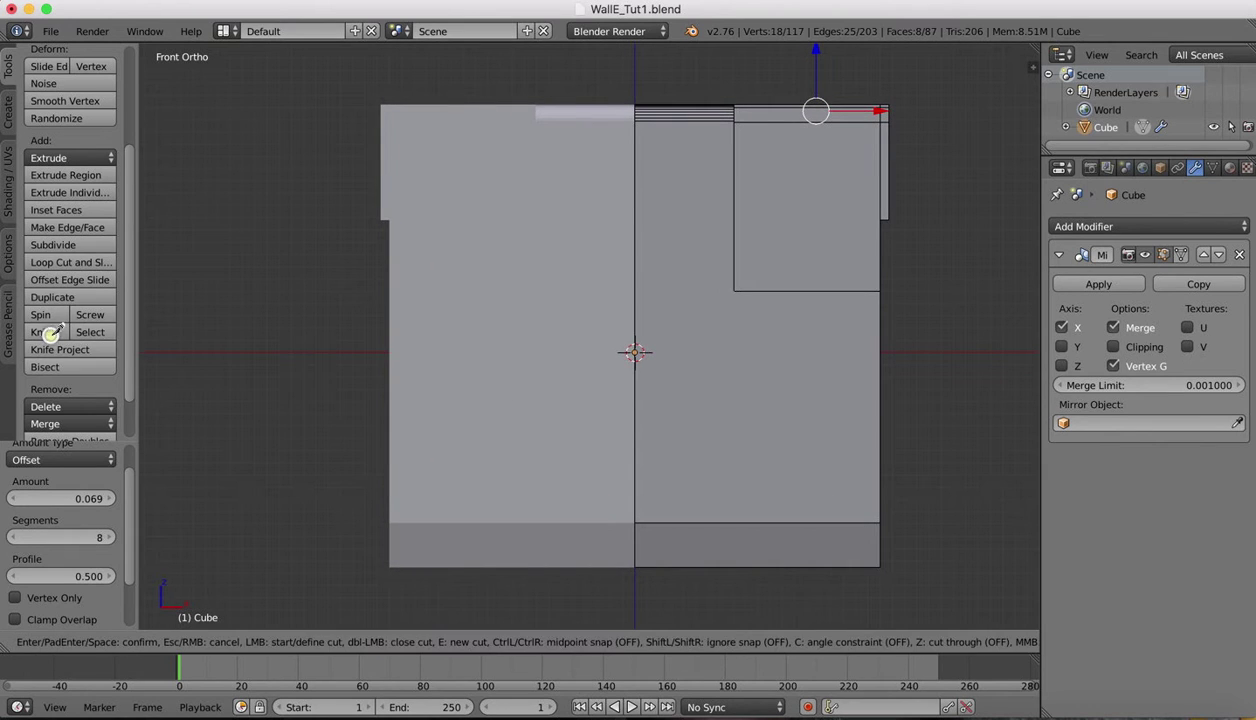
left_click(636, 310)
key("c")
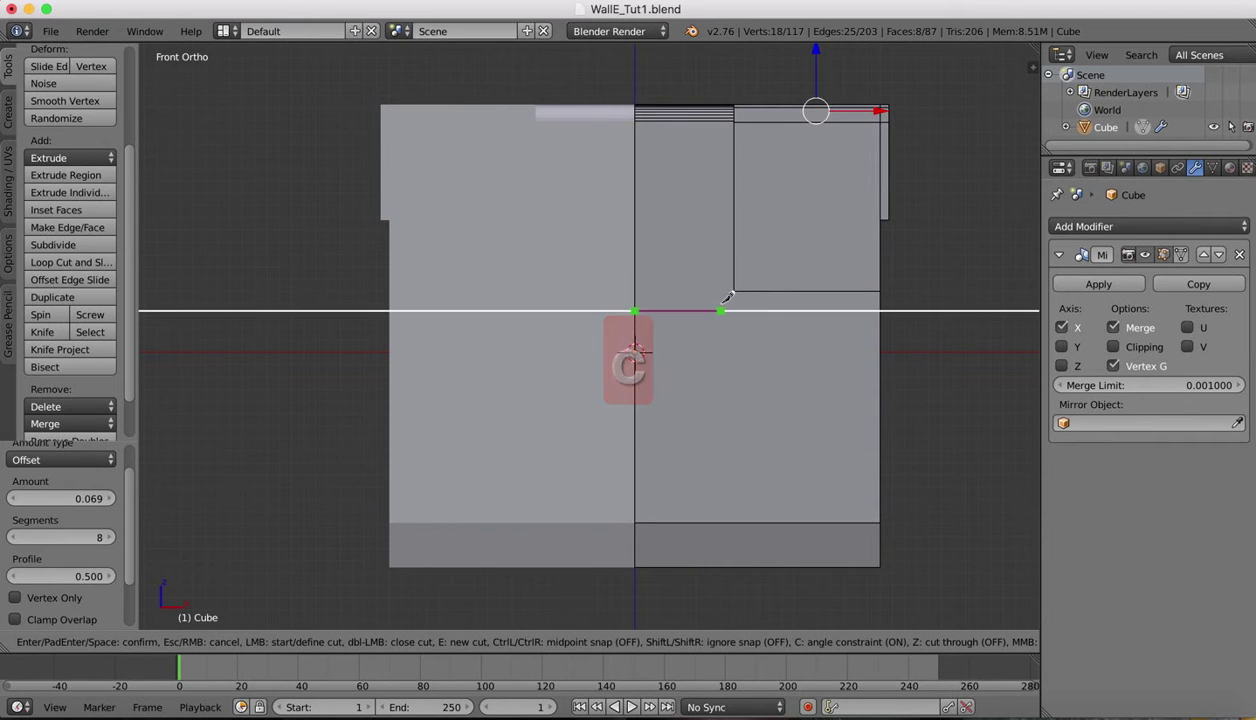
left_click(881, 310)
key("Return")
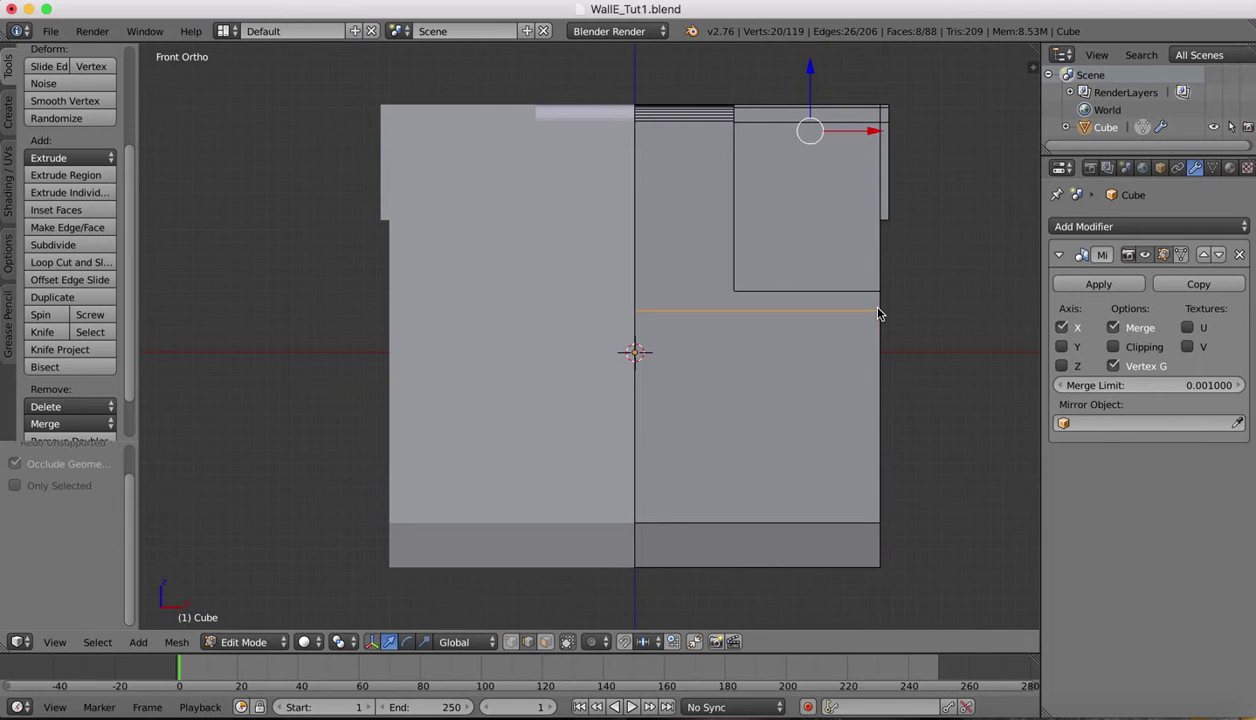
Step: Knife a second straight horizontal cut across the front half, a little above the lower bend
left_click(44, 332)
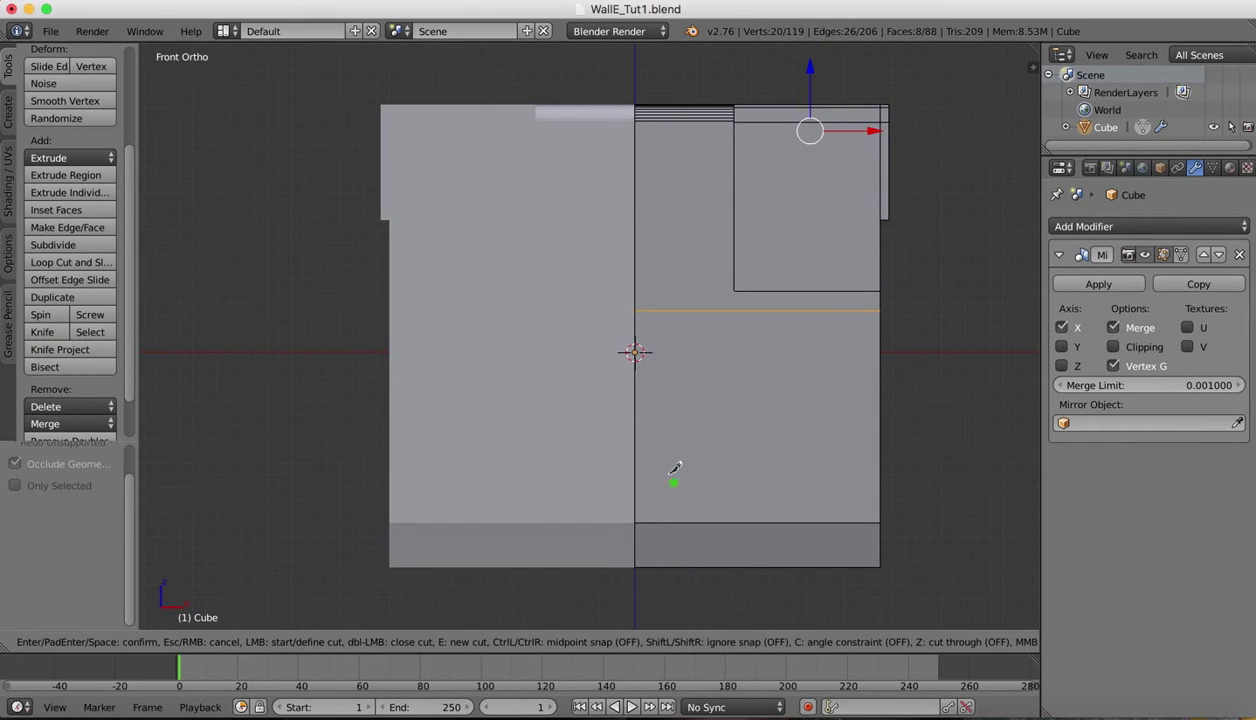
left_click(636, 458)
key("c")
left_click(879, 457)
key("Return")
Step: Knife a vertical cut right beside the centre line, joining the two horizontal cuts
left_click(44, 332)
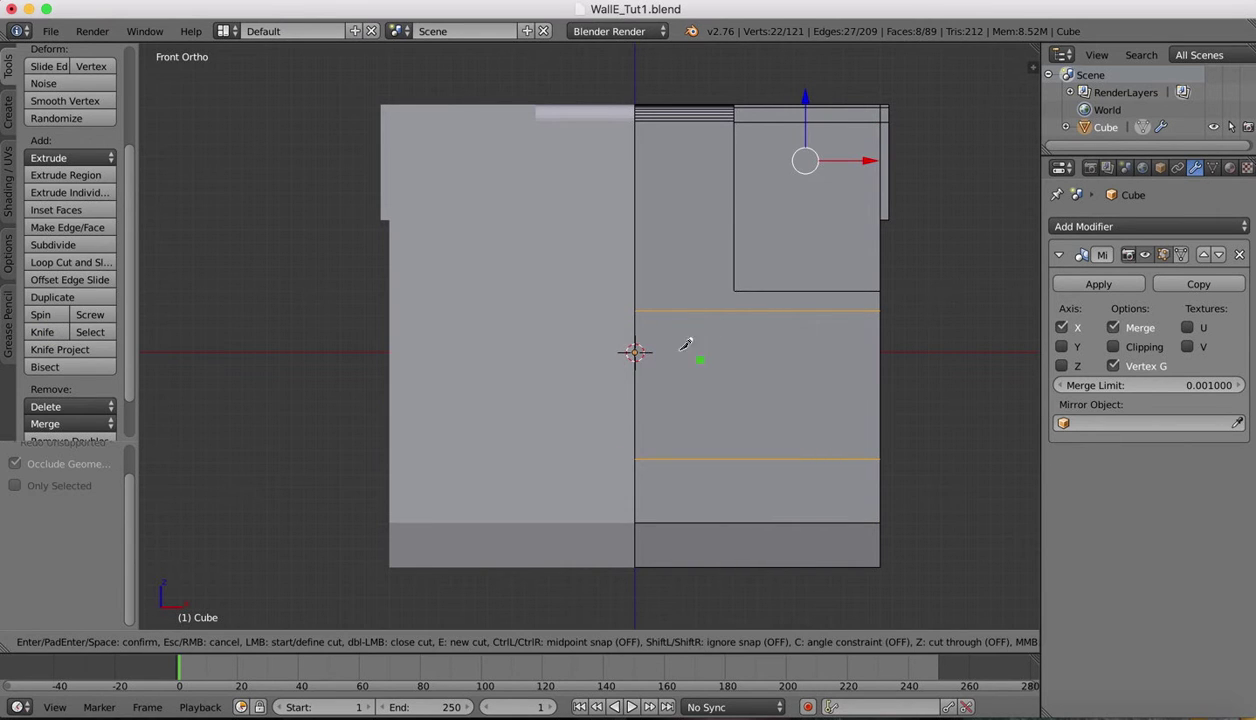
left_click(639, 313)
key("c")
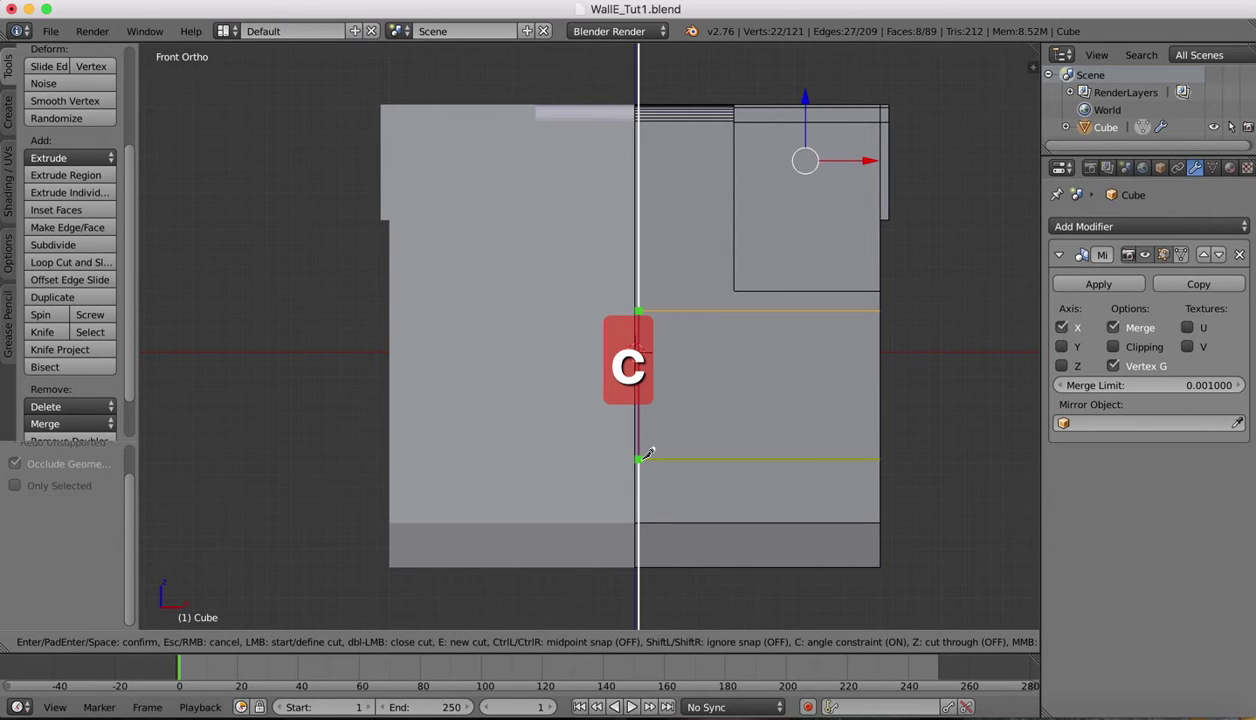
left_click(640, 458)
key("Return")
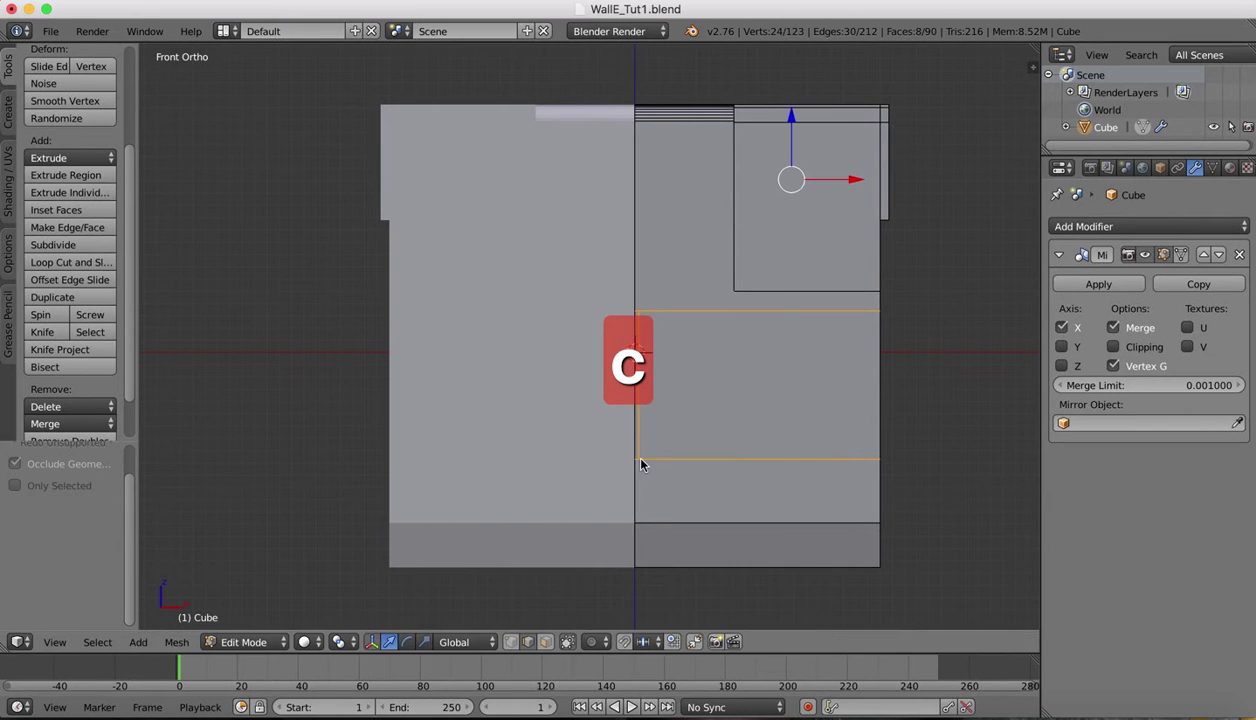
Step: Knife two closely spaced vertical cuts between the horizontal cuts, about midway across the front half, to outline a narrow slot
left_click(42, 332)
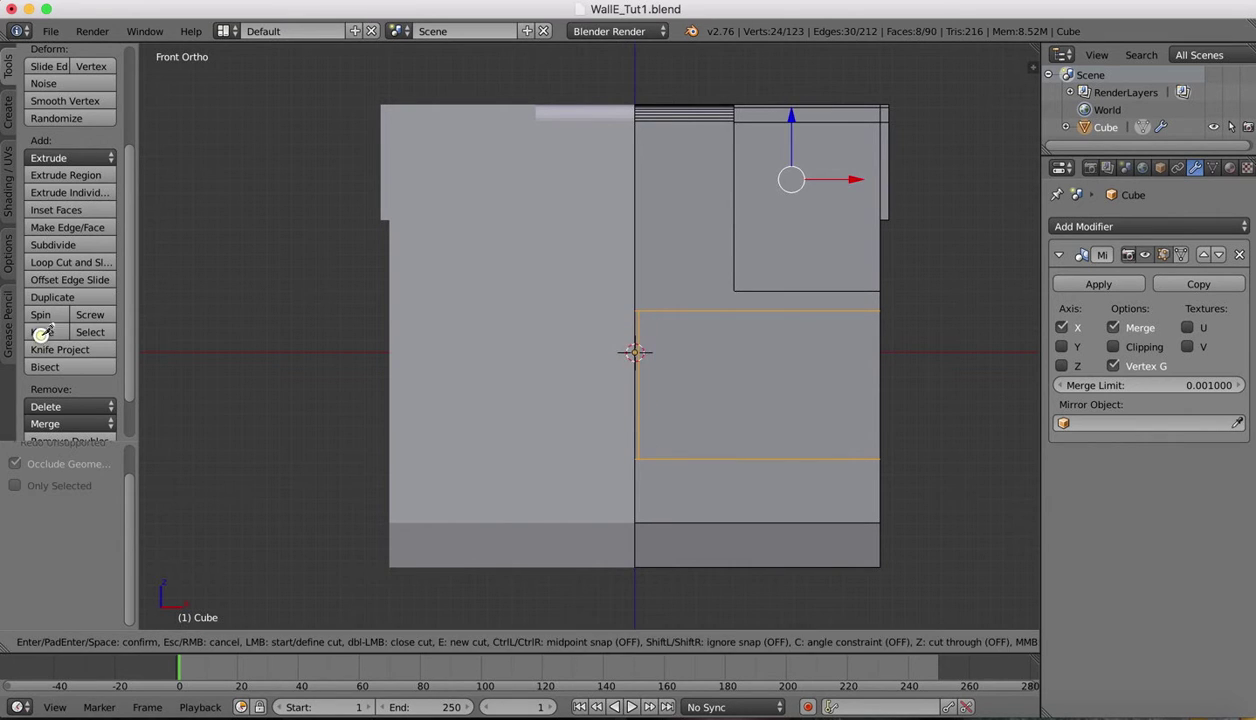
left_click(763, 310)
key("c")
left_click(763, 456)
key("Return")
left_click(42, 332)
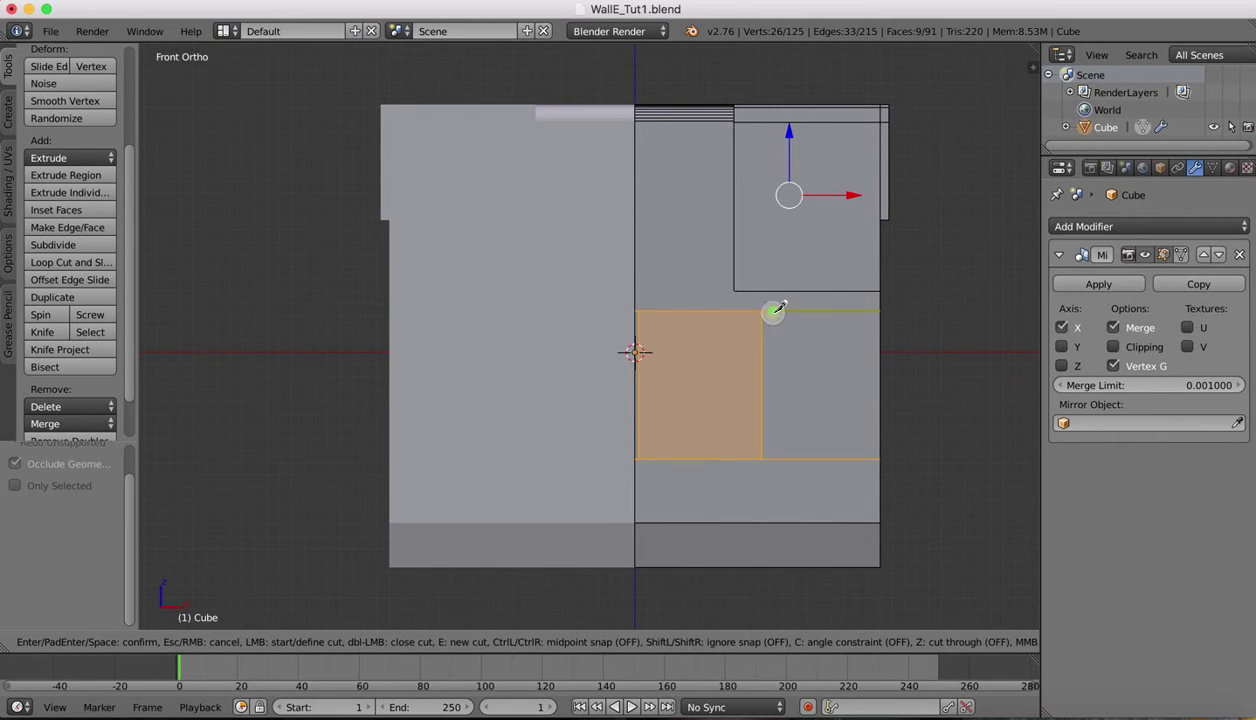
left_click(775, 317)
key("c")
left_click(774, 457)
key("Return")
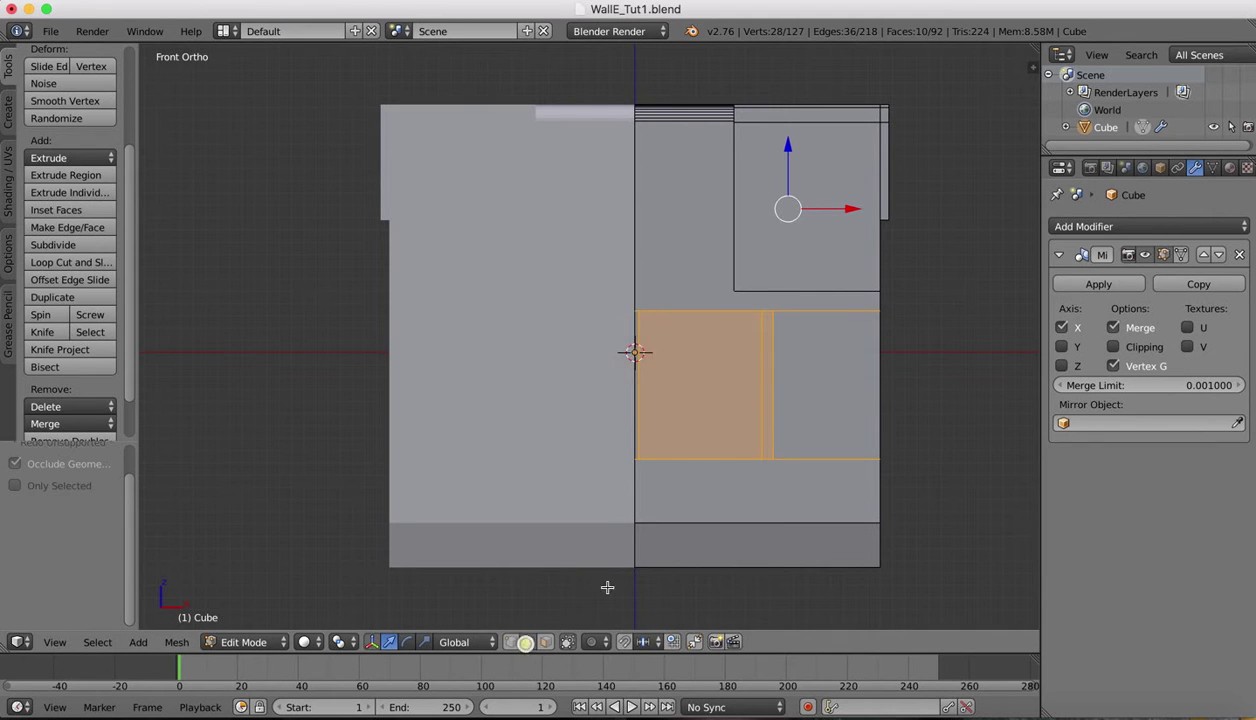
Step: Move the centre slot's vertical edge about 0.028 along X and both edges of the outer slot about -0.014 along X
right_click(640, 404)
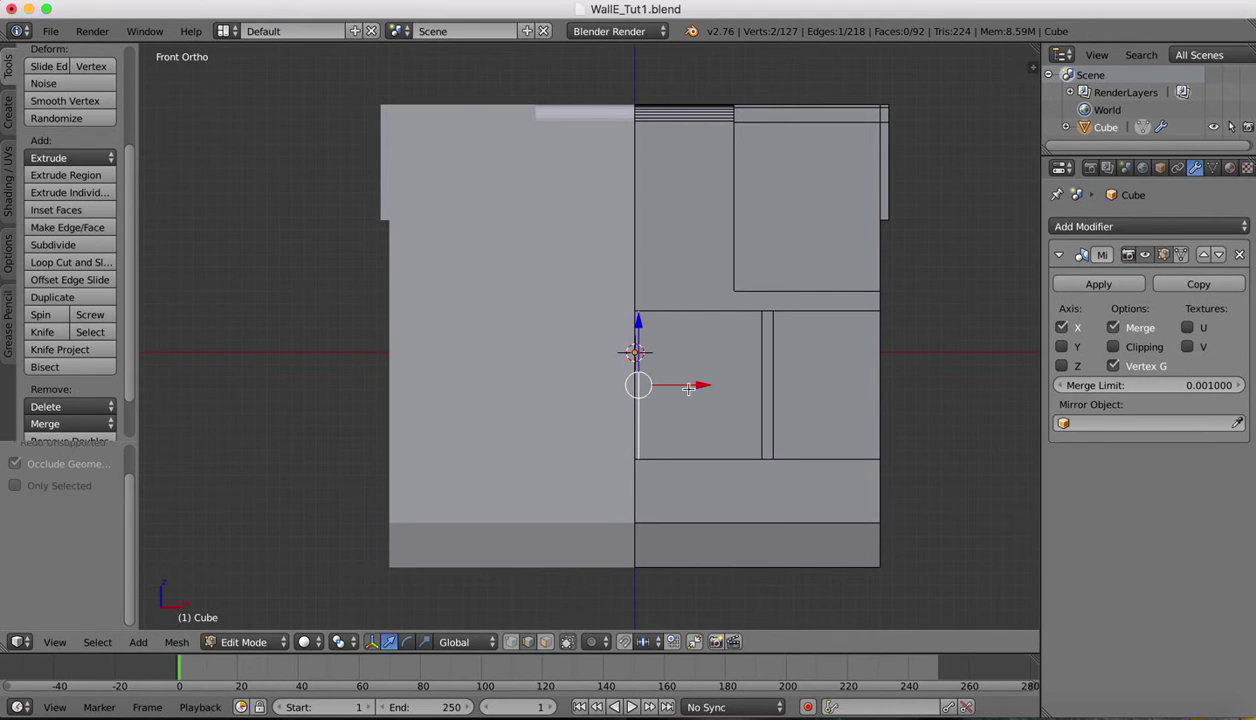
left_click_drag(698, 384, 701, 384)
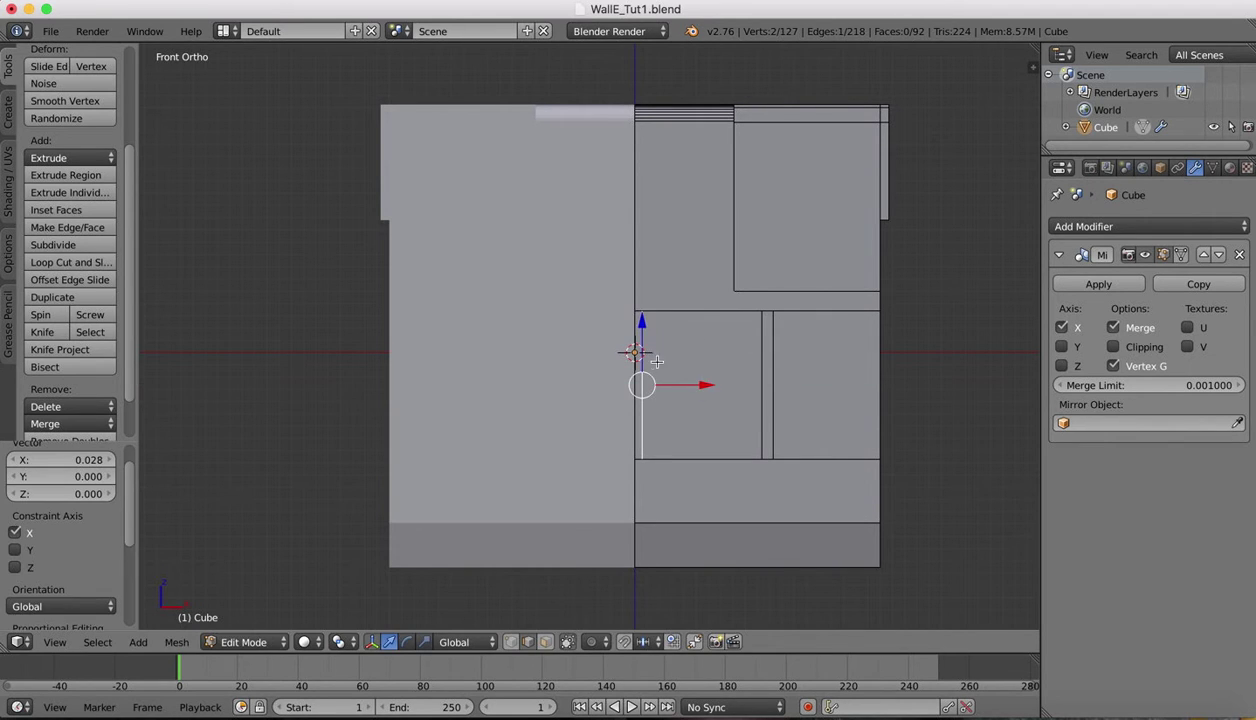
right_click(762, 335)
right_click(752, 340, "shift")
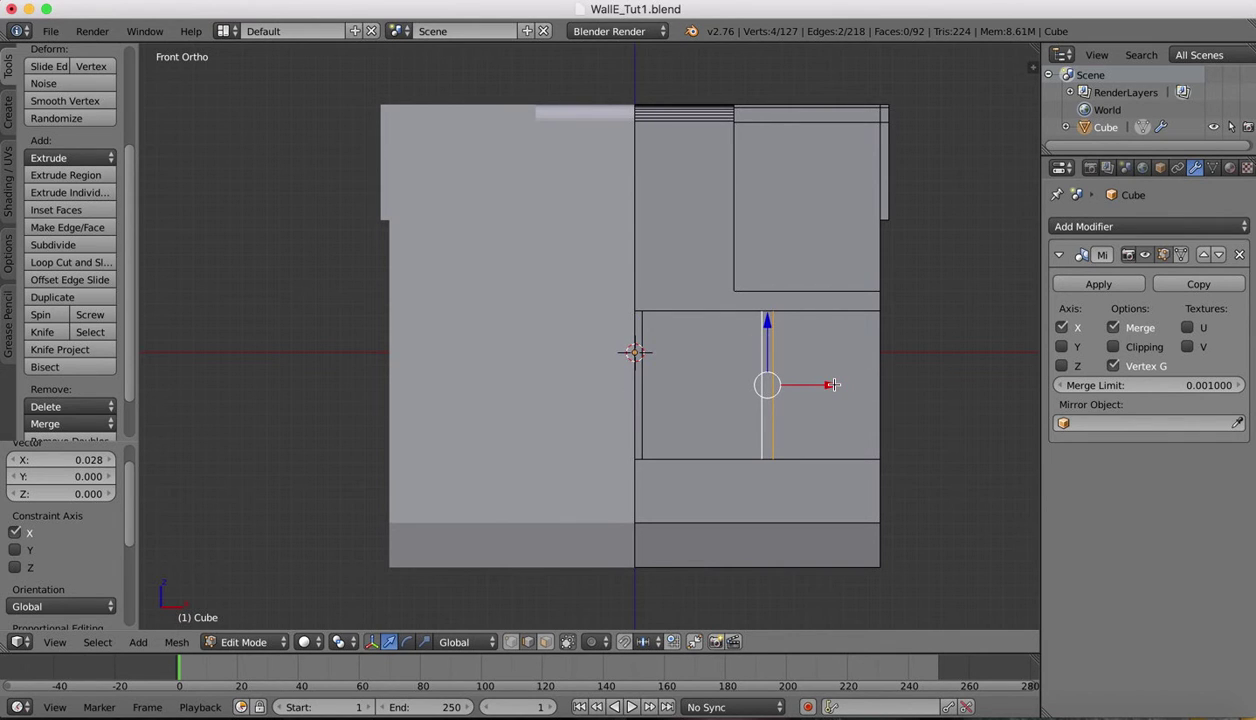
left_click_drag(832, 384, 829, 384)
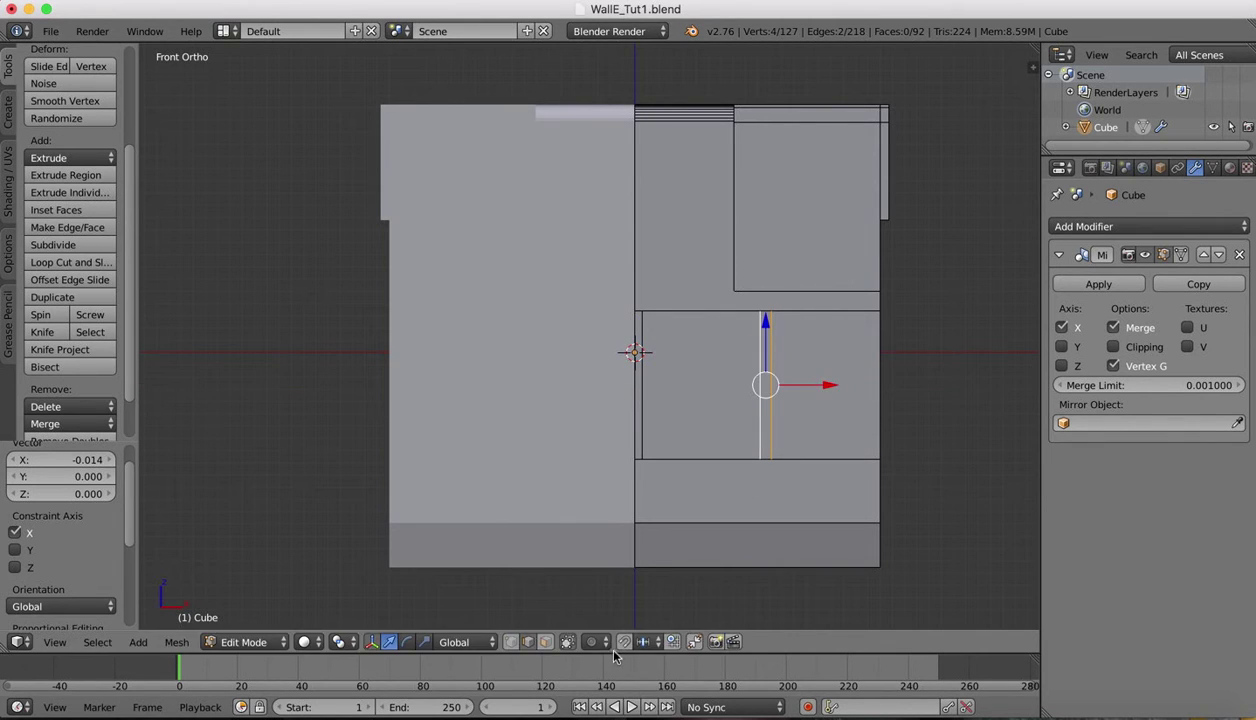
Step: Select the two narrow slot faces on the front and extrude them about 0.045 into the body
left_click(545, 642)
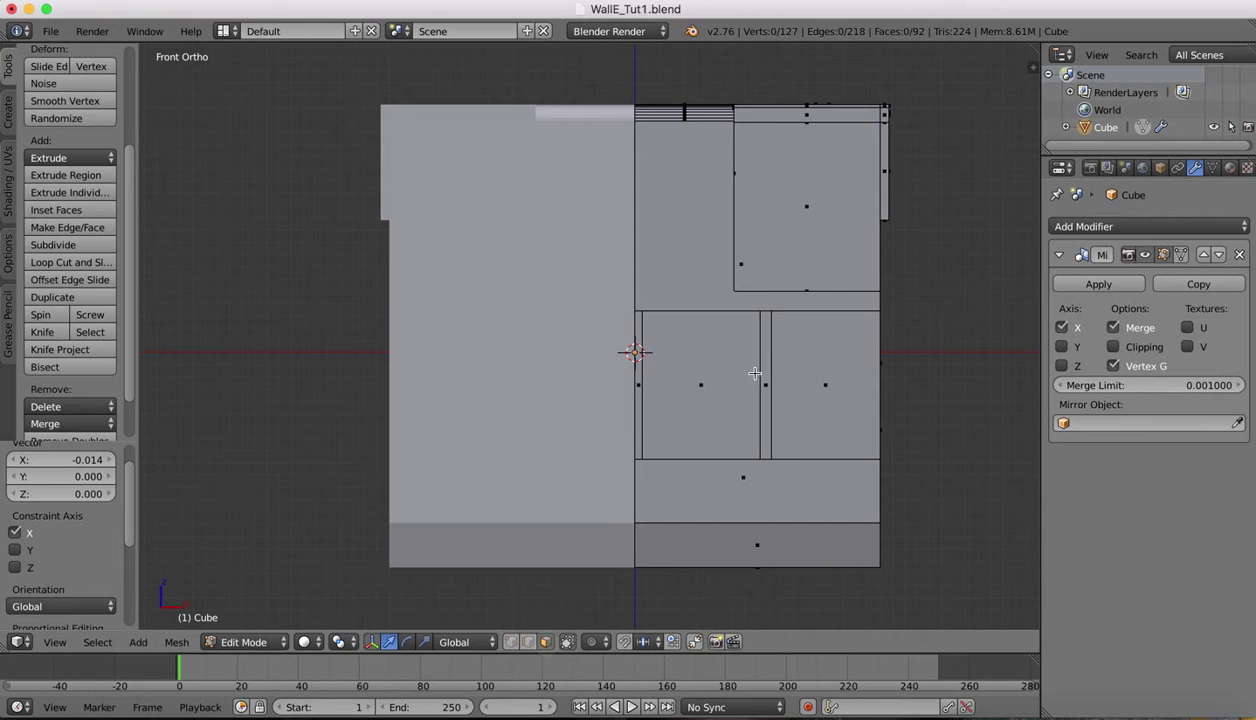
right_click(642, 401, "shift")
scroll(667, 277, "right", 3)
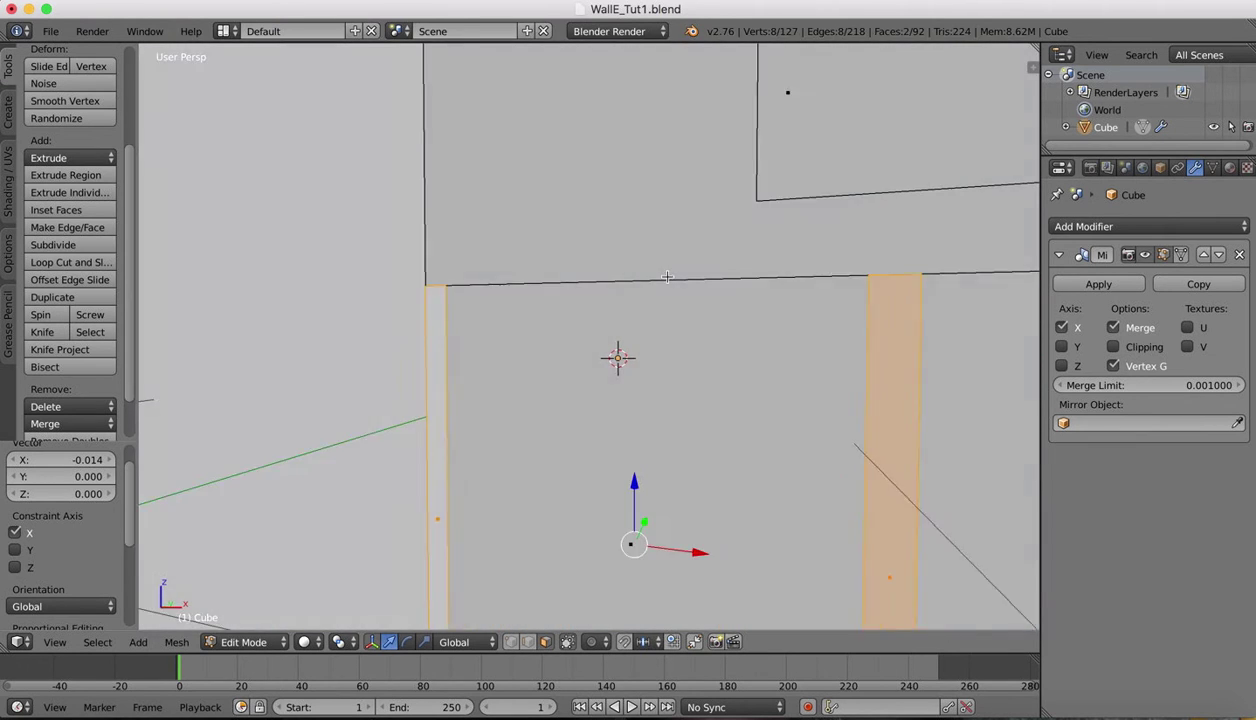
scroll(667, 277, "down", 2)
scroll(667, 277, "down", 3)
middle_click_drag(667, 277, 667, 277)
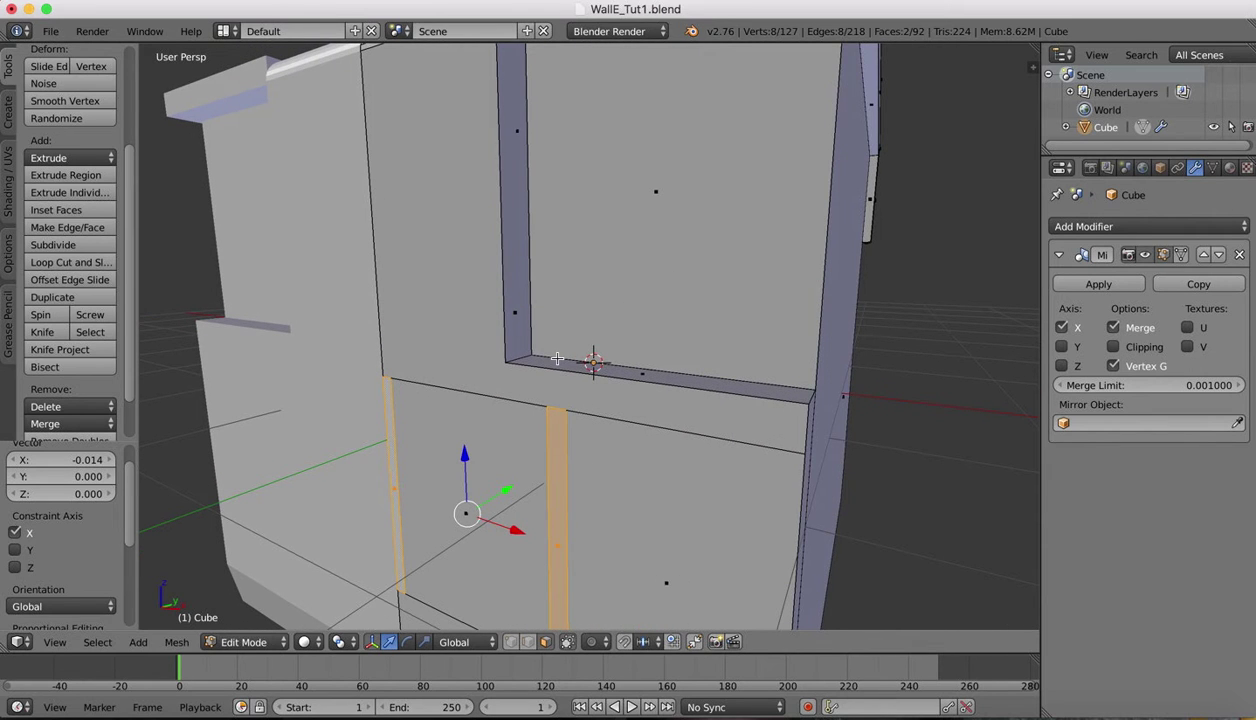
key("e")
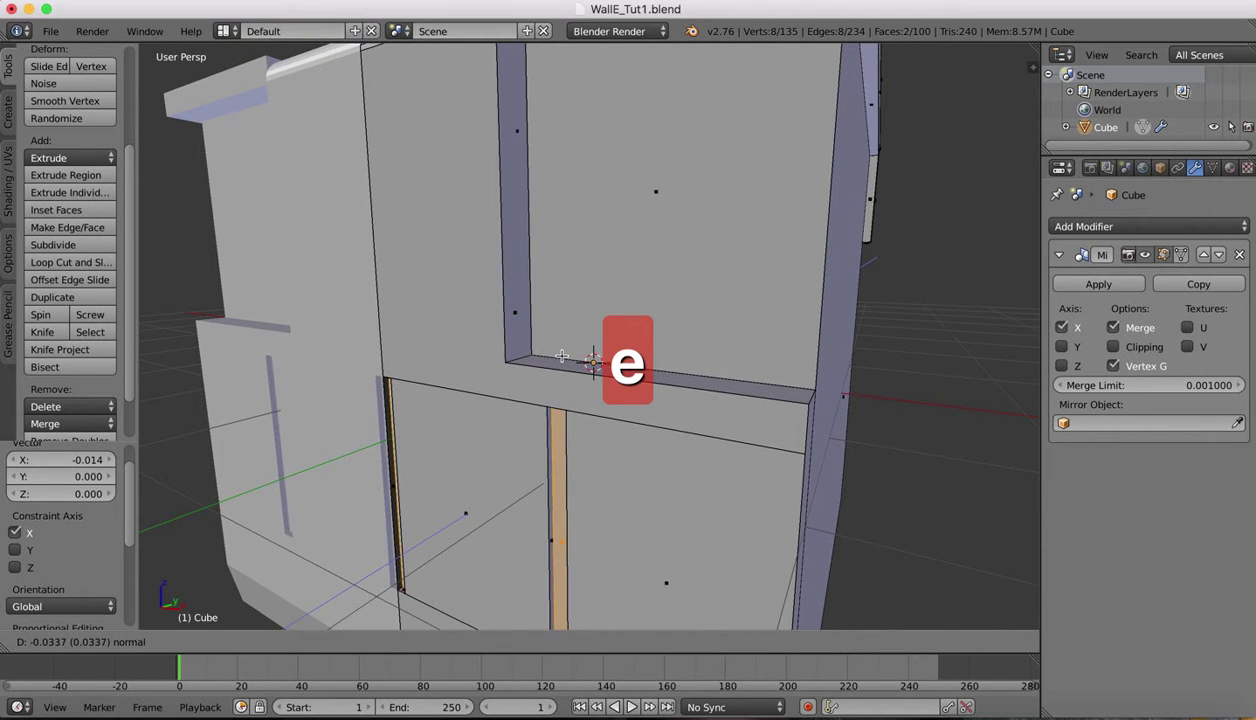
left_click(563, 355)
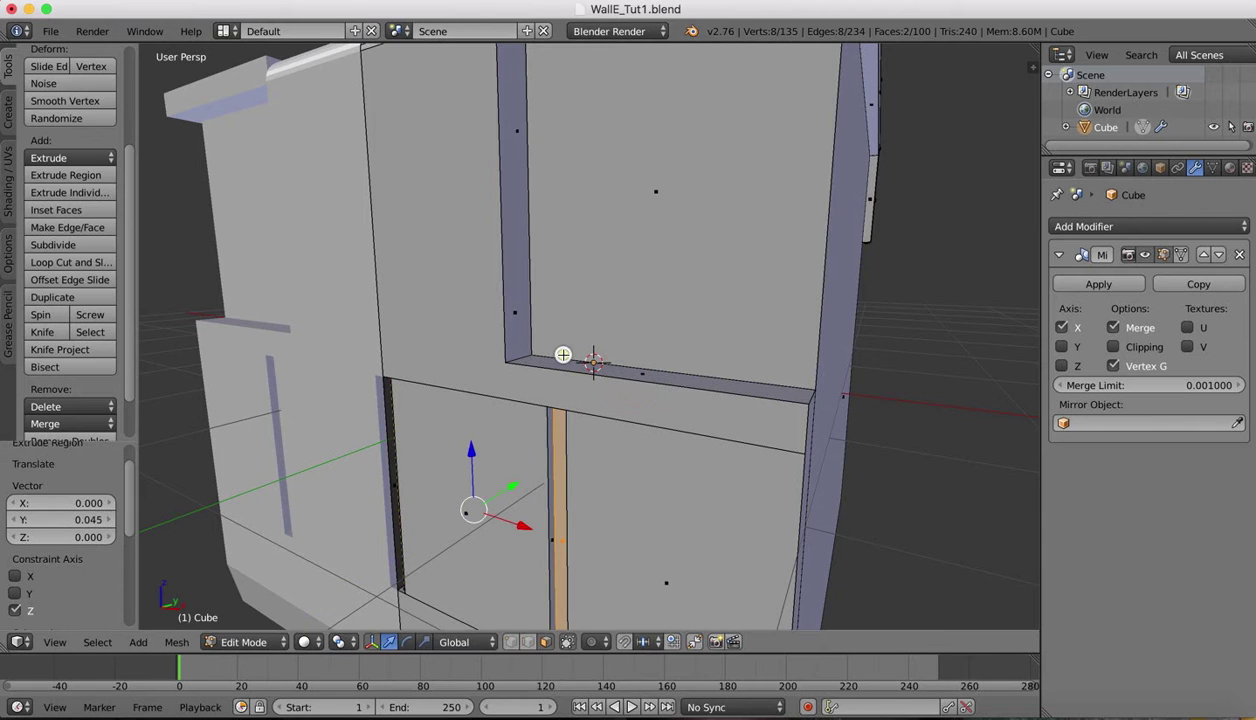
Step: Delete the centre slot's inner side face along the mirror line
right_click(385, 404)
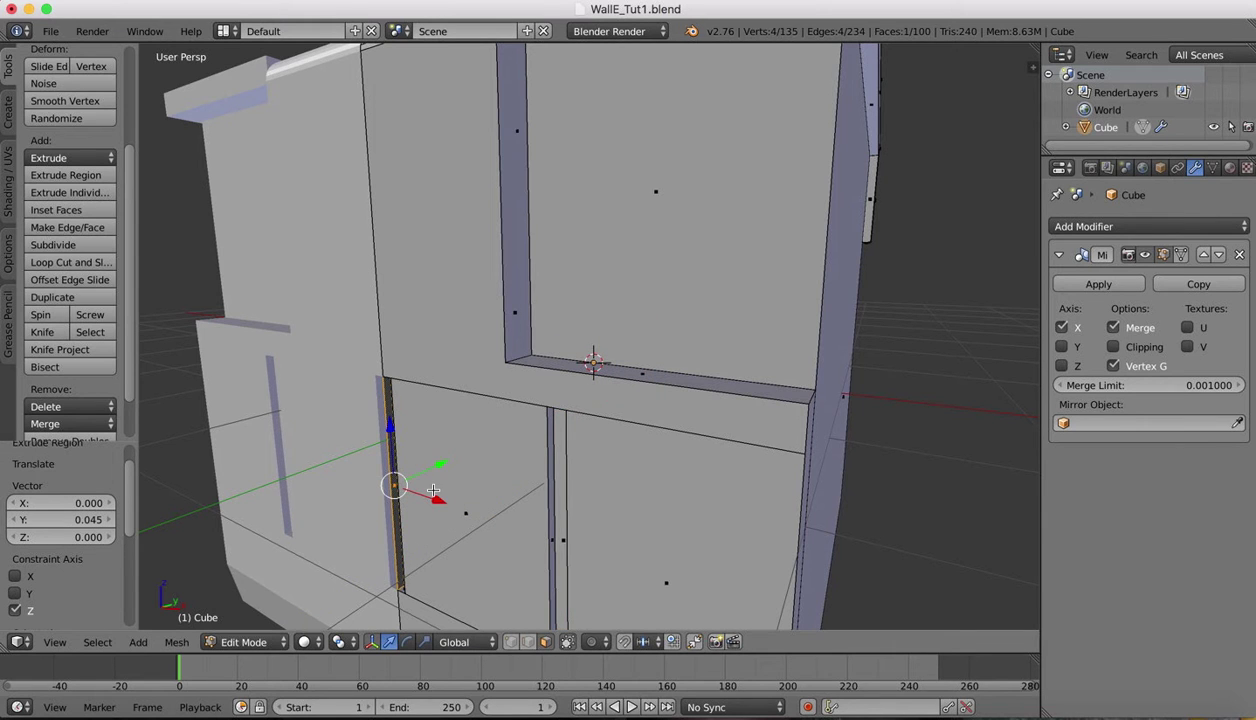
key("x")
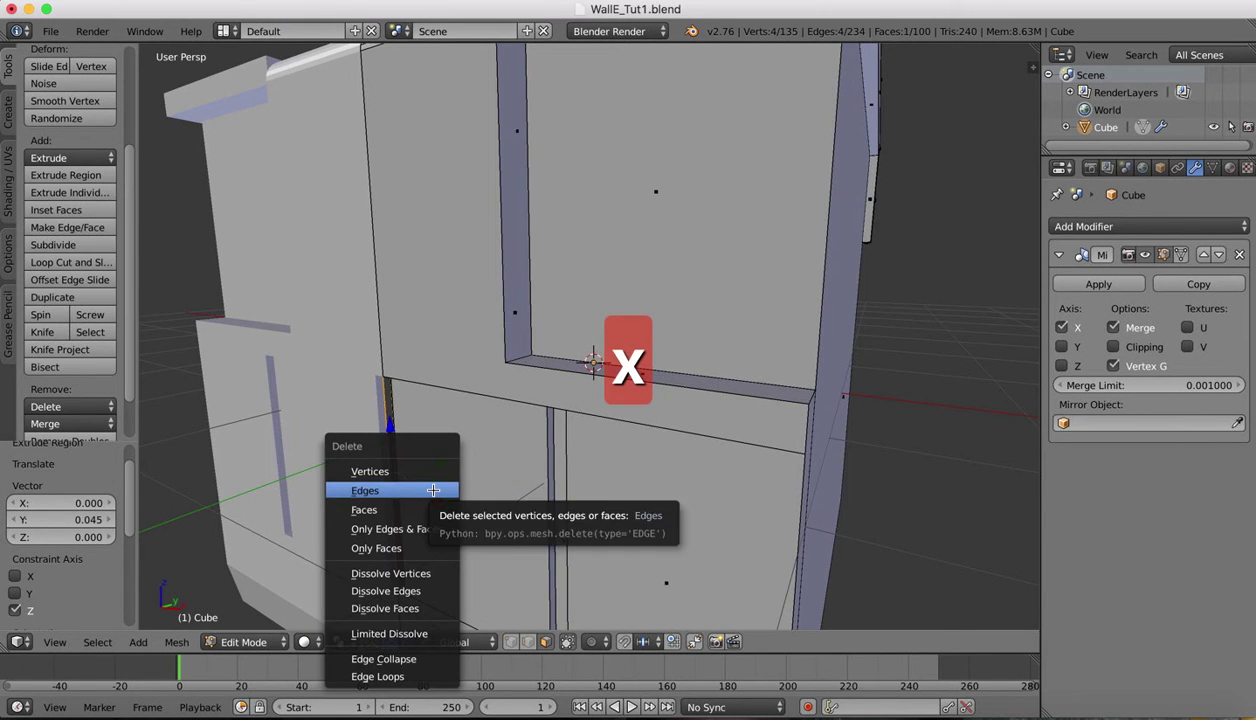
left_click(385, 508)
Step: Examine the recessed front slots on the body and compare them with the walle basic.jpg reference in Preview
middle_click_drag(454, 303, 454, 304)
scroll(454, 304, "down", 1)
scroll(454, 303, "left", 4)
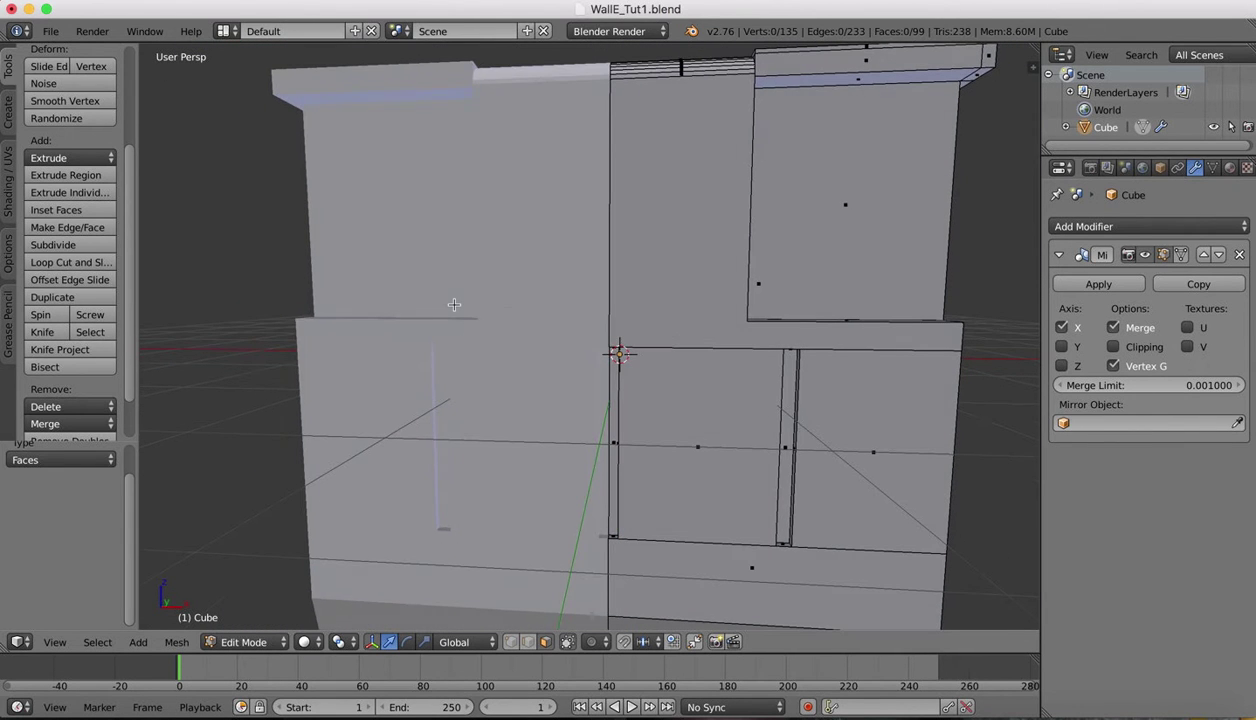
scroll(367, 394, "left", 1)
scroll(367, 394, "left", 3)
scroll(367, 394, "down", 2)
scroll(367, 394, "right", 5)
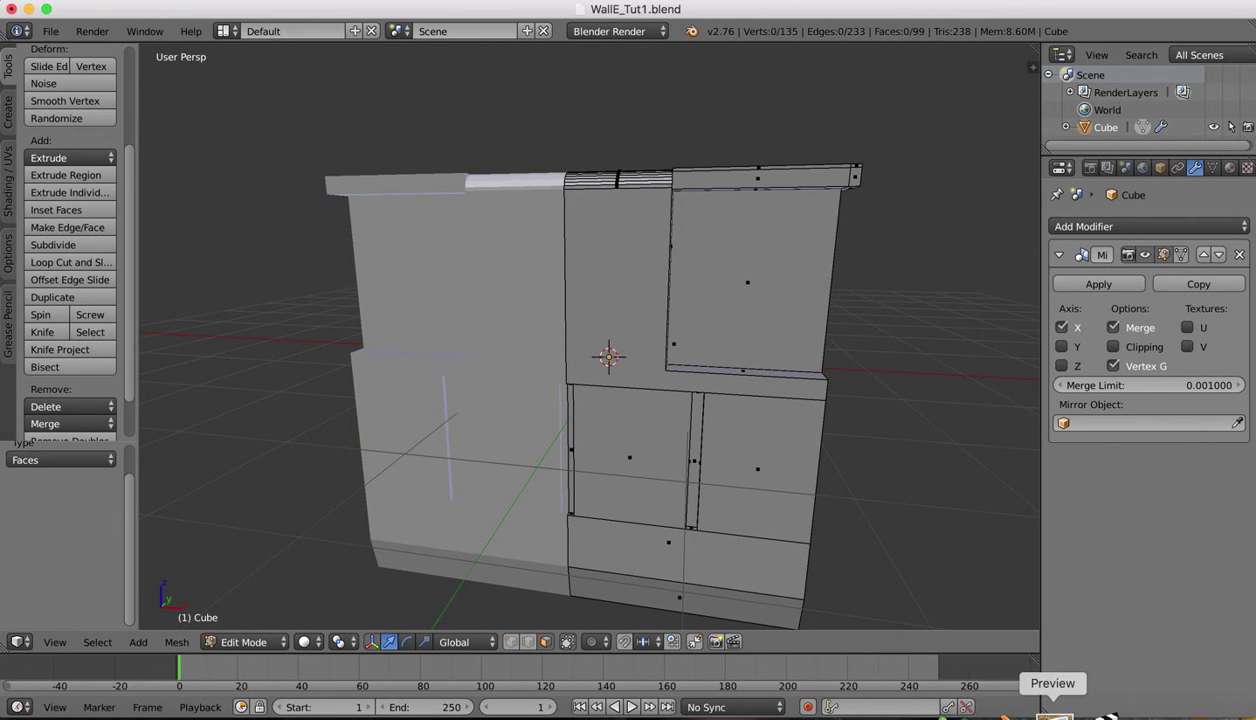
left_click(1050, 712)
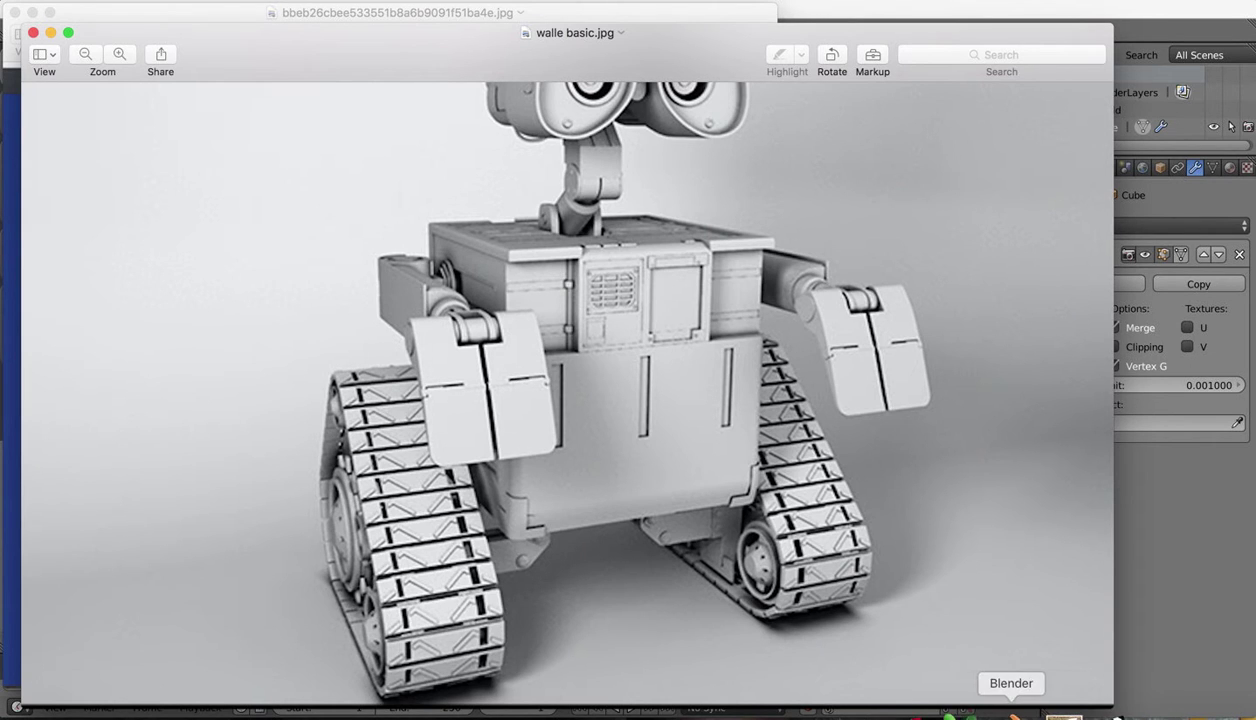
Step: Examine the body in Blender's front orthographic view and compare its upper front panels with the walle basic.jpg reference in Preview
left_click(1012, 712)
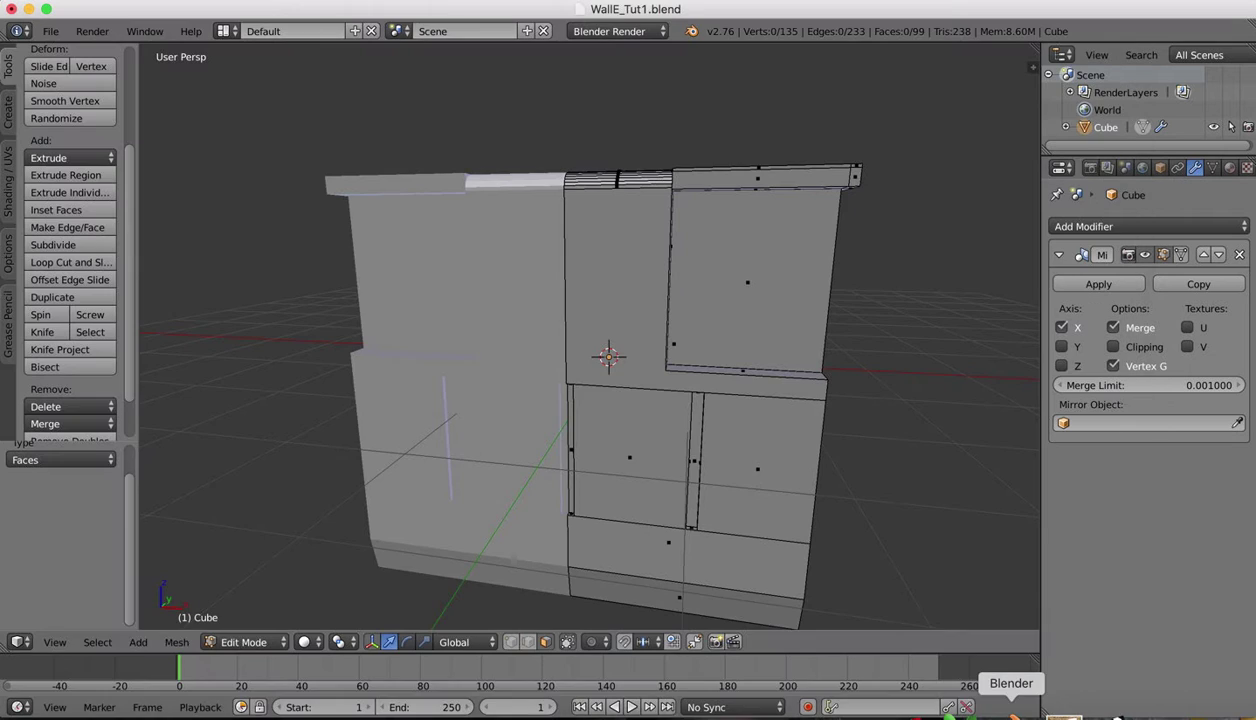
left_click(57, 642)
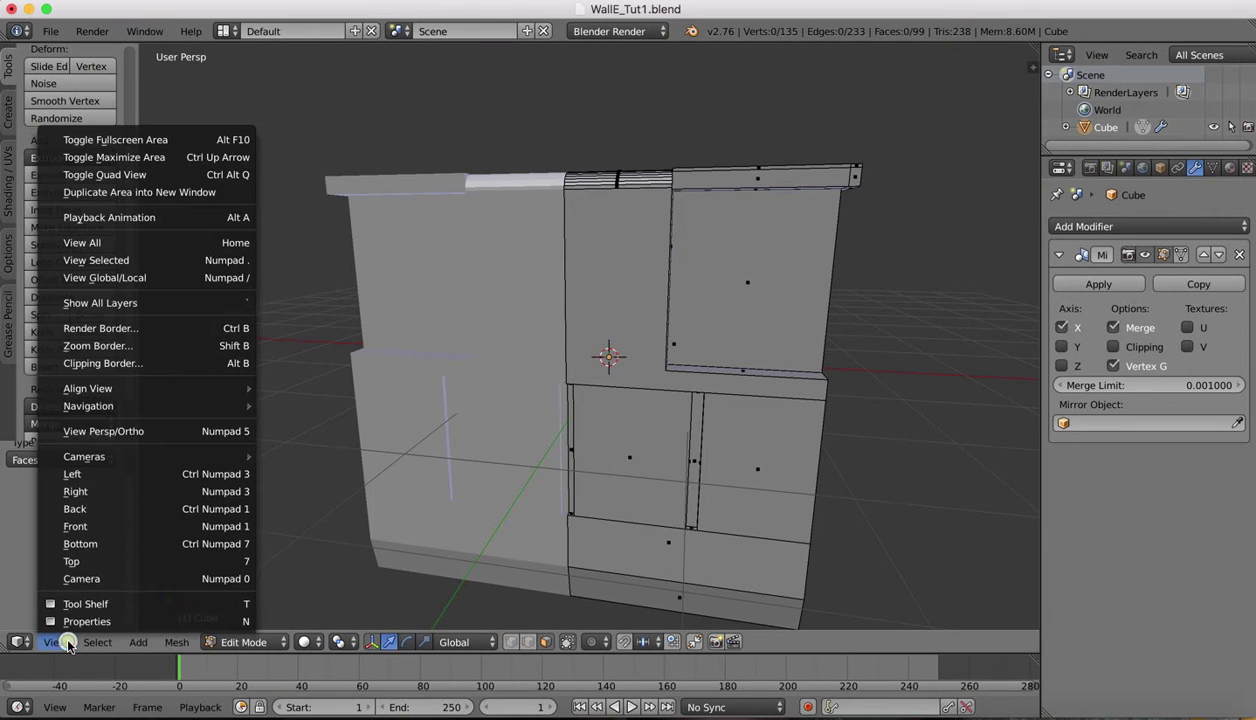
left_click(78, 526)
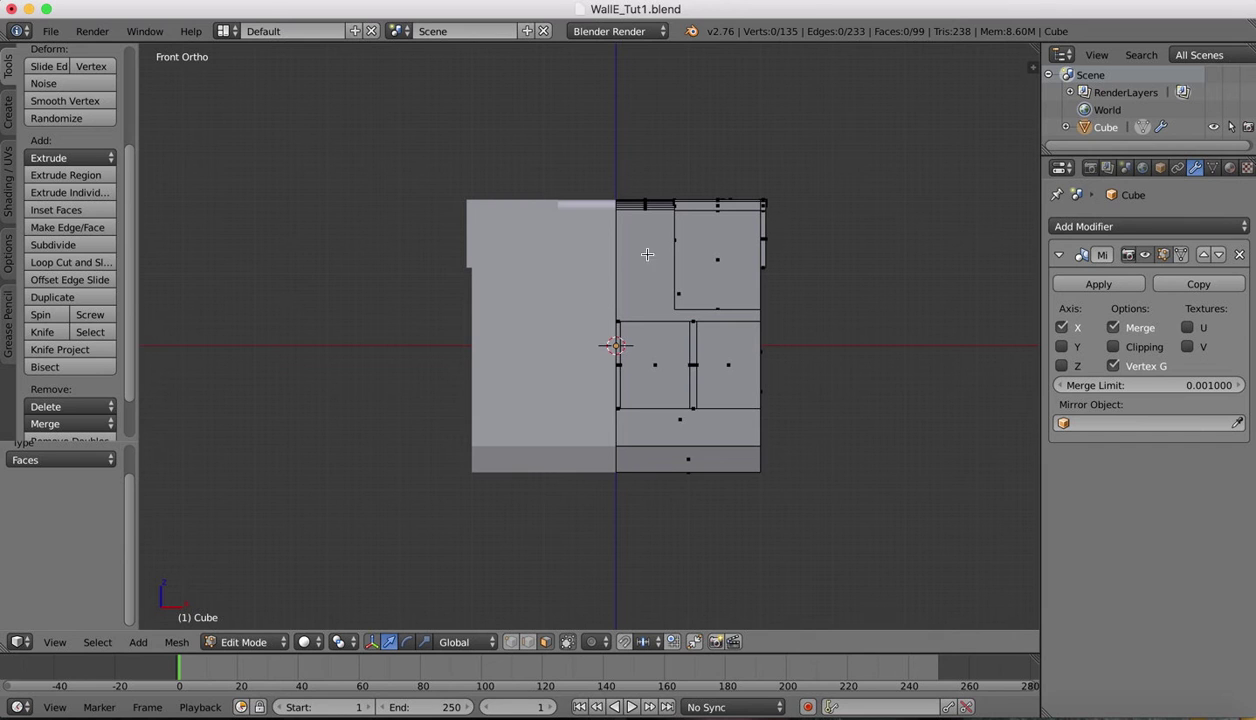
scroll(665, 227, "up", 2, "shift")
scroll(708, 251, "up", 4)
scroll(707, 246, "up", 2, "shift")
scroll(708, 250, "up", 1, "shift")
left_click(1052, 714)
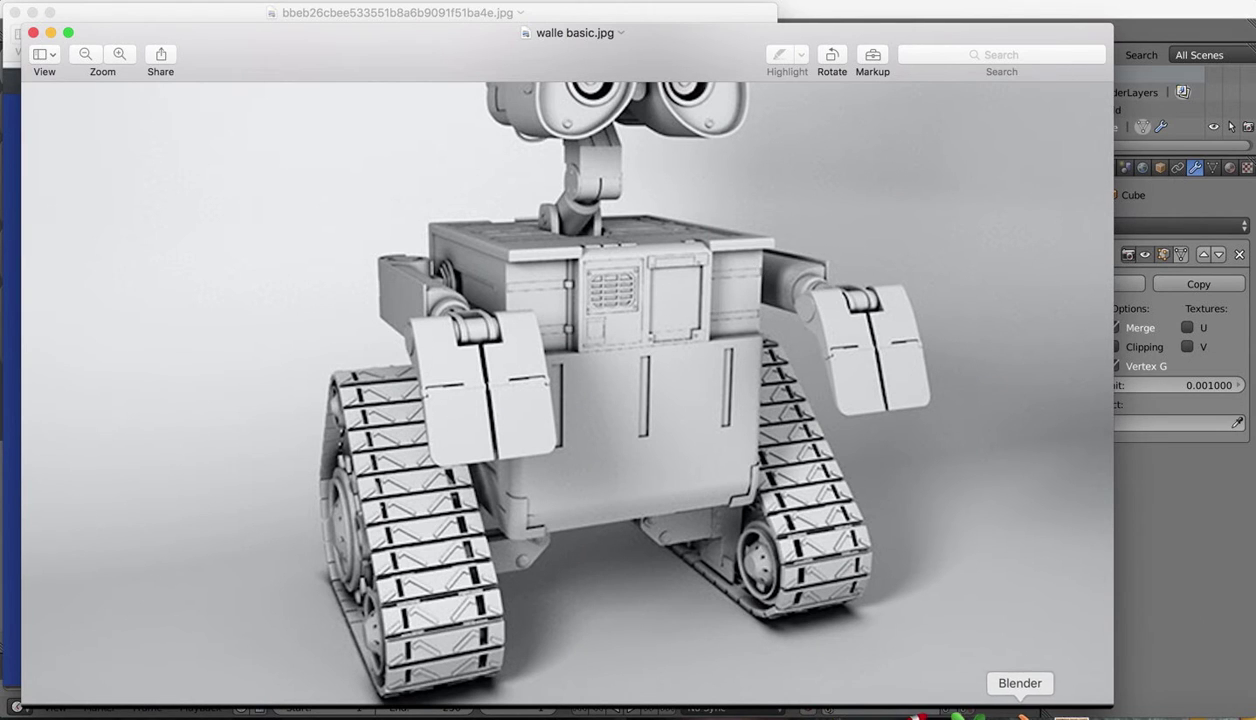
left_click(1013, 712)
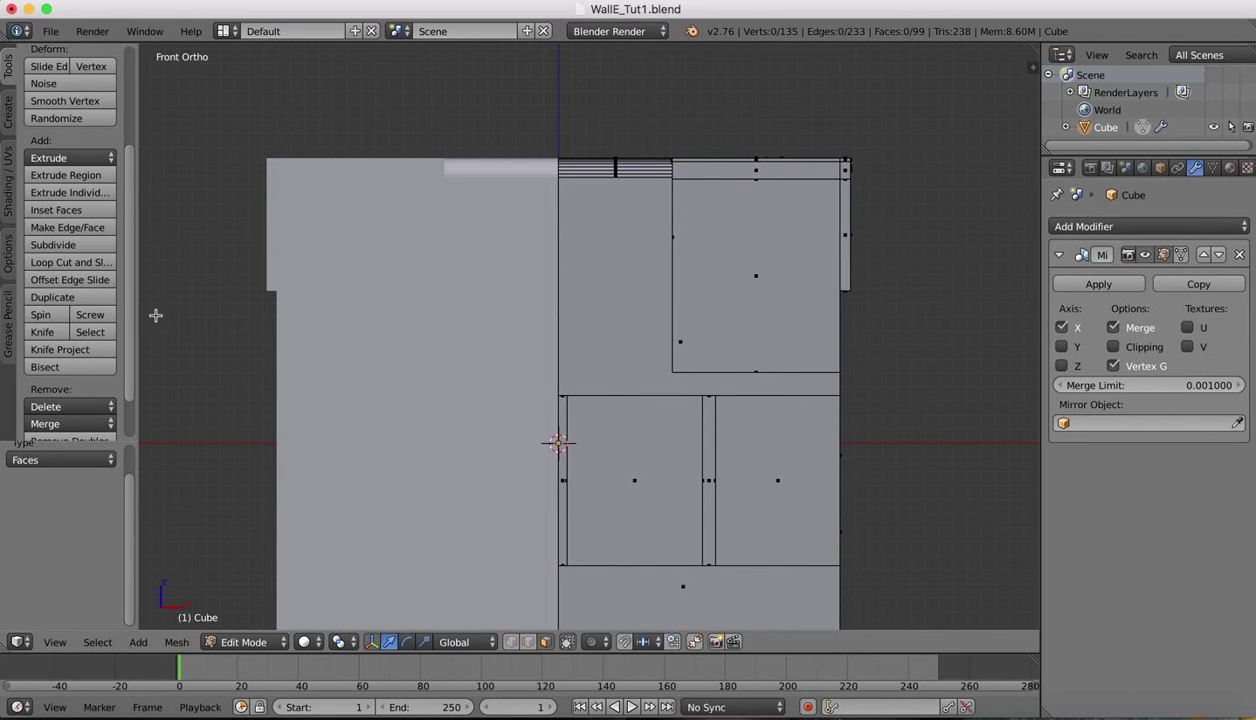
Step: Back in Blender, knife-cut a horizontal edge across the recessed upper front panel between the midpoints of its vertical sides
left_click(44, 332)
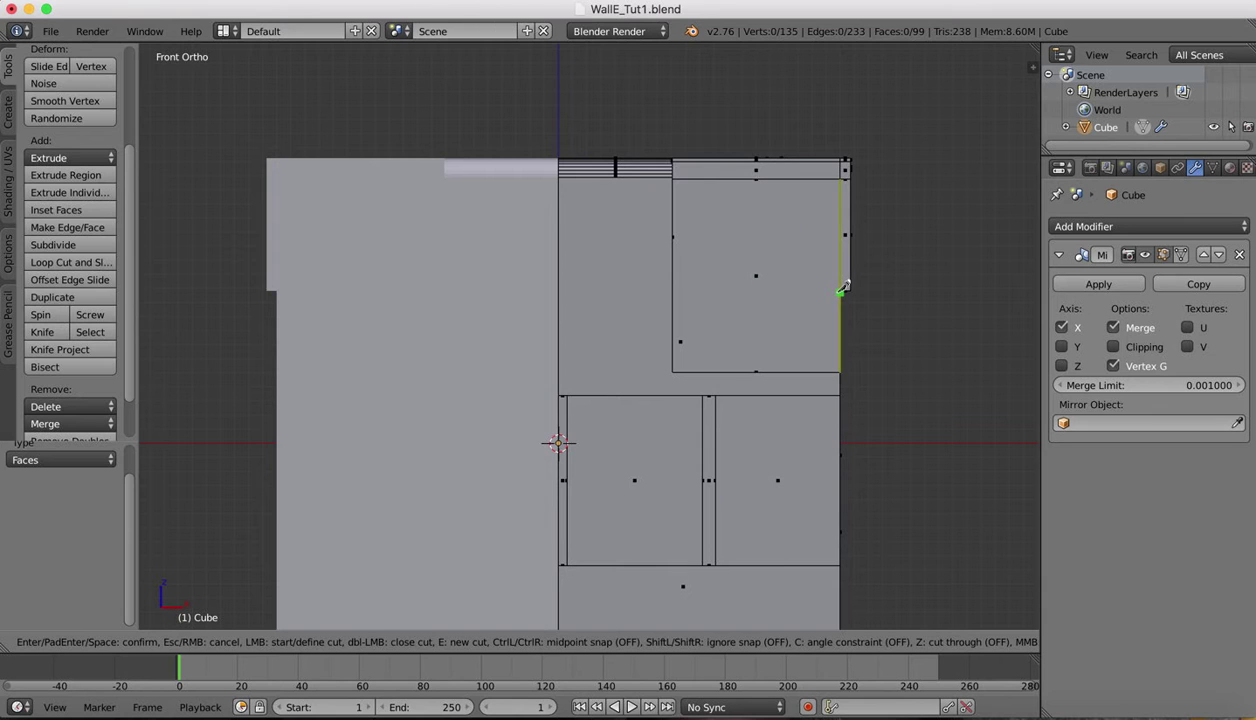
middle_click_drag(771, 241, 771, 239)
scroll(771, 239, "down", 3)
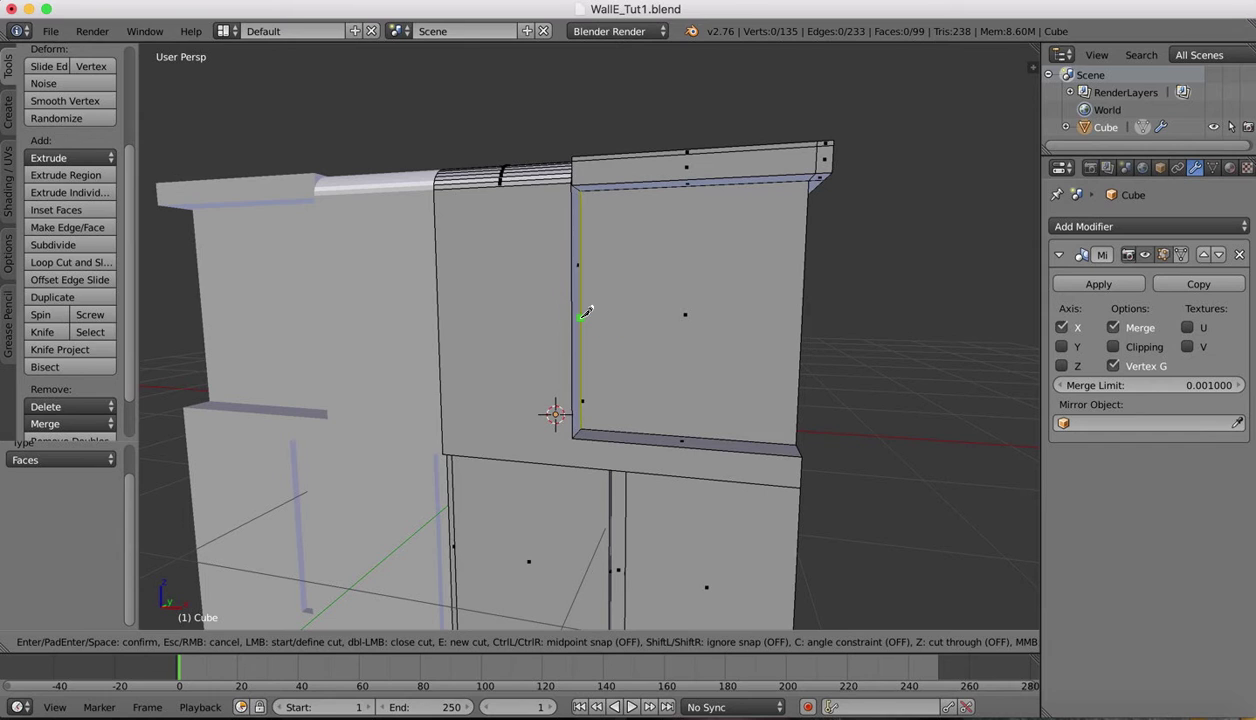
key("ctrl")
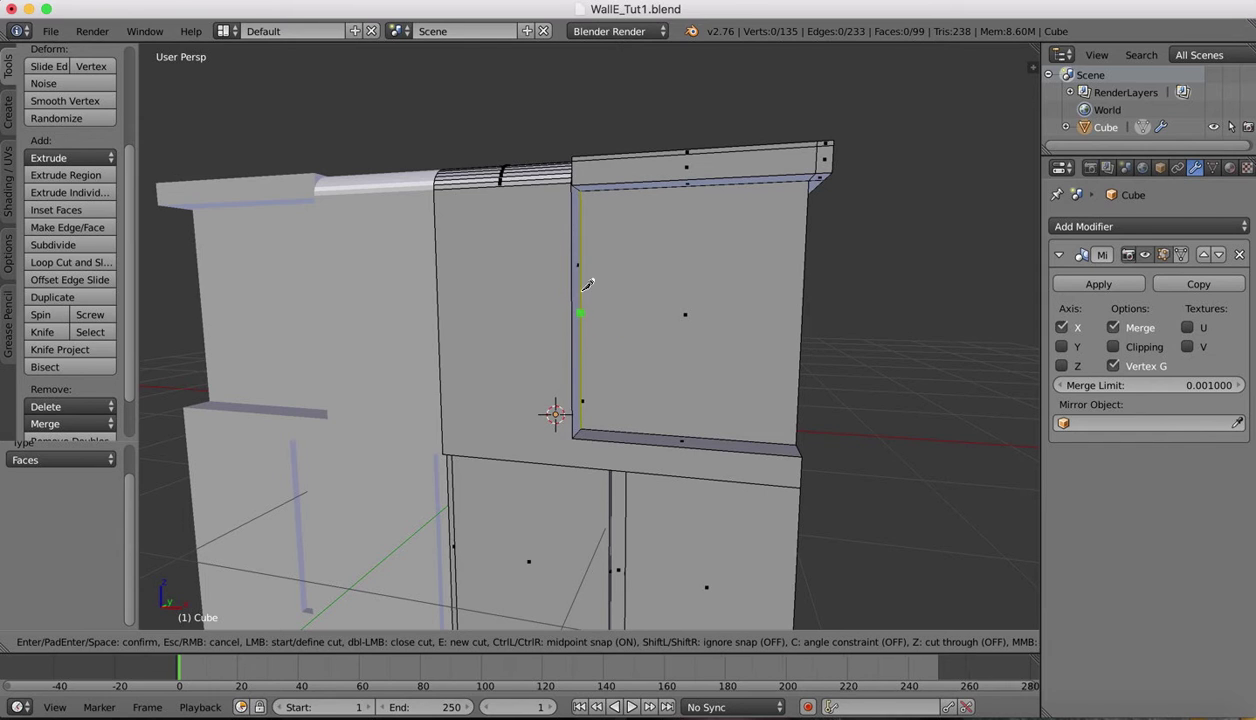
left_click(581, 316)
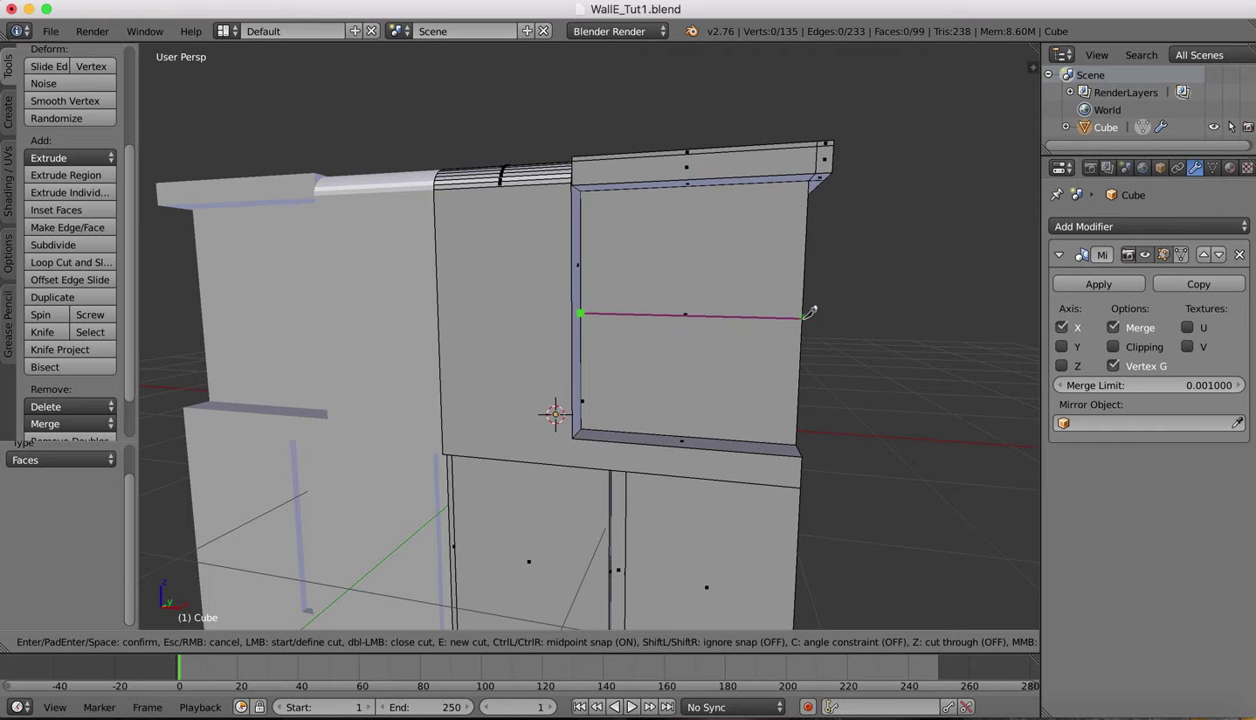
left_click(804, 316)
key("Return")
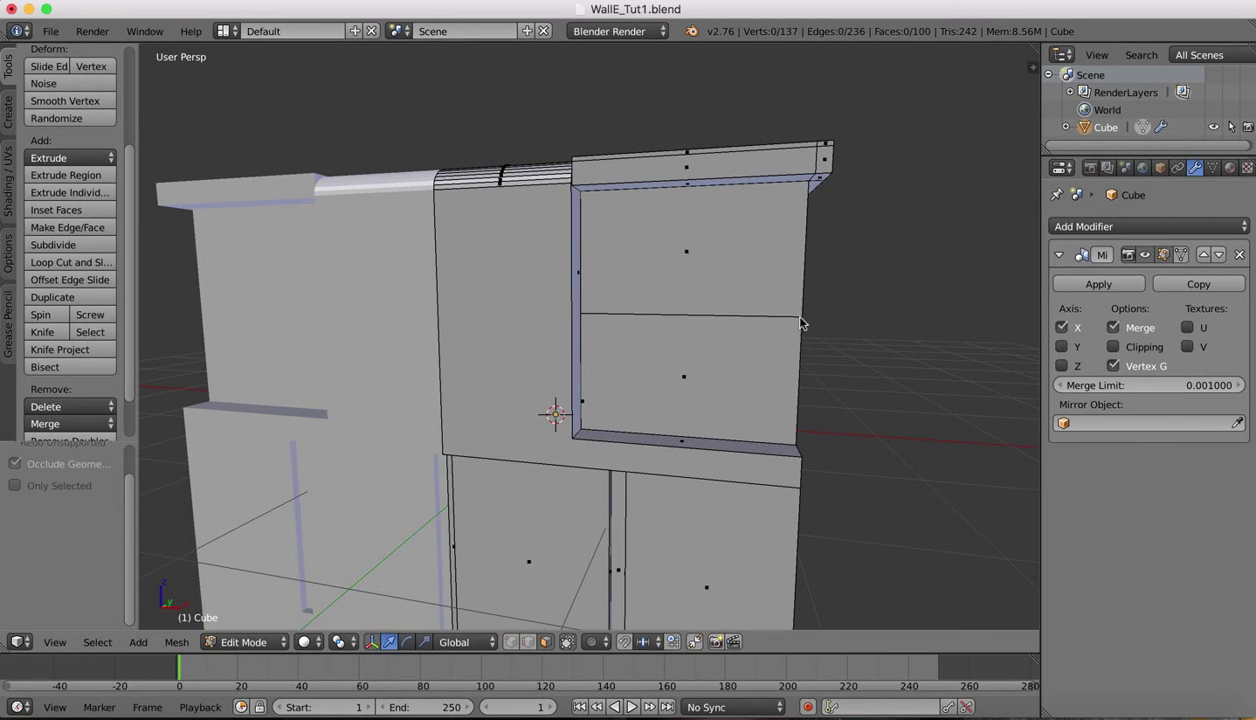
Step: Select the new horizontal edge in edge mode, move it about 0.355 along Z, and check it against the reference image
right_click(729, 314)
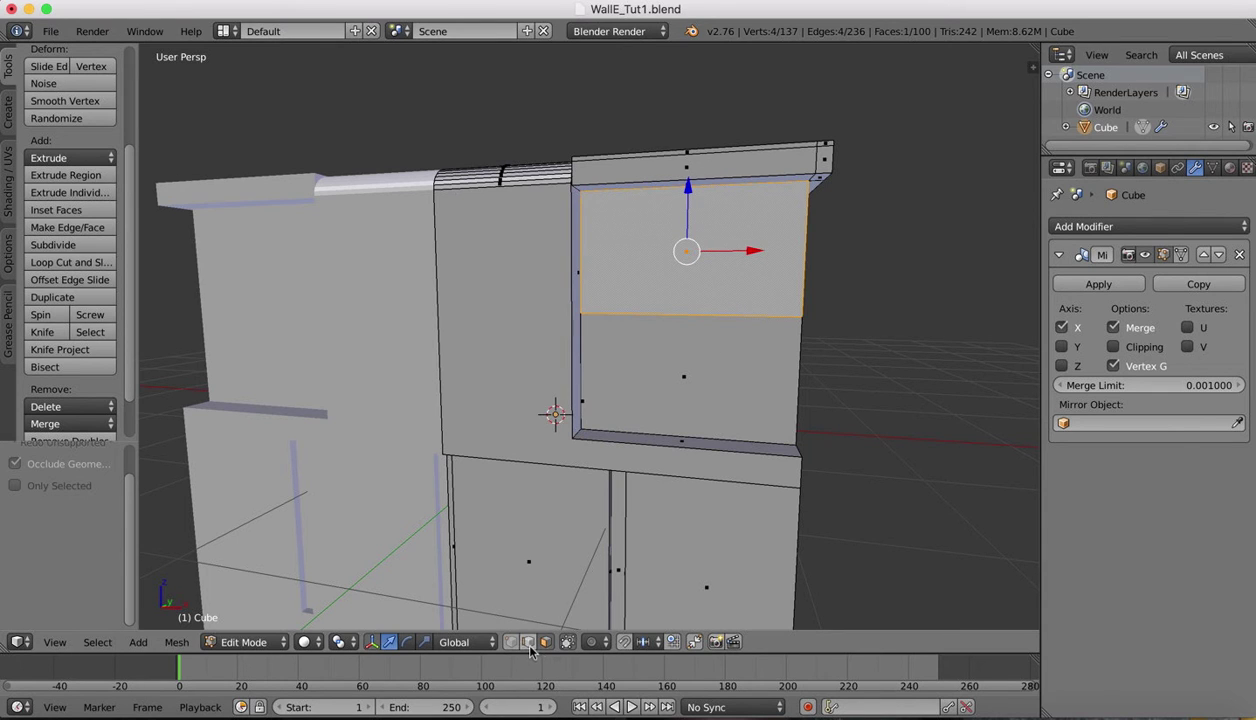
right_click(660, 310)
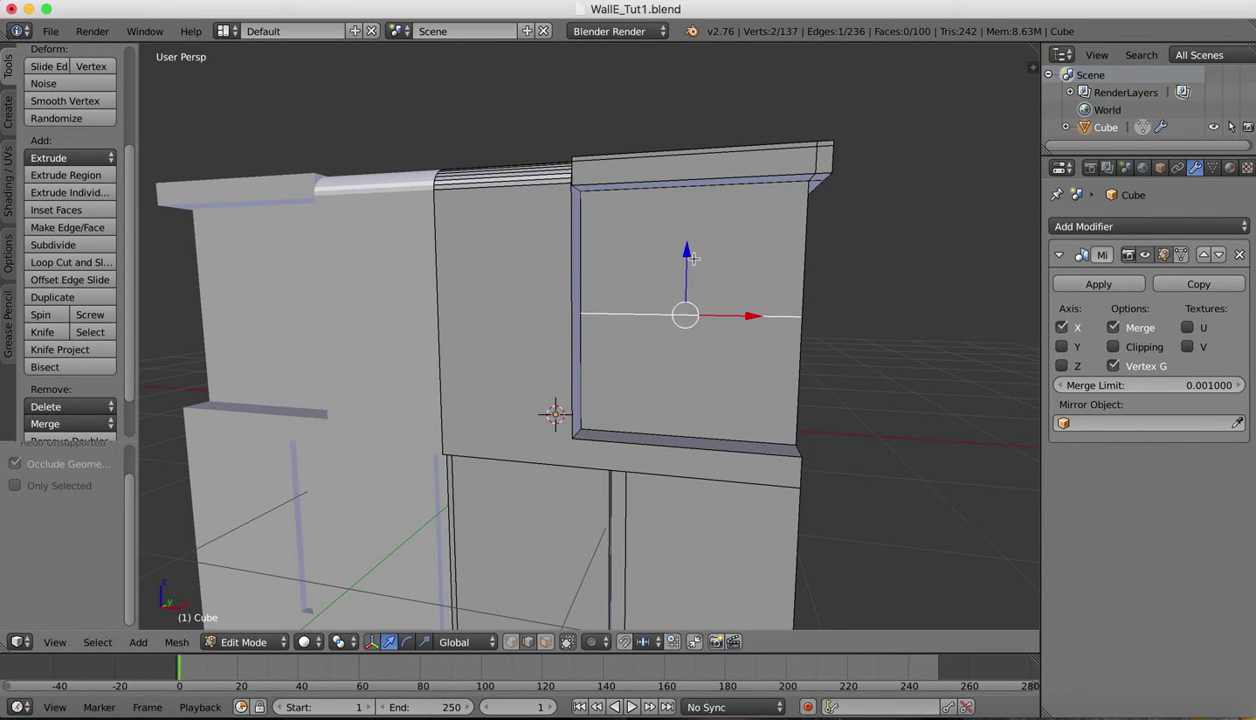
left_click_drag(686, 253, 681, 186)
left_click(1045, 714)
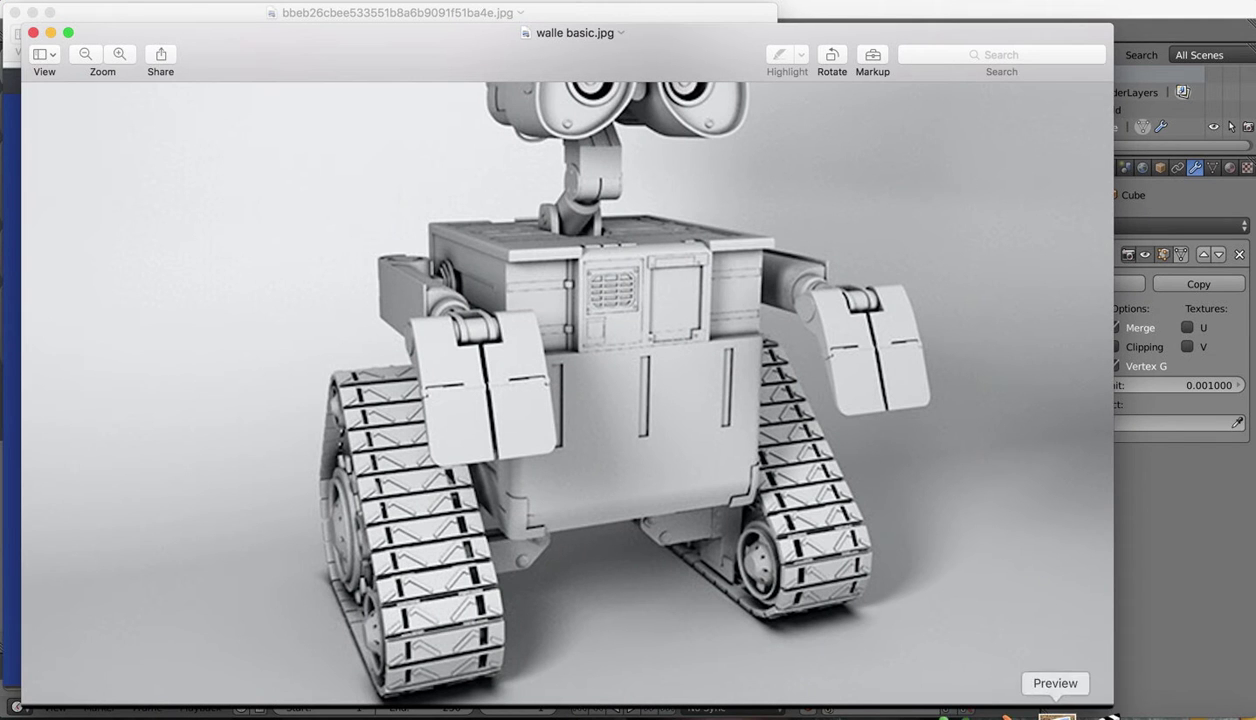
left_click(1079, 714)
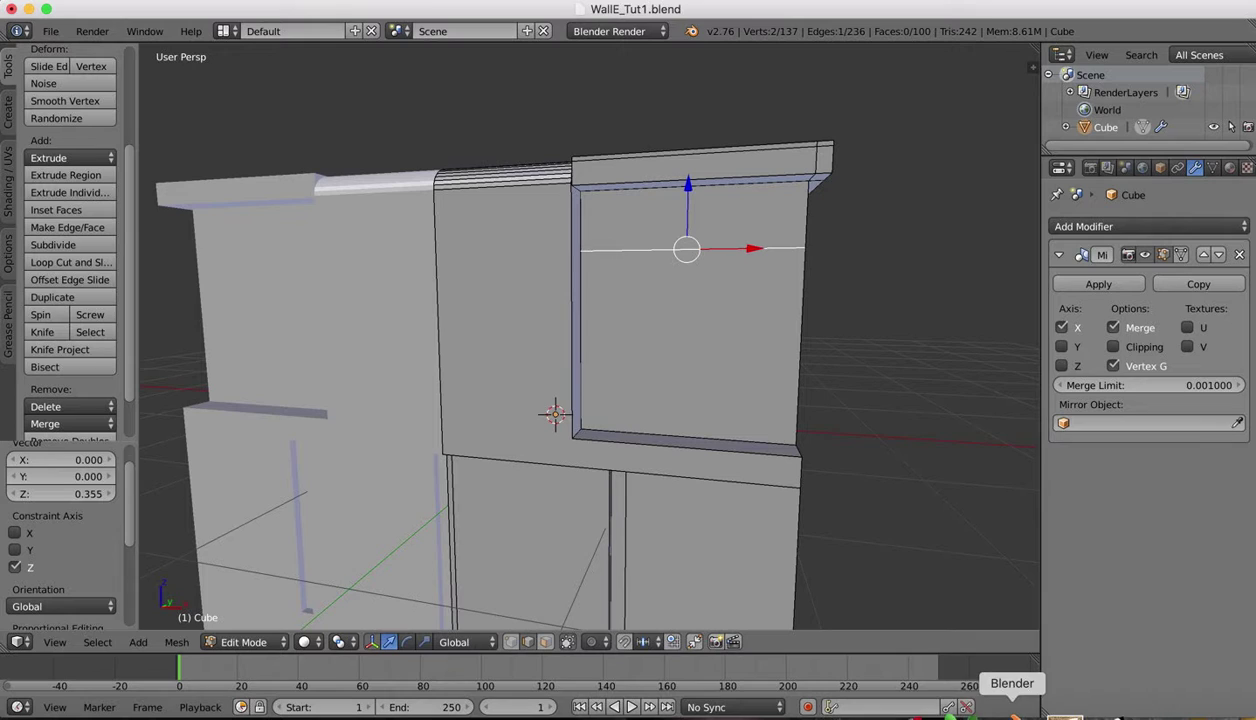
Step: Knife-cut a second horizontal edge midway across the panel's lower section and move it about 0.505 along Z to just below the first
left_click(42, 332)
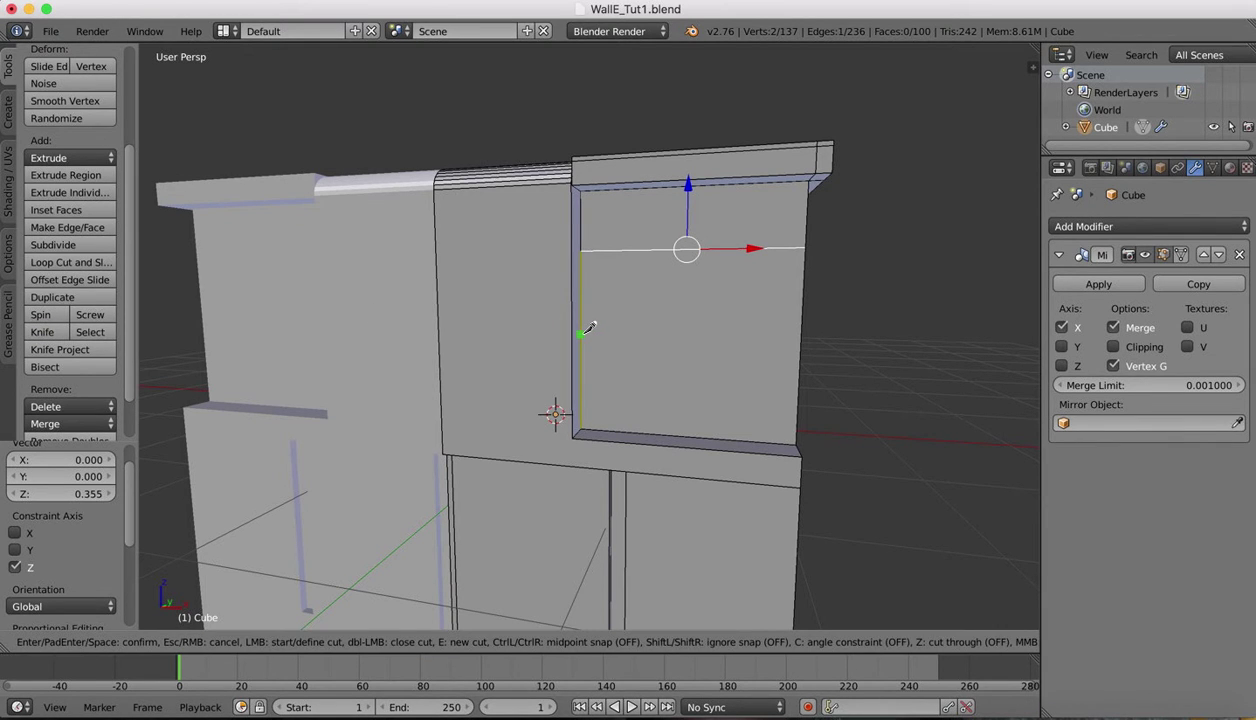
key("ctrl")
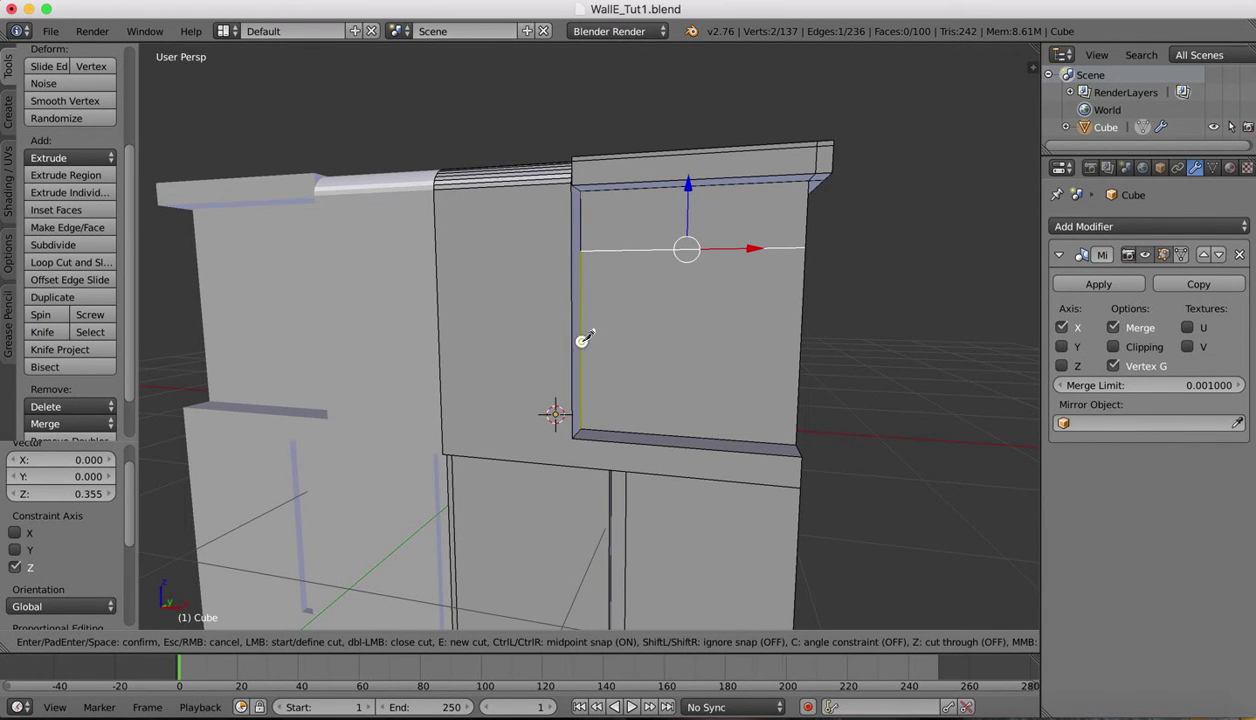
left_click(581, 343)
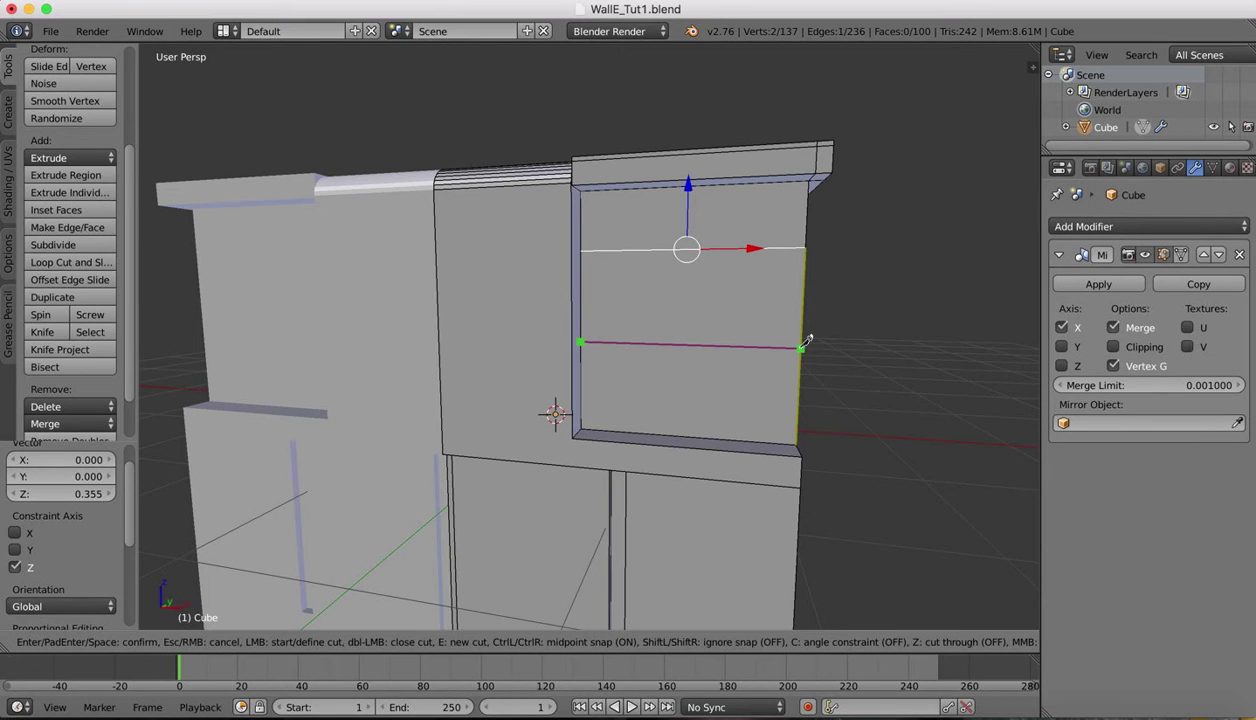
left_click(801, 347)
key("Return")
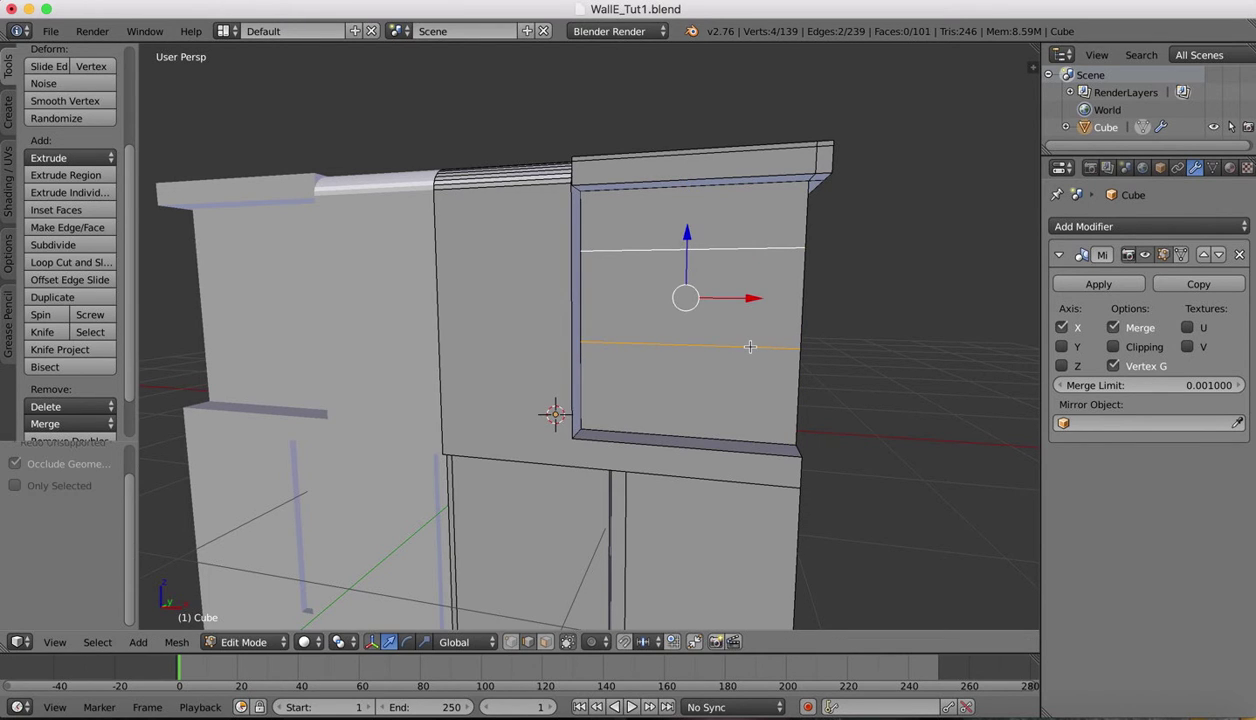
right_click(750, 346)
left_click_drag(685, 283, 684, 190)
Step: Knife-cut a third horizontal edge midway across the panel's lower section and move it about -0.277 along Z, checking the reference image
left_click(45, 332)
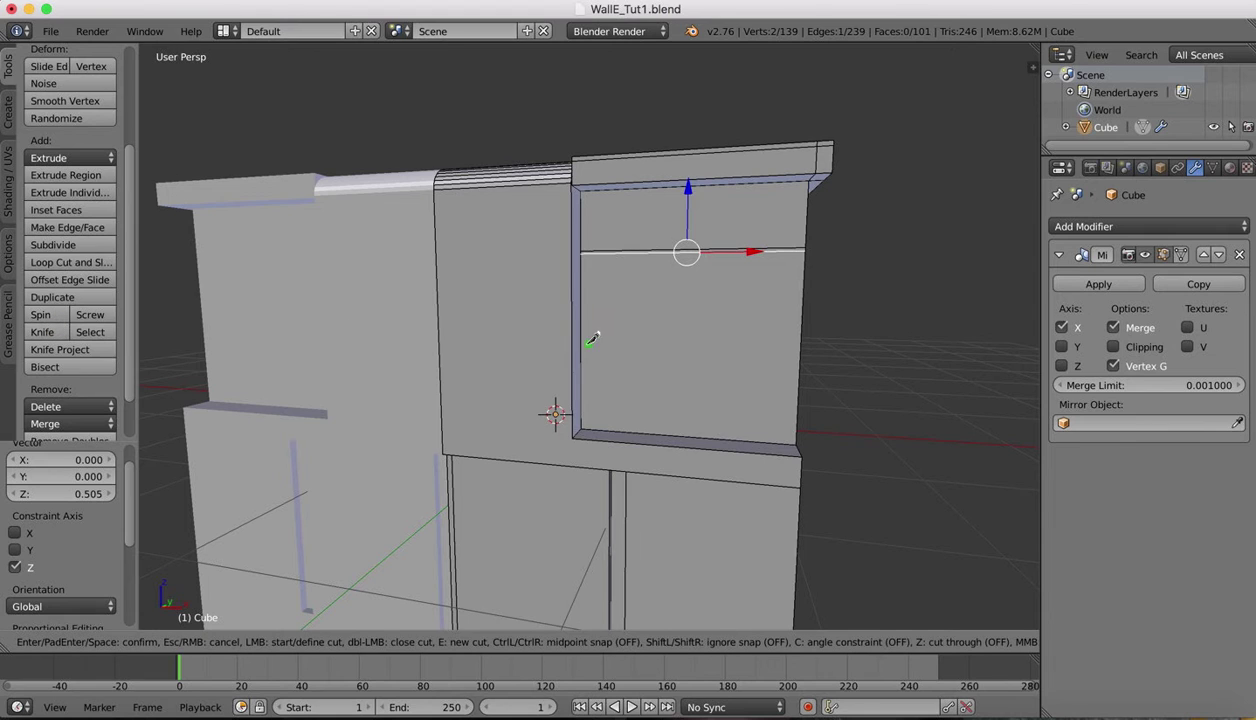
key("ctrl")
left_click(581, 344)
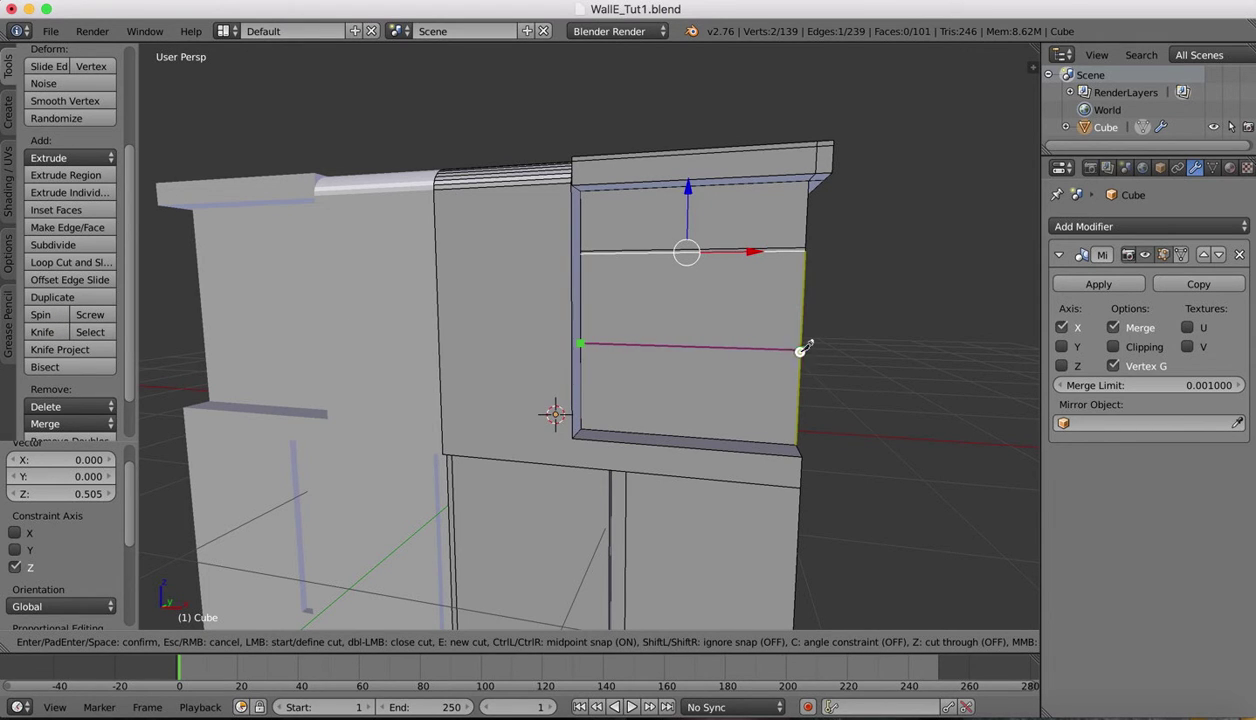
key("Return")
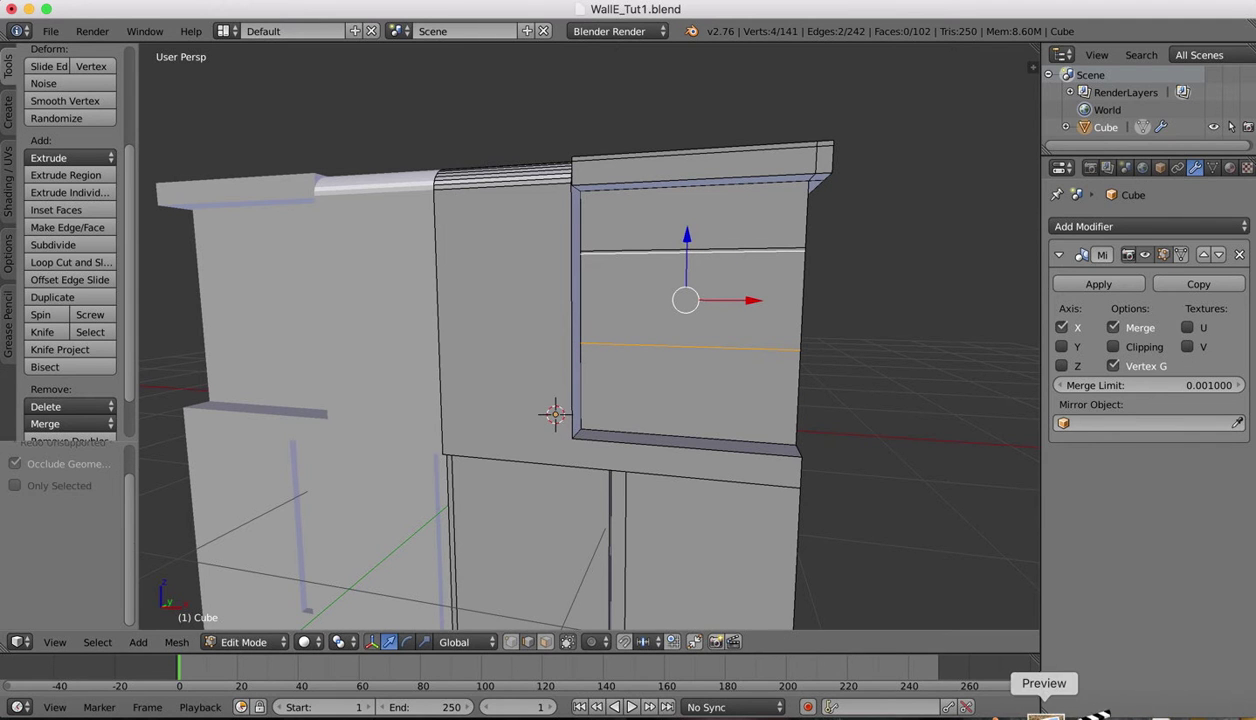
left_click(1045, 700)
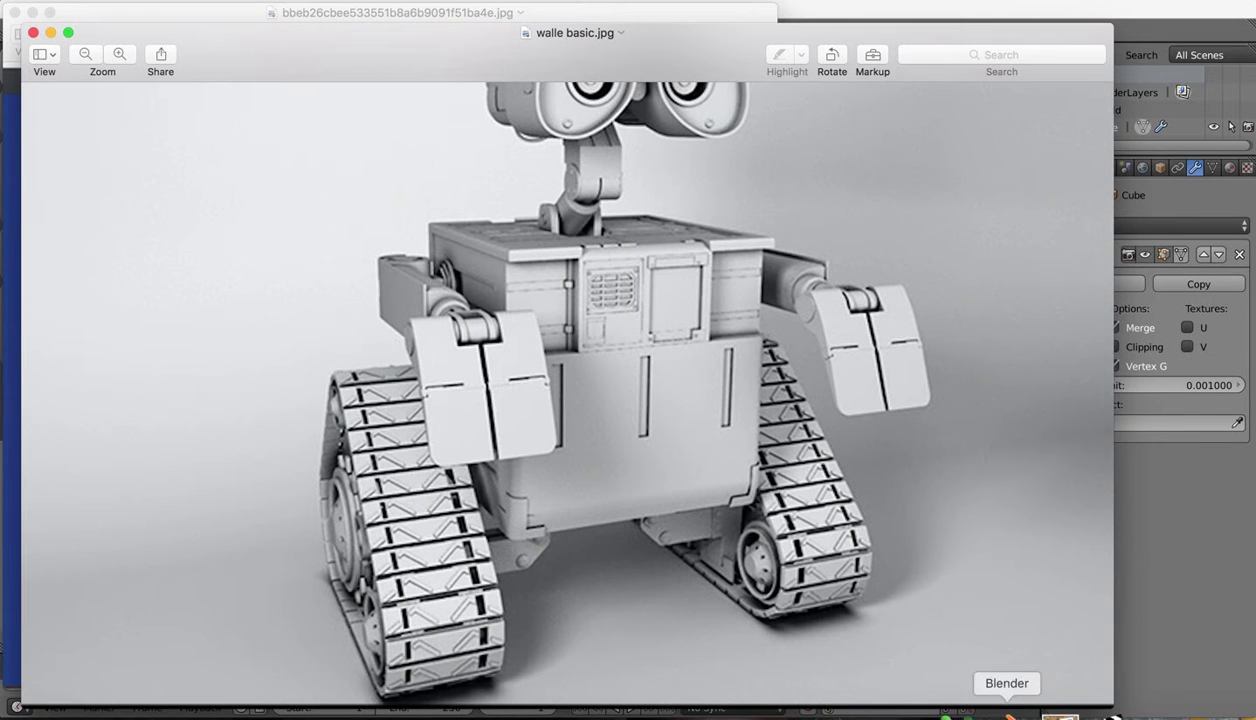
left_click(1015, 712)
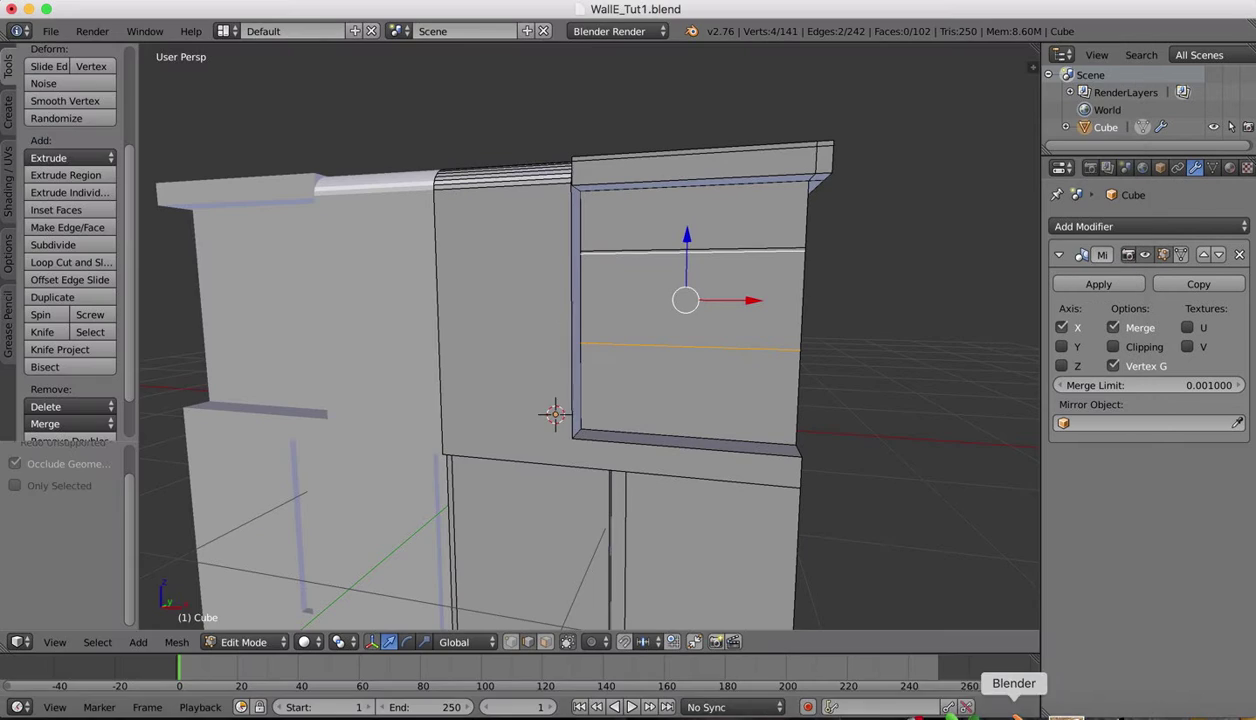
right_click(673, 350)
left_click_drag(687, 283, 683, 333)
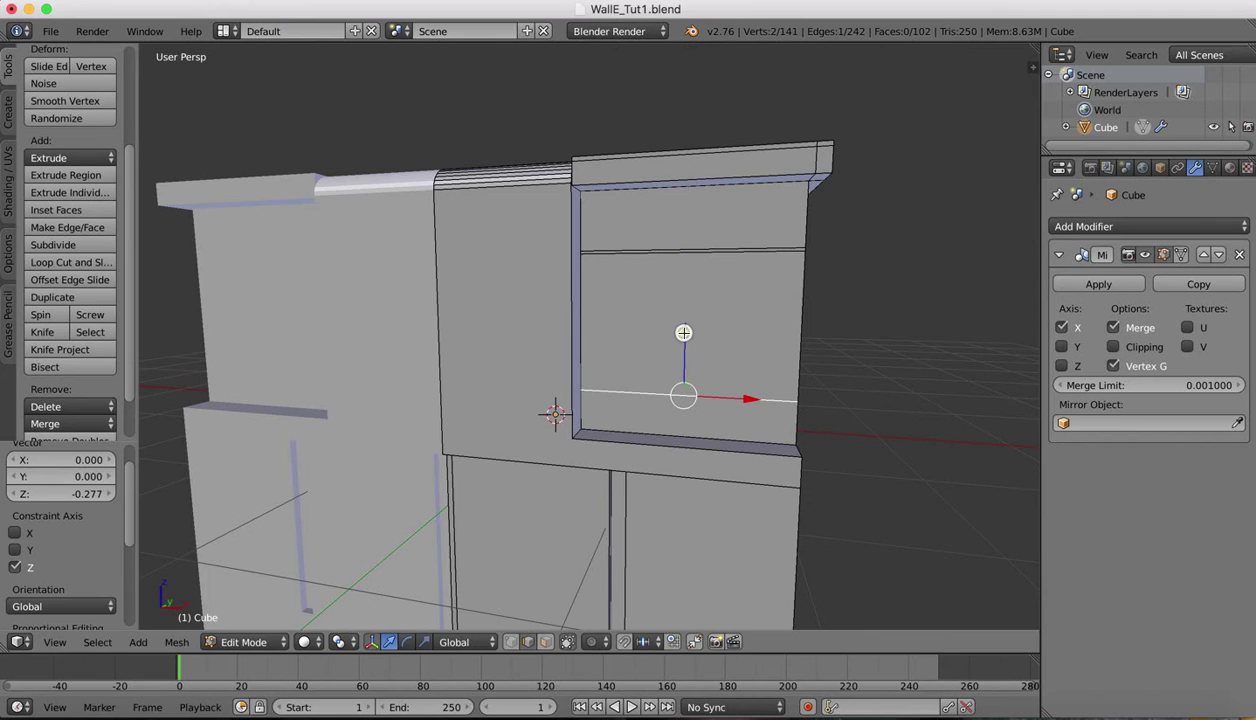
Step: Knife-cut a fourth horizontal edge across the panel's middle section between the midpoints of its vertical sides
left_click(50, 334)
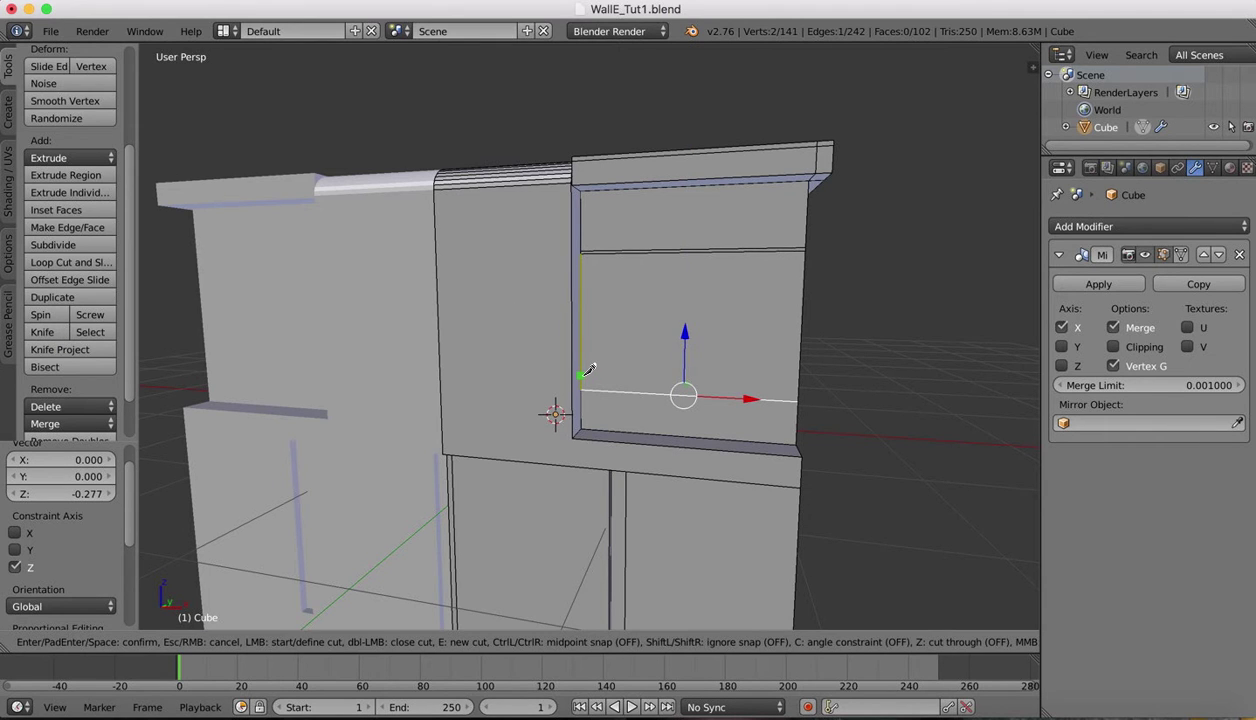
right_click(589, 370)
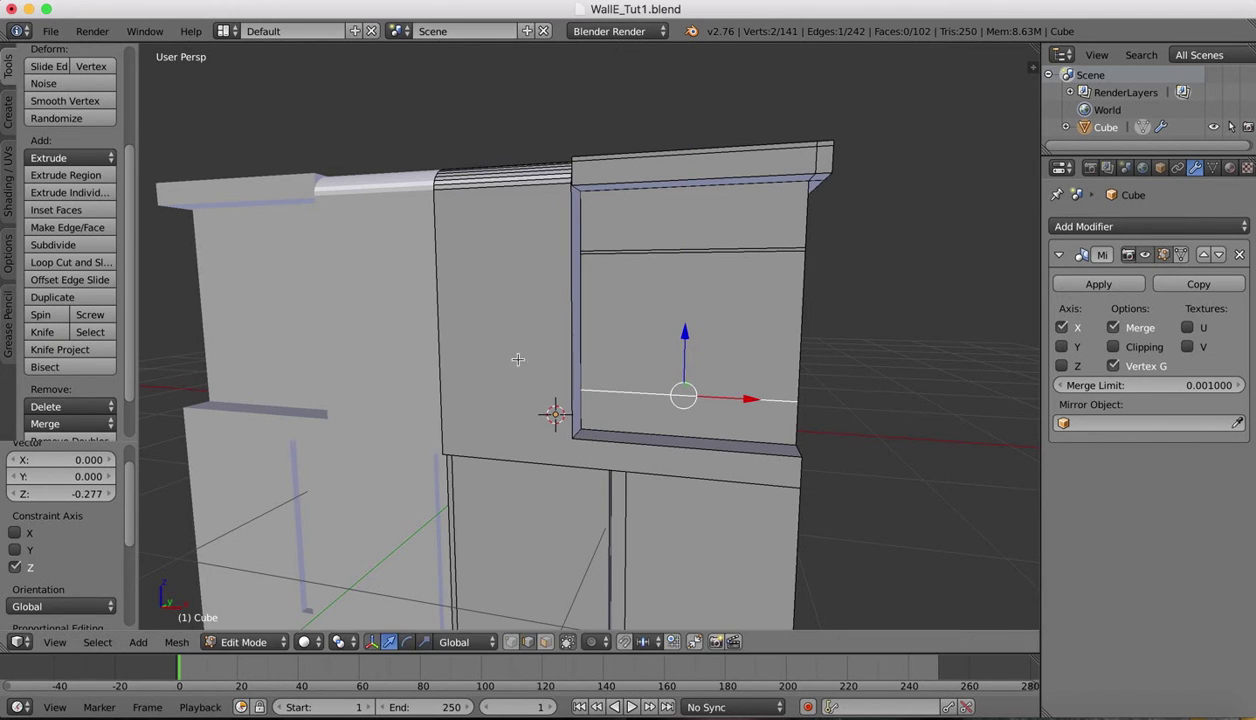
left_click(43, 331)
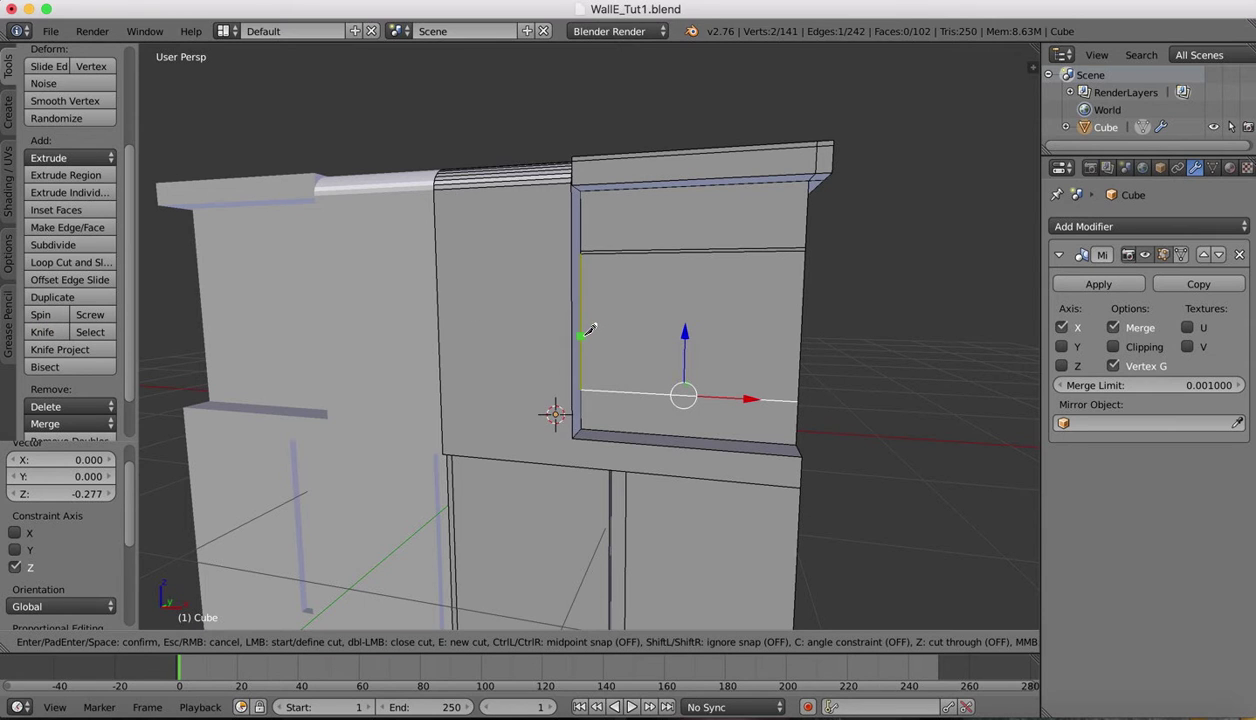
key("ctrl")
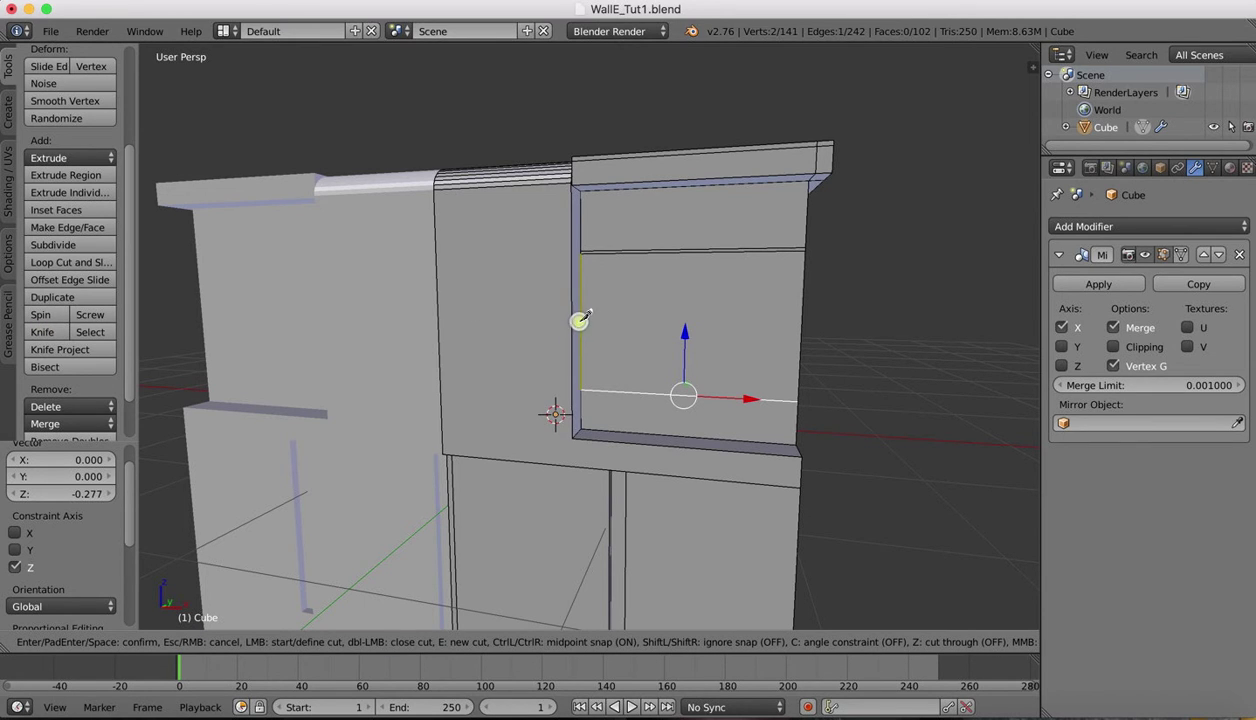
left_click(580, 323)
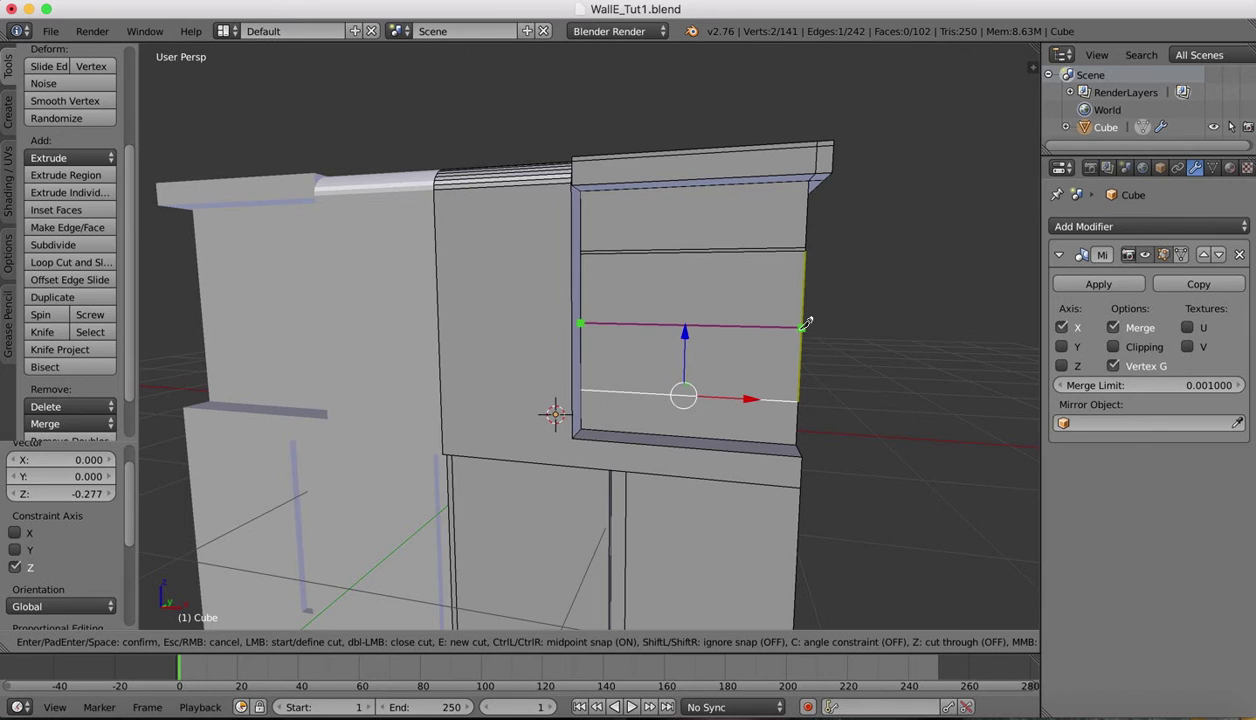
left_click(803, 325)
key("Return")
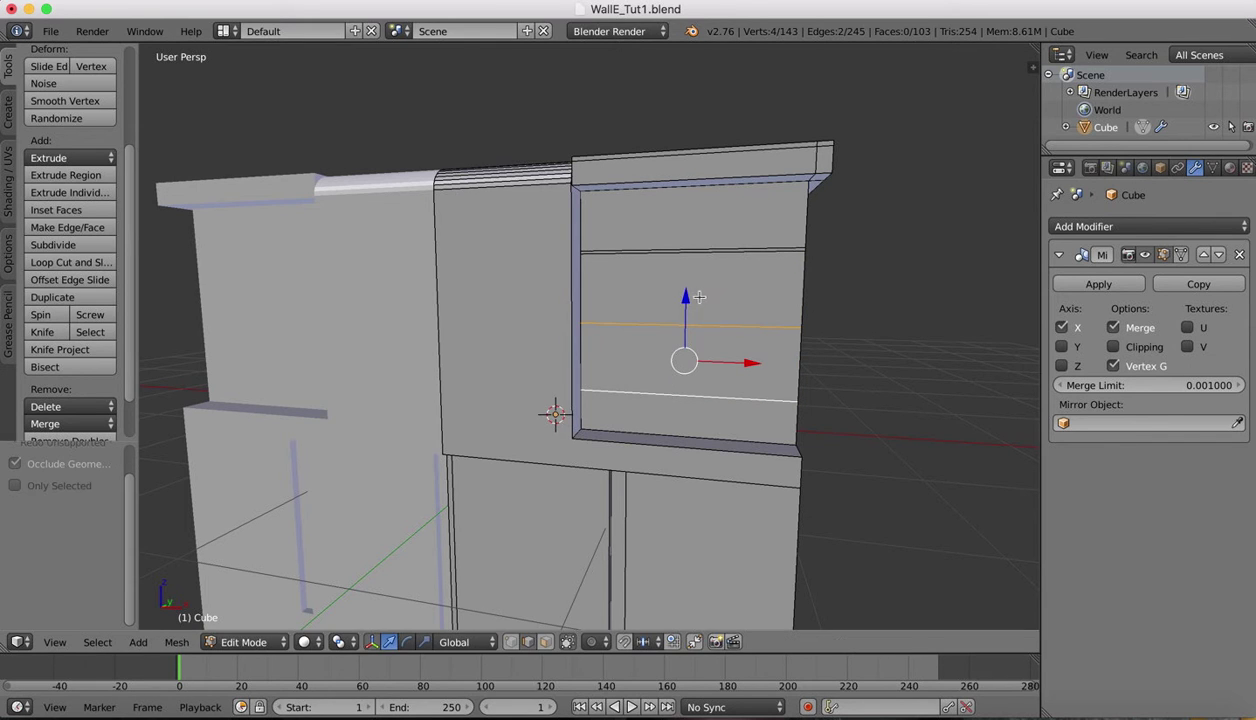
Step: Move the fourth edge about -0.371 along Z to just above the lowest cut, and compare the panel with the reference image
right_click(688, 318)
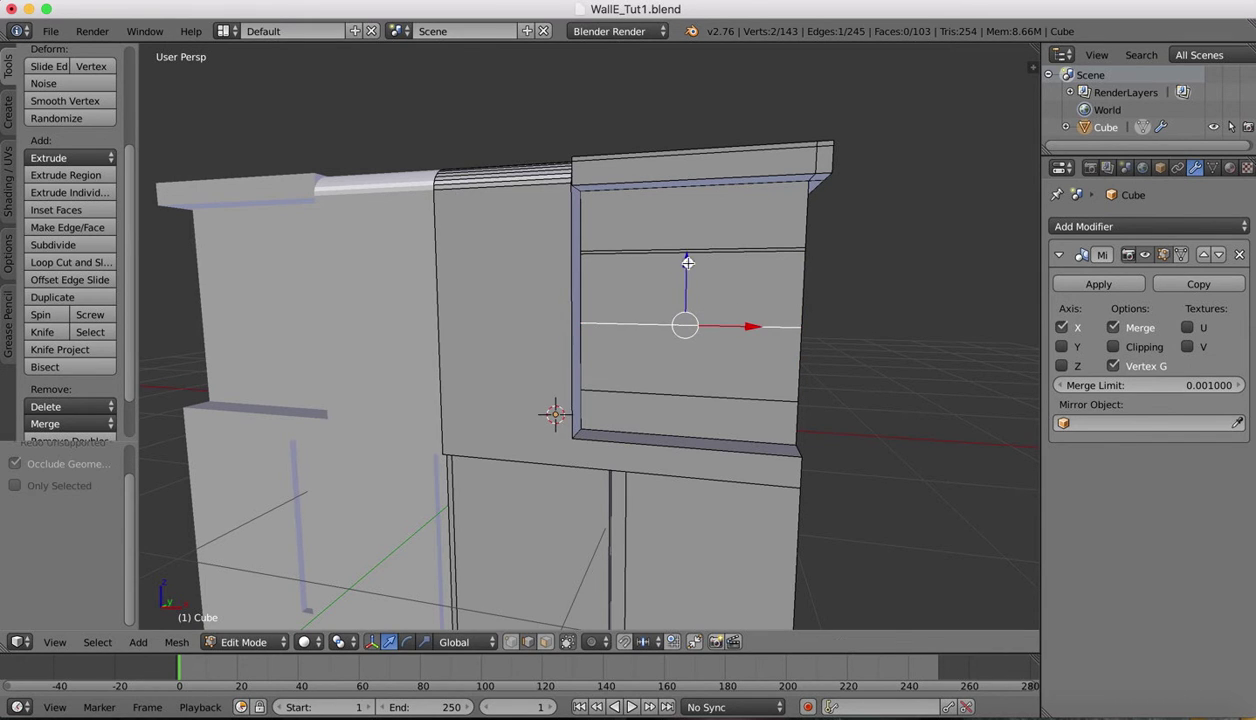
left_click_drag(688, 262, 688, 330)
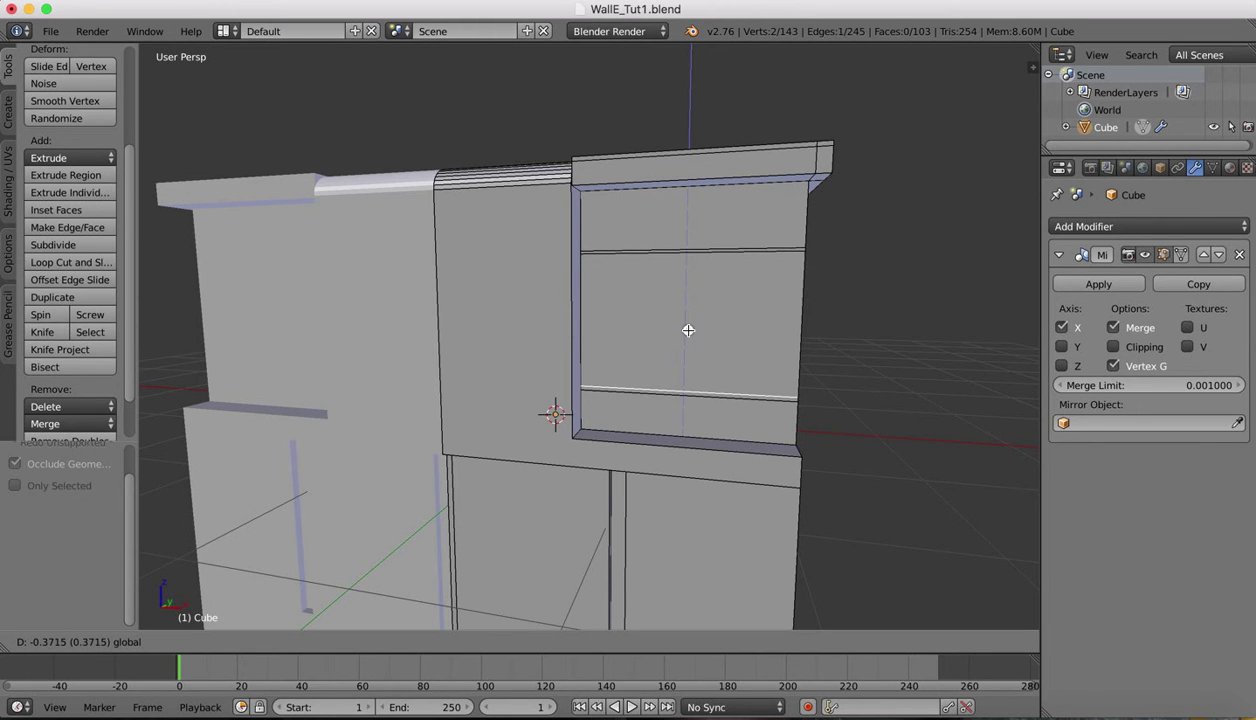
left_click_drag(688, 330, 688, 330)
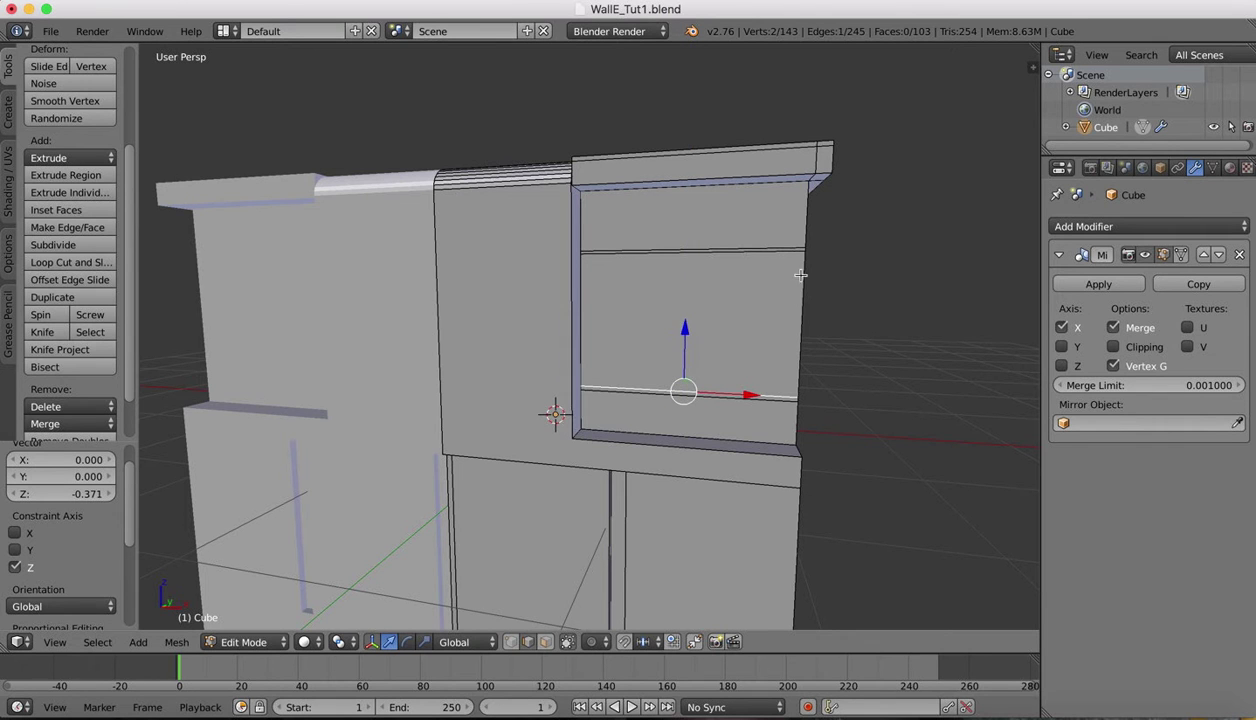
middle_click_drag(784, 266, 859, 277)
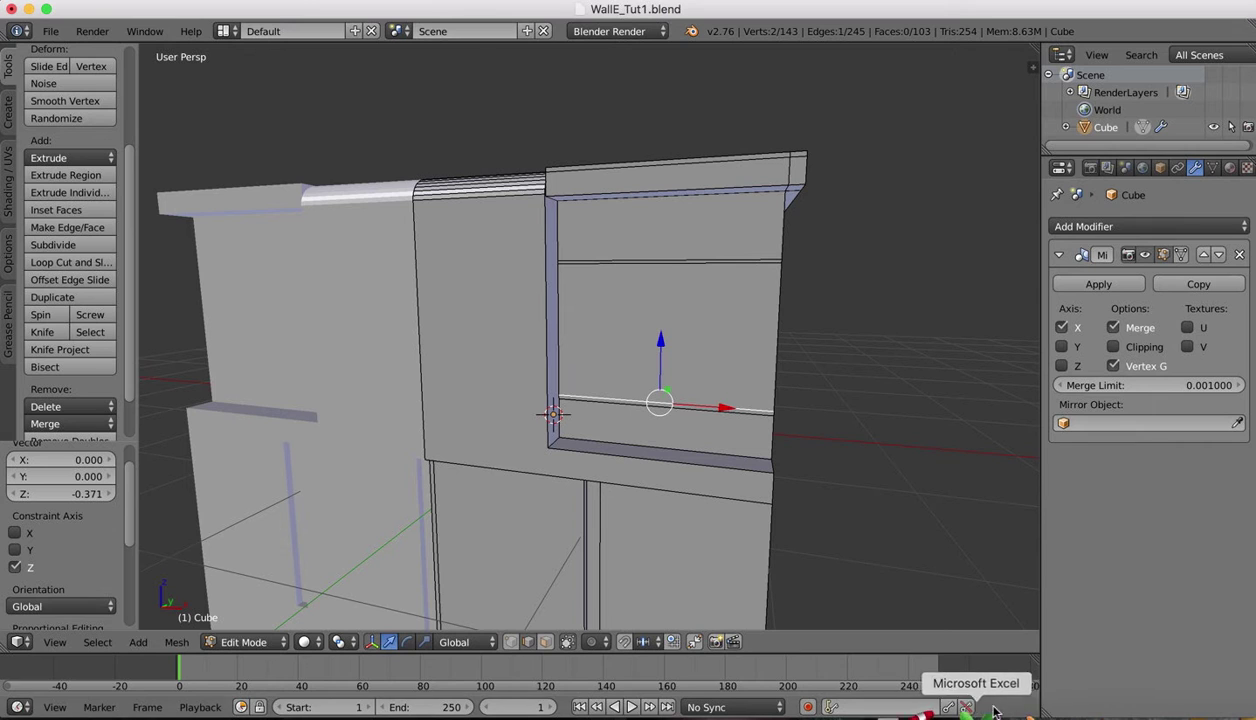
left_click(1046, 706)
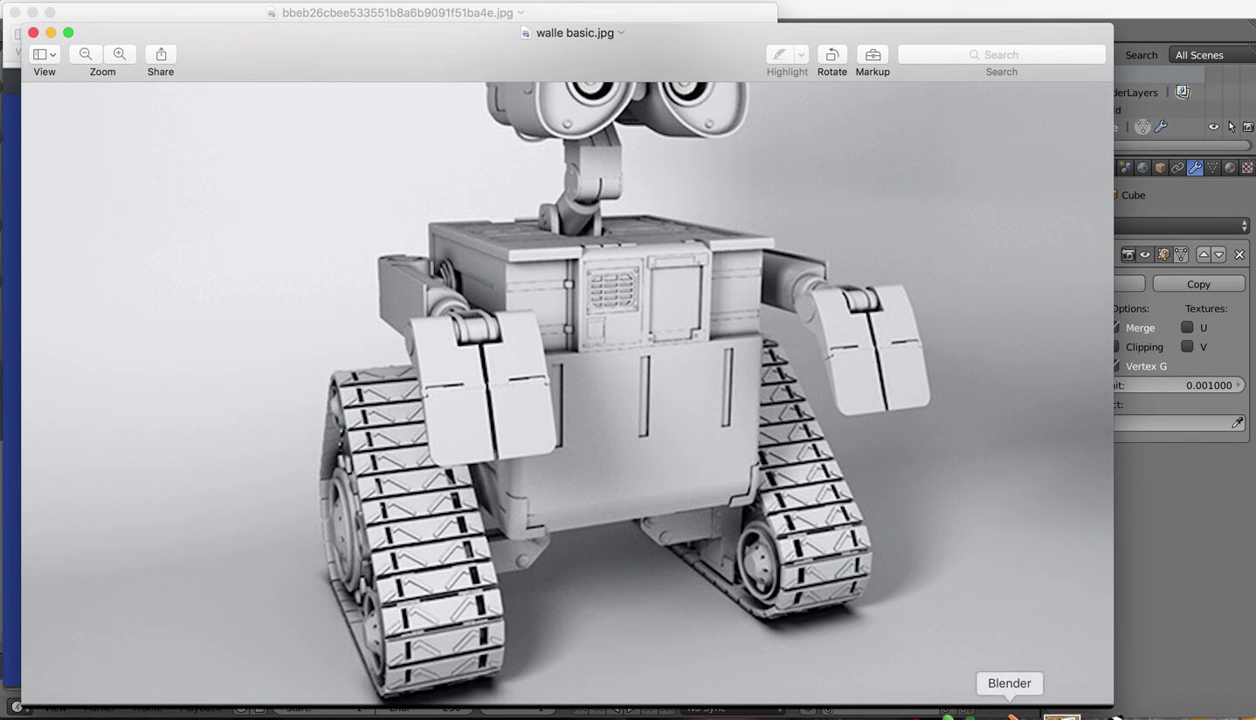
Step: Switch back to Blender and, in front view, knife-cut the upper groove strip vertically just inside the panel's outer edge
left_click(1012, 712)
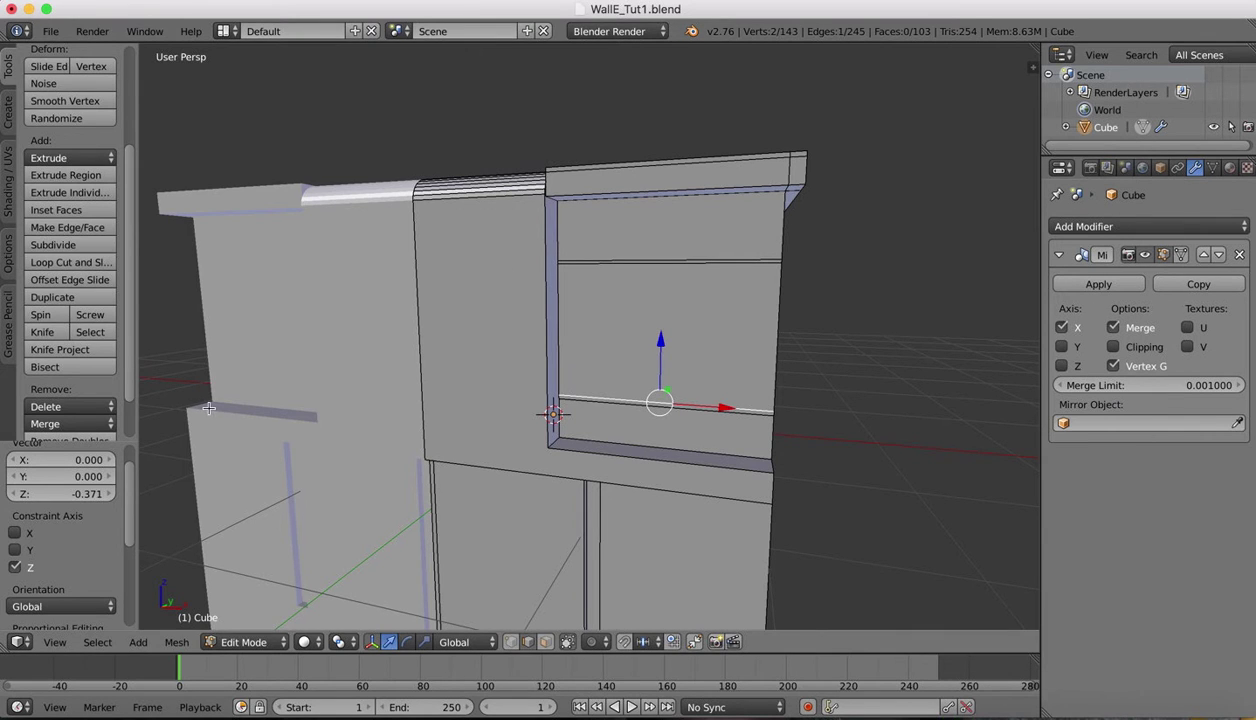
scroll(758, 360, "up", 2)
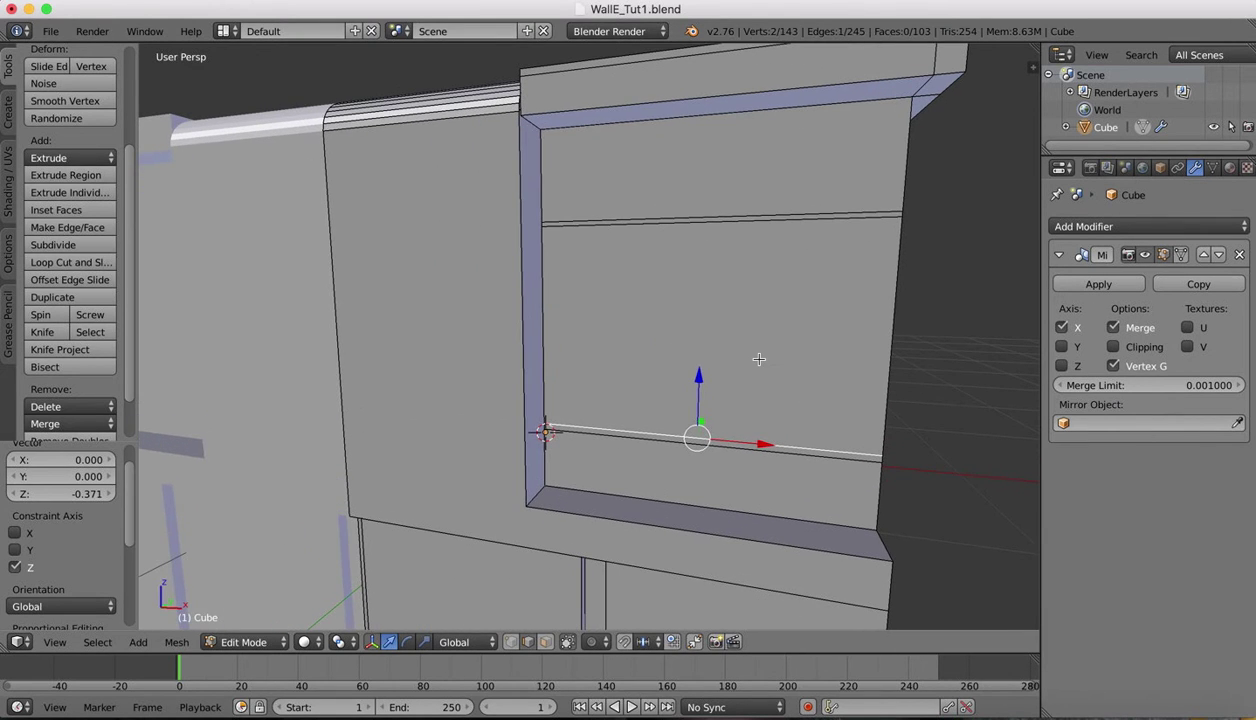
left_click(54, 642)
mouse_move(97, 642)
left_click(54, 642)
left_click(54, 642)
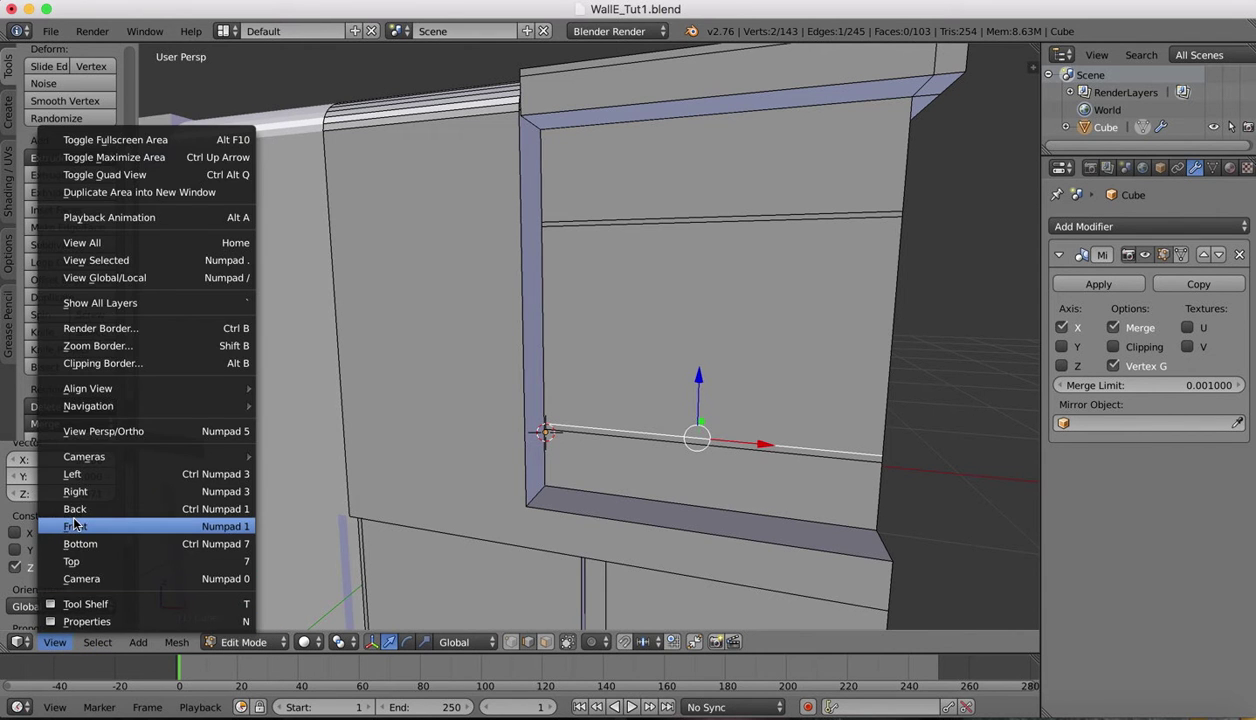
left_click(76, 515)
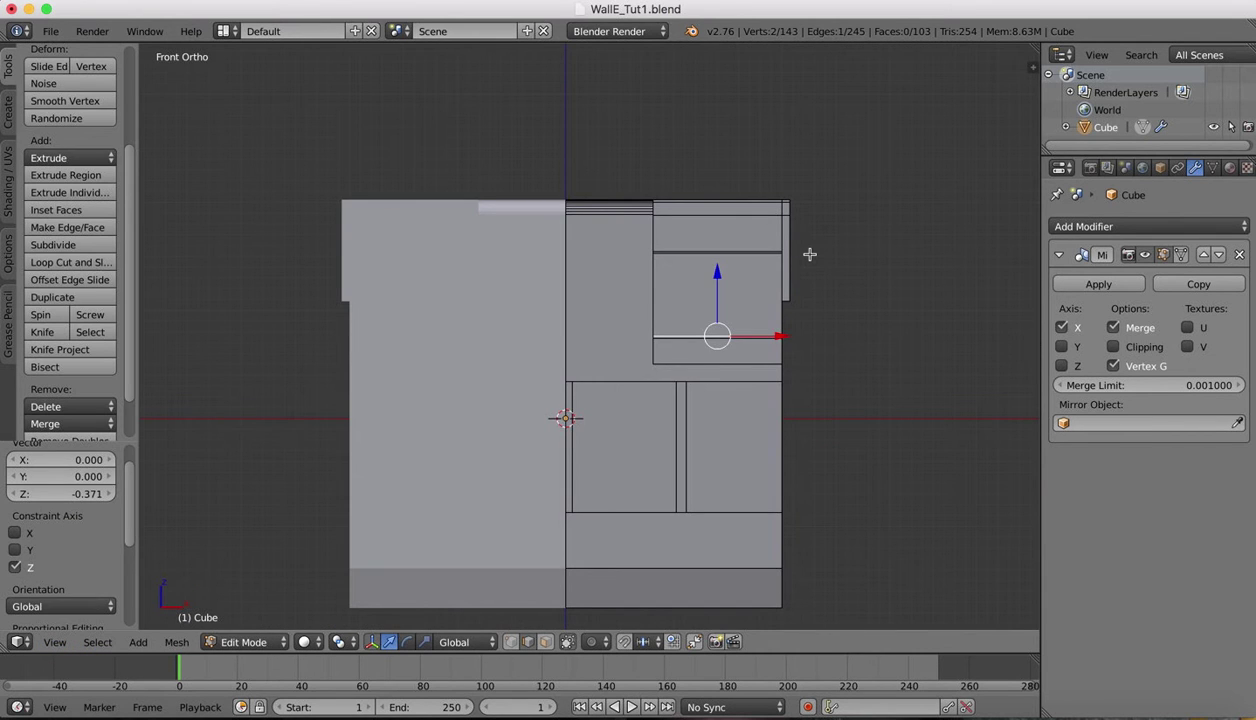
scroll(809, 254, "up", 4)
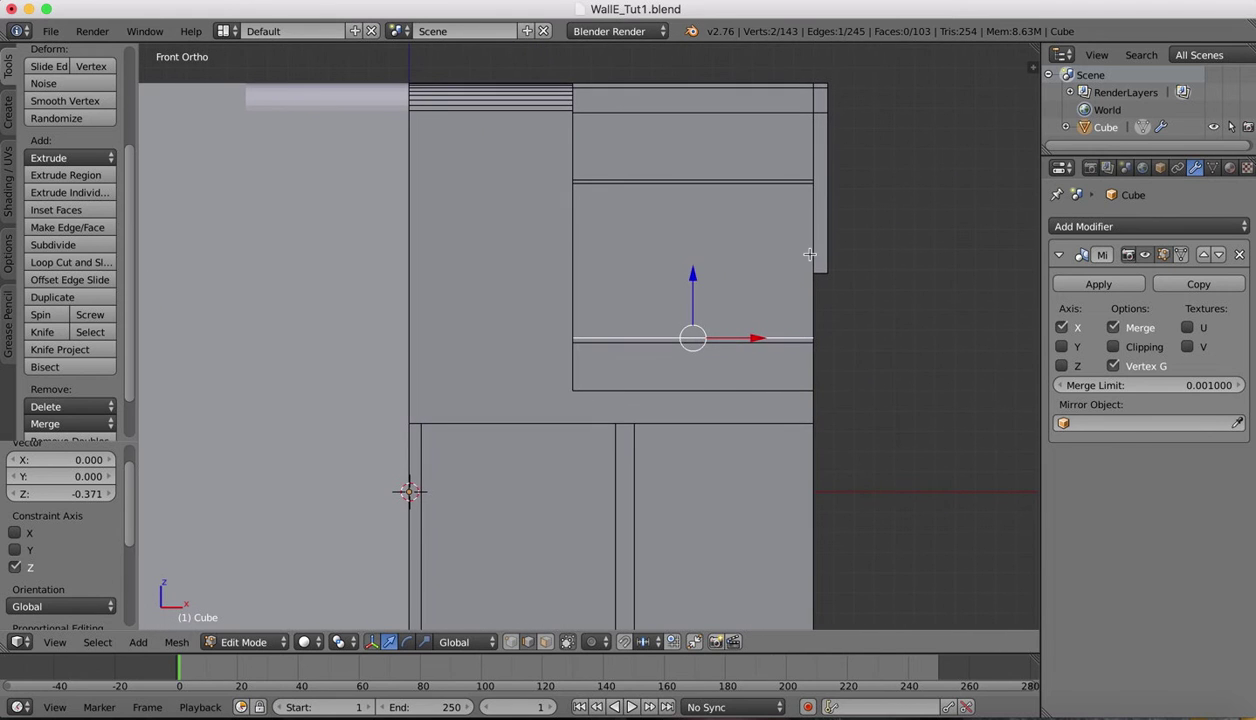
scroll(809, 254, "up", 2)
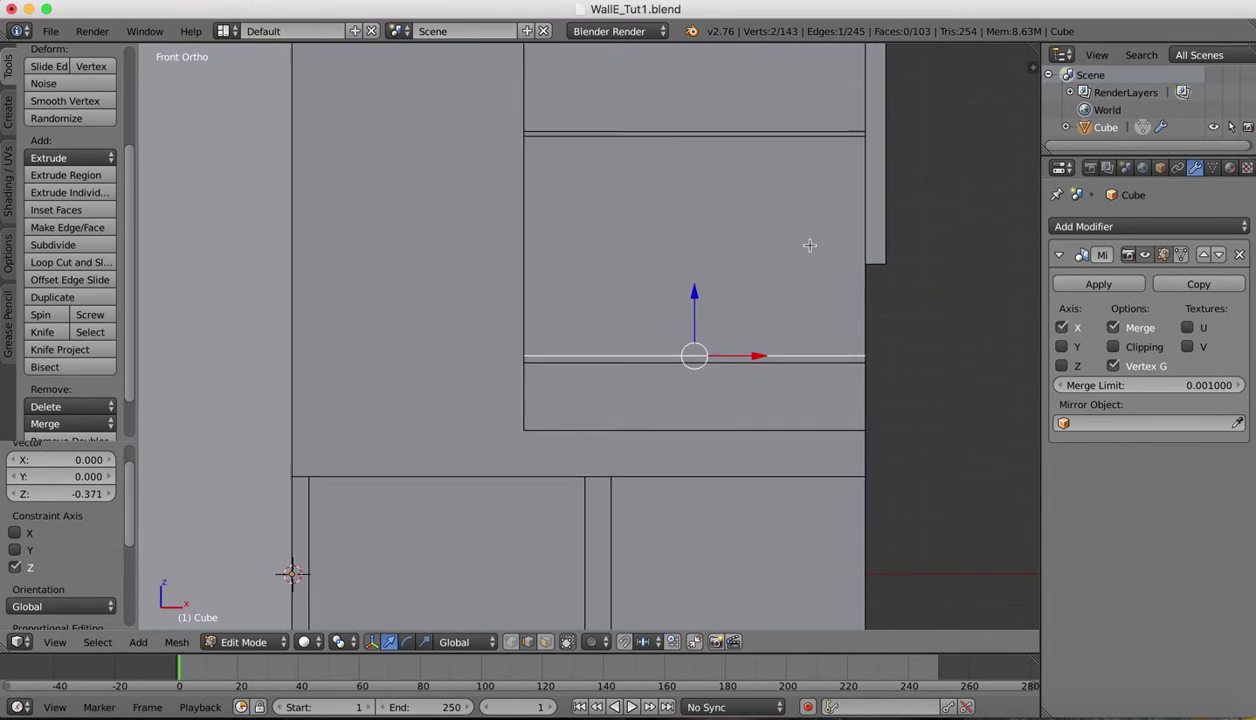
left_click(42, 332)
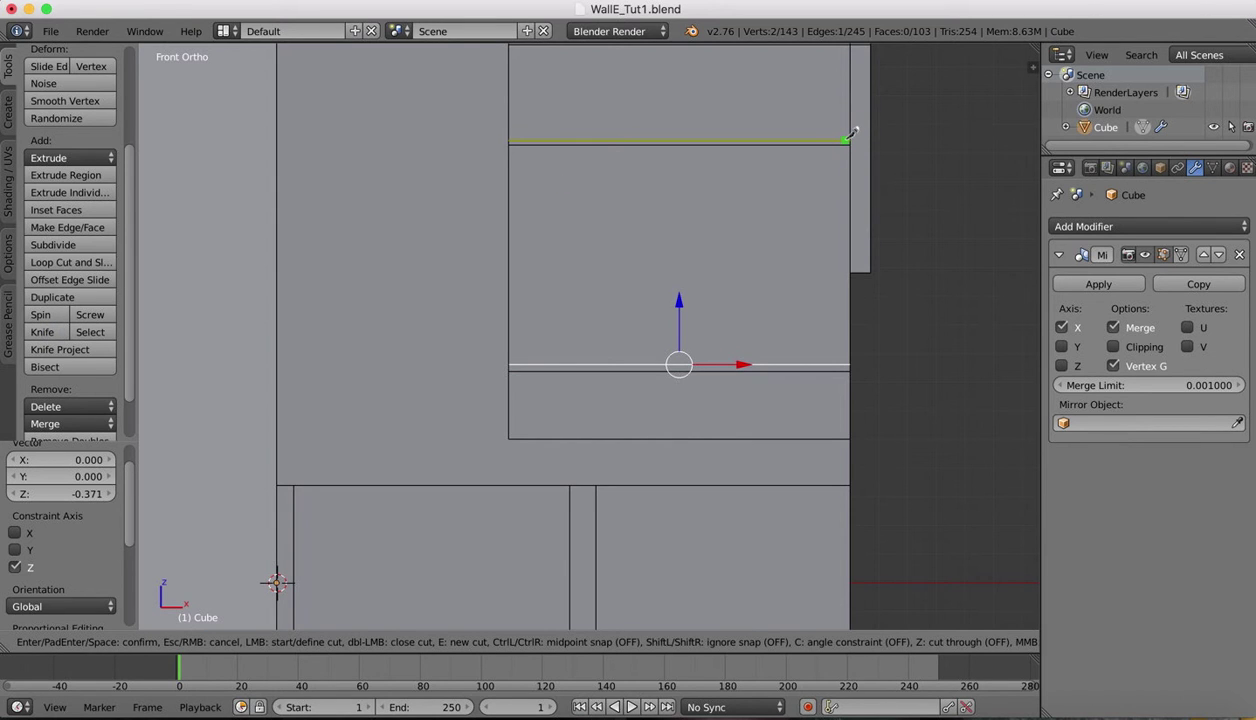
key("c")
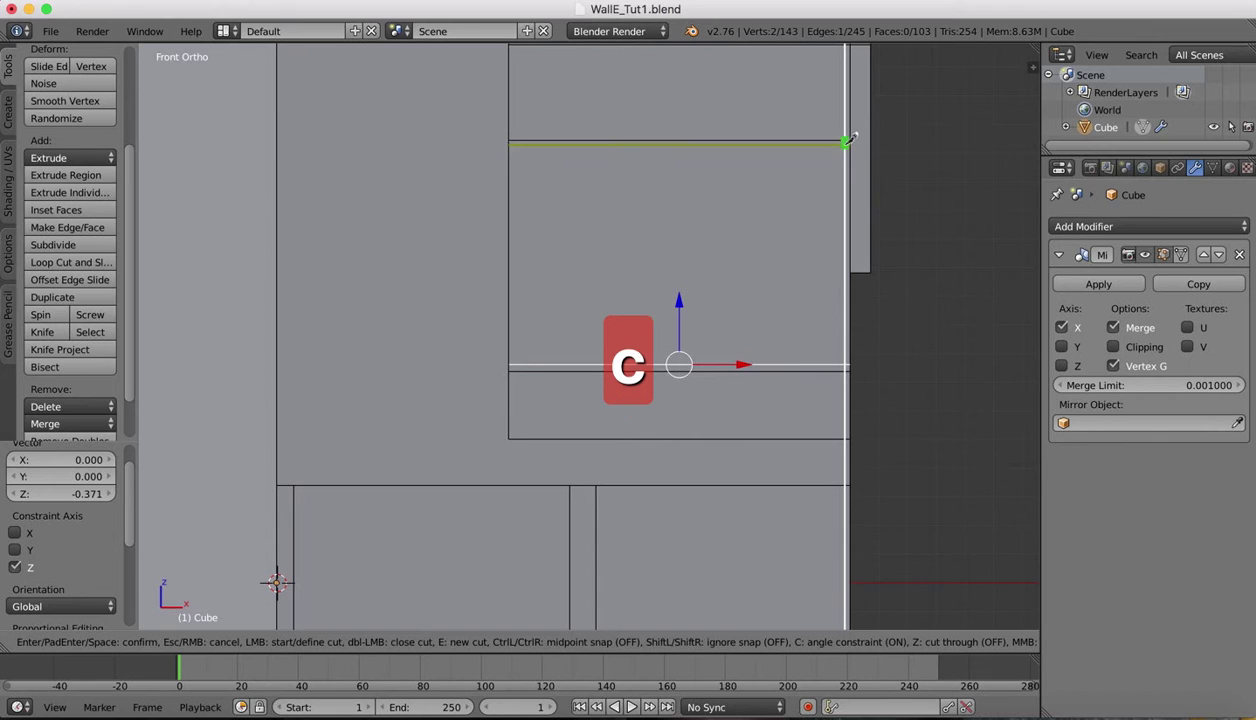
left_click(845, 143)
key("Return")
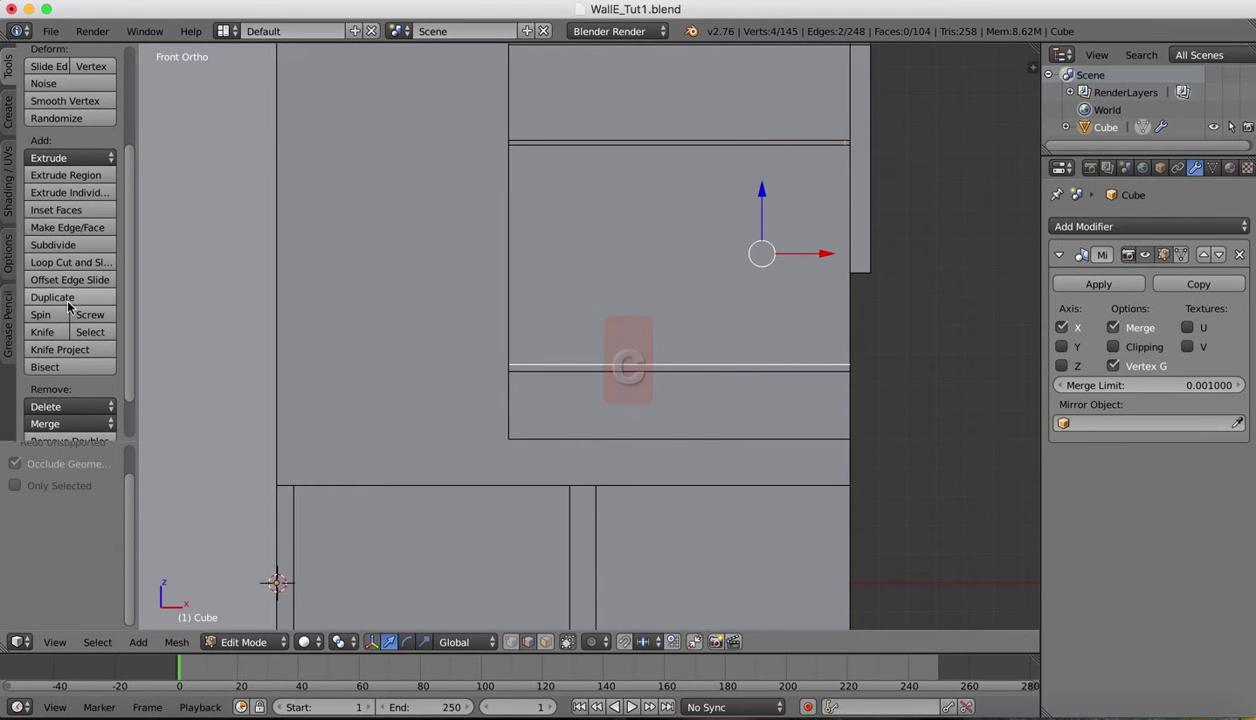
Step: Knife-cut the lower groove strip vertically just inside the panel's outer edge, constraining the cut angle
left_click(43, 333)
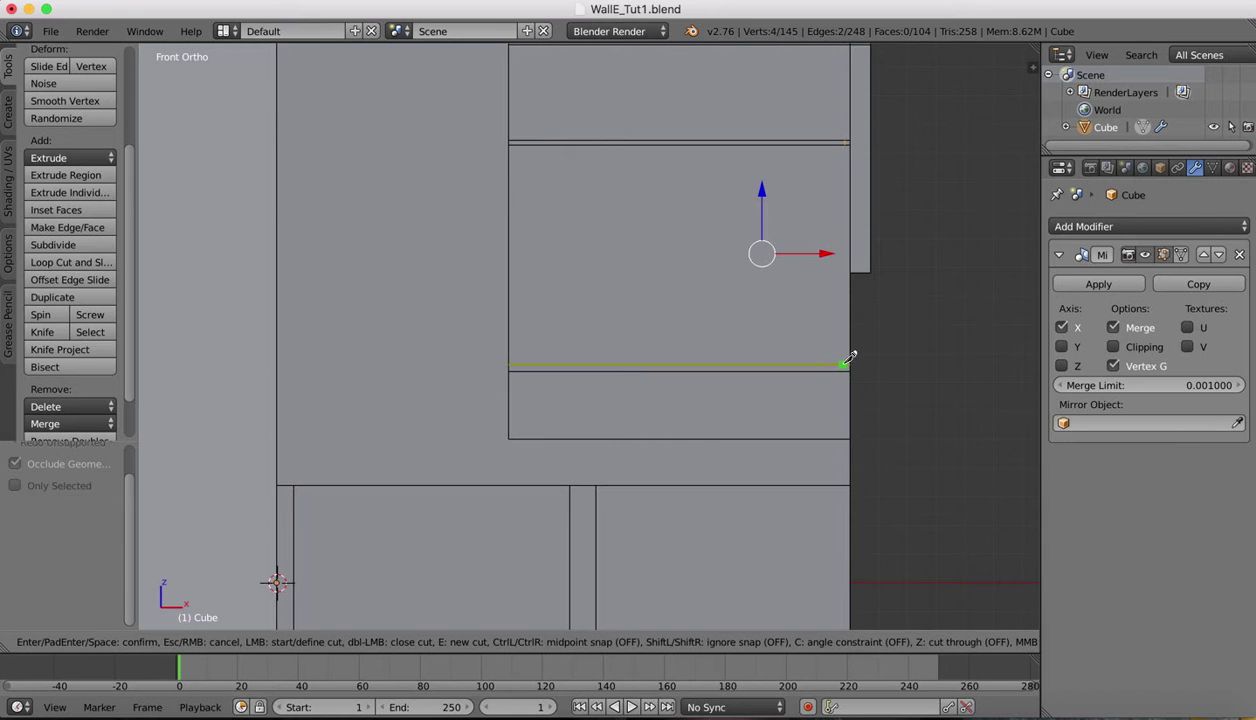
key("c")
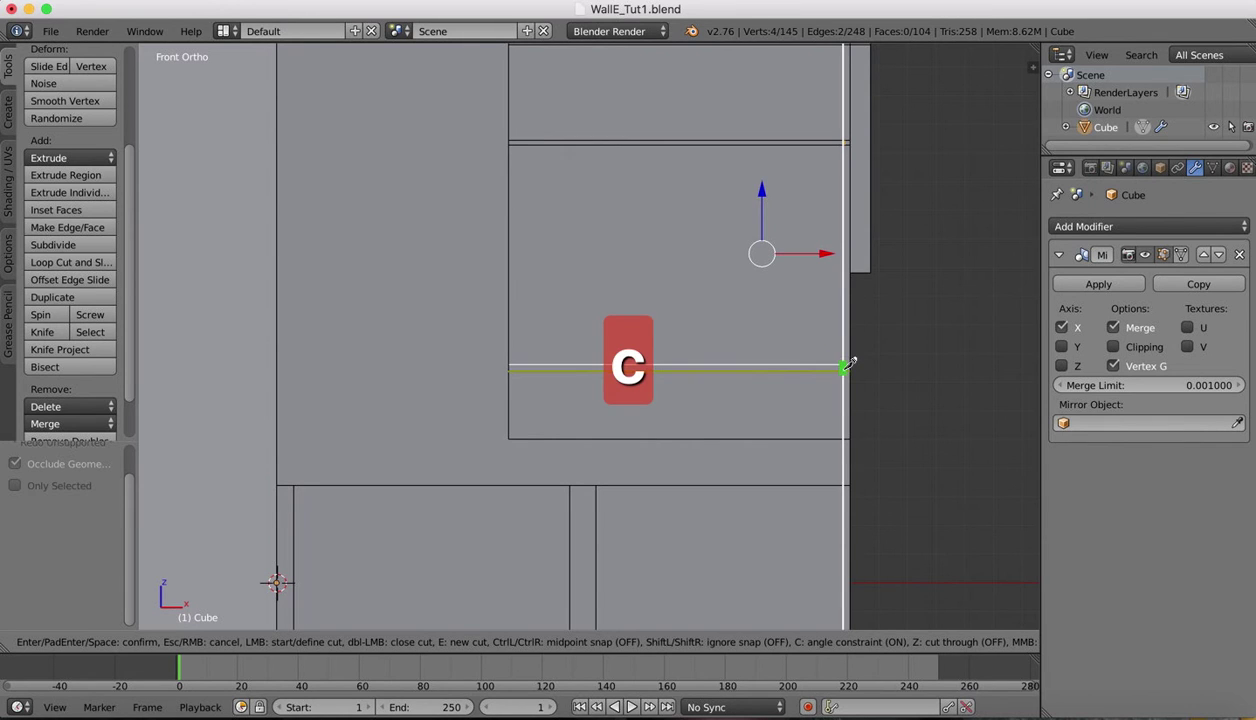
left_click(847, 367)
key("Return")
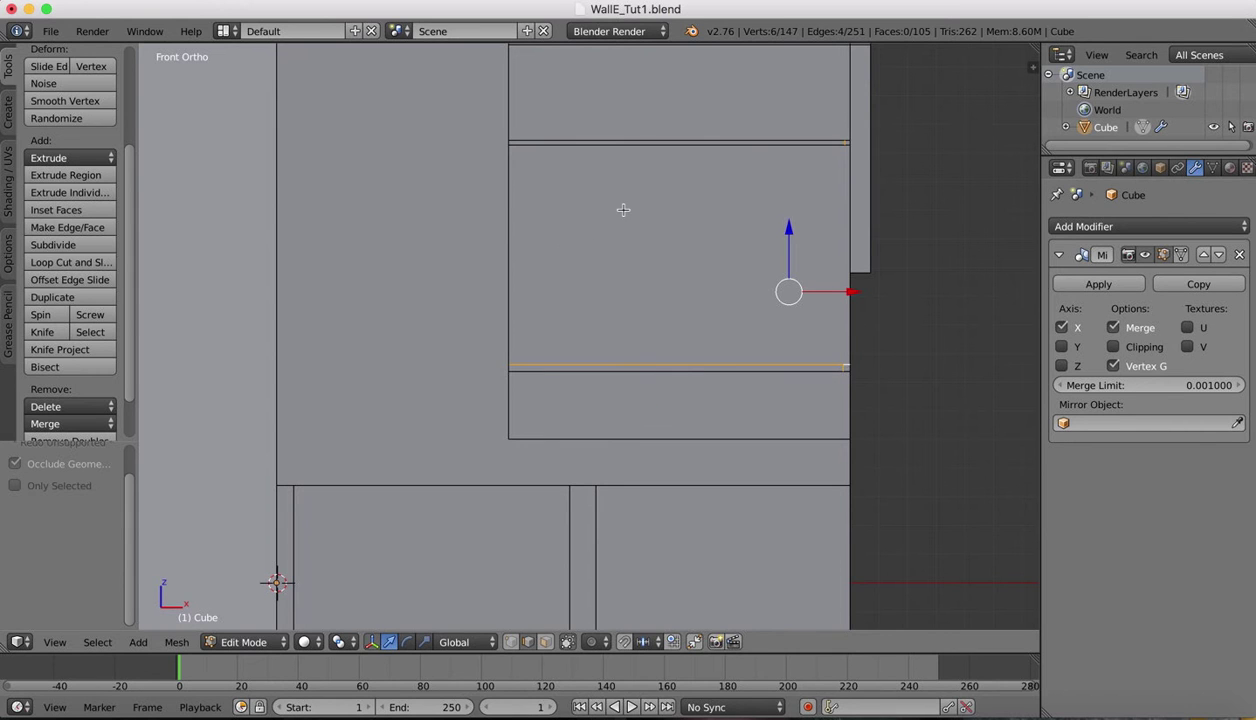
Step: Select the faces of both narrow groove strips and extrude them about 0.02 inward
middle_click_drag(623, 210, 585, 240)
scroll(612, 230, "down", 6)
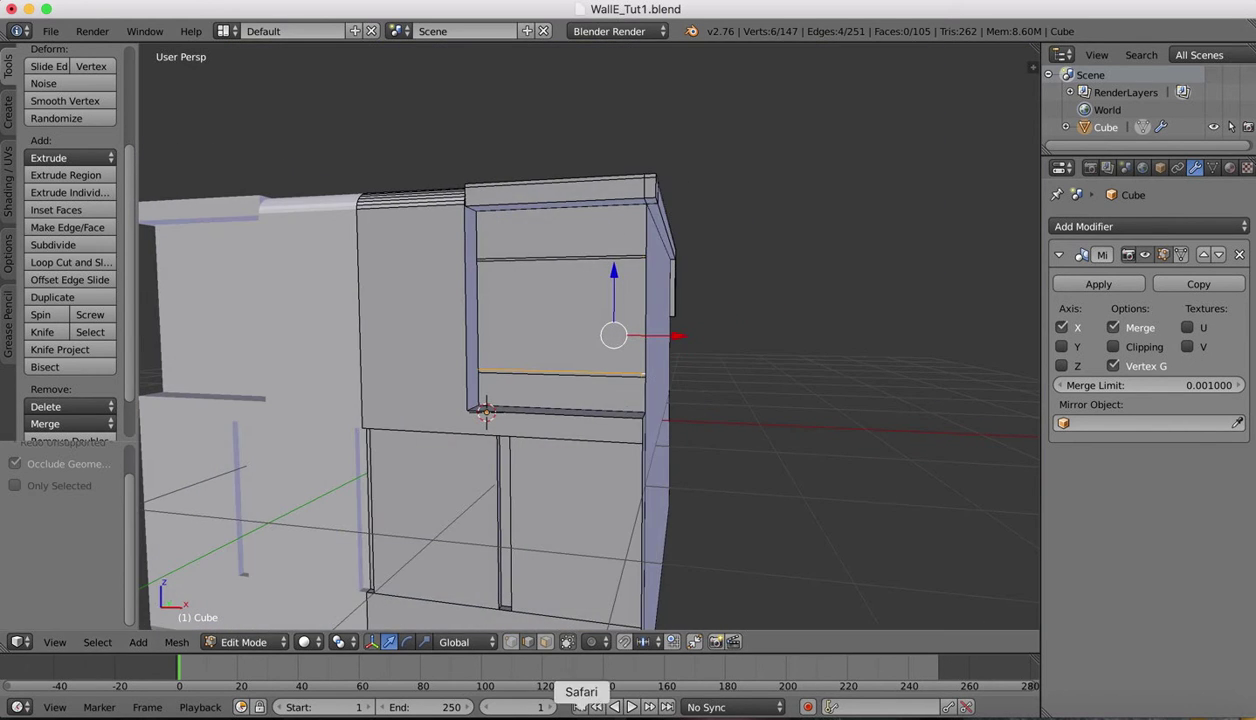
left_click(545, 642)
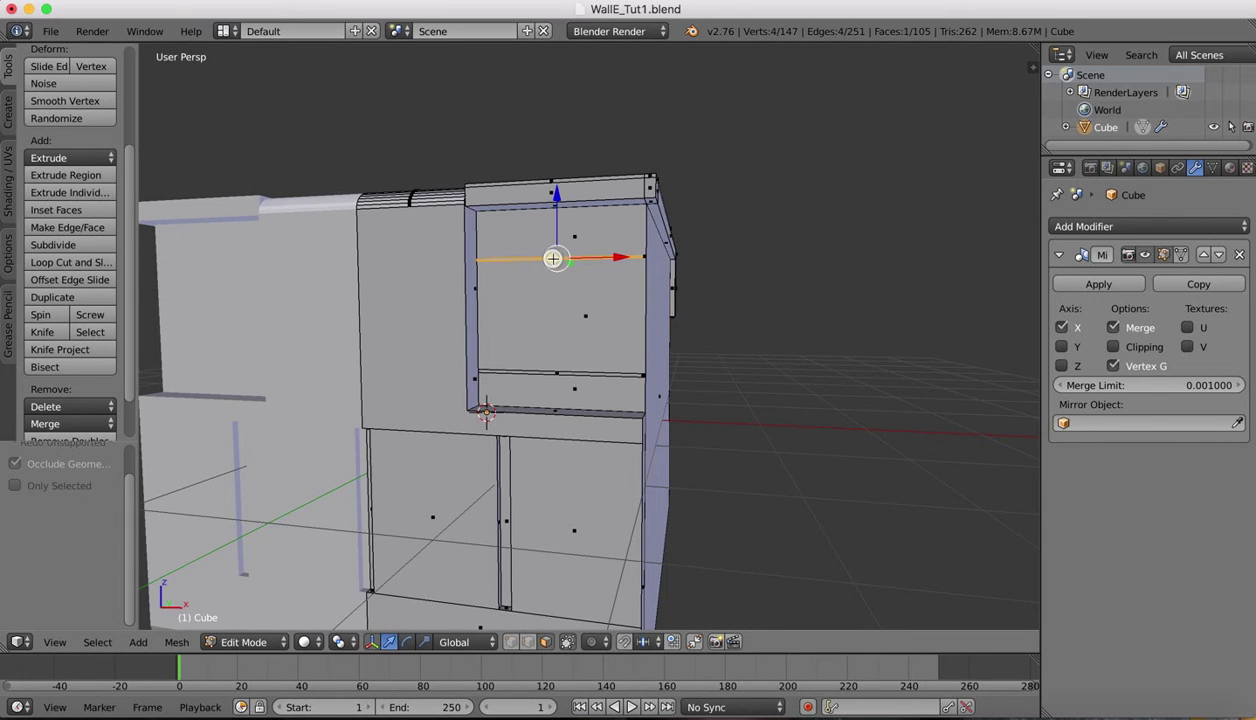
right_click(516, 372, "shift")
scroll(686, 272, "right", 3)
scroll(686, 272, "right", 1)
key("e")
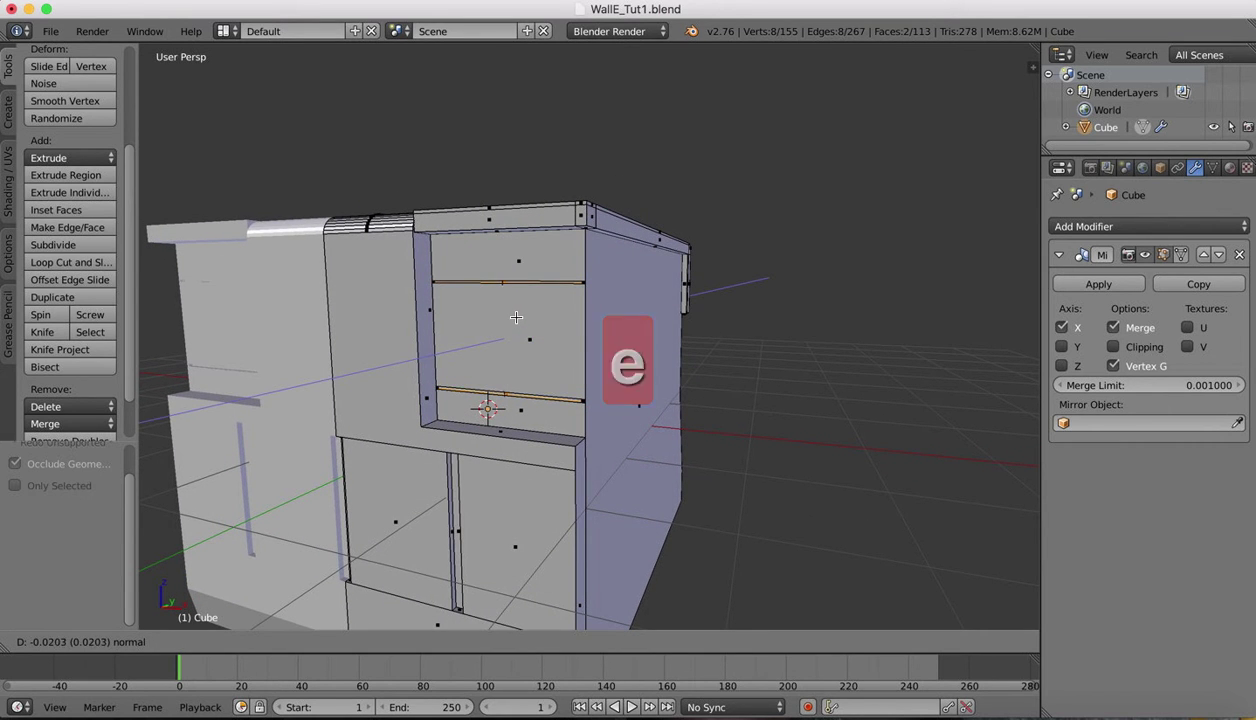
left_click(507, 312)
Step: Switch to Object Mode and examine the extruded grooves on the upper front panels
scroll(585, 295, "right", 5)
scroll(590, 298, "left", 5)
scroll(590, 298, "down", 3)
scroll(590, 297, "right", 8)
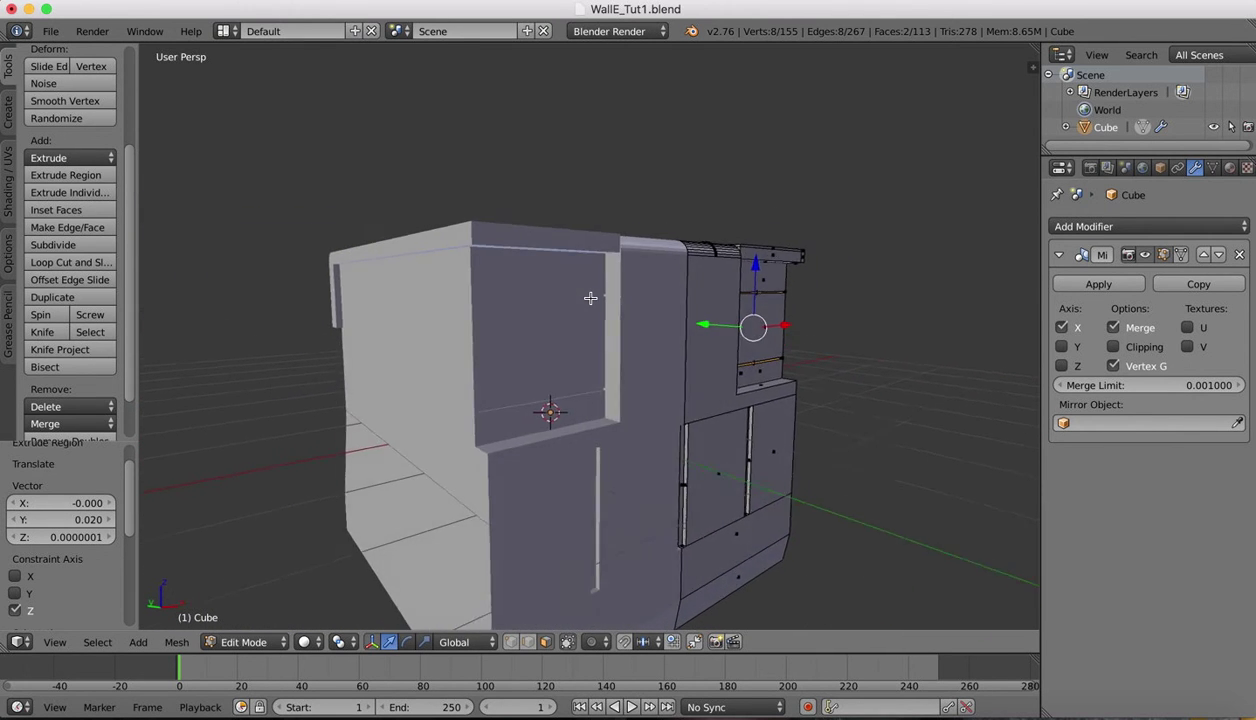
scroll(590, 297, "left", 3)
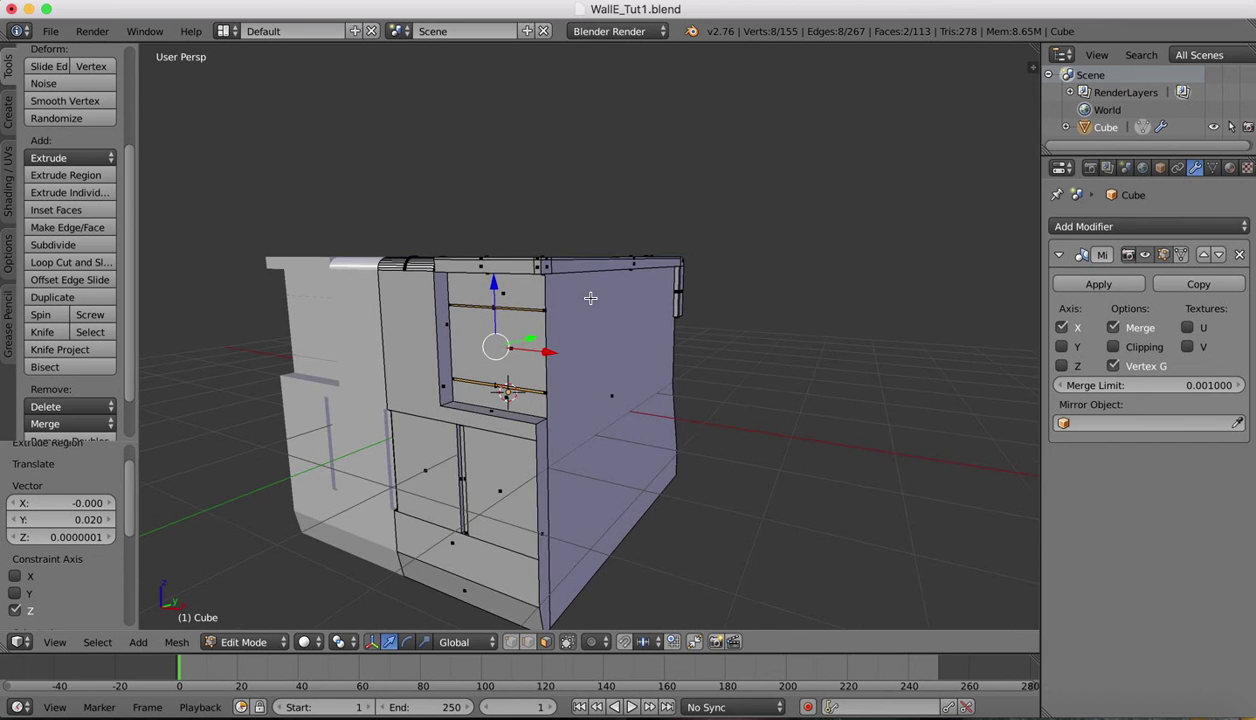
left_click(243, 642)
left_click(244, 621)
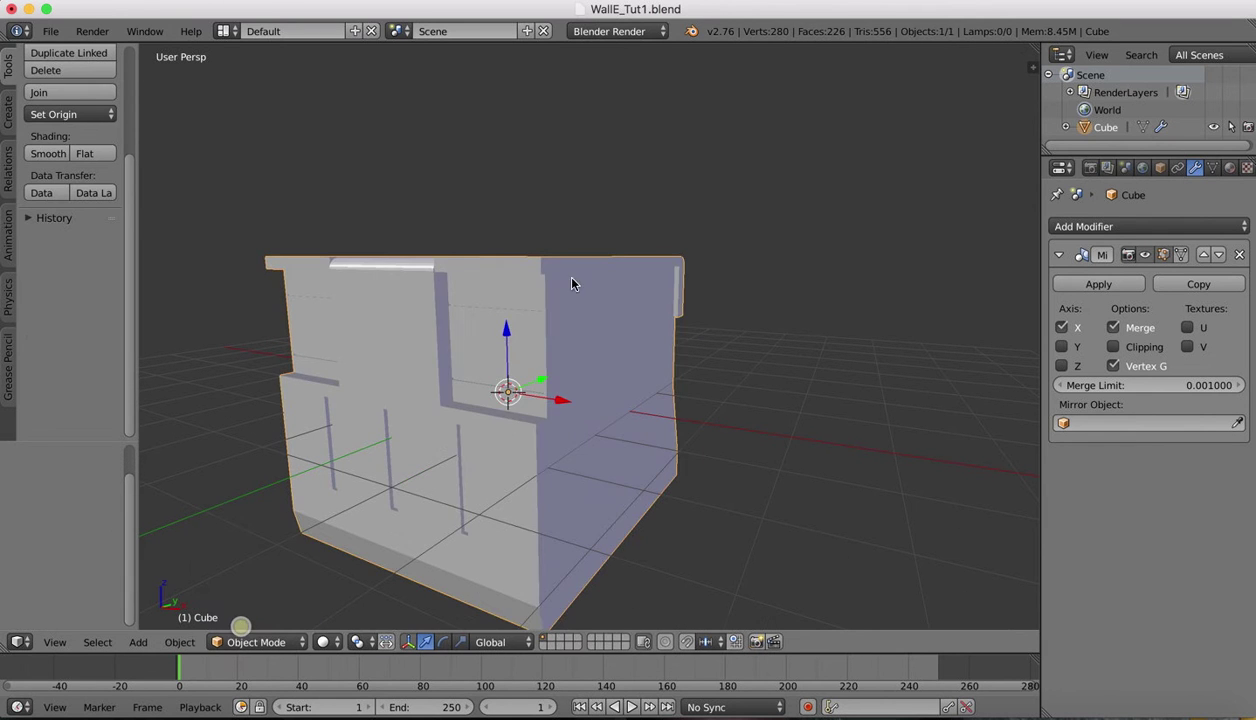
scroll(568, 247, "left", 4)
scroll(568, 247, "left", 8)
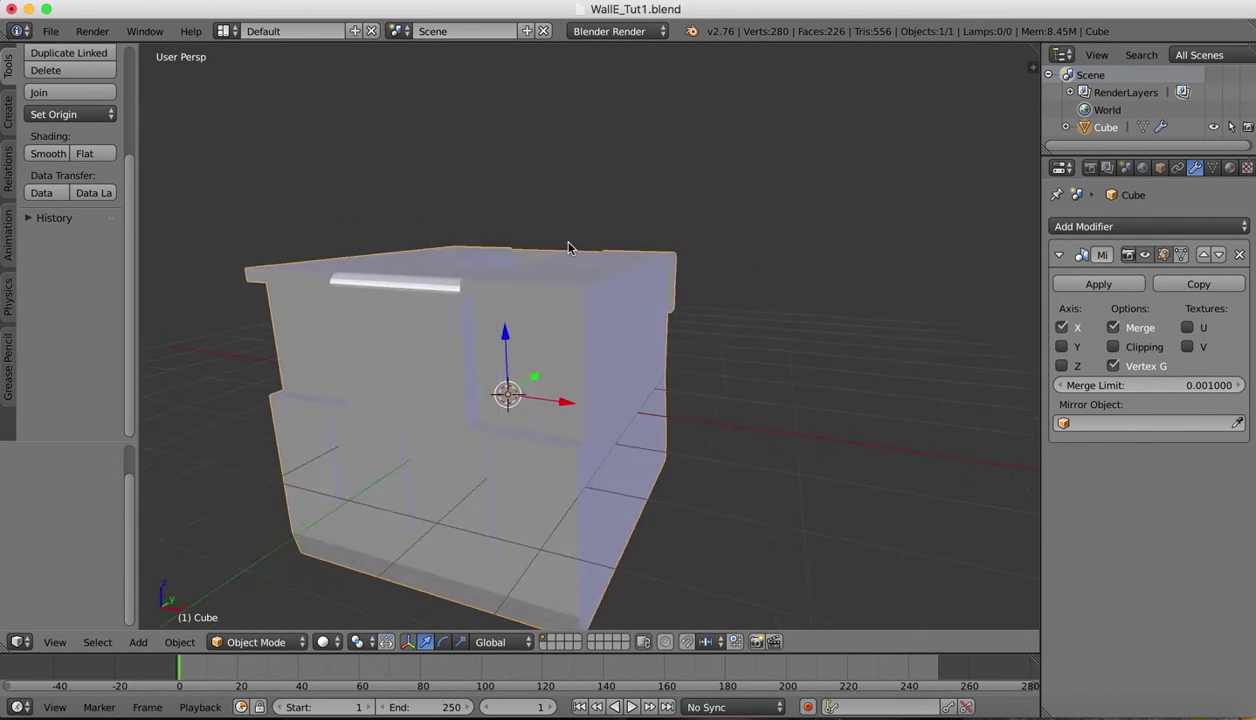
scroll(394, 353, "up", 2)
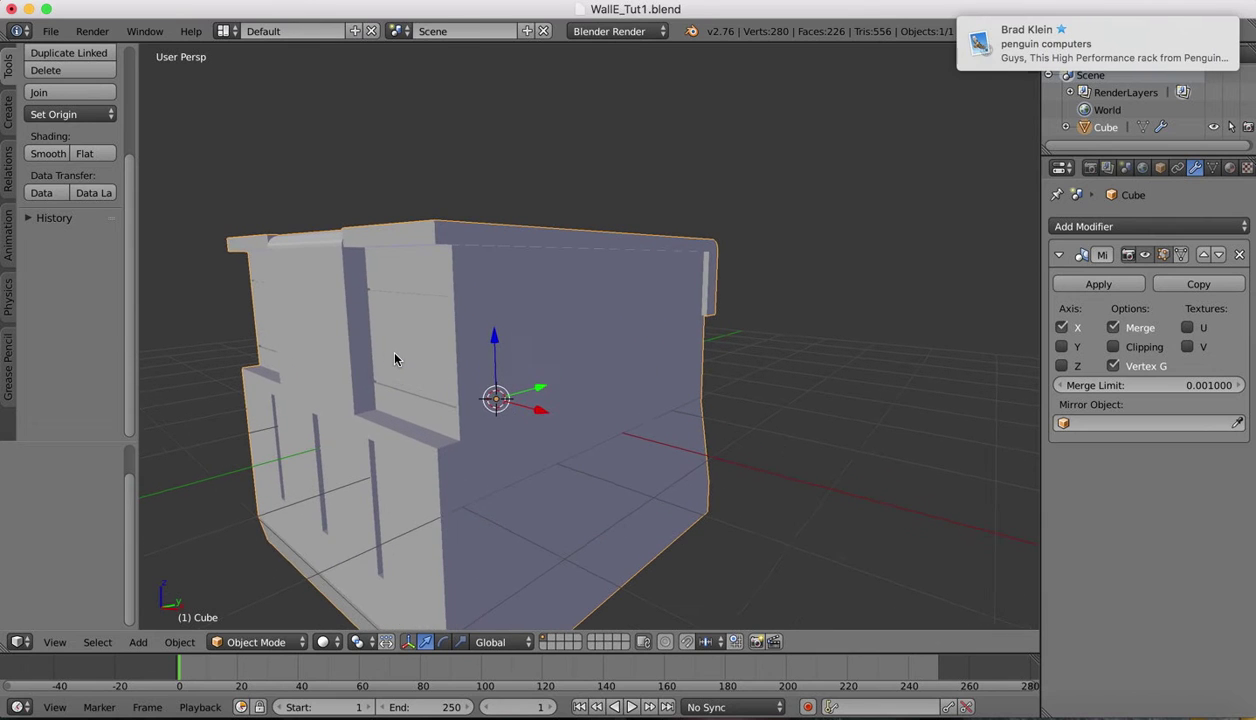
Step: Dismiss the notification and examine the whole body from the front, sides and top
left_click_drag(1079, 53, 1225, 43)
scroll(510, 295, "left", 8)
scroll(547, 238, "left", 10)
scroll(547, 240, "left", 12)
scroll(545, 240, "left", 12)
scroll(545, 240, "left", 12)
scroll(538, 240, "left", 3)
scroll(653, 283, "left", 8)
scroll(652, 287, "left", 12)
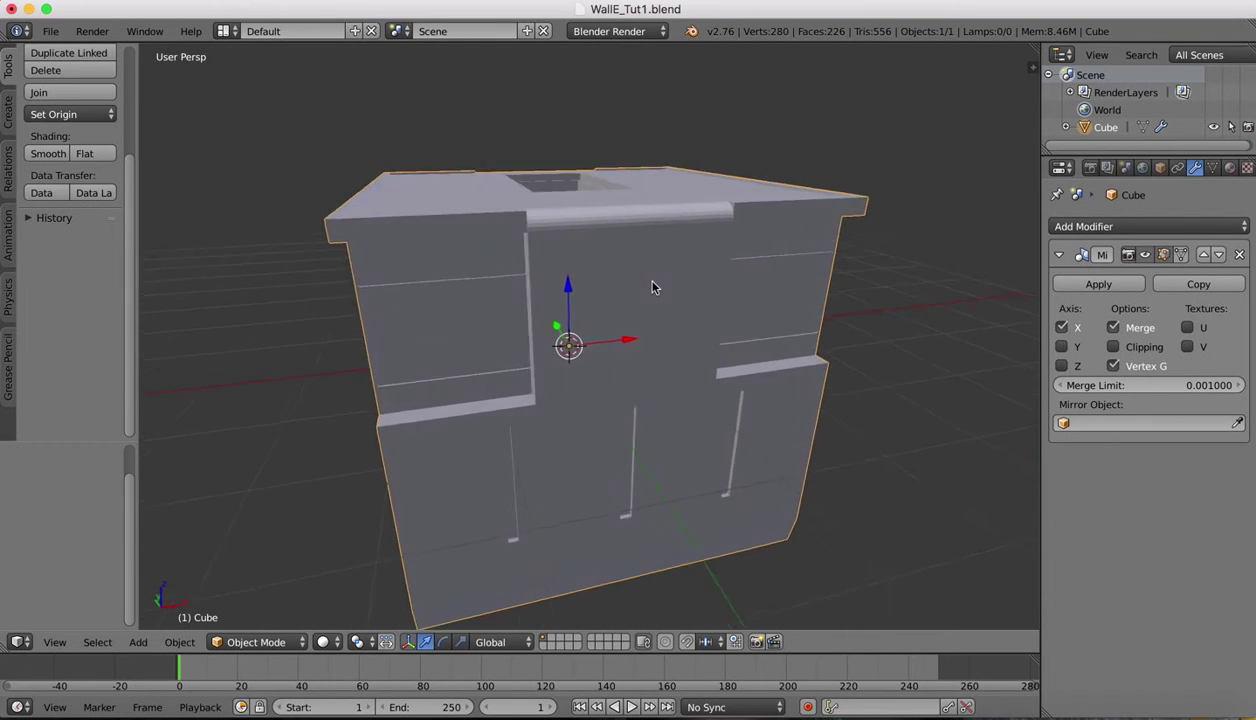
scroll(652, 287, "left", 10)
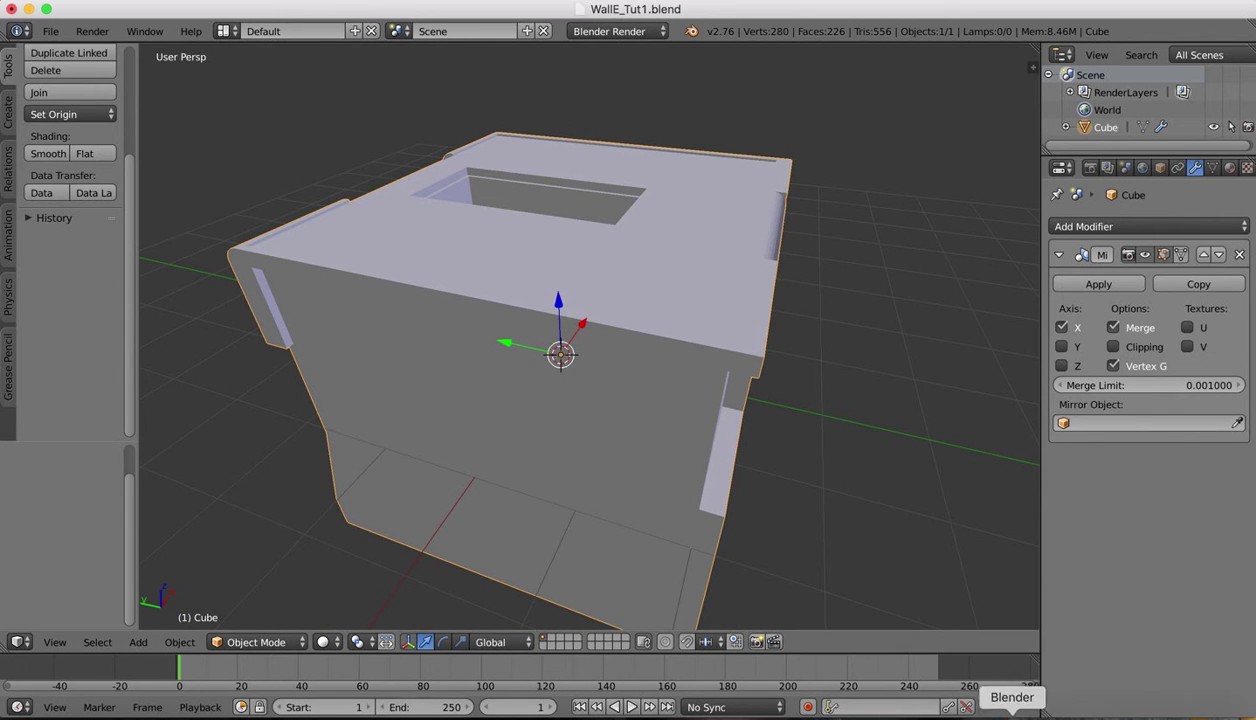
scroll(712, 190, "left", 5)
scroll(712, 190, "left", 6)
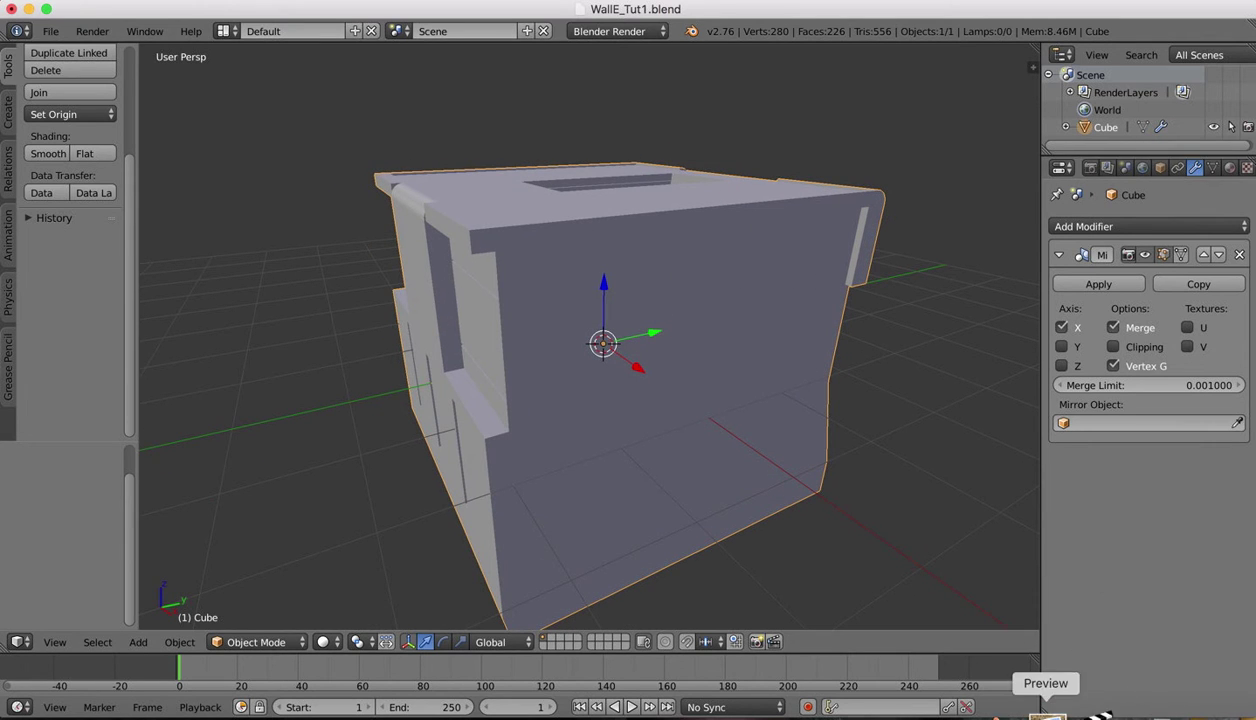
Step: Switch to walle basic.jpg in Preview and examine the body's side and top panel details
left_click(1046, 715)
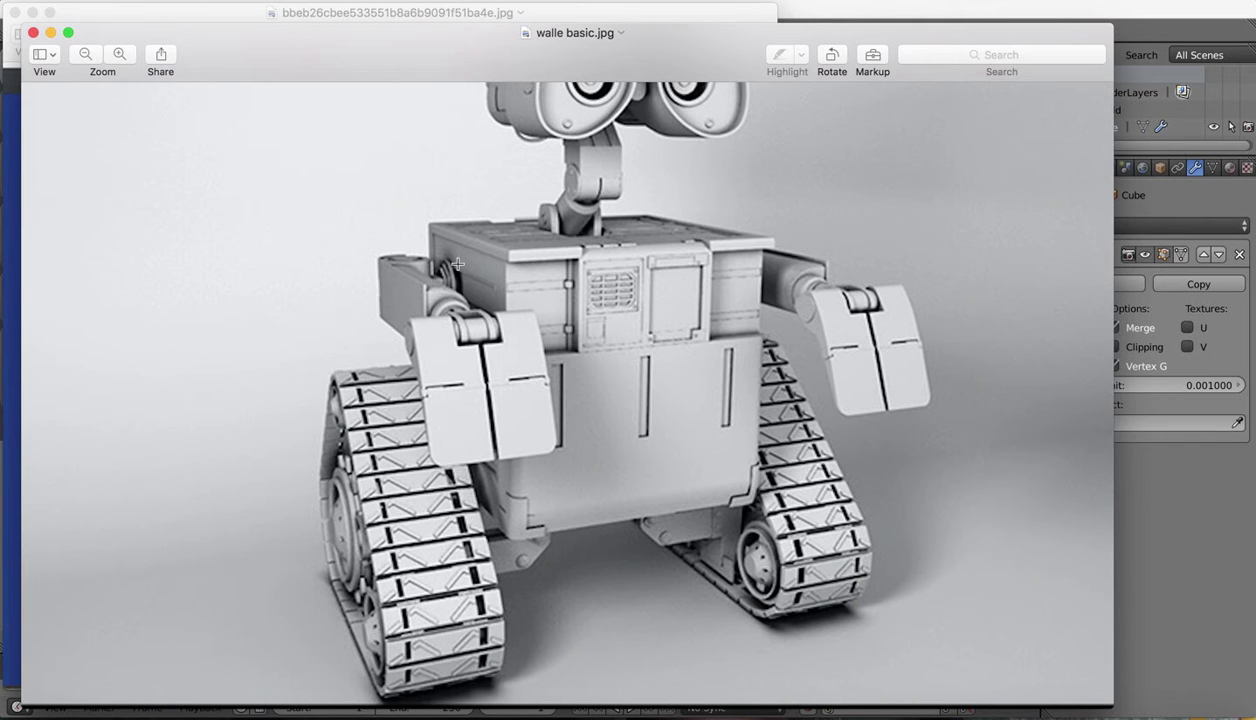
scroll(757, 335, "up", 3)
scroll(757, 335, "down", 5)
scroll(700, 355, "up", 5)
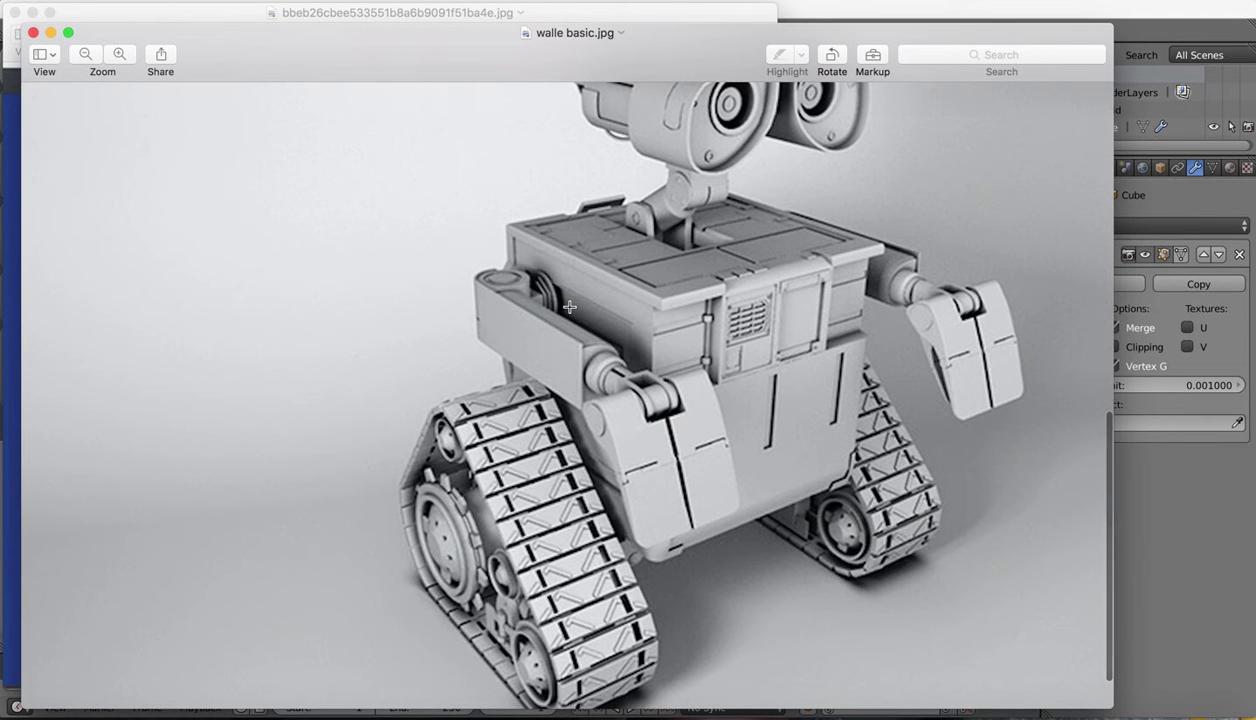
scroll(825, 260, "down", 1)
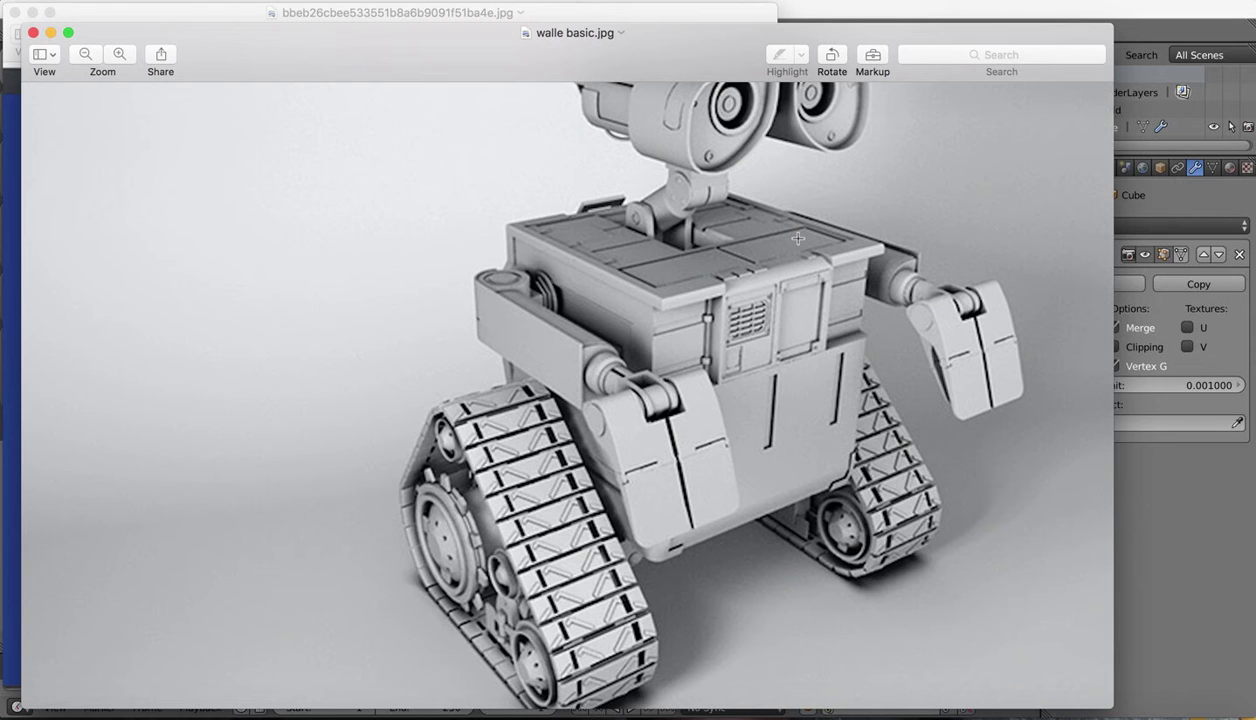
Step: Return to Blender, put the body into Edit Mode and show it in right orthographic view
key("super+Tab")
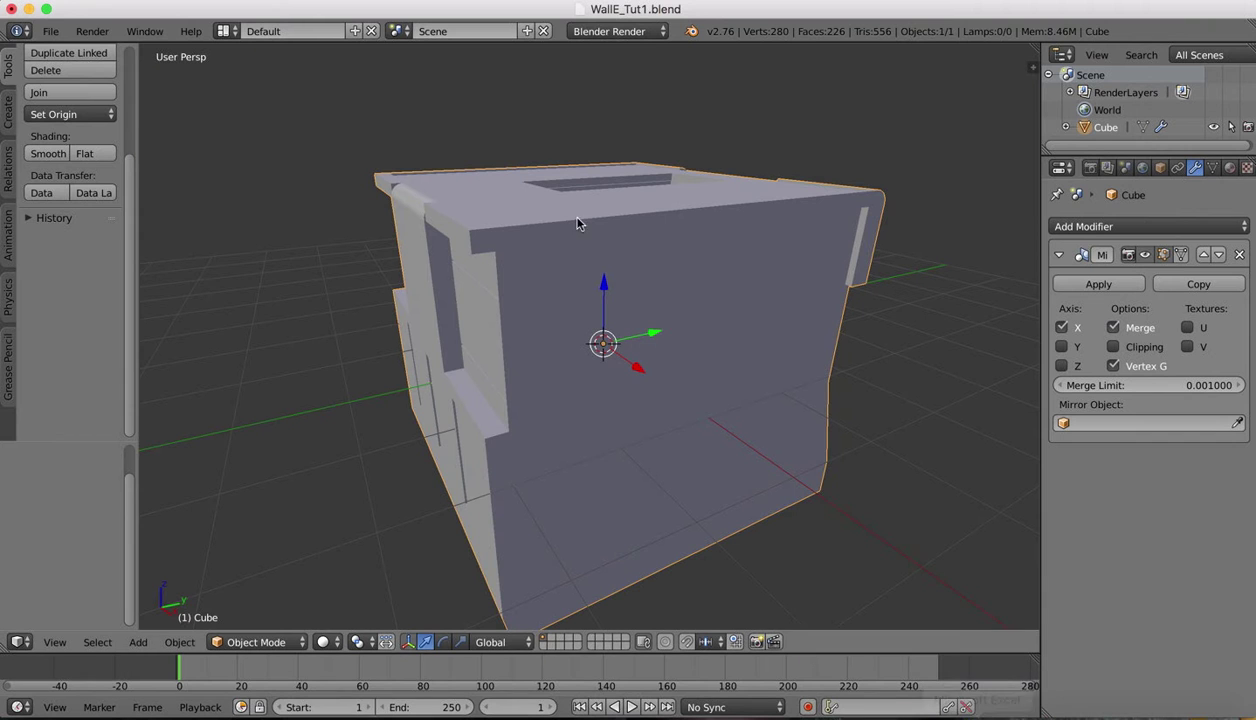
middle_click_drag(606, 260, 269, 588)
left_click(256, 642)
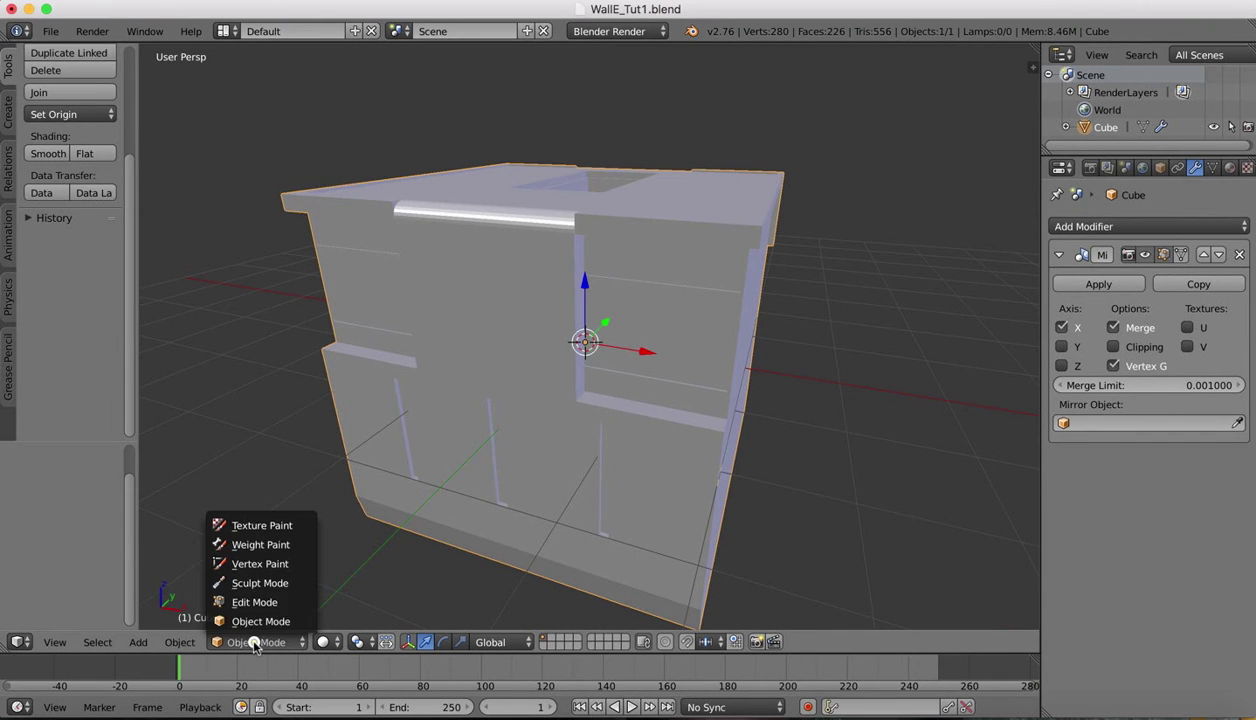
left_click(256, 602)
middle_click_drag(260, 597, 630, 254)
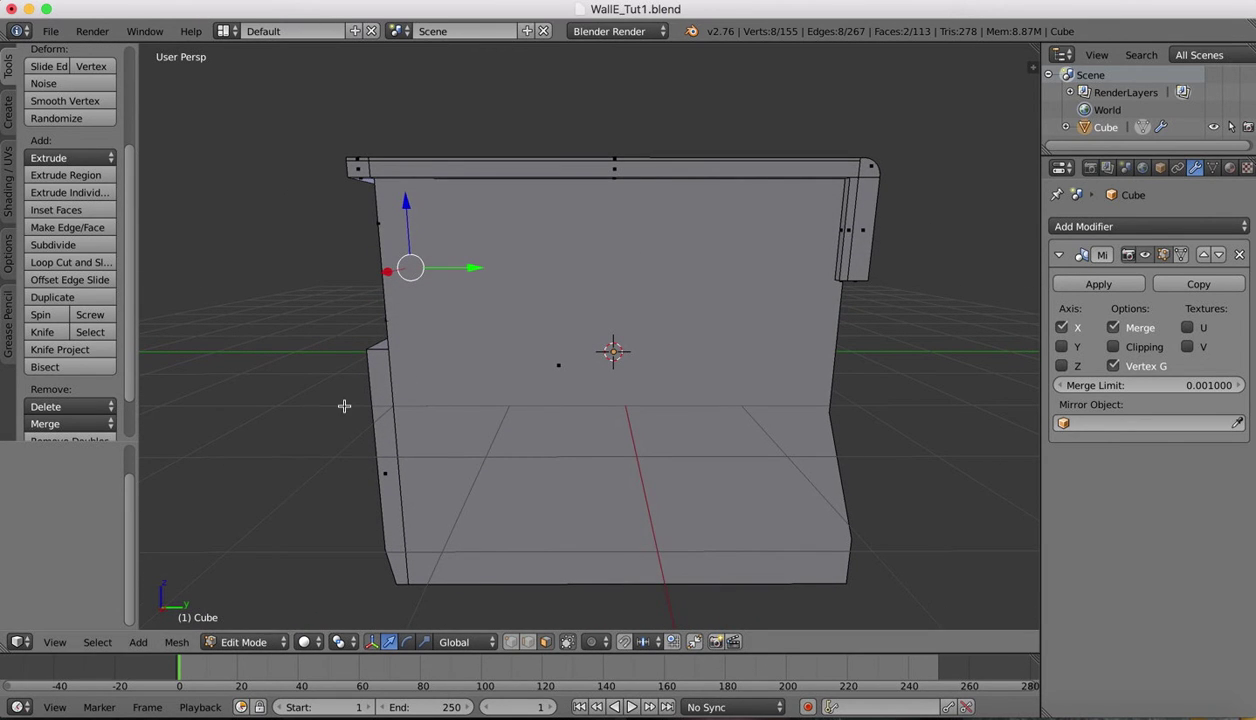
left_click(90, 642)
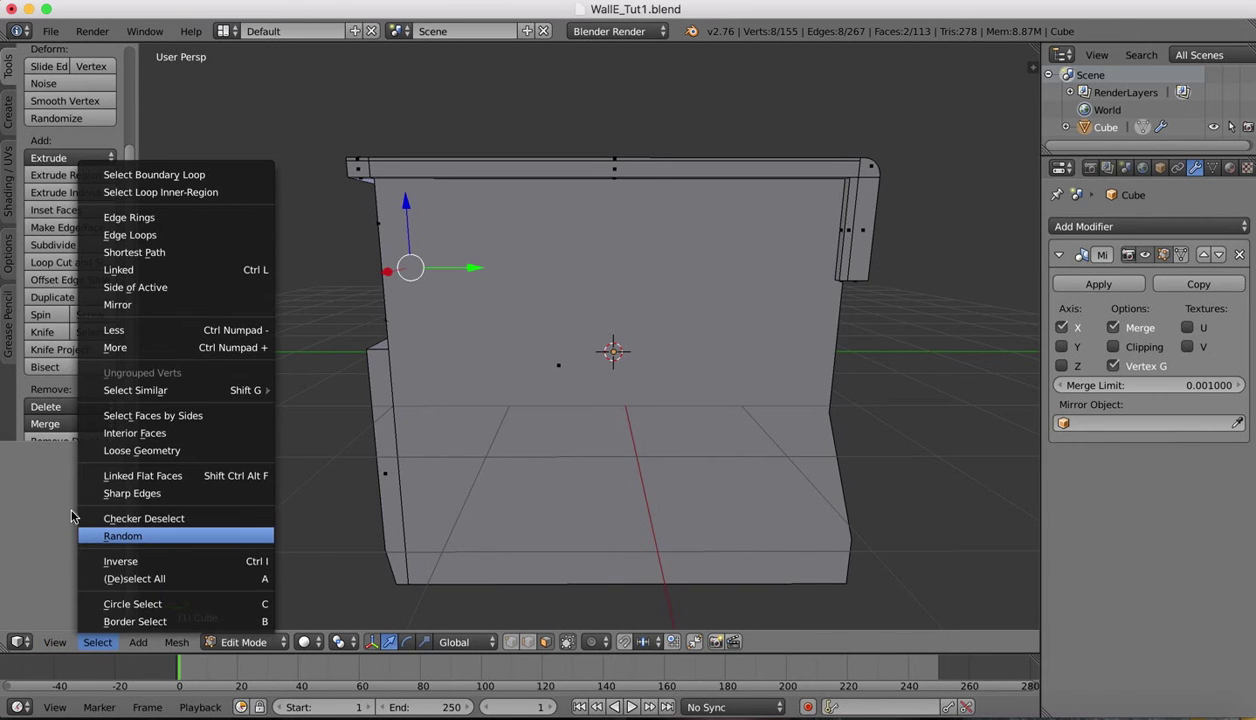
left_click(50, 641)
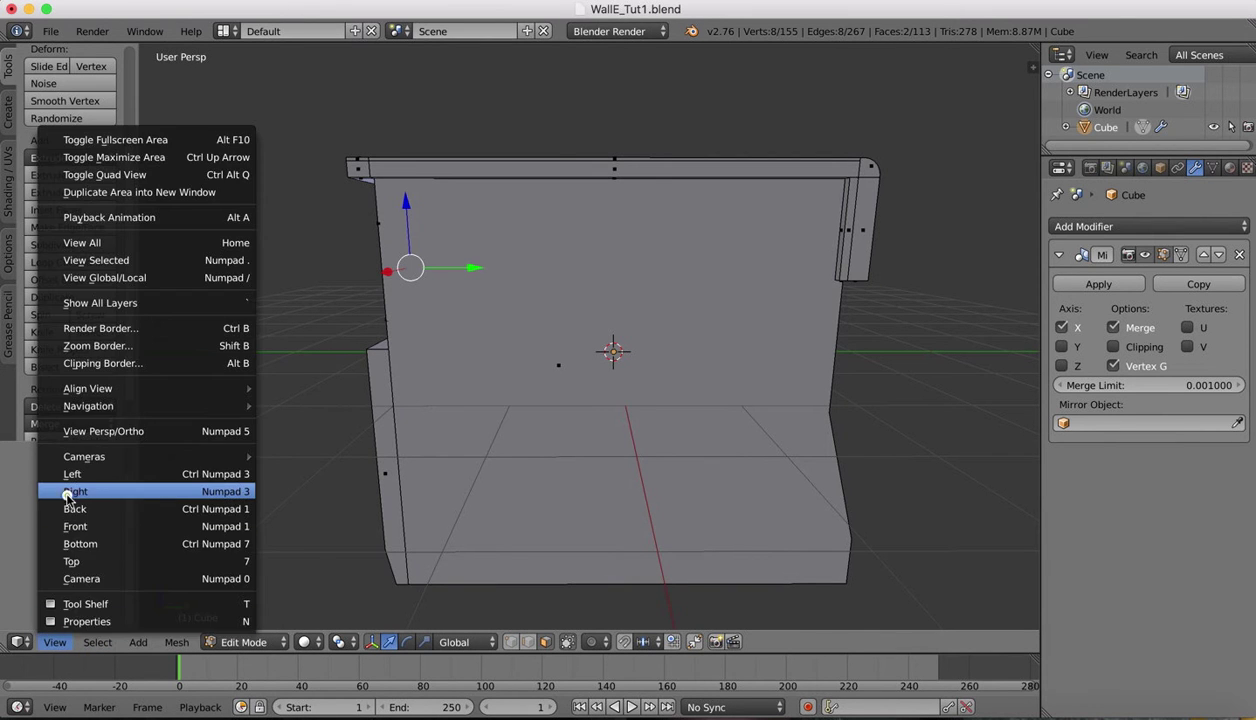
left_click(67, 498)
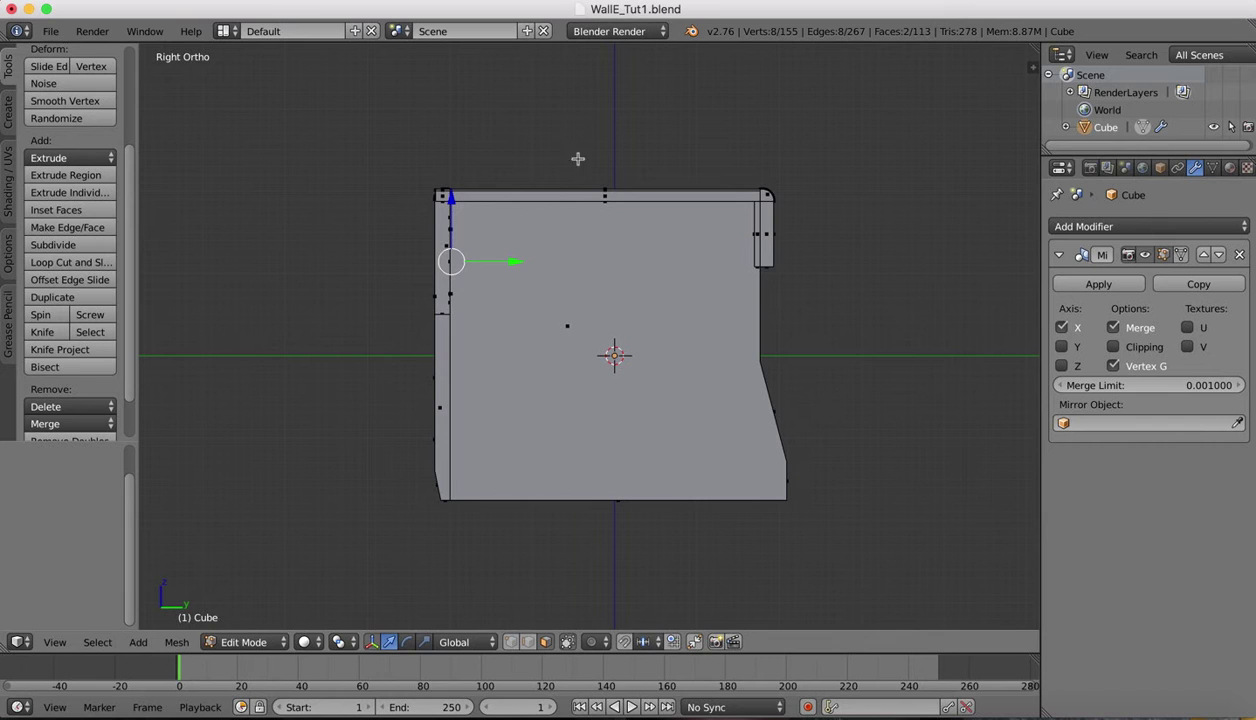
Step: Switch to Preview and compare the body's side in the blueprint image and the walle basic.jpg reference
left_click(1048, 716)
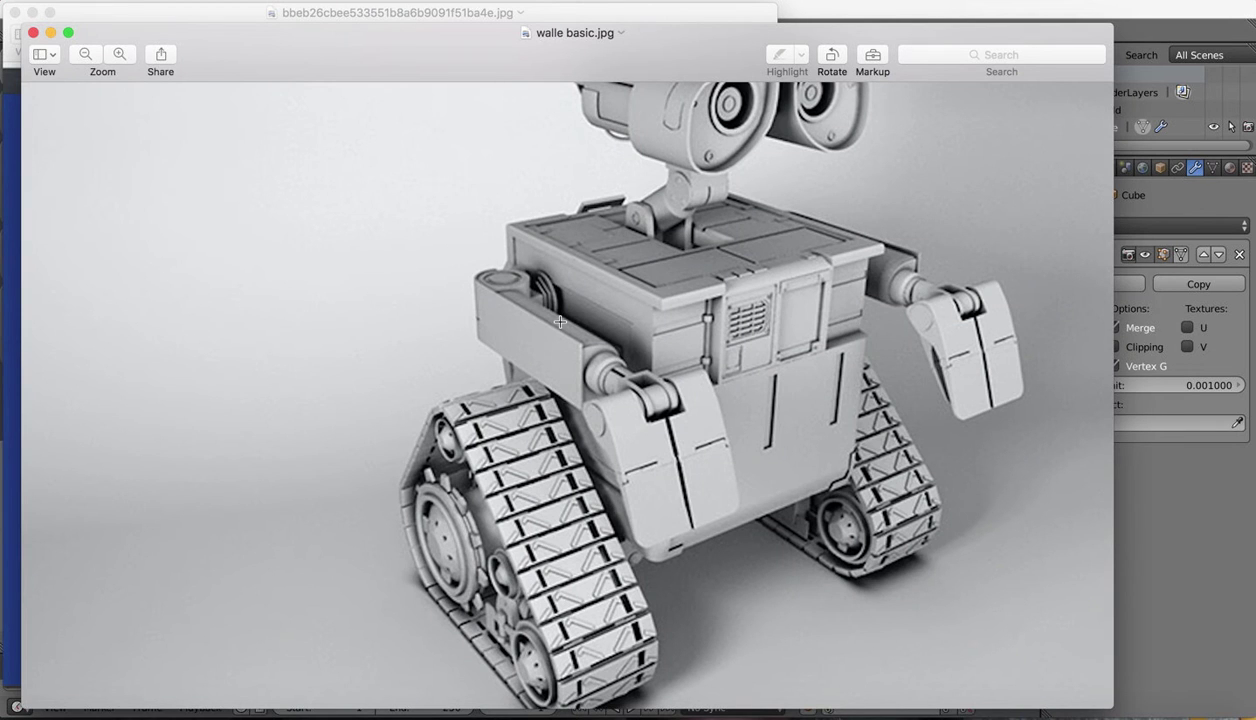
left_click(8, 231)
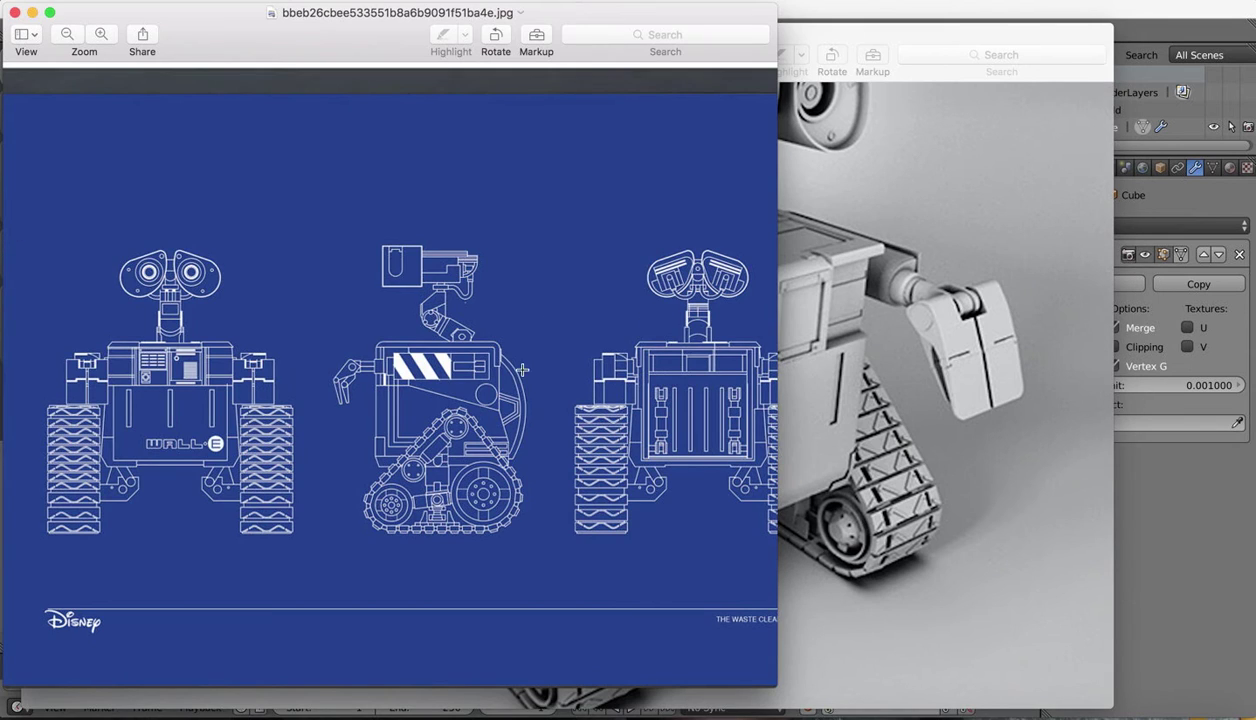
key("super+grave")
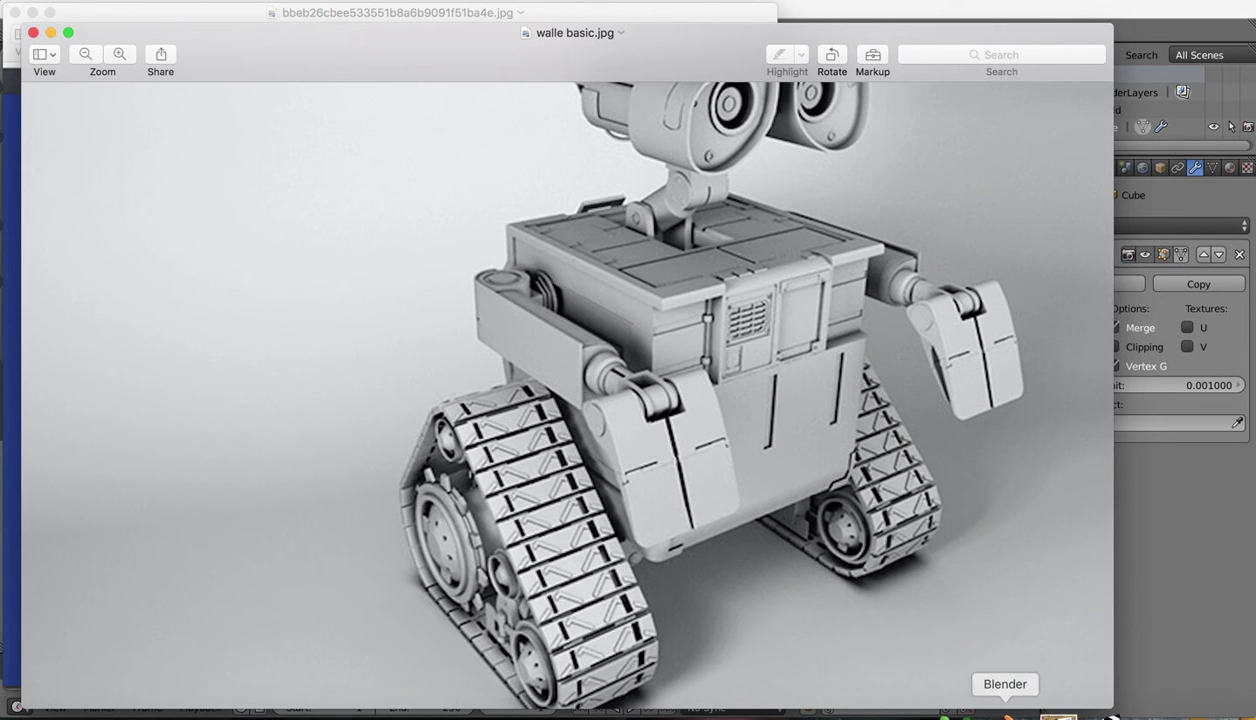
Step: Return to Blender to work on the body's side in right orthographic view
left_click(1029, 714)
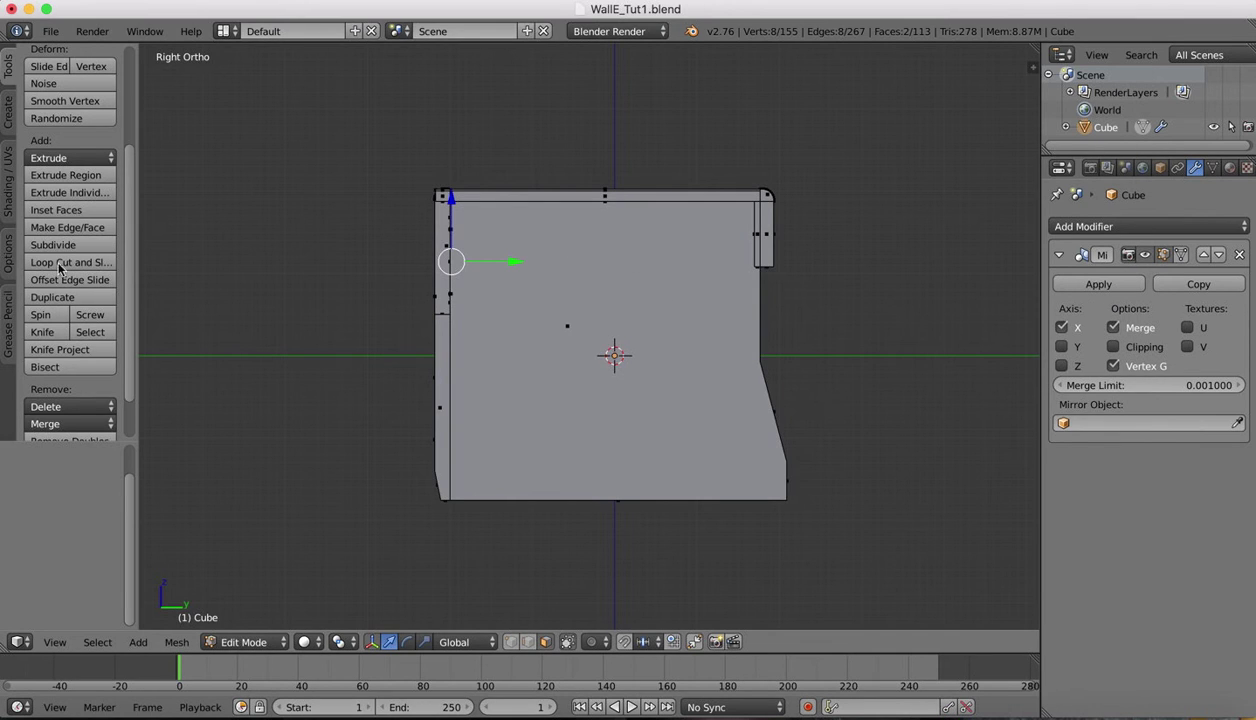
left_click(46, 332)
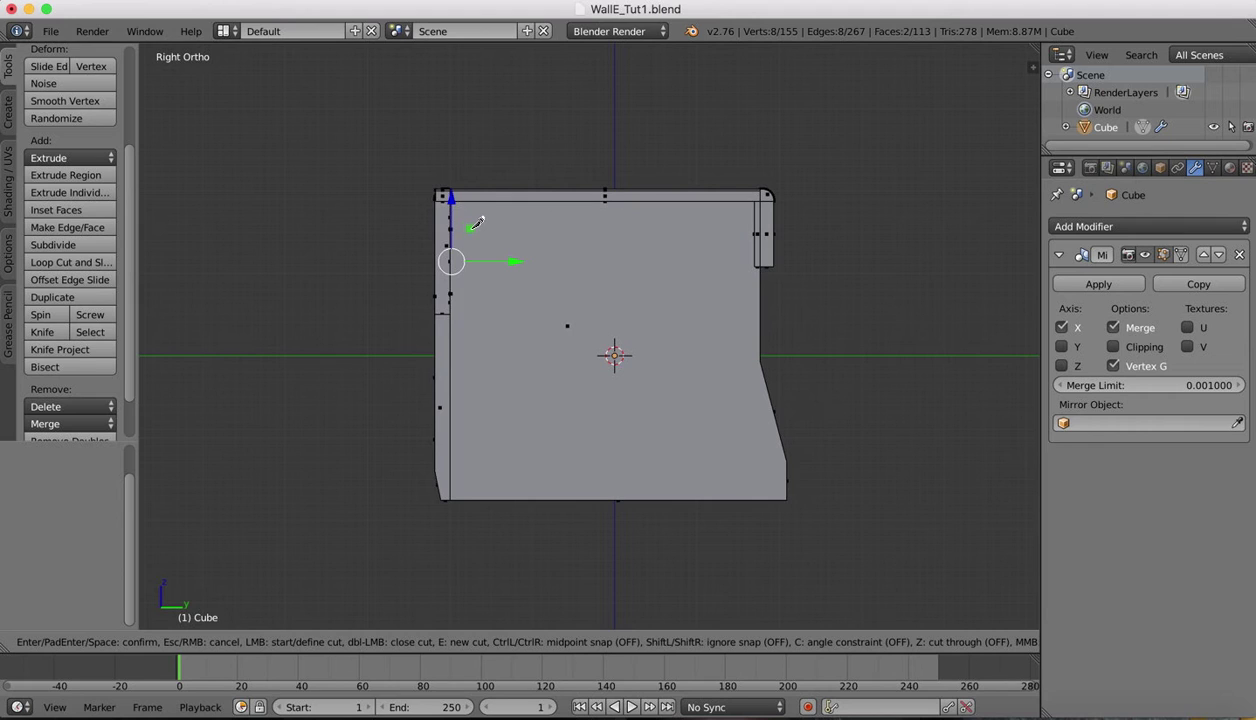
left_click(736, 232)
key("c")
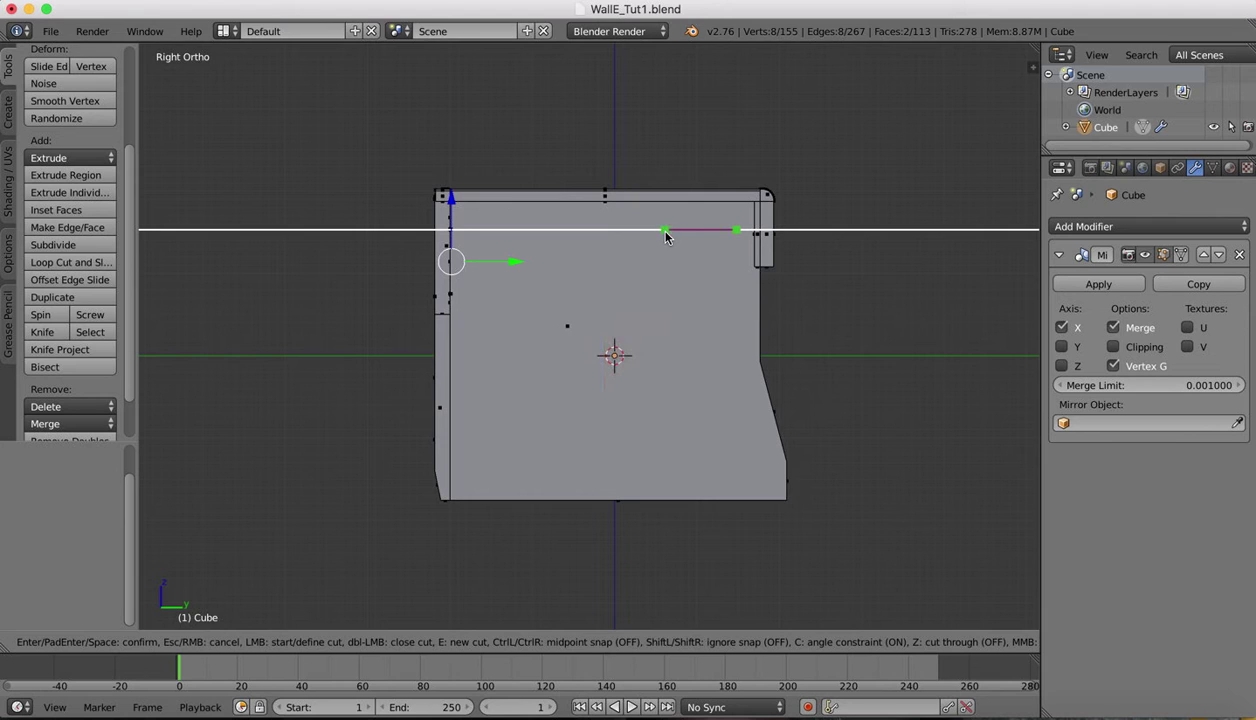
left_click(665, 231)
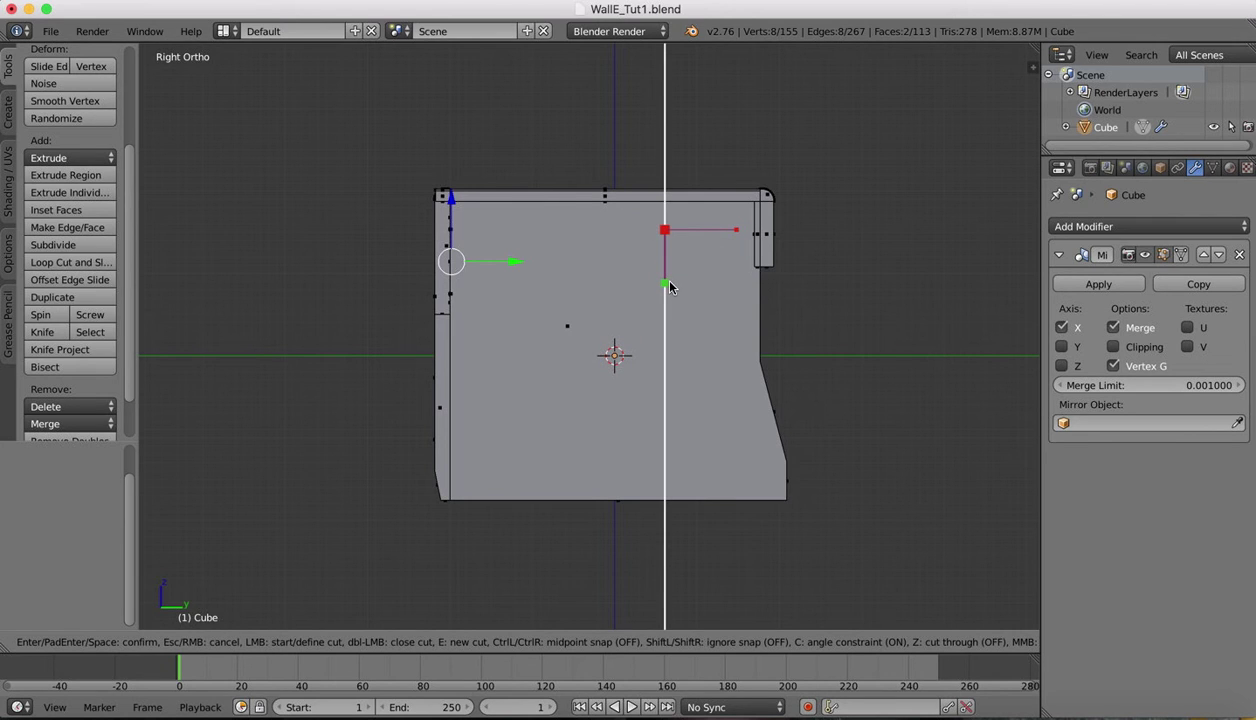
left_click(667, 284)
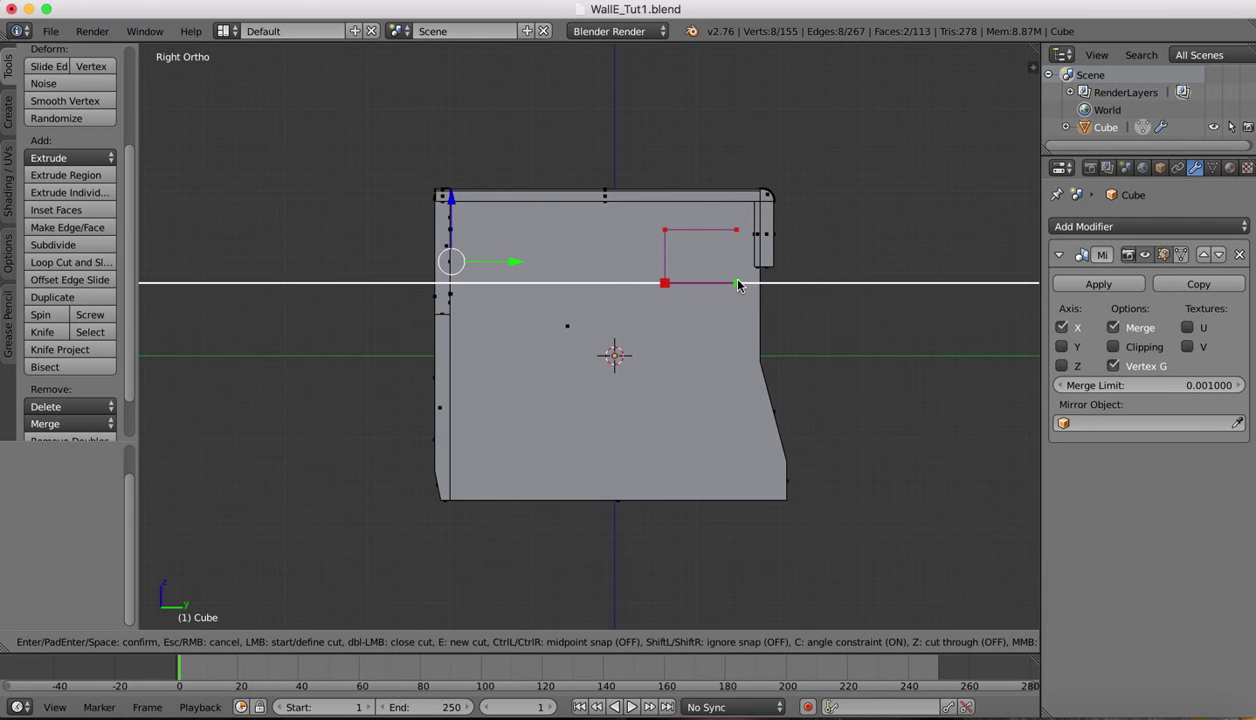
left_click(737, 284)
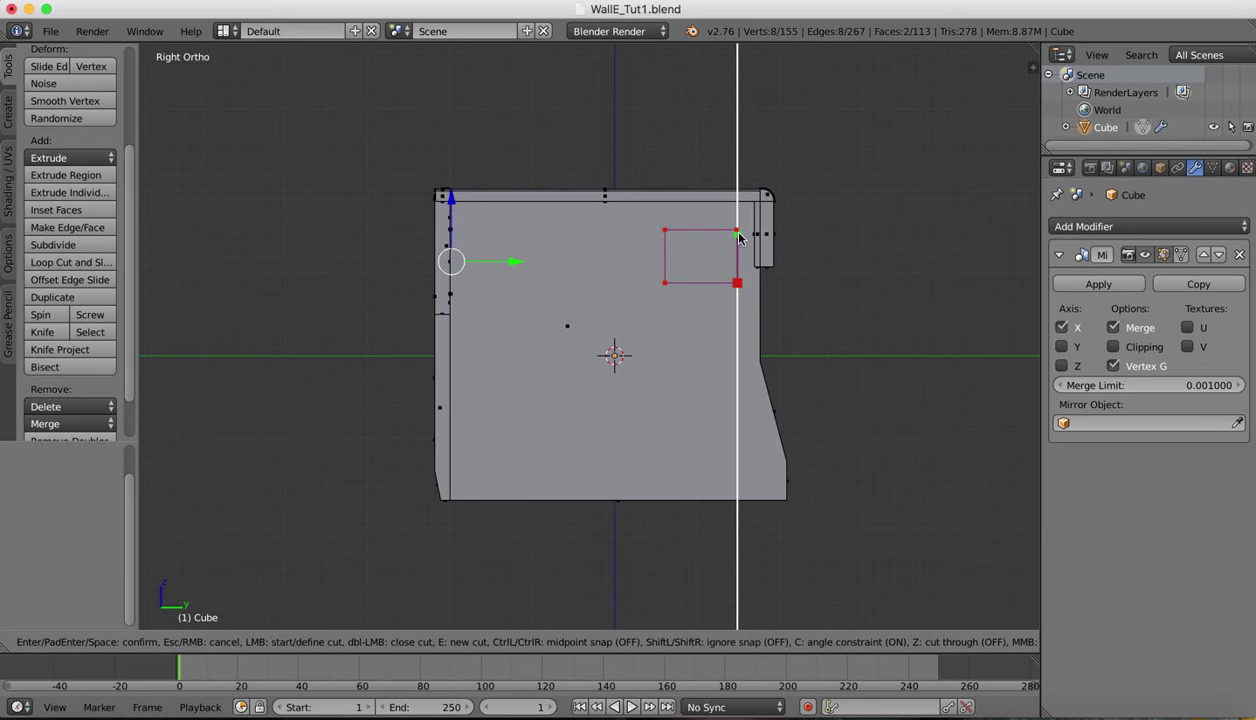
key("Escape")
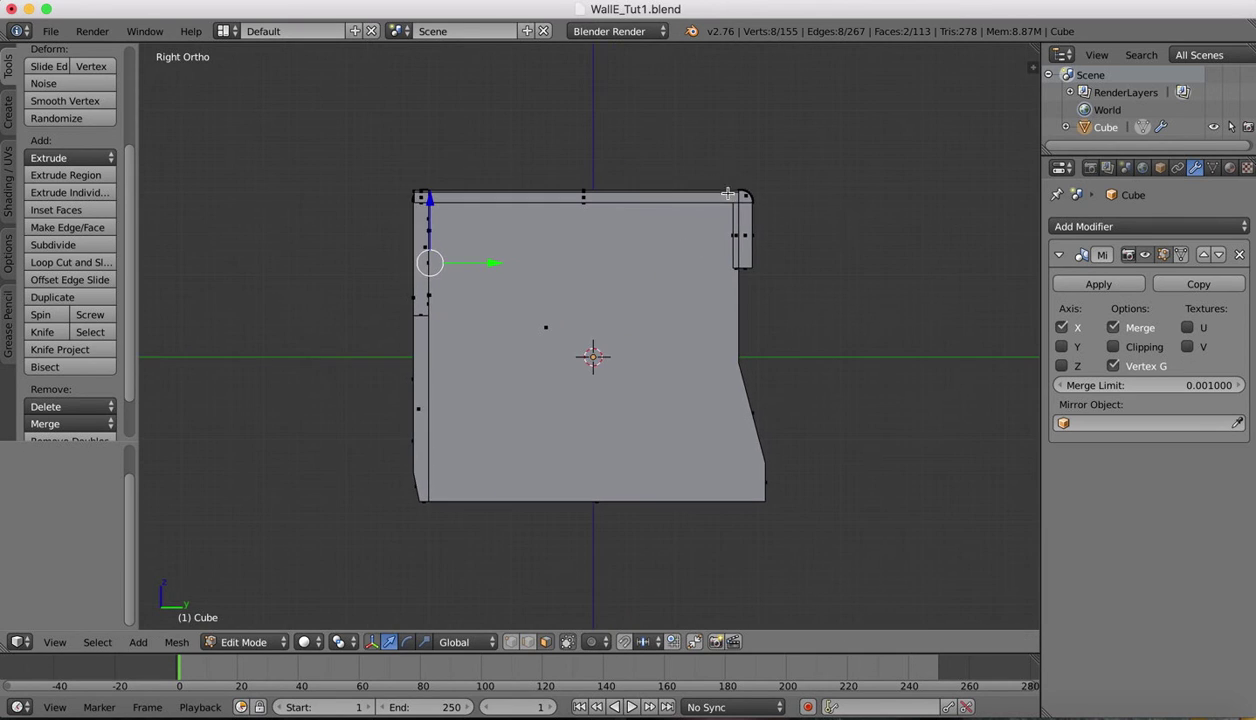
Step: Knife-cut an angle-constrained, nearly square outline into the body's side face, near the upper rear corner beside the bracket
scroll(726, 184, "up", 4)
scroll(729, 186, "up", 1)
scroll(729, 186, "up", 2, "shift")
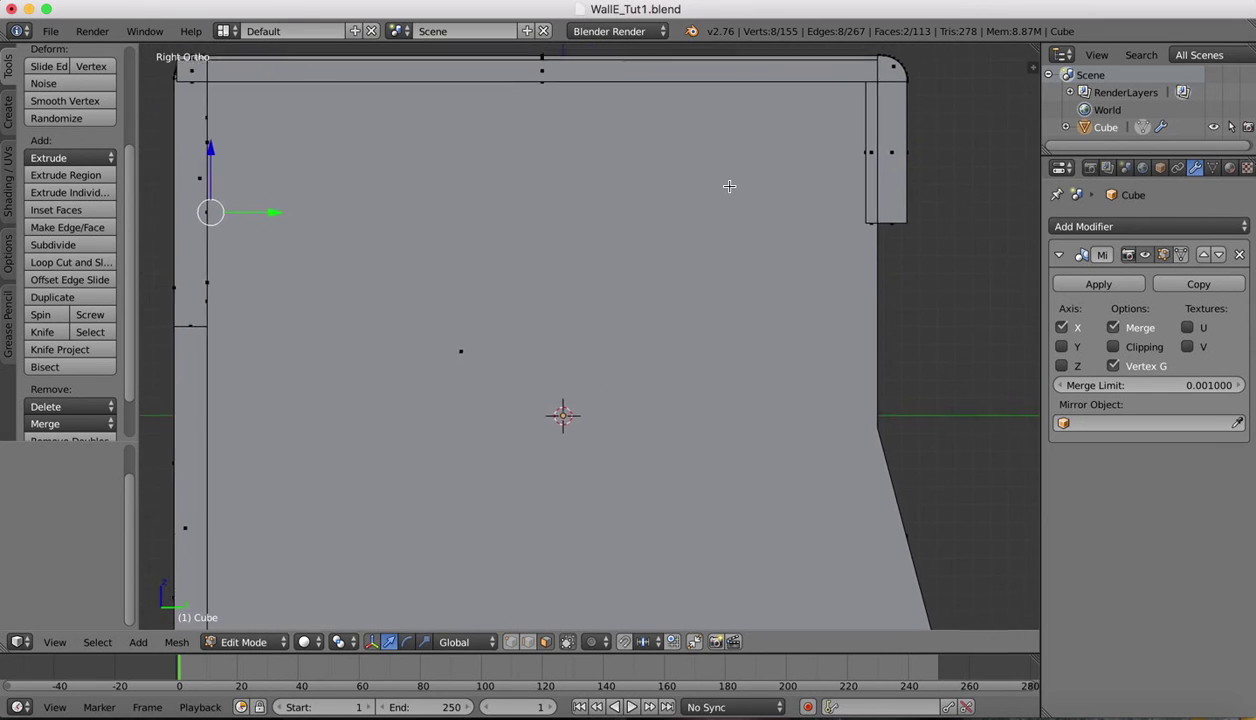
scroll(729, 186, "right", 2, "shift")
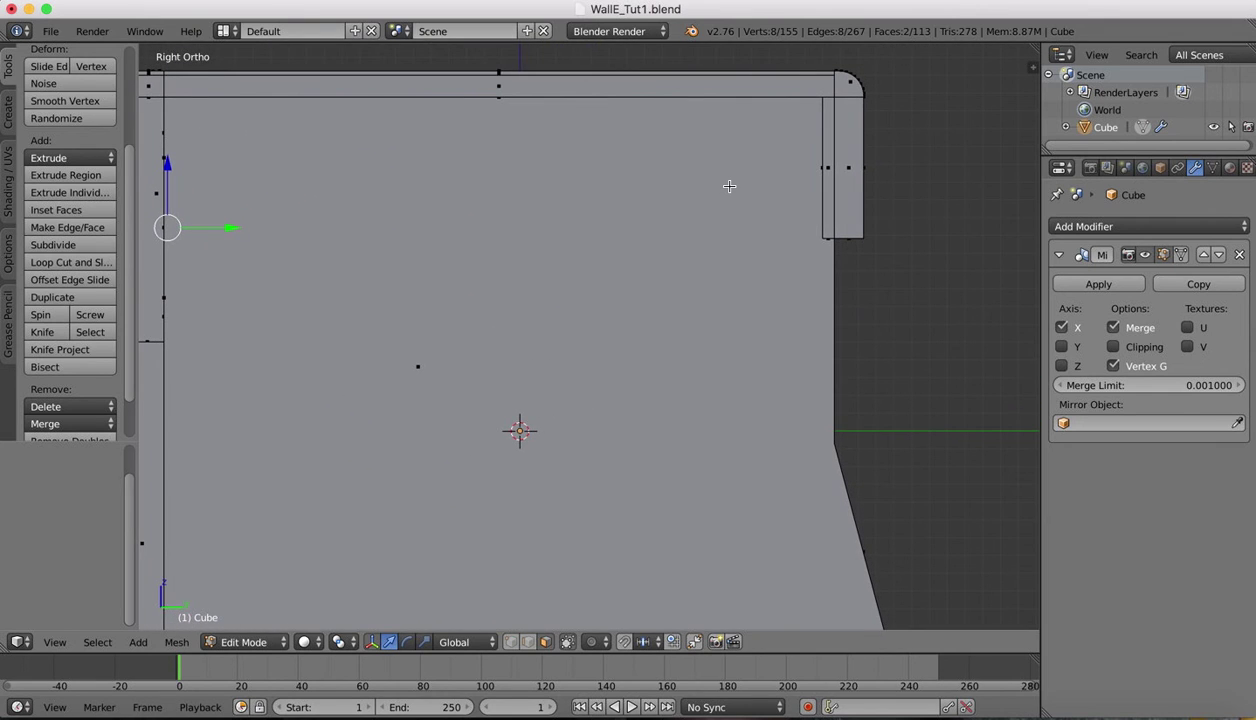
left_click(58, 334)
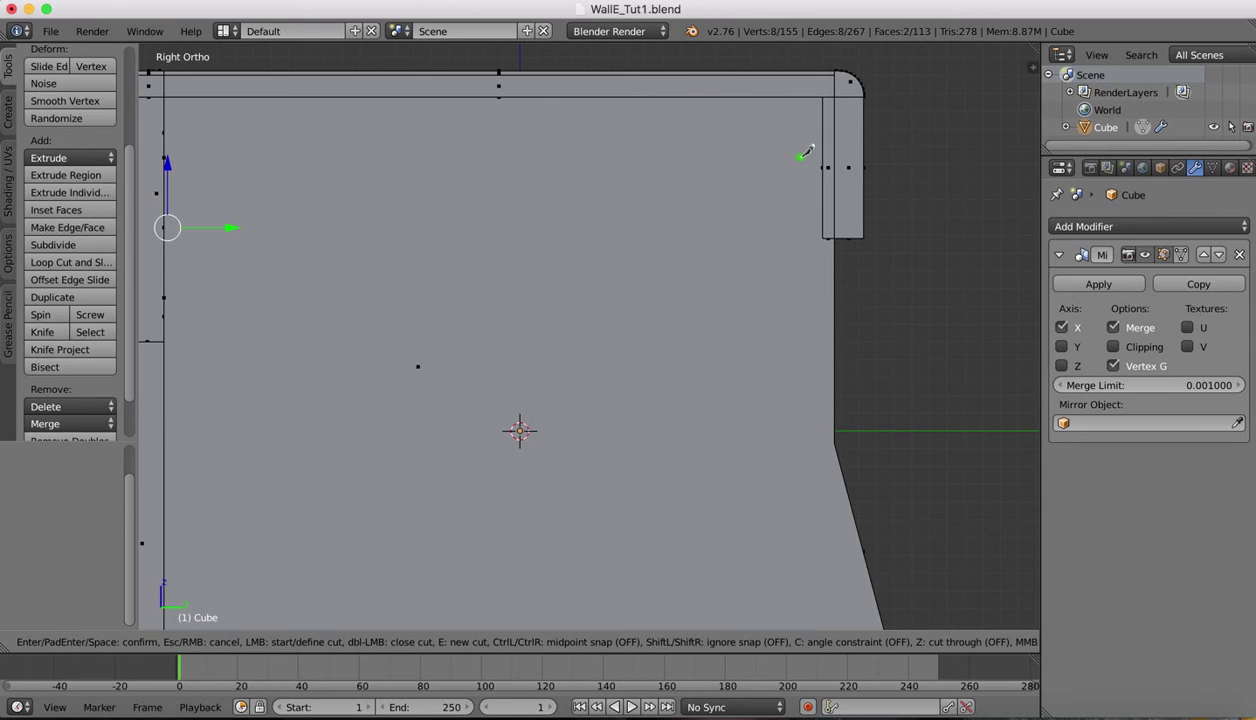
left_click(786, 127)
key("c")
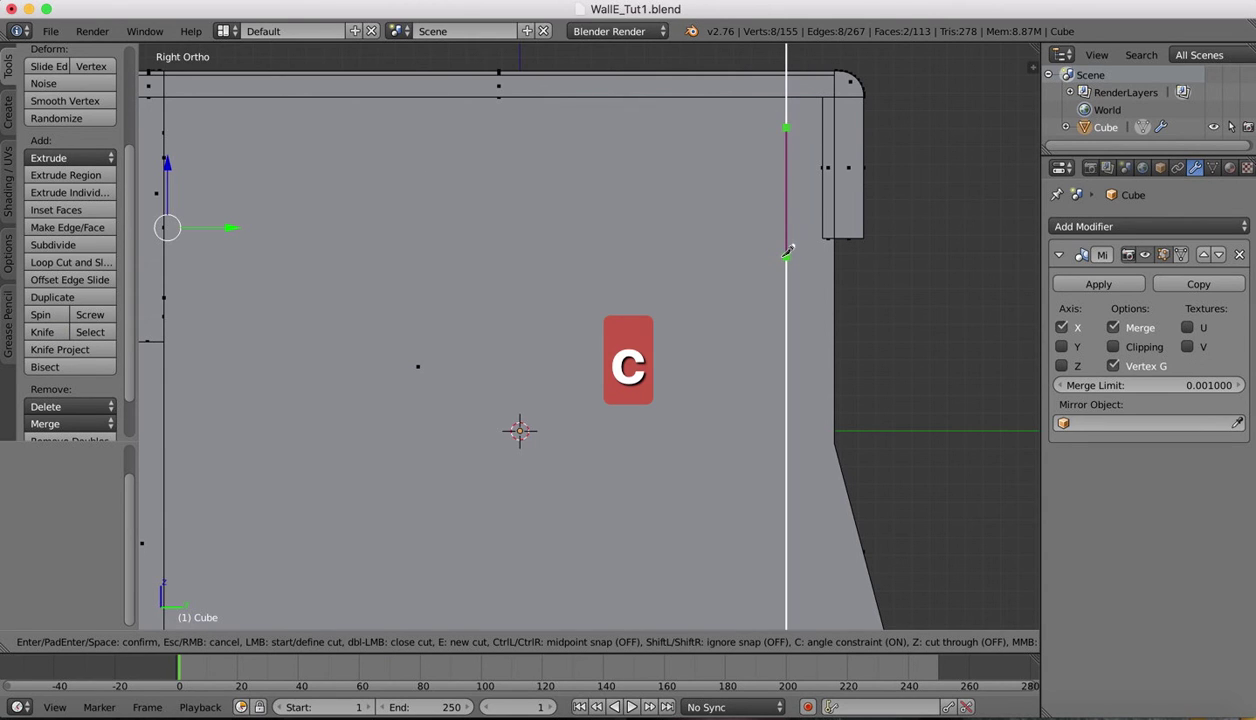
left_click(786, 256)
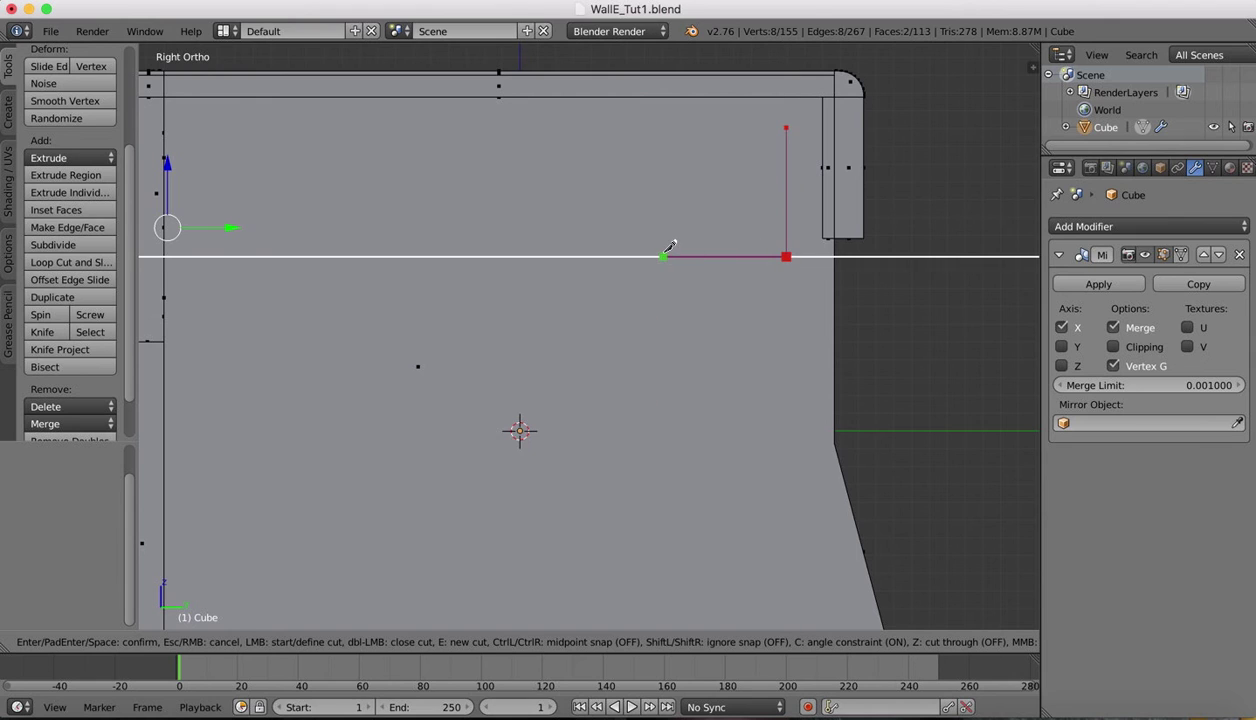
left_click(651, 257)
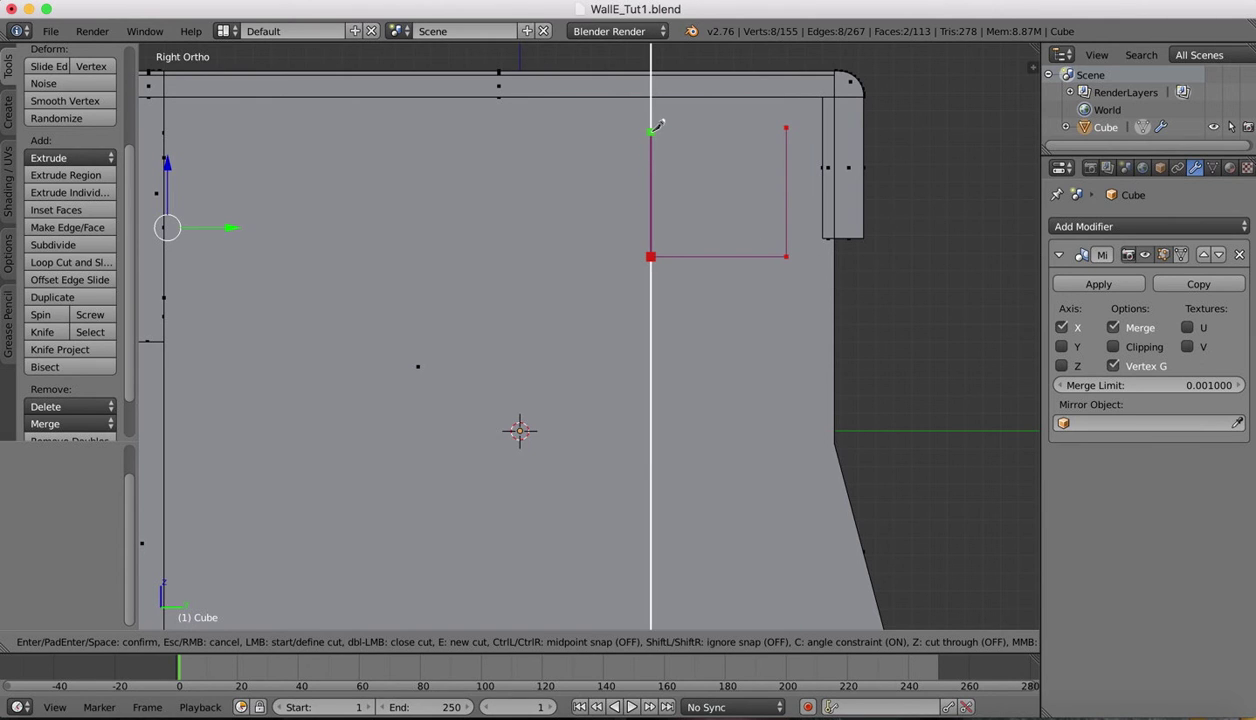
left_click(651, 131)
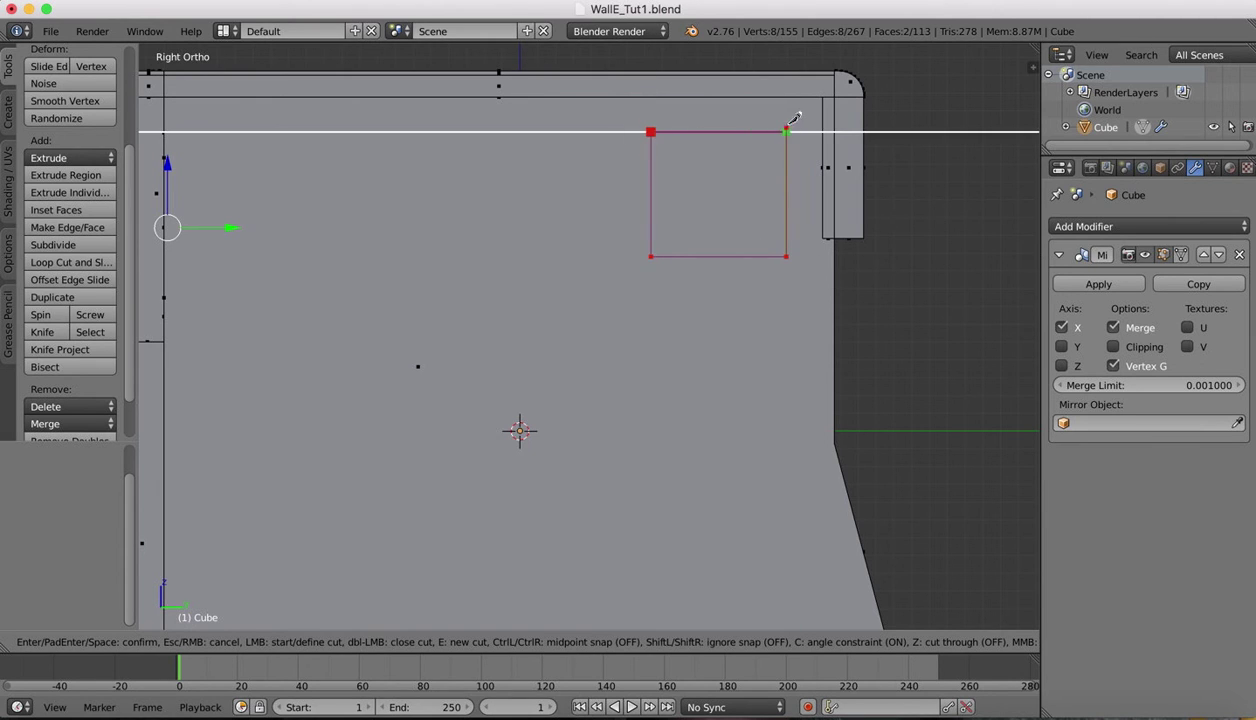
left_click(787, 130)
key("Return")
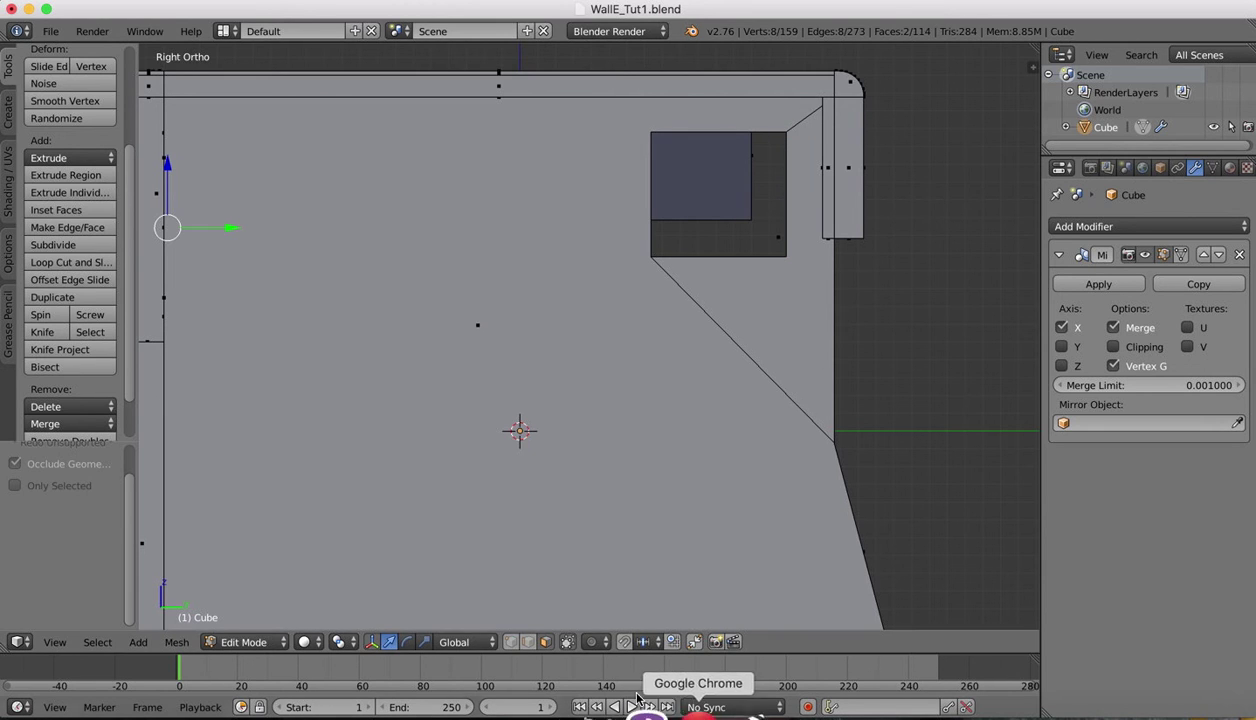
Step: Move the side opening's front edge by -0.214 and its rear edge by -0.191 along Y, and lower its top edge slightly
left_click(514, 643)
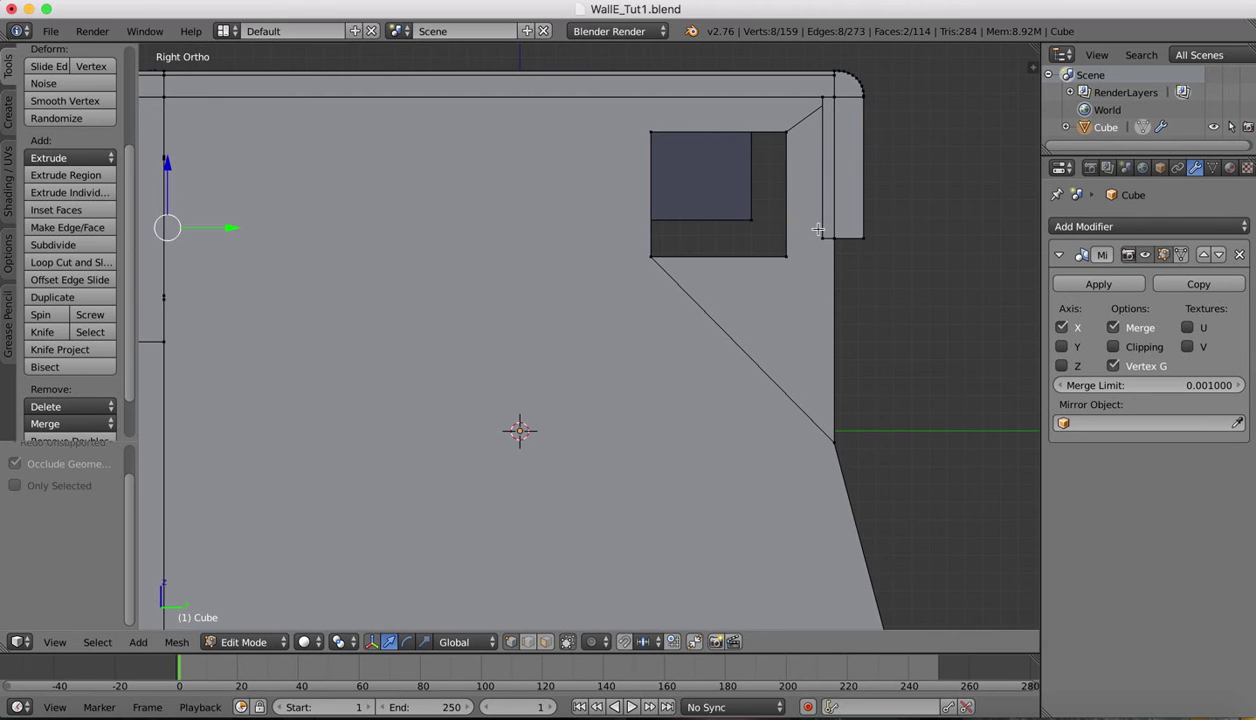
scroll(950, 246, "down", 3)
middle_click_drag(950, 246, 950, 246)
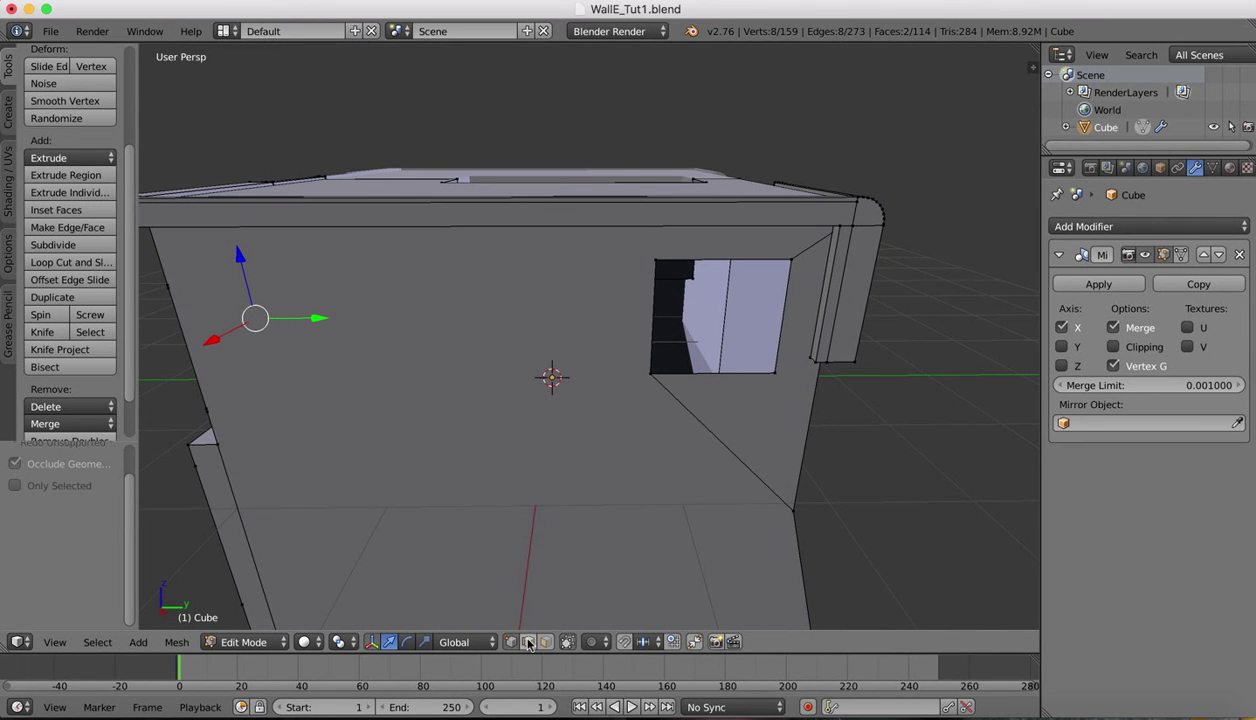
right_click(648, 306)
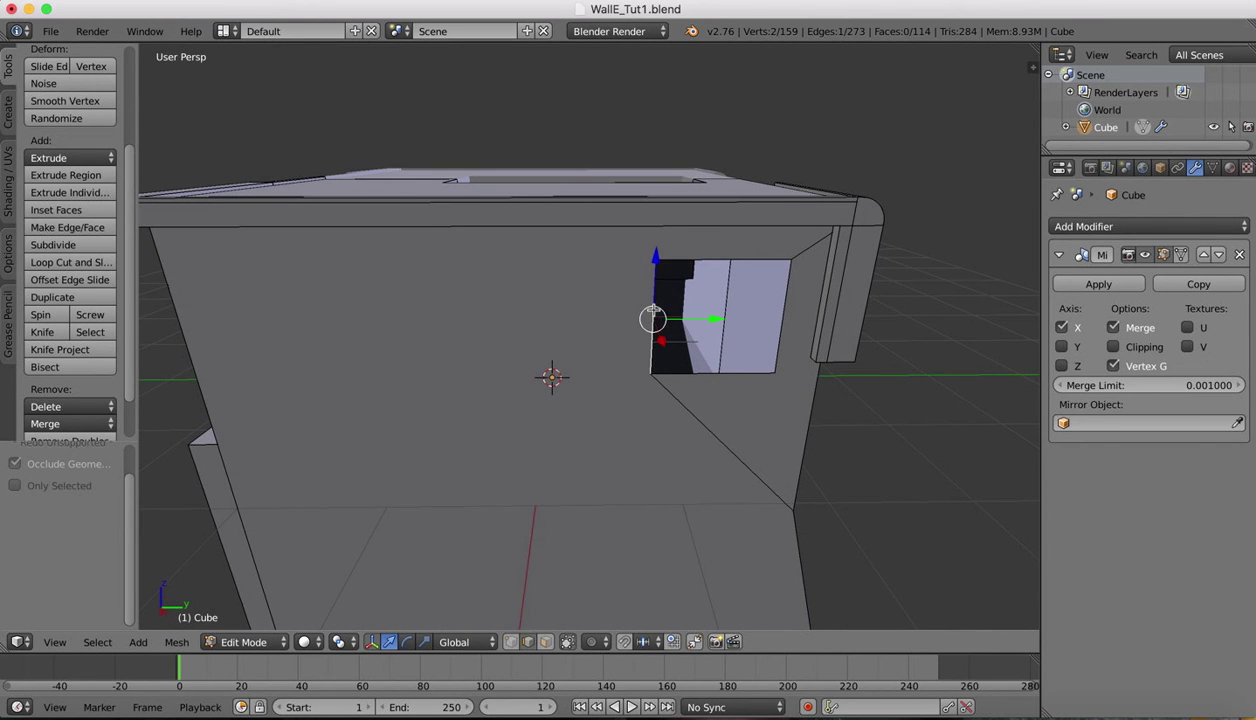
left_click_drag(717, 320, 680, 320)
right_click(701, 261)
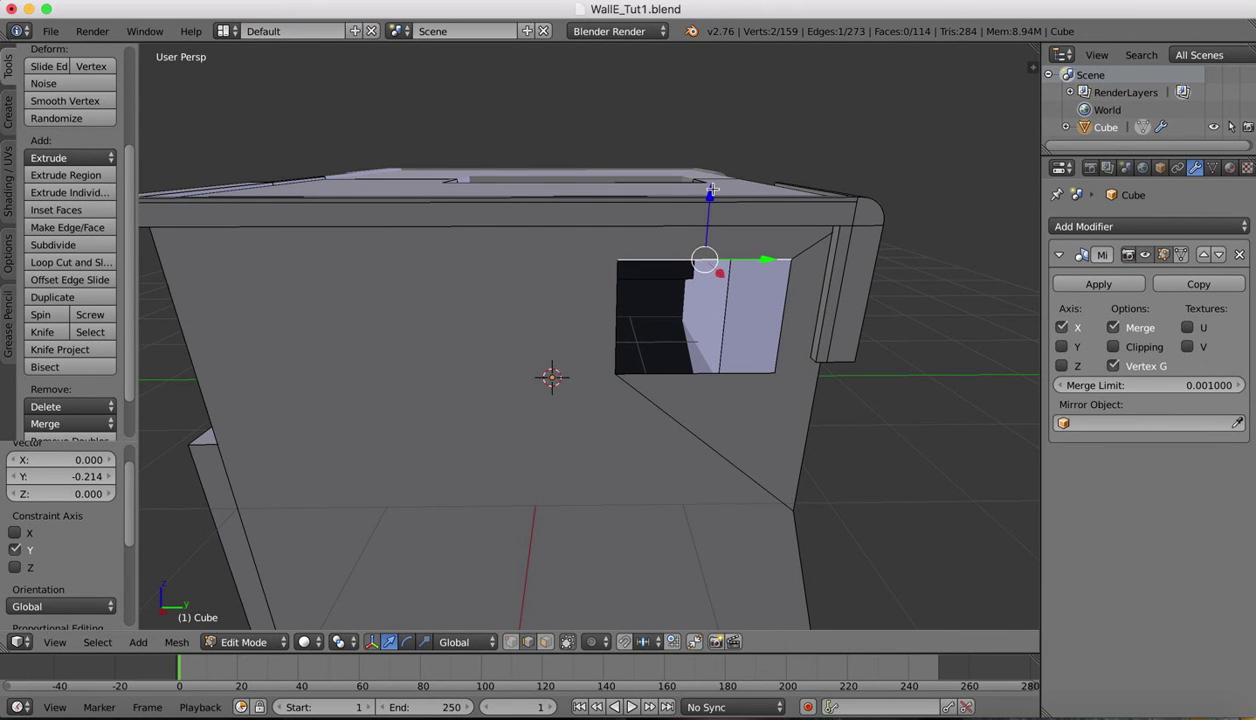
left_click_drag(709, 190, 710, 203)
right_click(810, 322)
left_click_drag(840, 322, 813, 325)
Step: Examine the side opening from the rear and both sides, and check the walle basic.jpg reference in Preview before returning to Blender
middle_click_drag(873, 432, 873, 432)
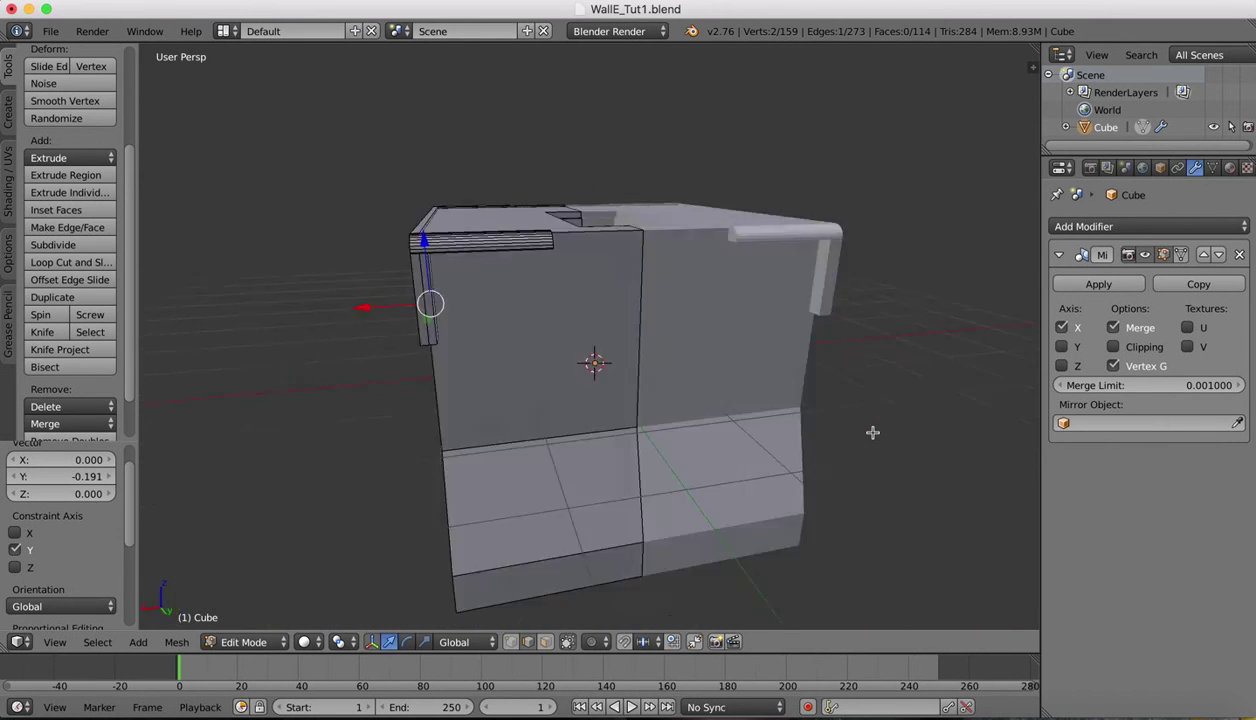
scroll(873, 432, "right", 3)
scroll(873, 432, "left", 15)
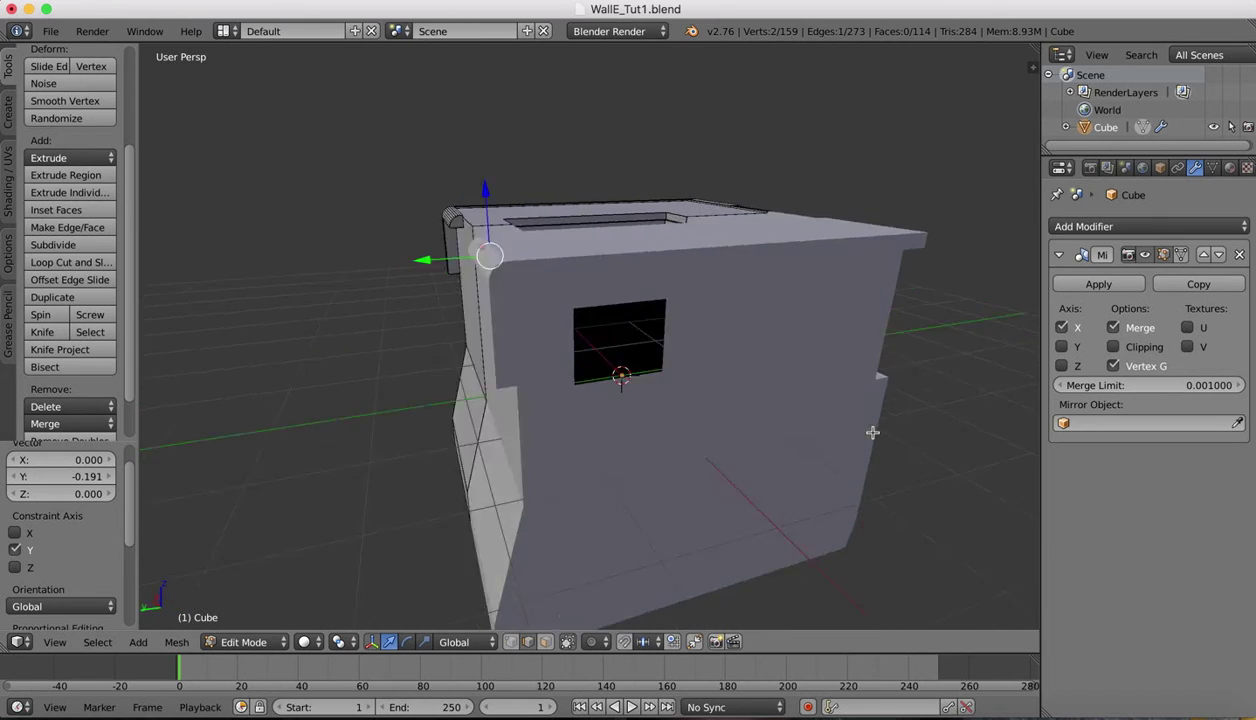
scroll(872, 432, "right", 10)
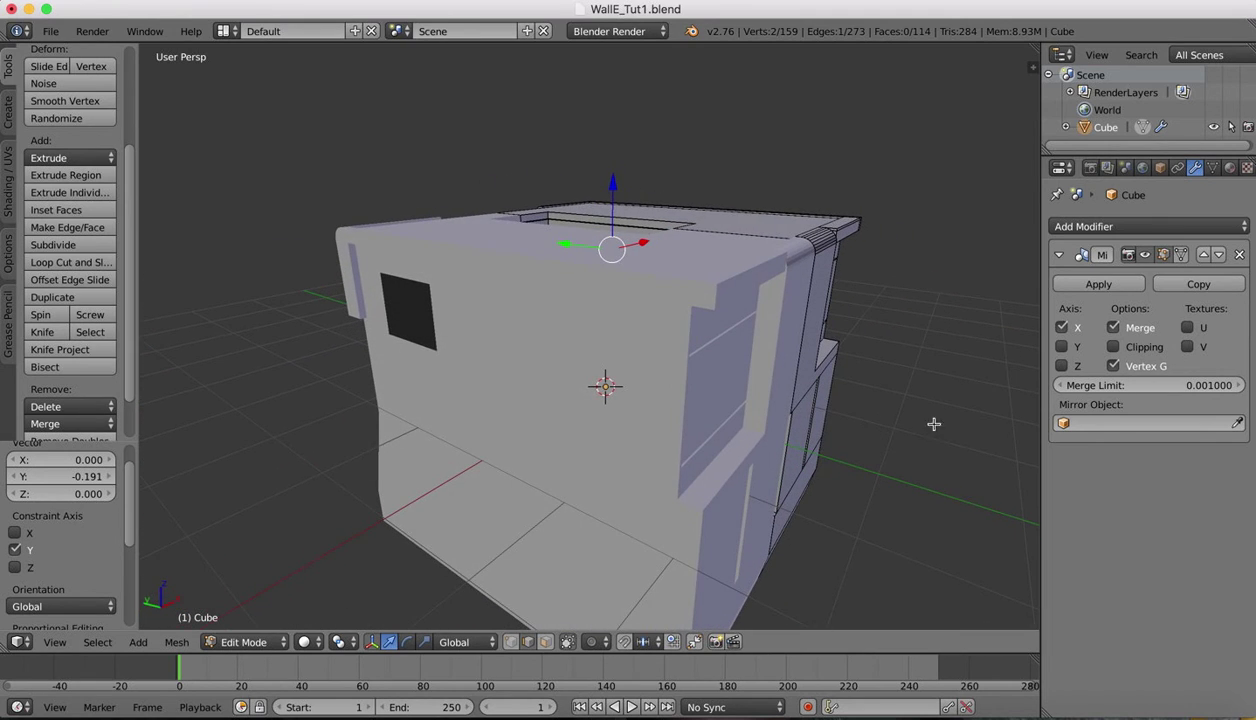
left_click(1053, 712)
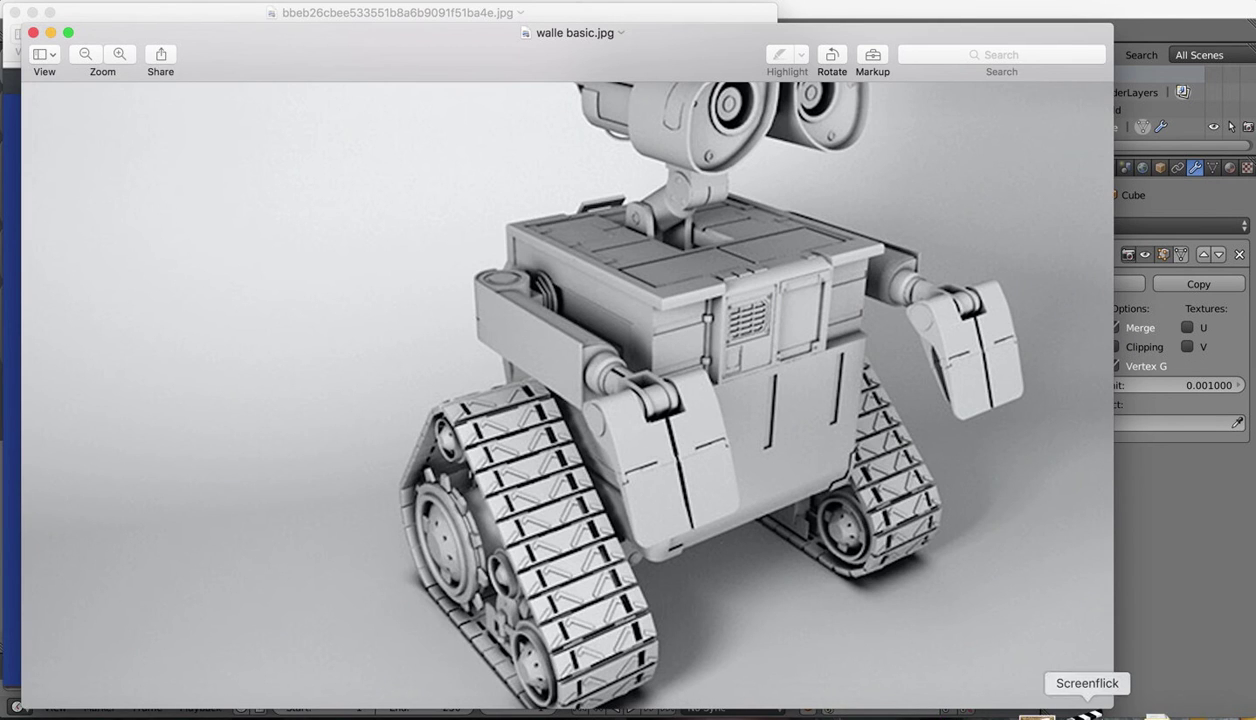
left_click(1007, 710)
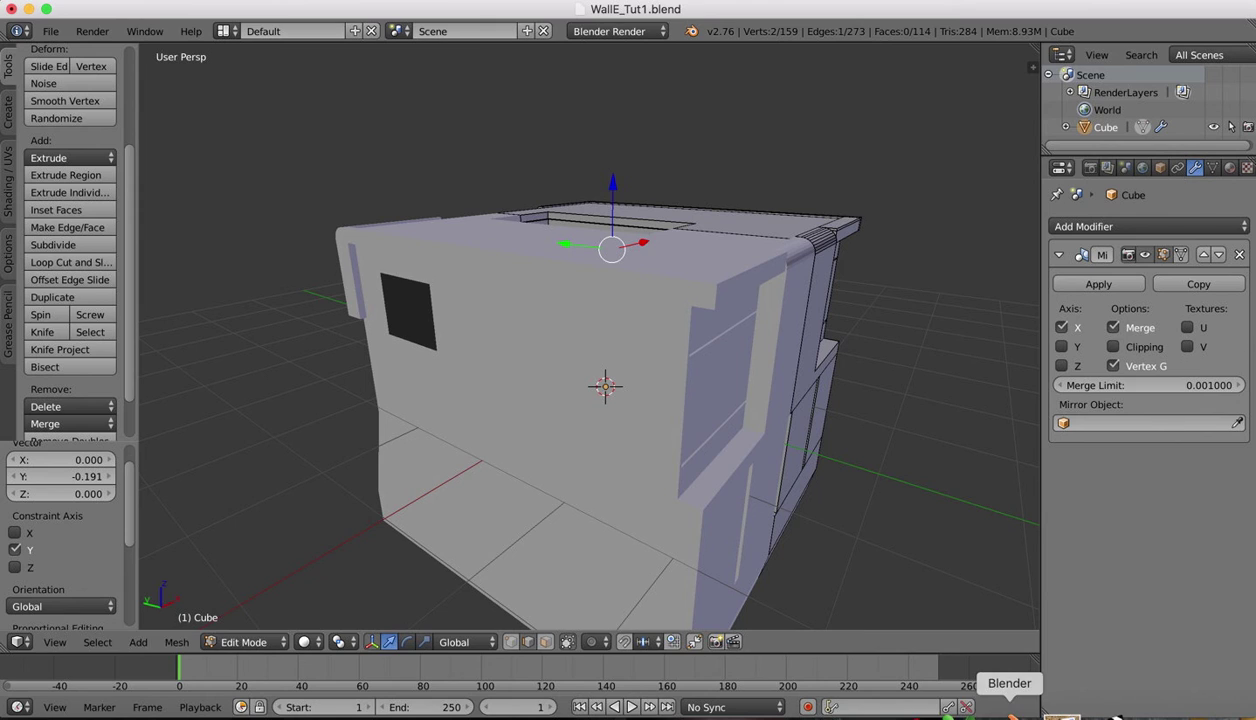
Step: Fill the side opening with a new face made from its four border edges
middle_click_drag(420, 286, 424, 286)
scroll(424, 287, "right", 10)
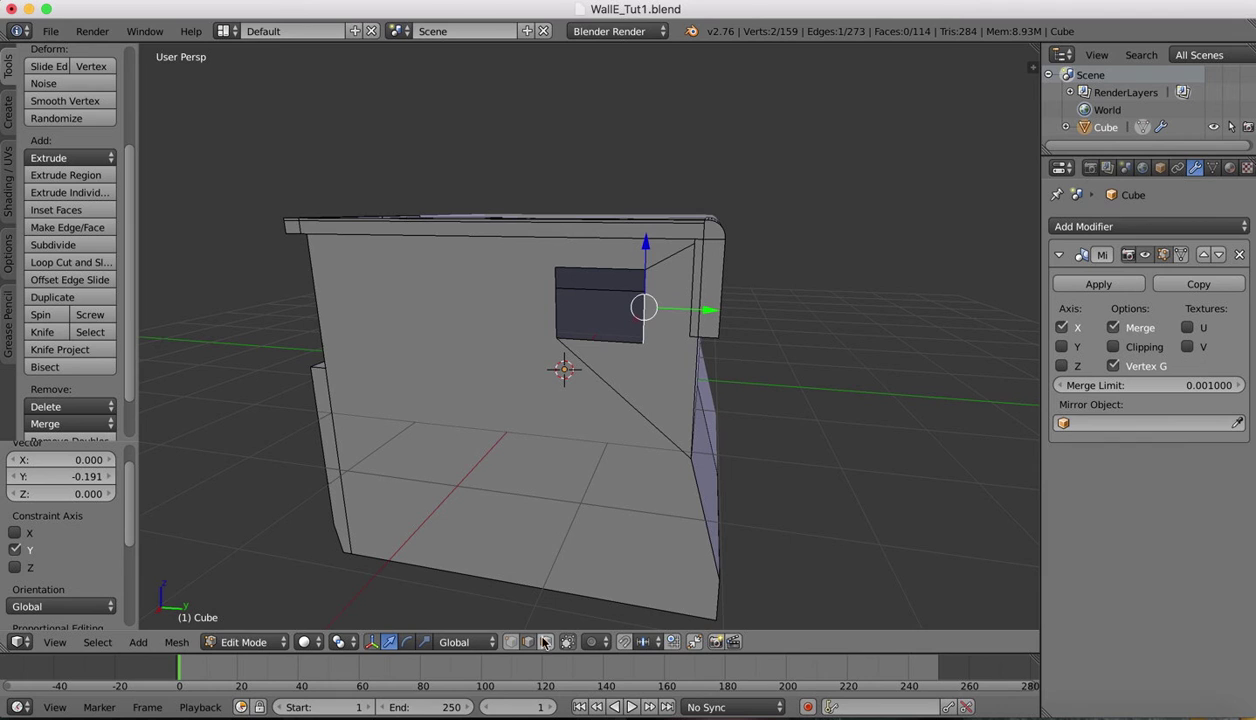
right_click(598, 266)
right_click(646, 293, "shift")
right_click(593, 338, "shift")
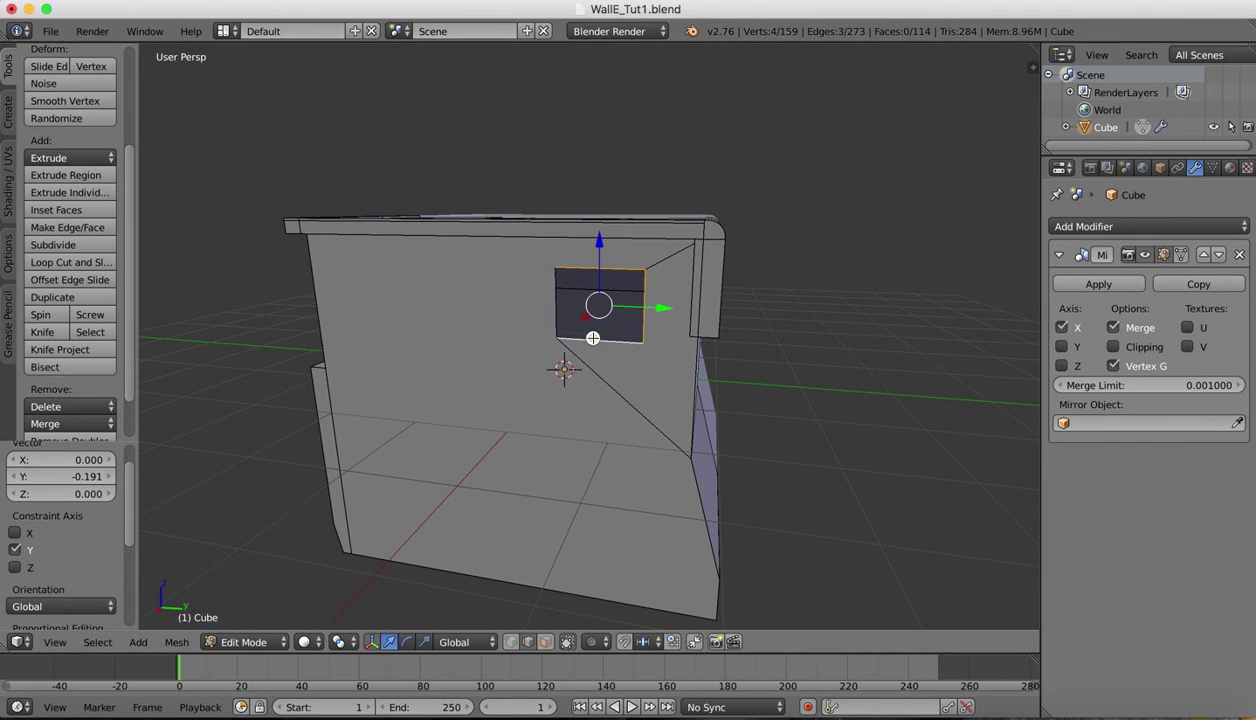
right_click(548, 296, "shift")
left_click(68, 228)
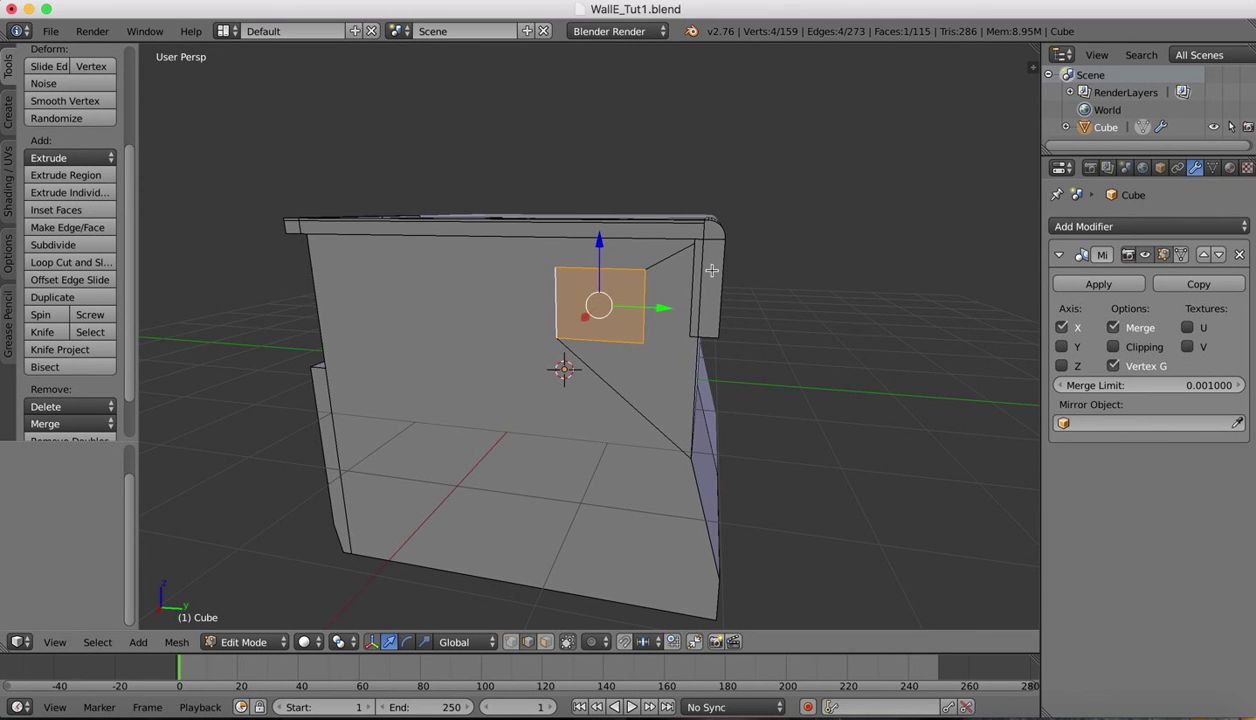
Step: Extrude the new square side face inward by about 0.36 to form a recess
middle_click_drag(480, 560, 657, 667)
left_click(546, 642)
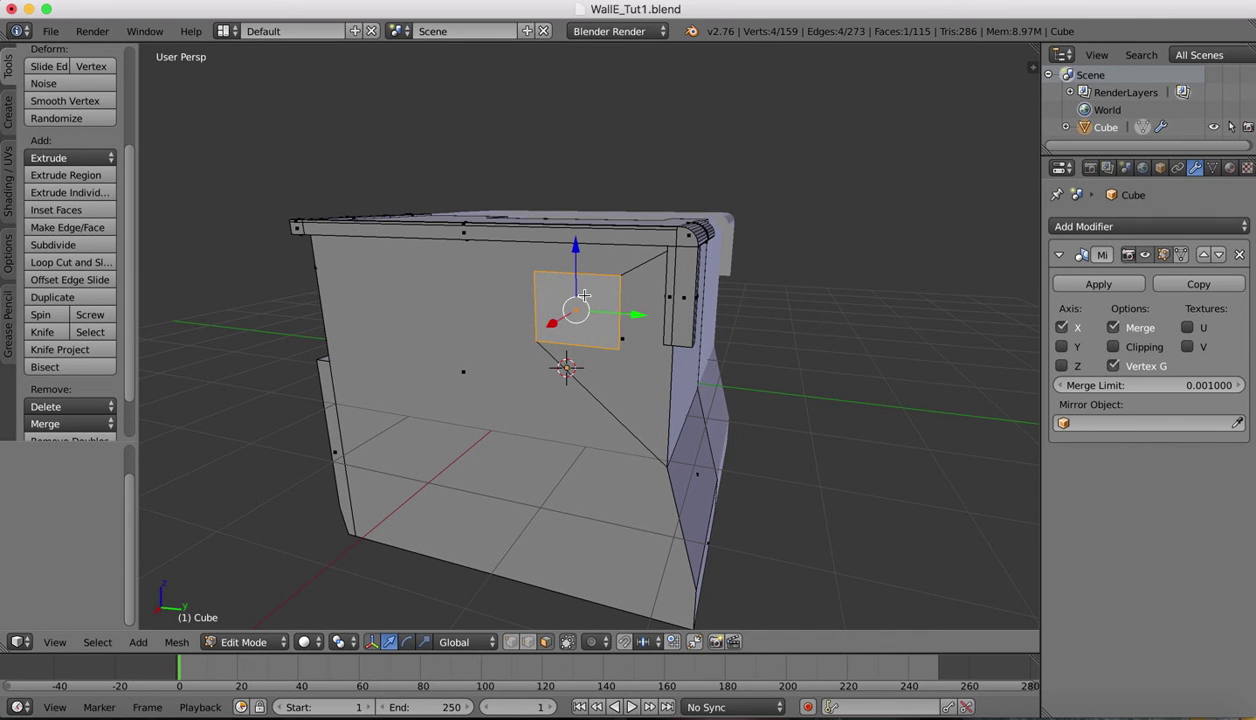
key("e")
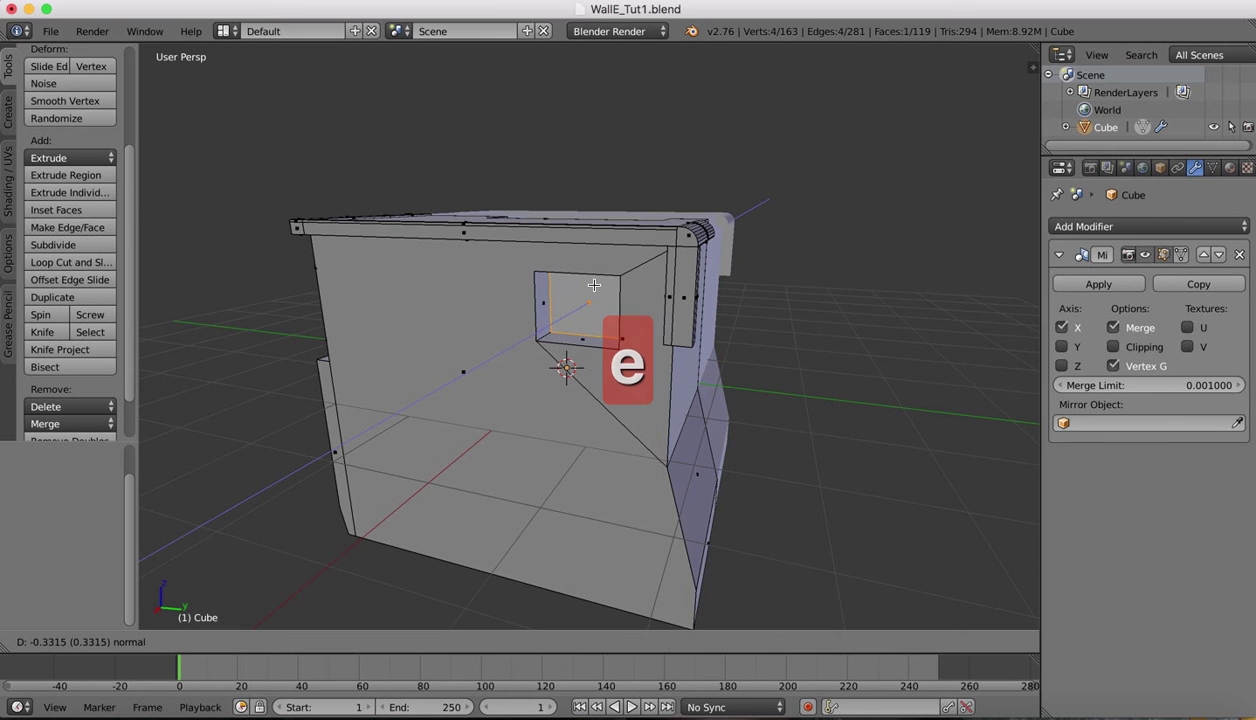
left_click(595, 284)
Step: Try to delete the two diagonal edges running from the corners of the side recess to the border of the side wall
scroll(595, 284, "left", 10)
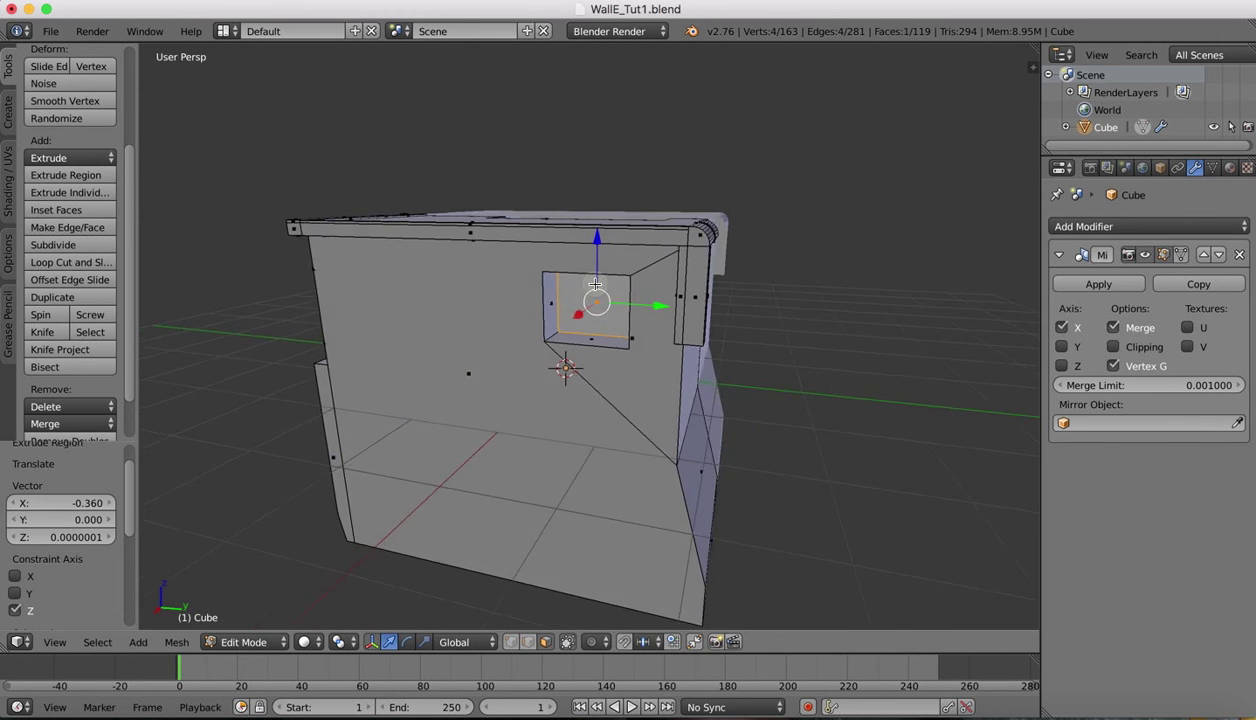
scroll(595, 284, "left", 10)
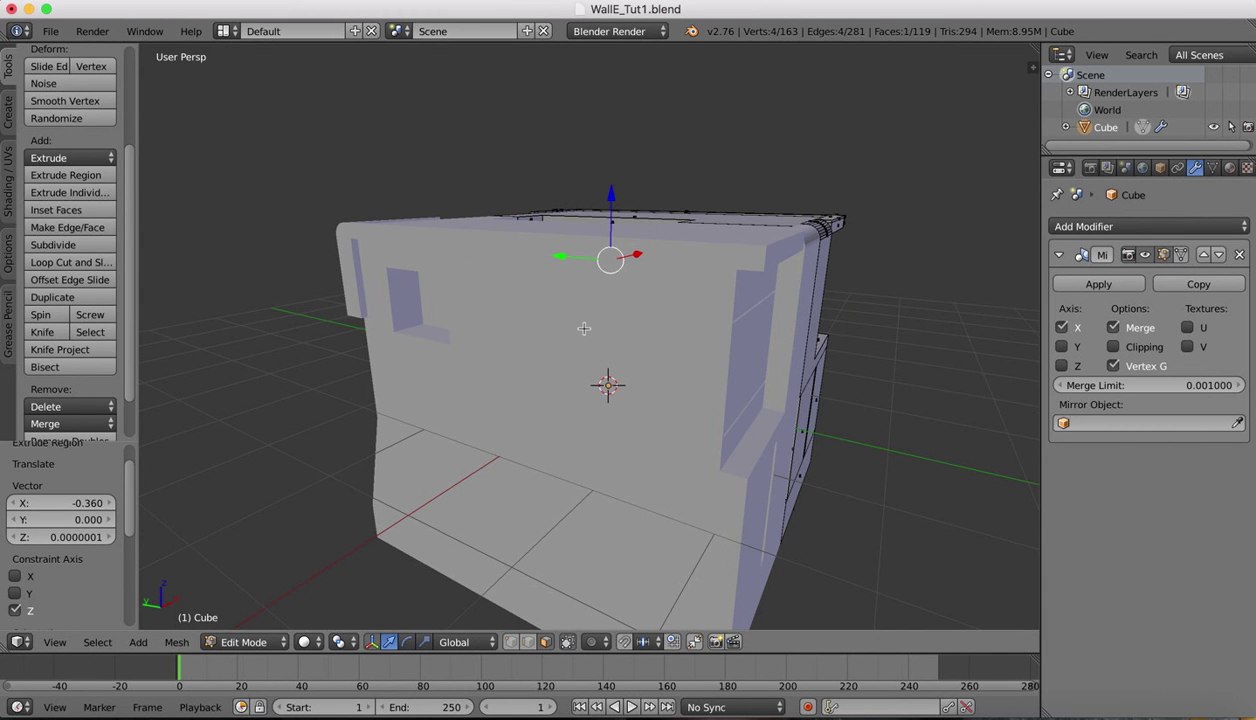
scroll(584, 328, "left", 15)
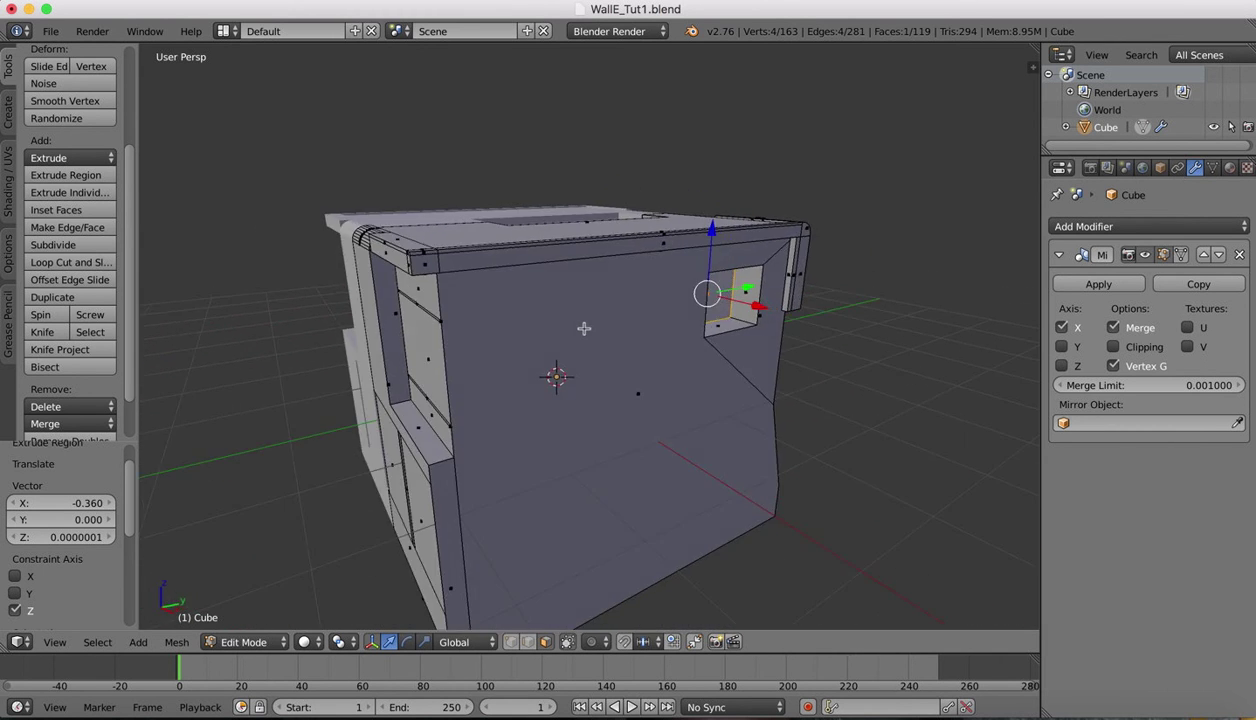
scroll(584, 328, "left", 10)
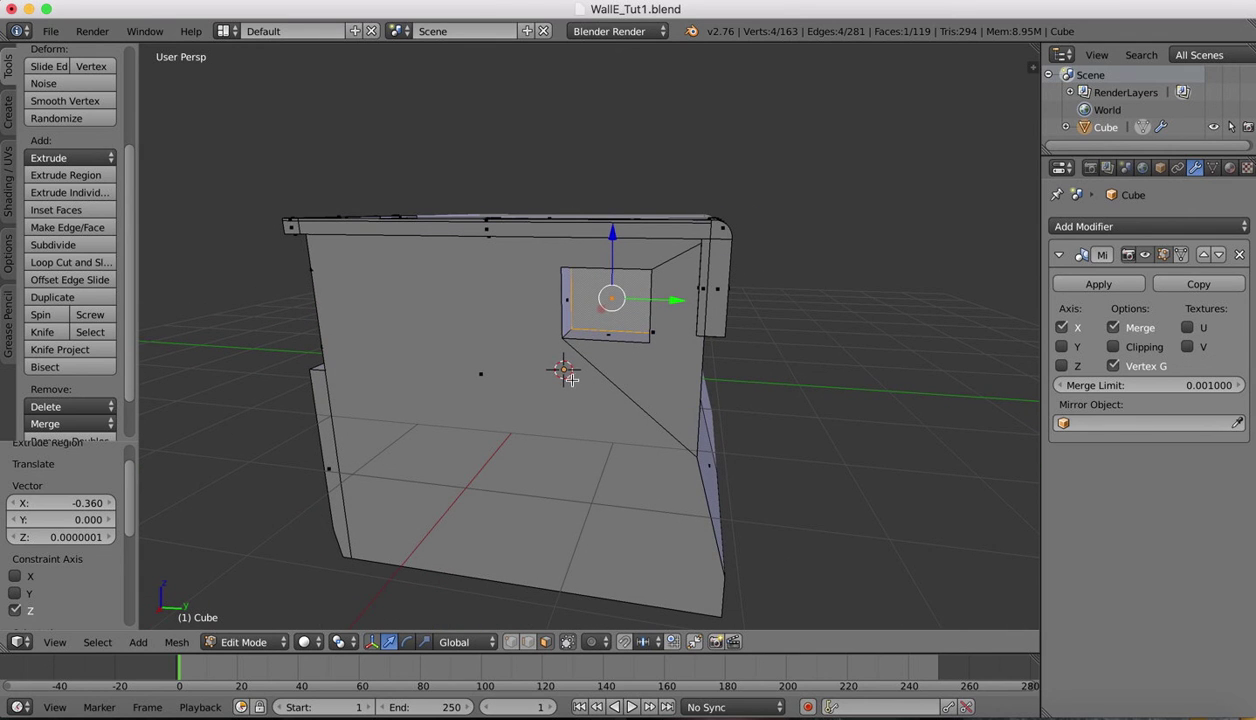
left_click(525, 642)
right_click(628, 398)
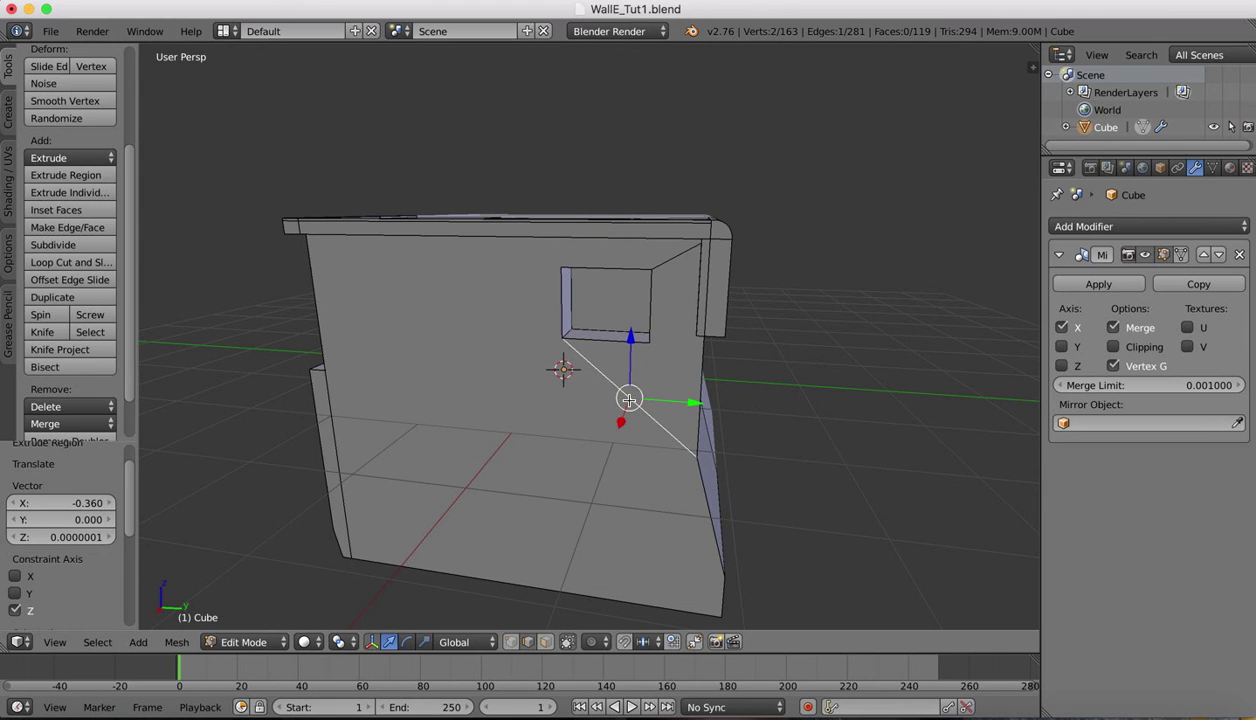
key("x")
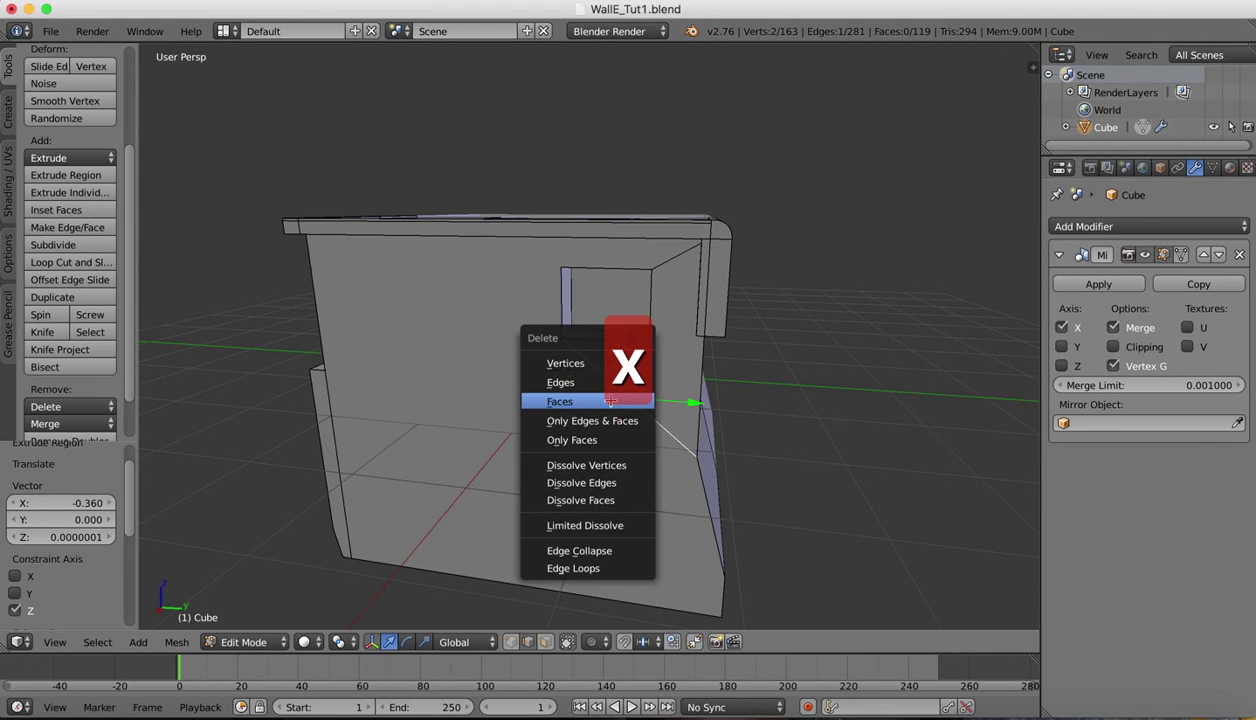
left_click(596, 380)
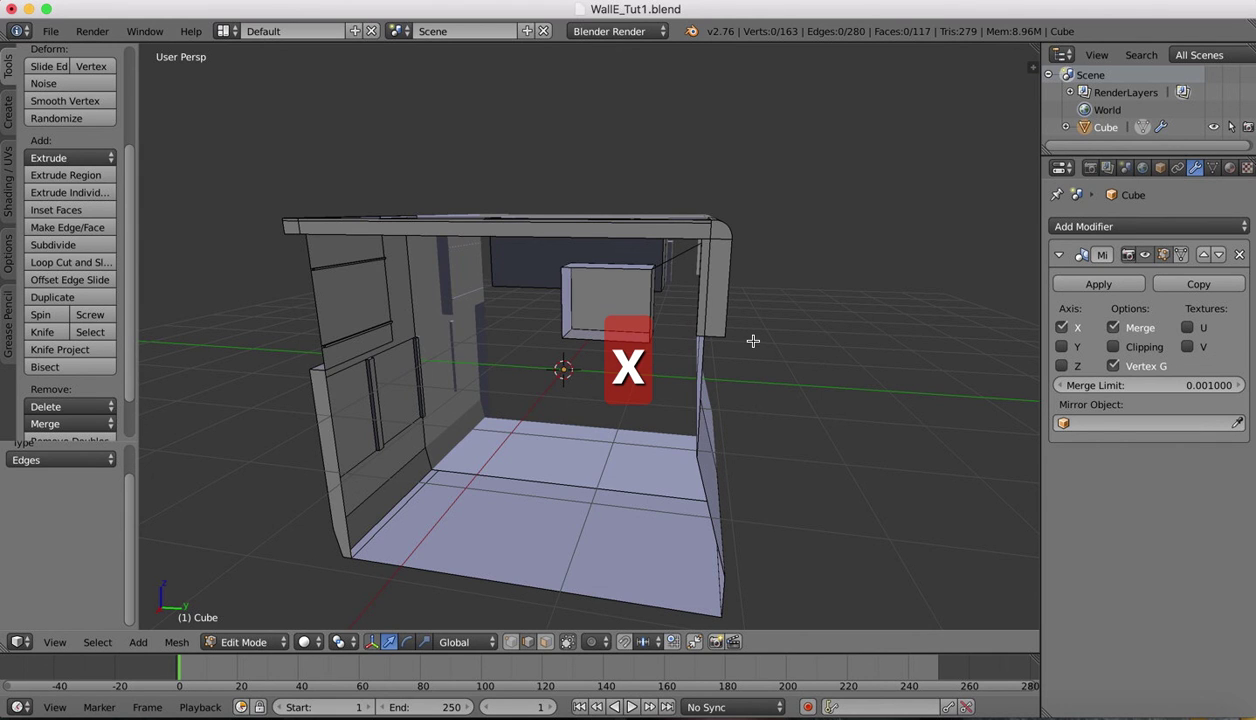
right_click(676, 258)
key("x")
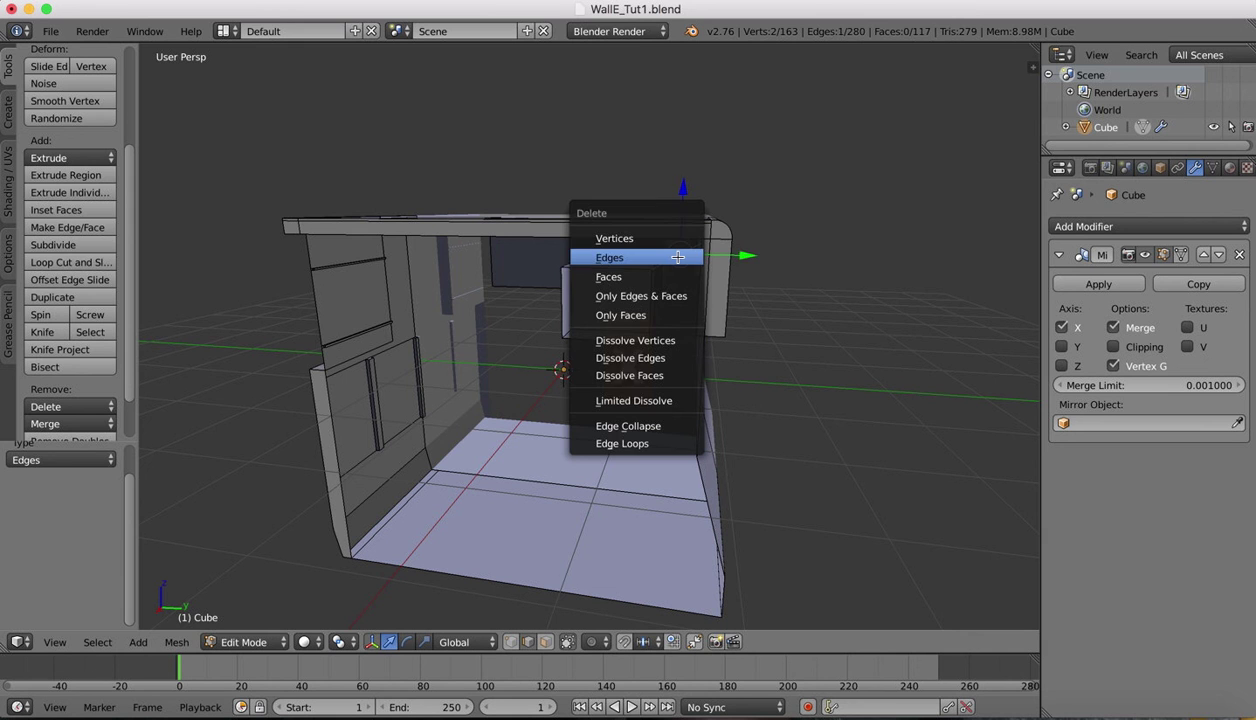
left_click(630, 257)
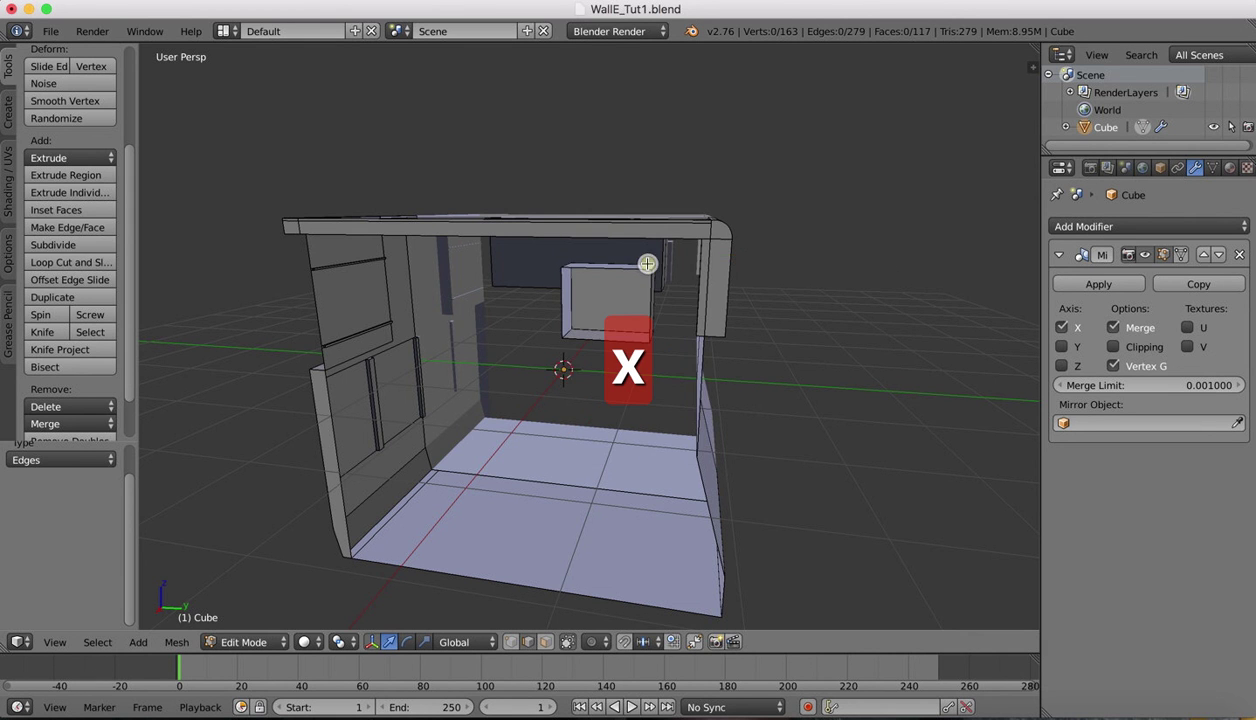
Step: Undo both diagonal edge deletions to restore the side wall's faces around the recess
middle_click_drag(645, 258, 468, 287)
scroll(468, 287, "left", 8)
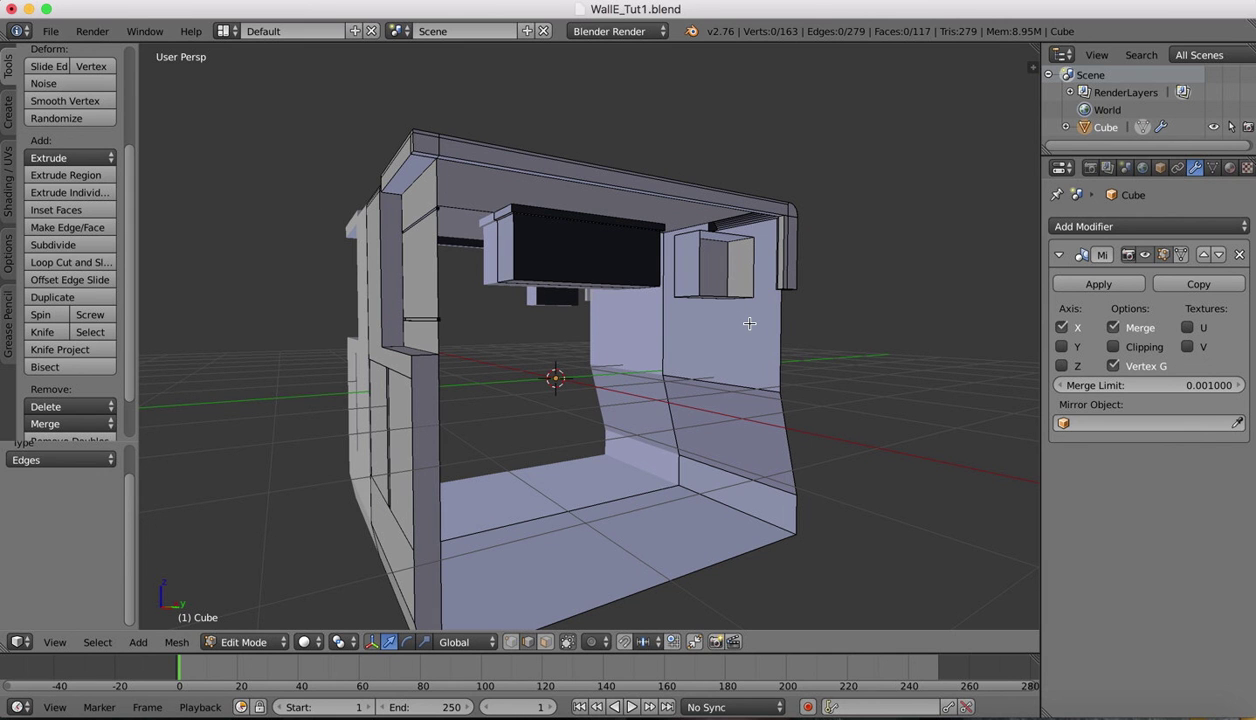
key("super+z")
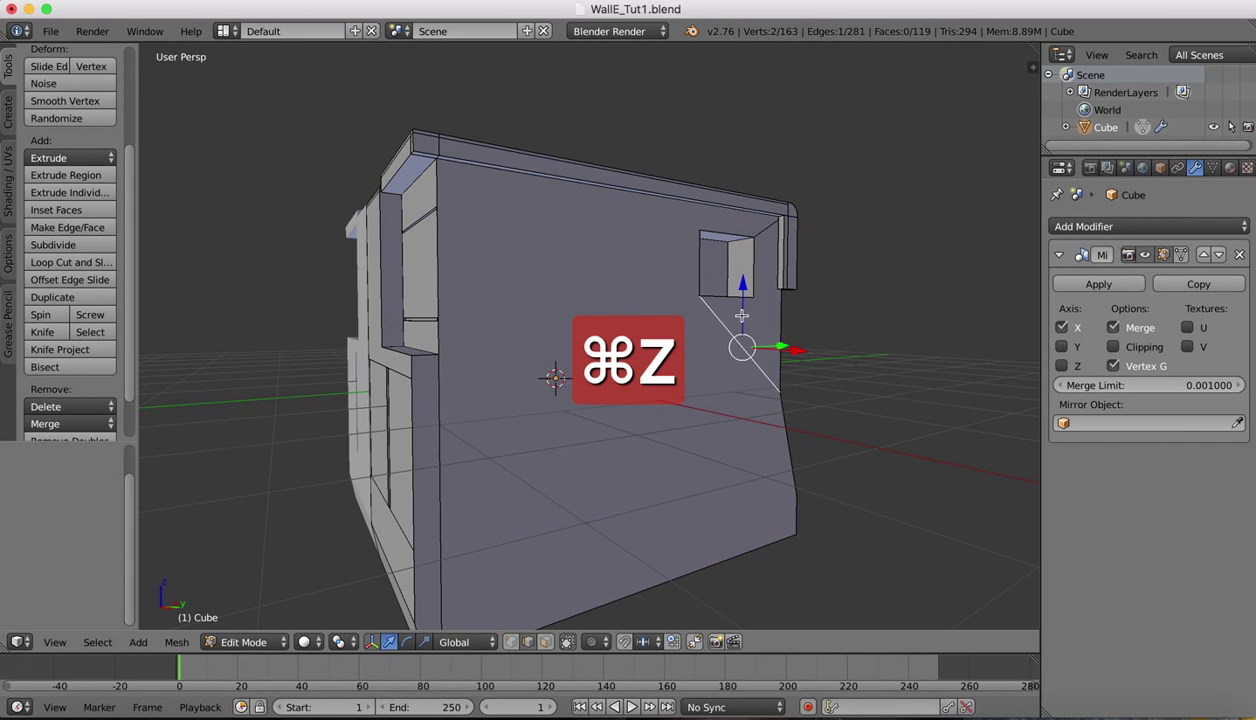
Step: Leave mesh editing and put the body in Object Mode to inspect its overall shape
middle_click_drag(581, 283, 581, 283)
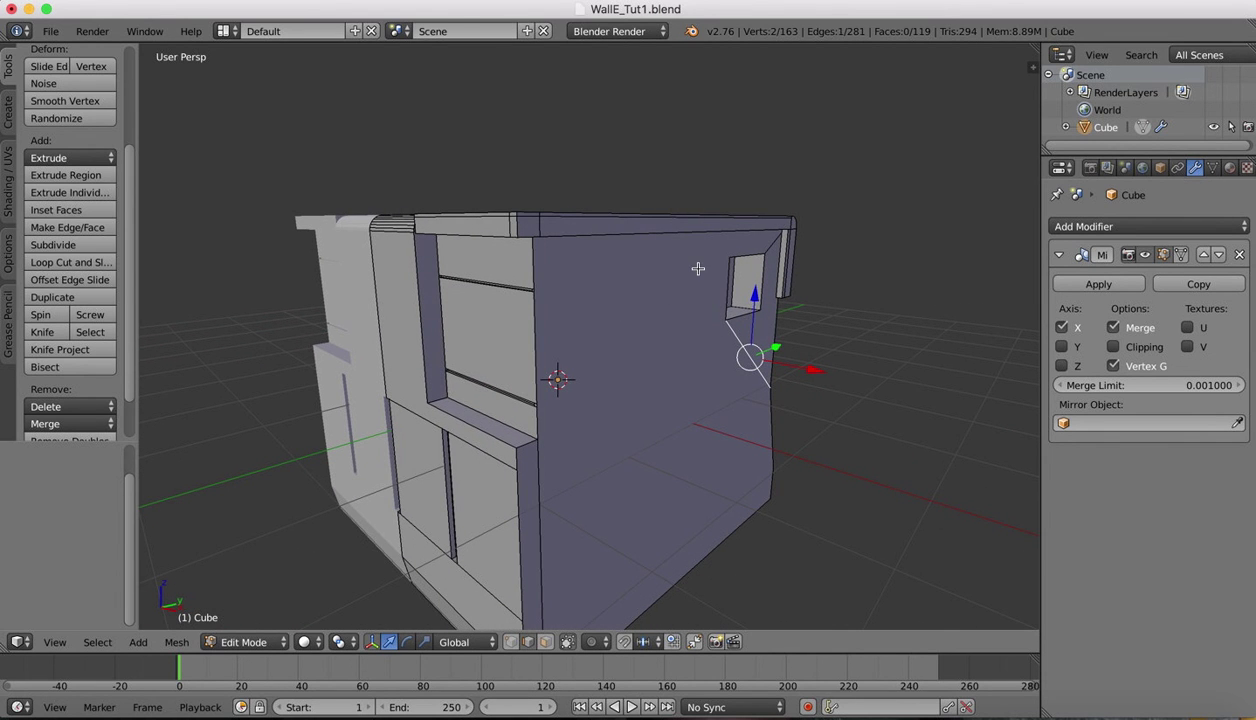
middle_click_drag(698, 268, 679, 292)
left_click(243, 642)
left_click(250, 636)
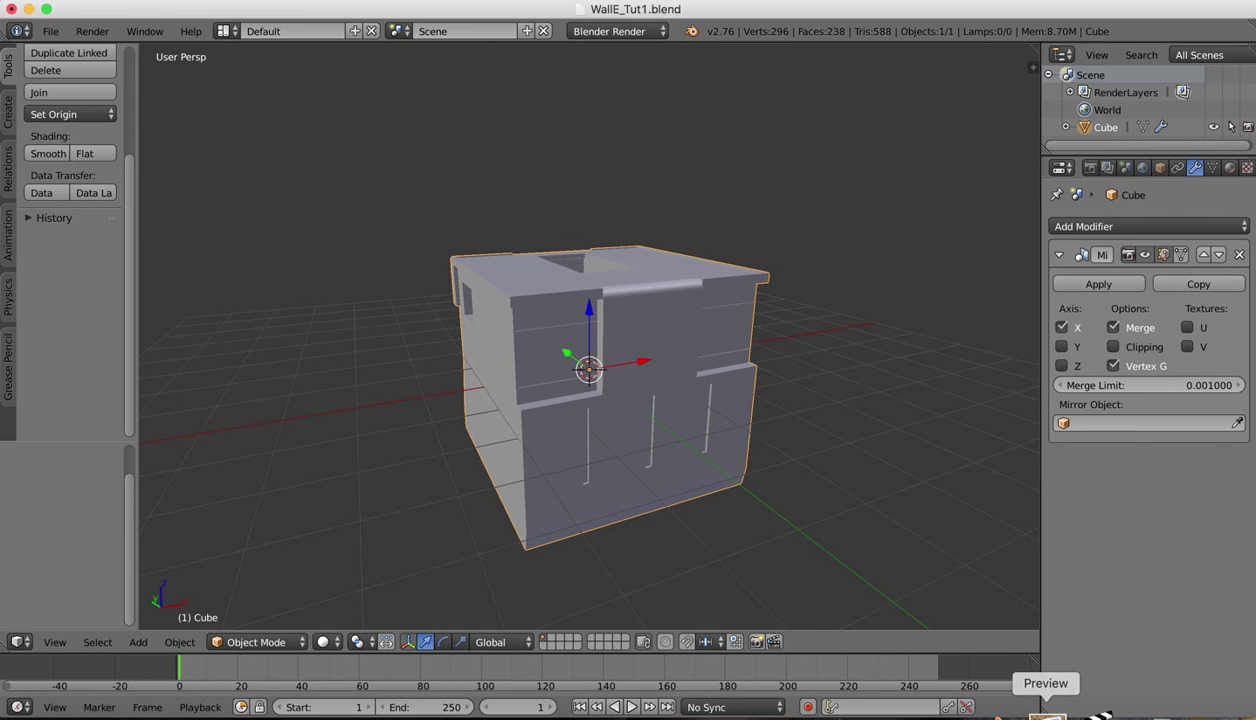
Step: Switch to Preview and examine the body and arm sockets in both robot views of the walle basic.jpg reference
left_click(1046, 712)
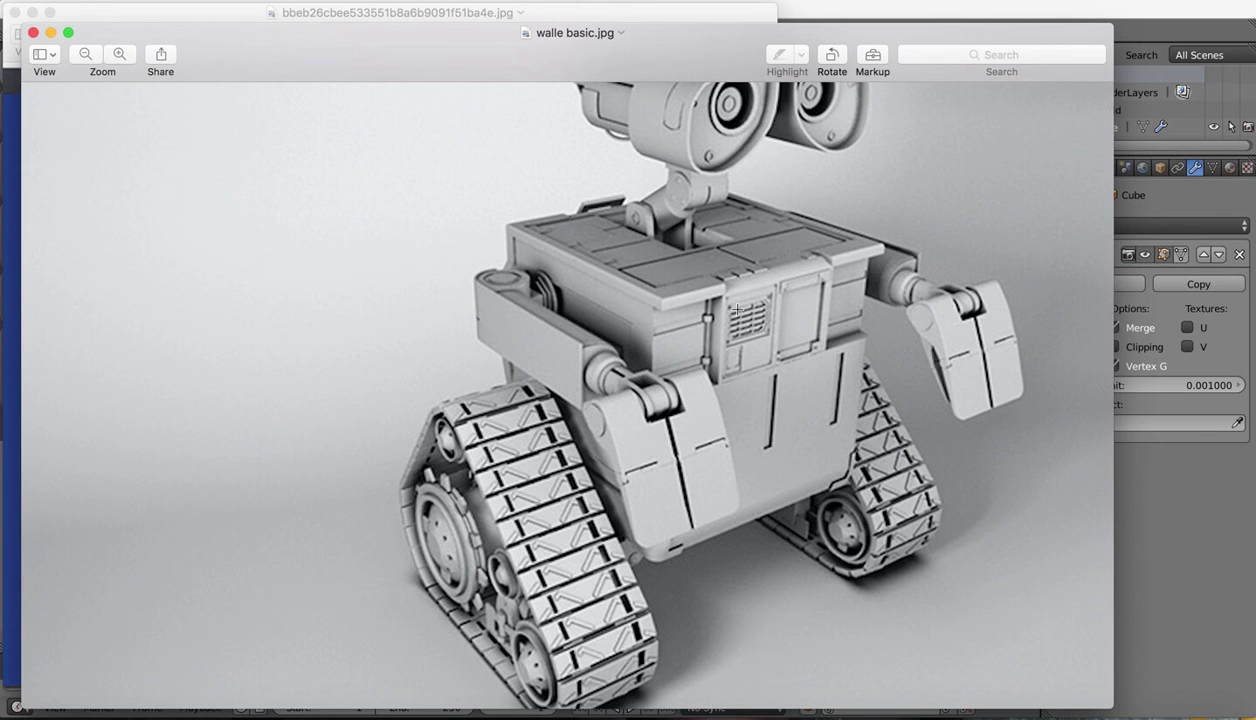
scroll(737, 309, "left", 10)
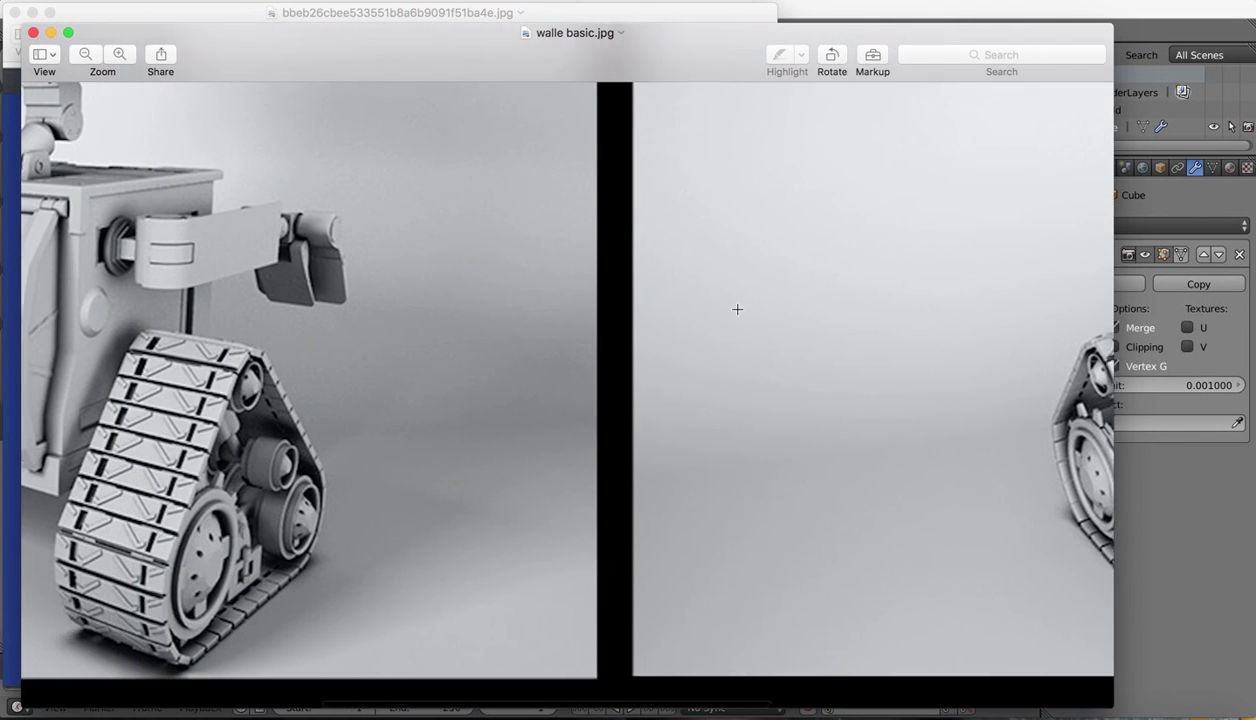
scroll(737, 309, "left", 2)
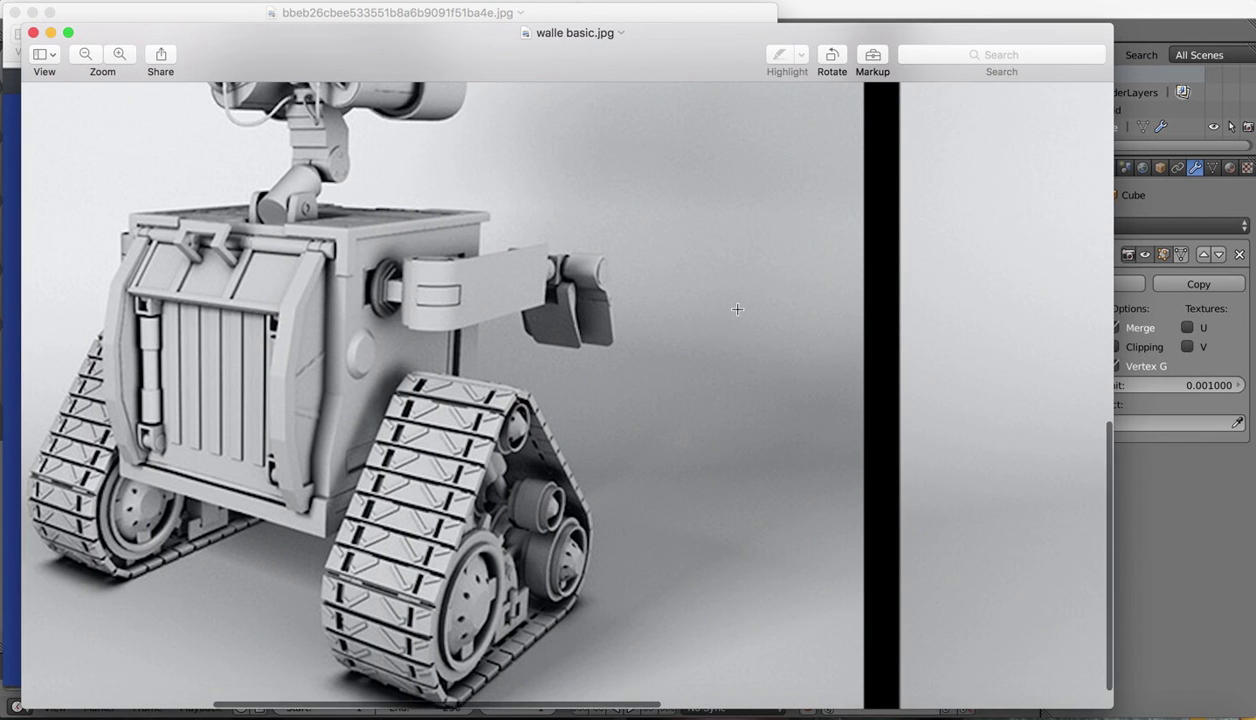
scroll(737, 309, "right", 15)
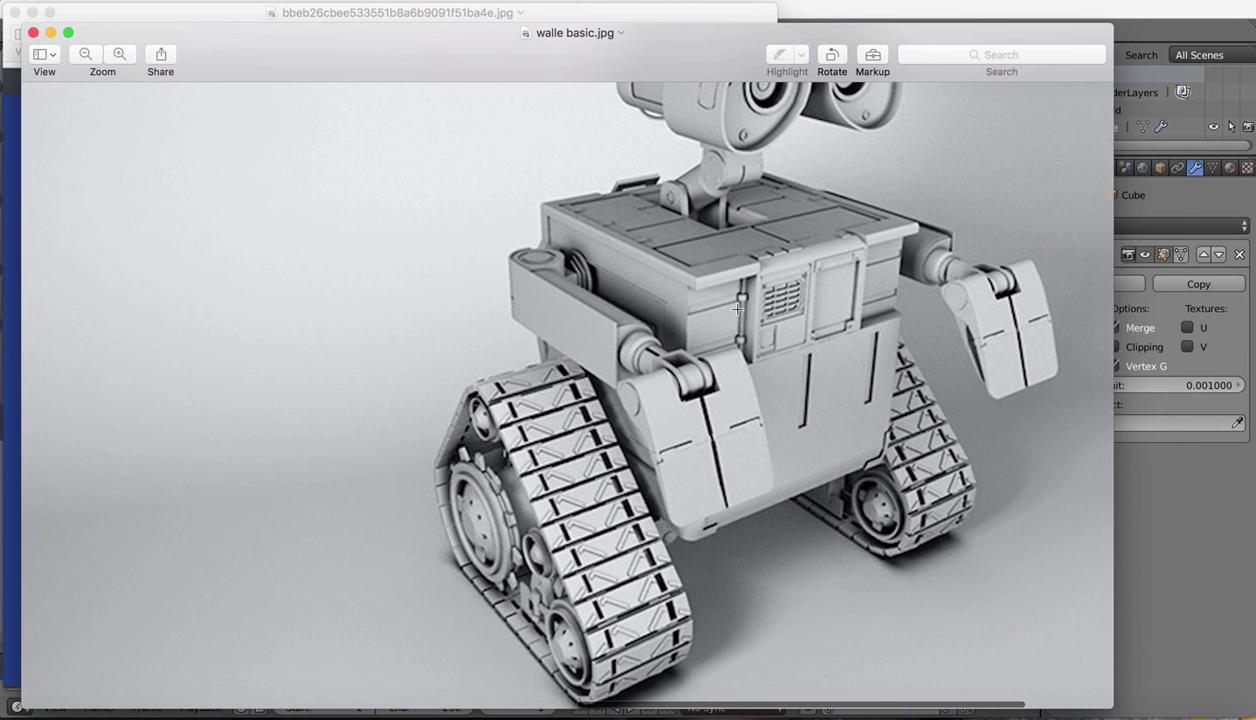